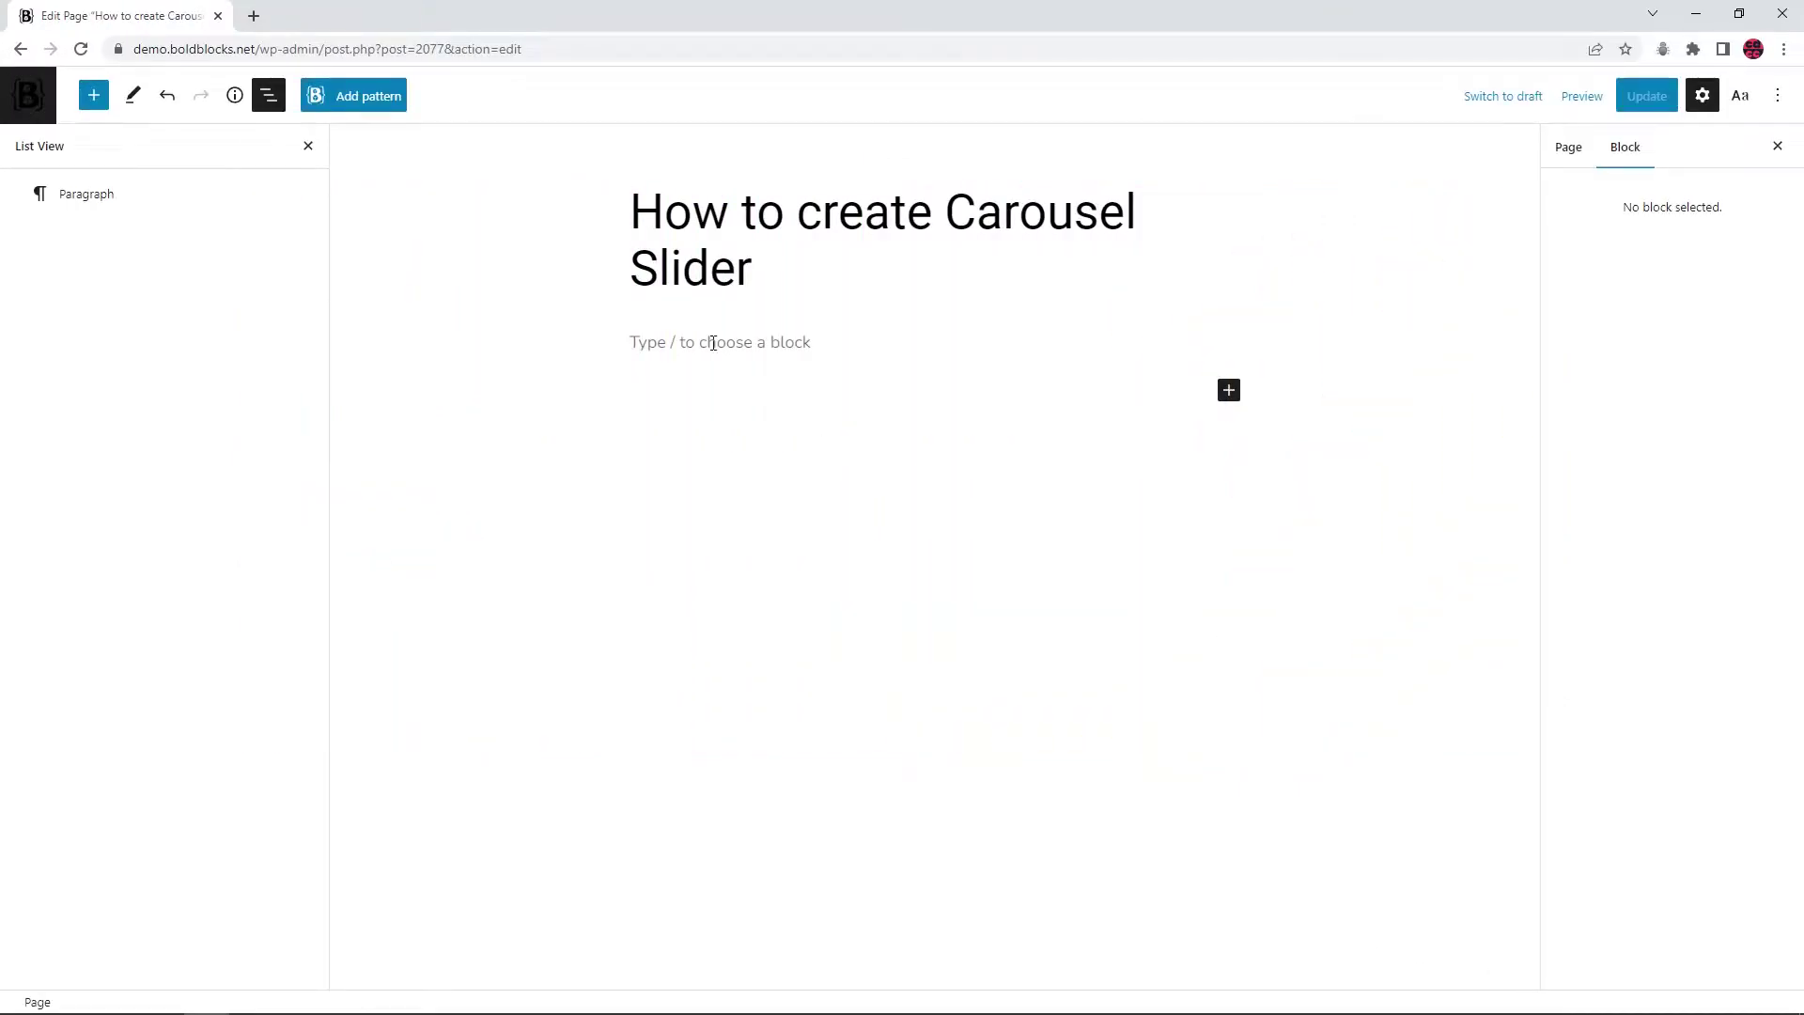
Insert a full-width Carousel block below the title and give its inner blocks a content width of 1400 px
{"action": "left_click", "coordinate": [713, 343]}
{"action": "type", "text": "/carousel"}
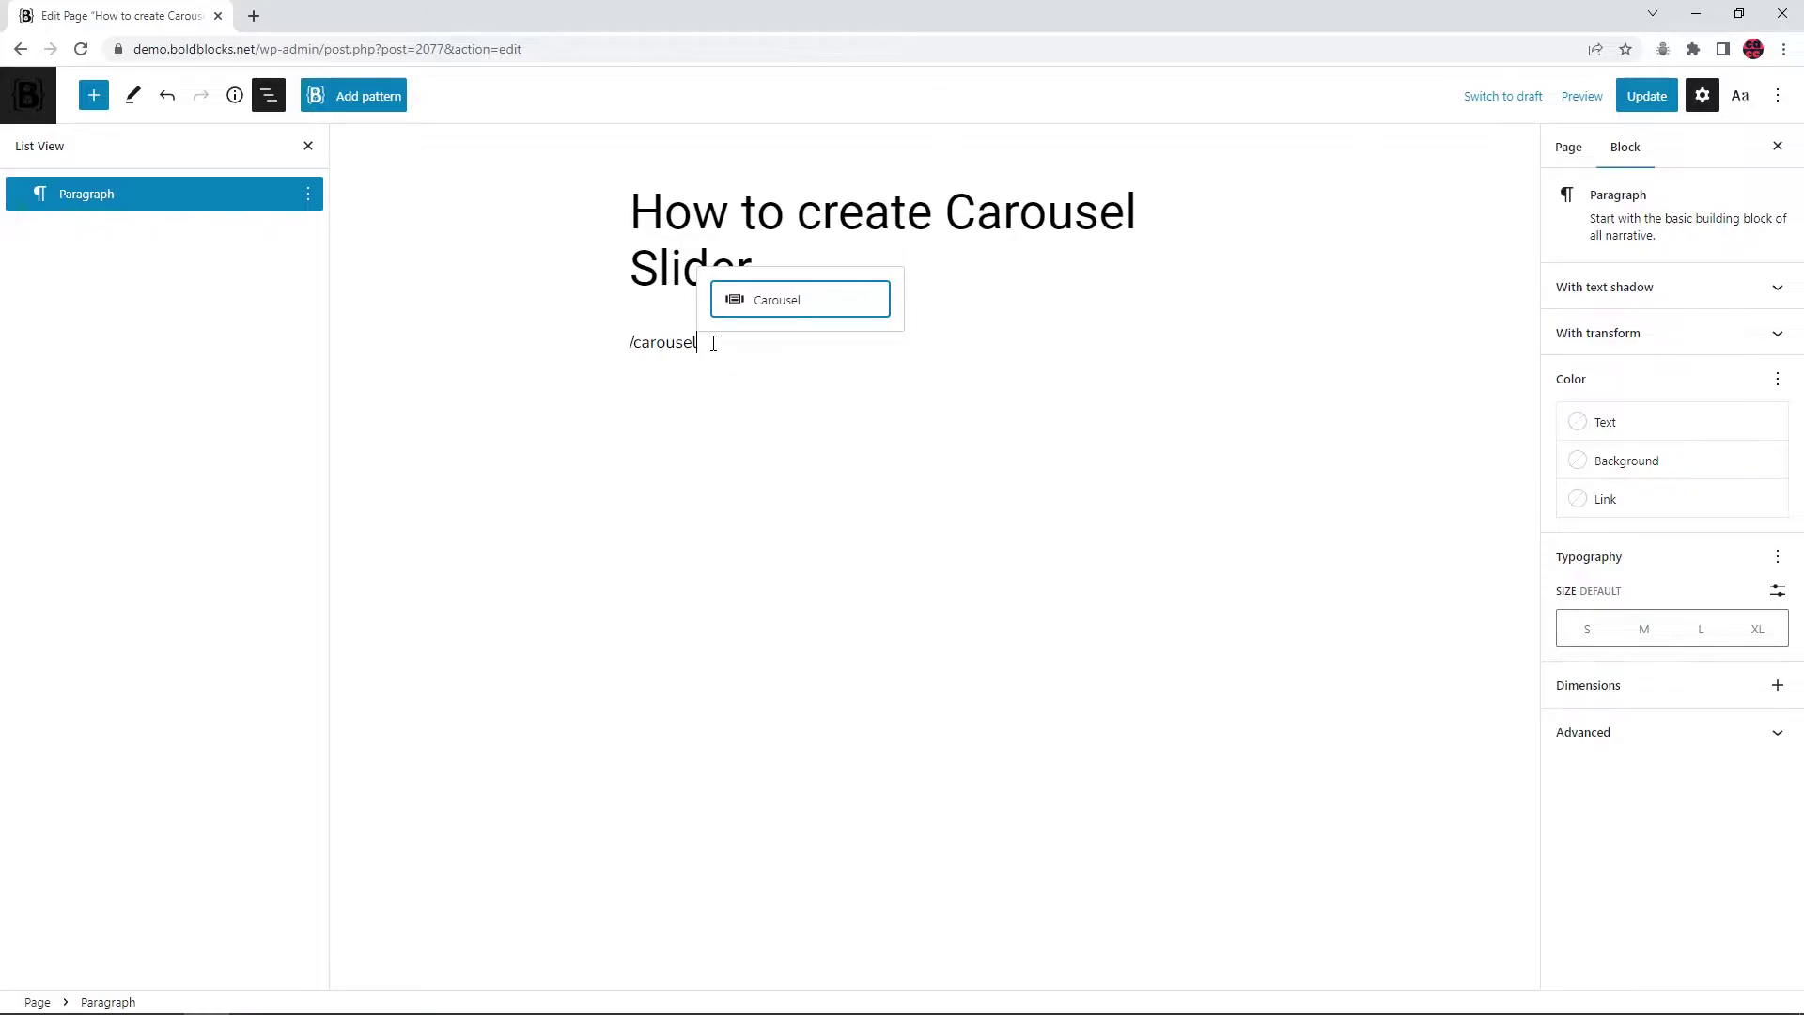
{"action": "key", "text": "Return"}
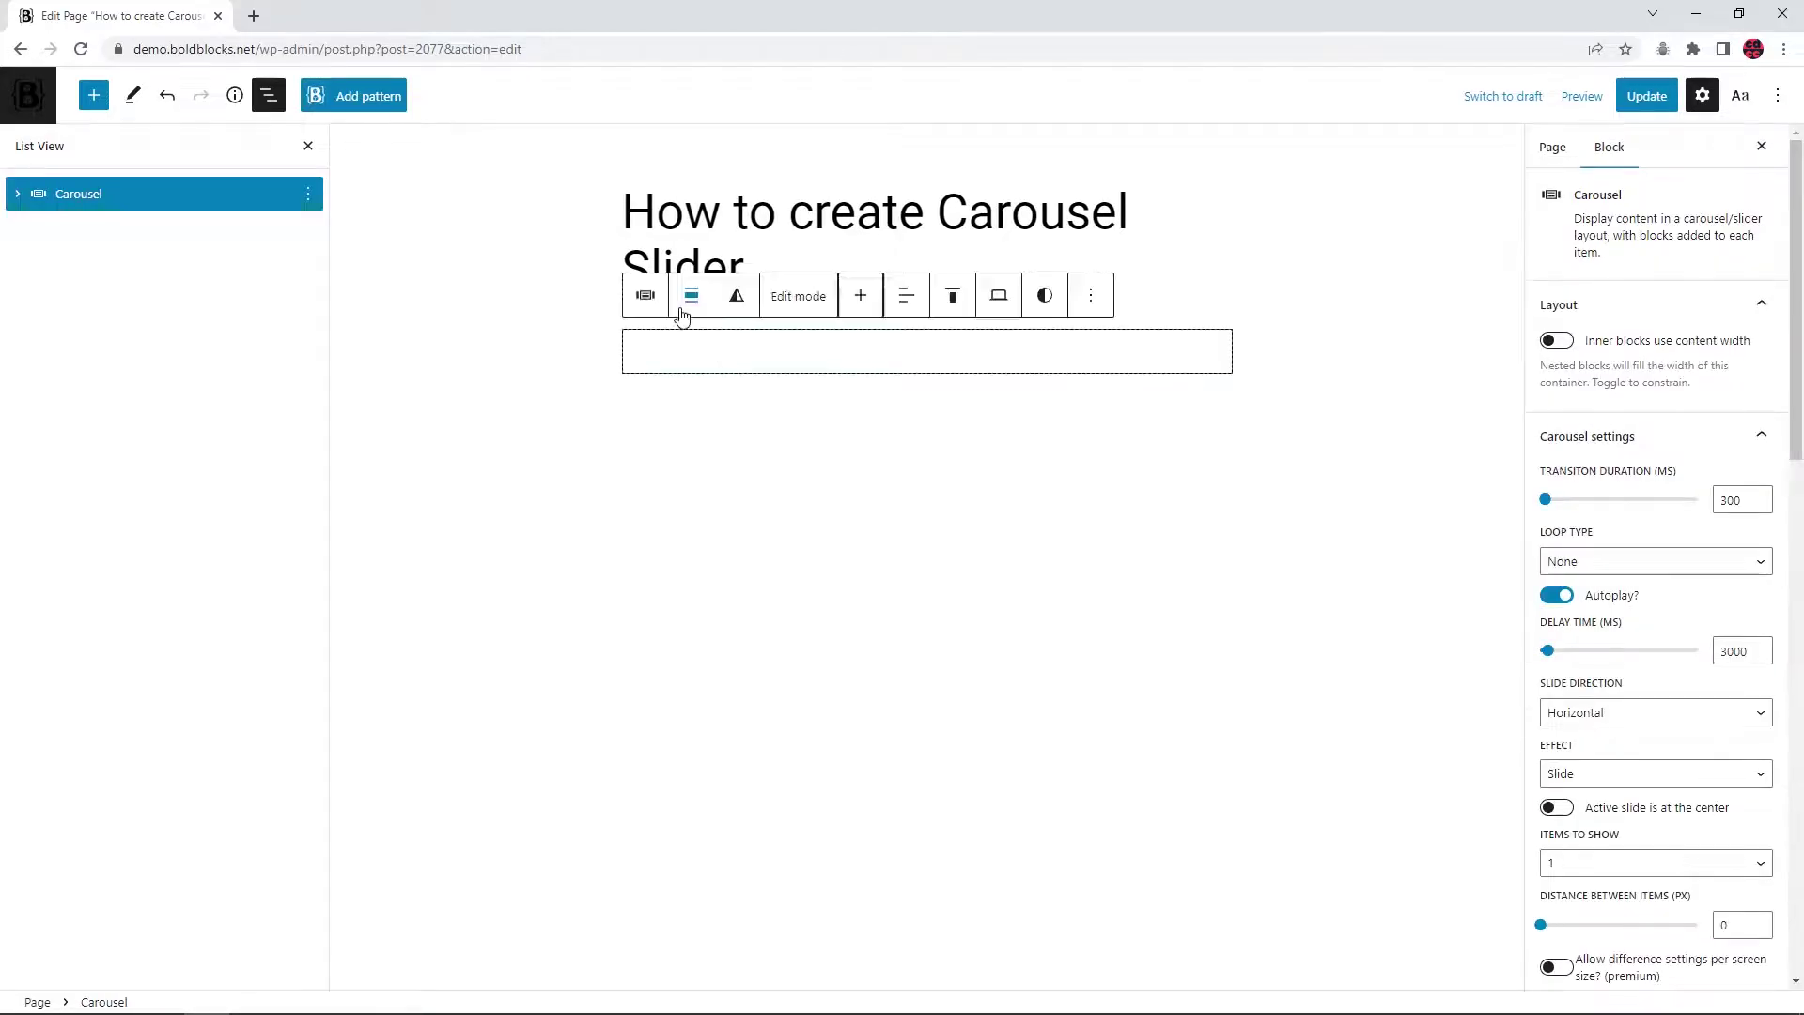
{"action": "left_click", "coordinate": [692, 296]}
{"action": "left_click", "coordinate": [704, 441]}
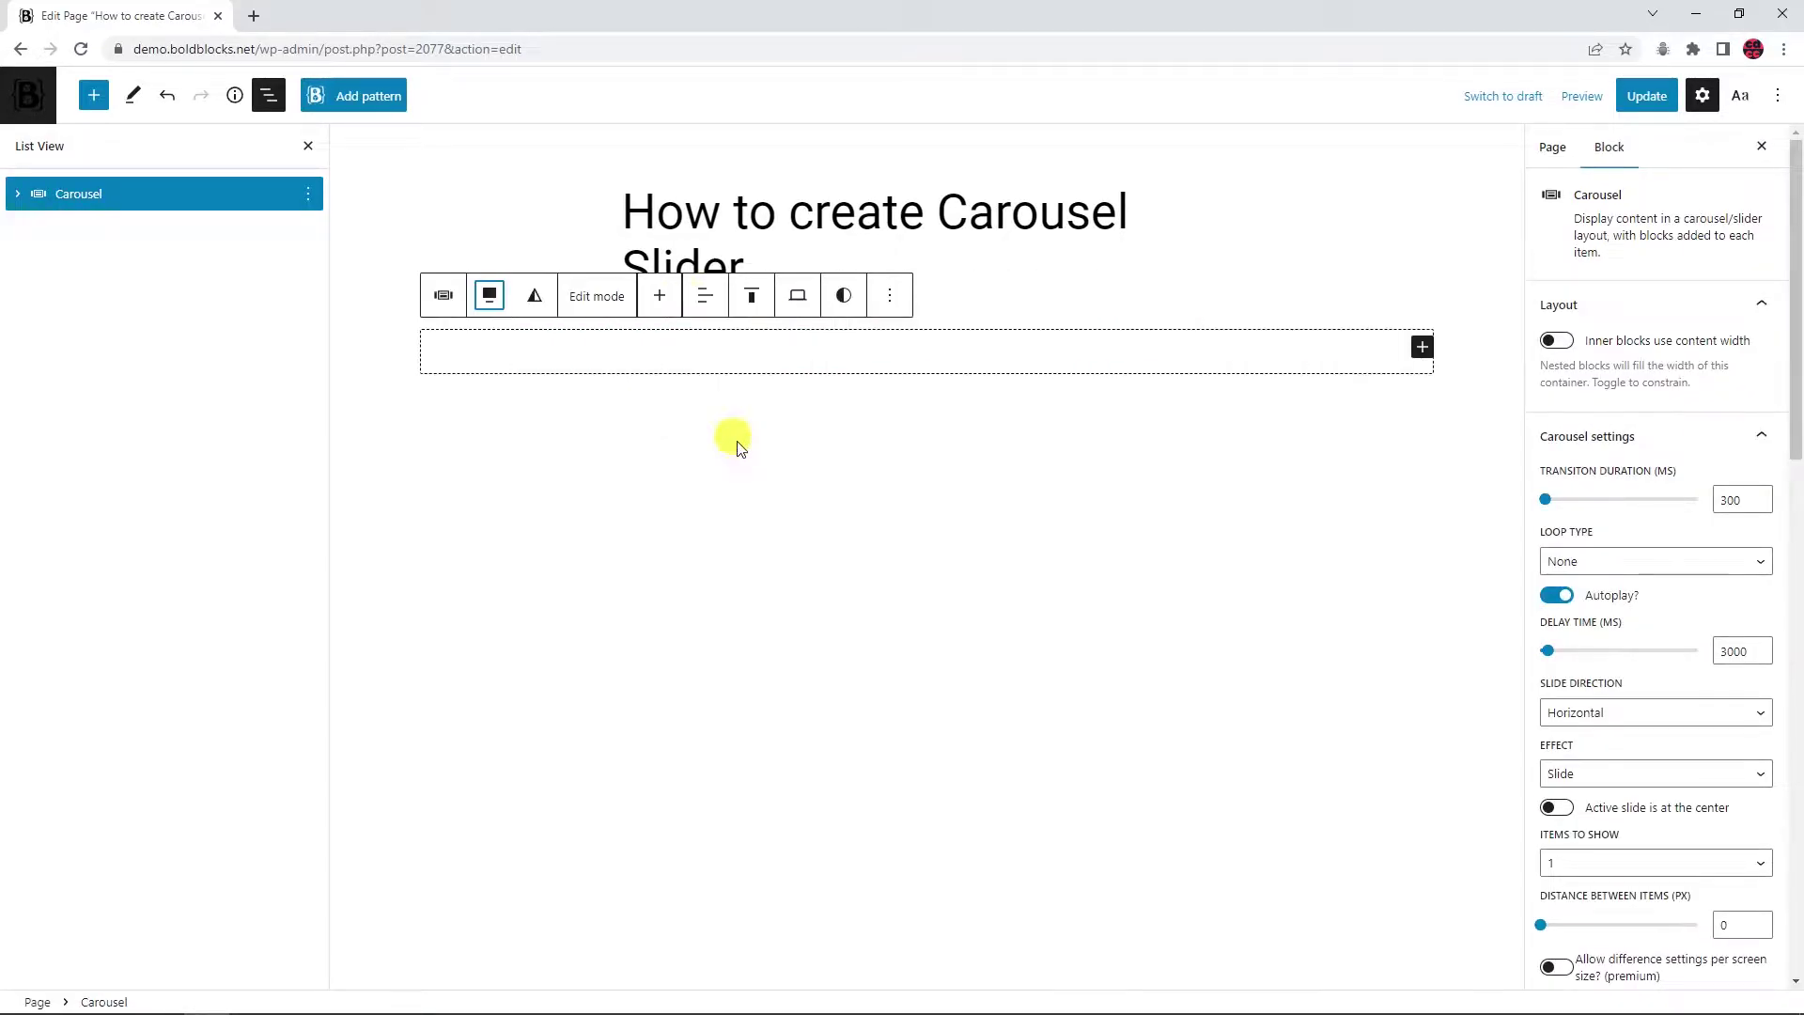
{"action": "left_click", "coordinate": [1556, 342]}
{"action": "left_click", "coordinate": [1563, 440]}
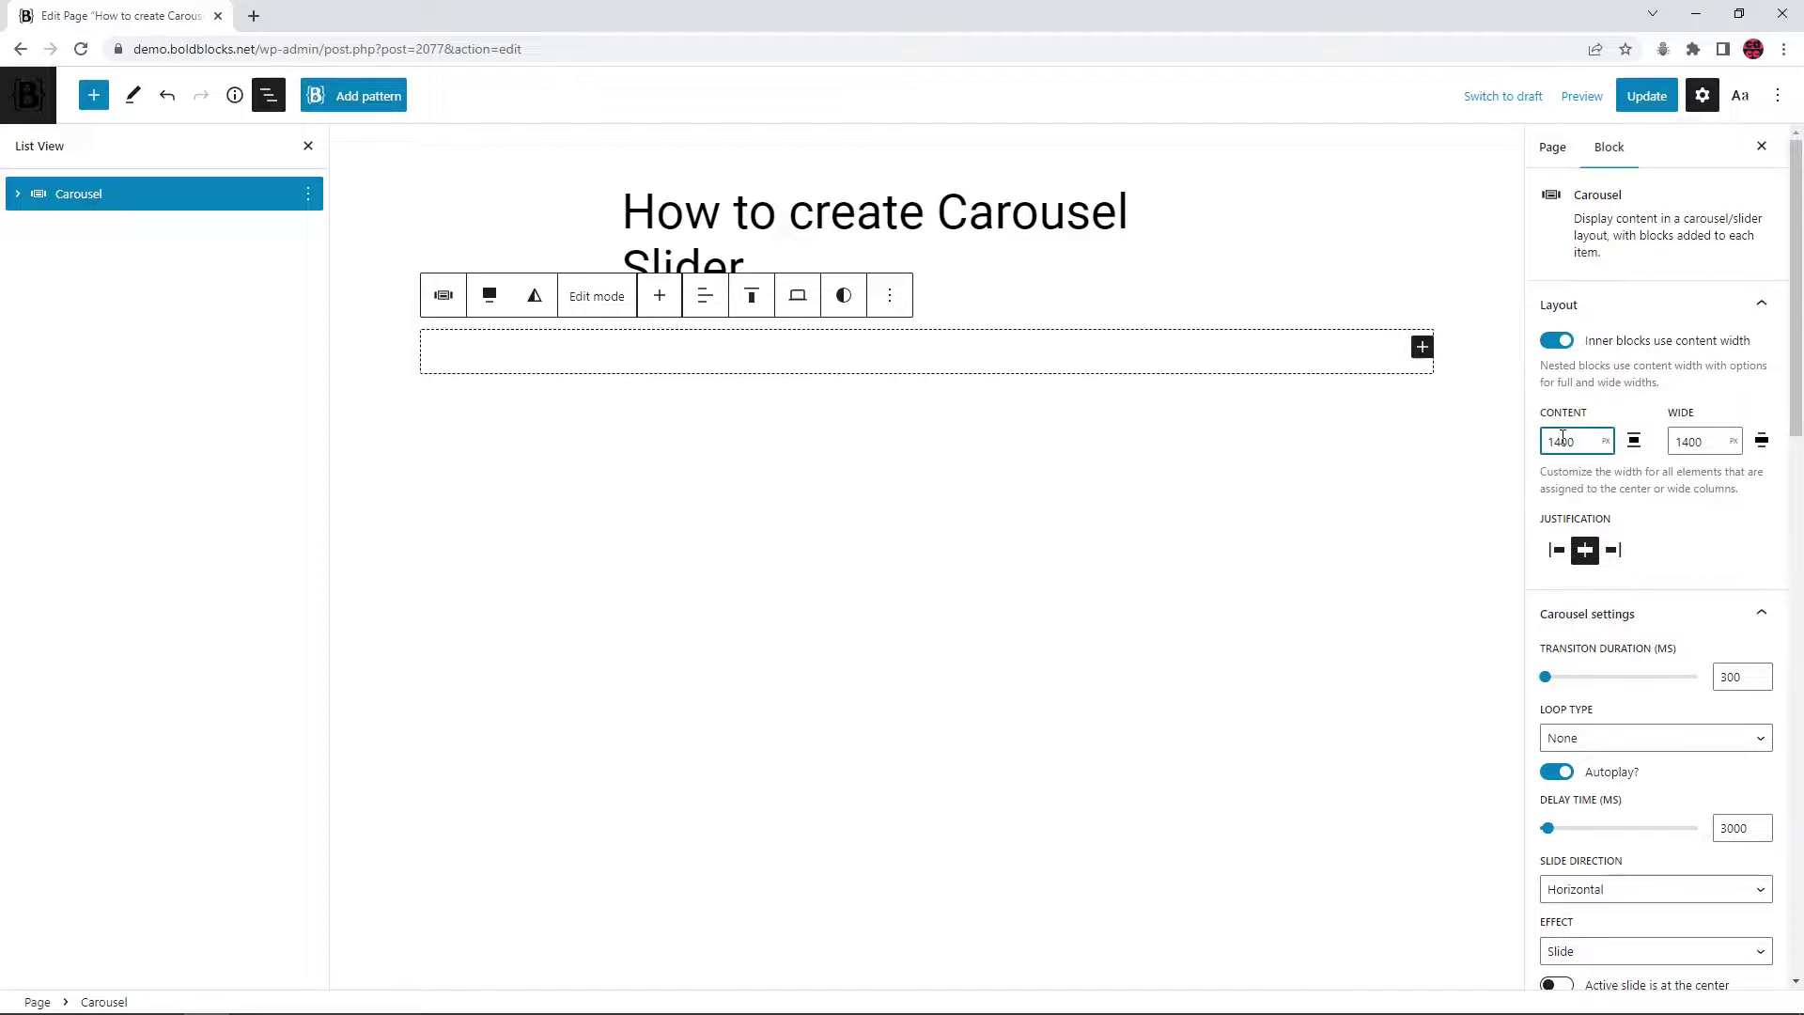
Make the carousel item's inner blocks use a content width of 1200 px
{"action": "left_click", "coordinate": [17, 193]}
{"action": "left_click", "coordinate": [141, 227]}
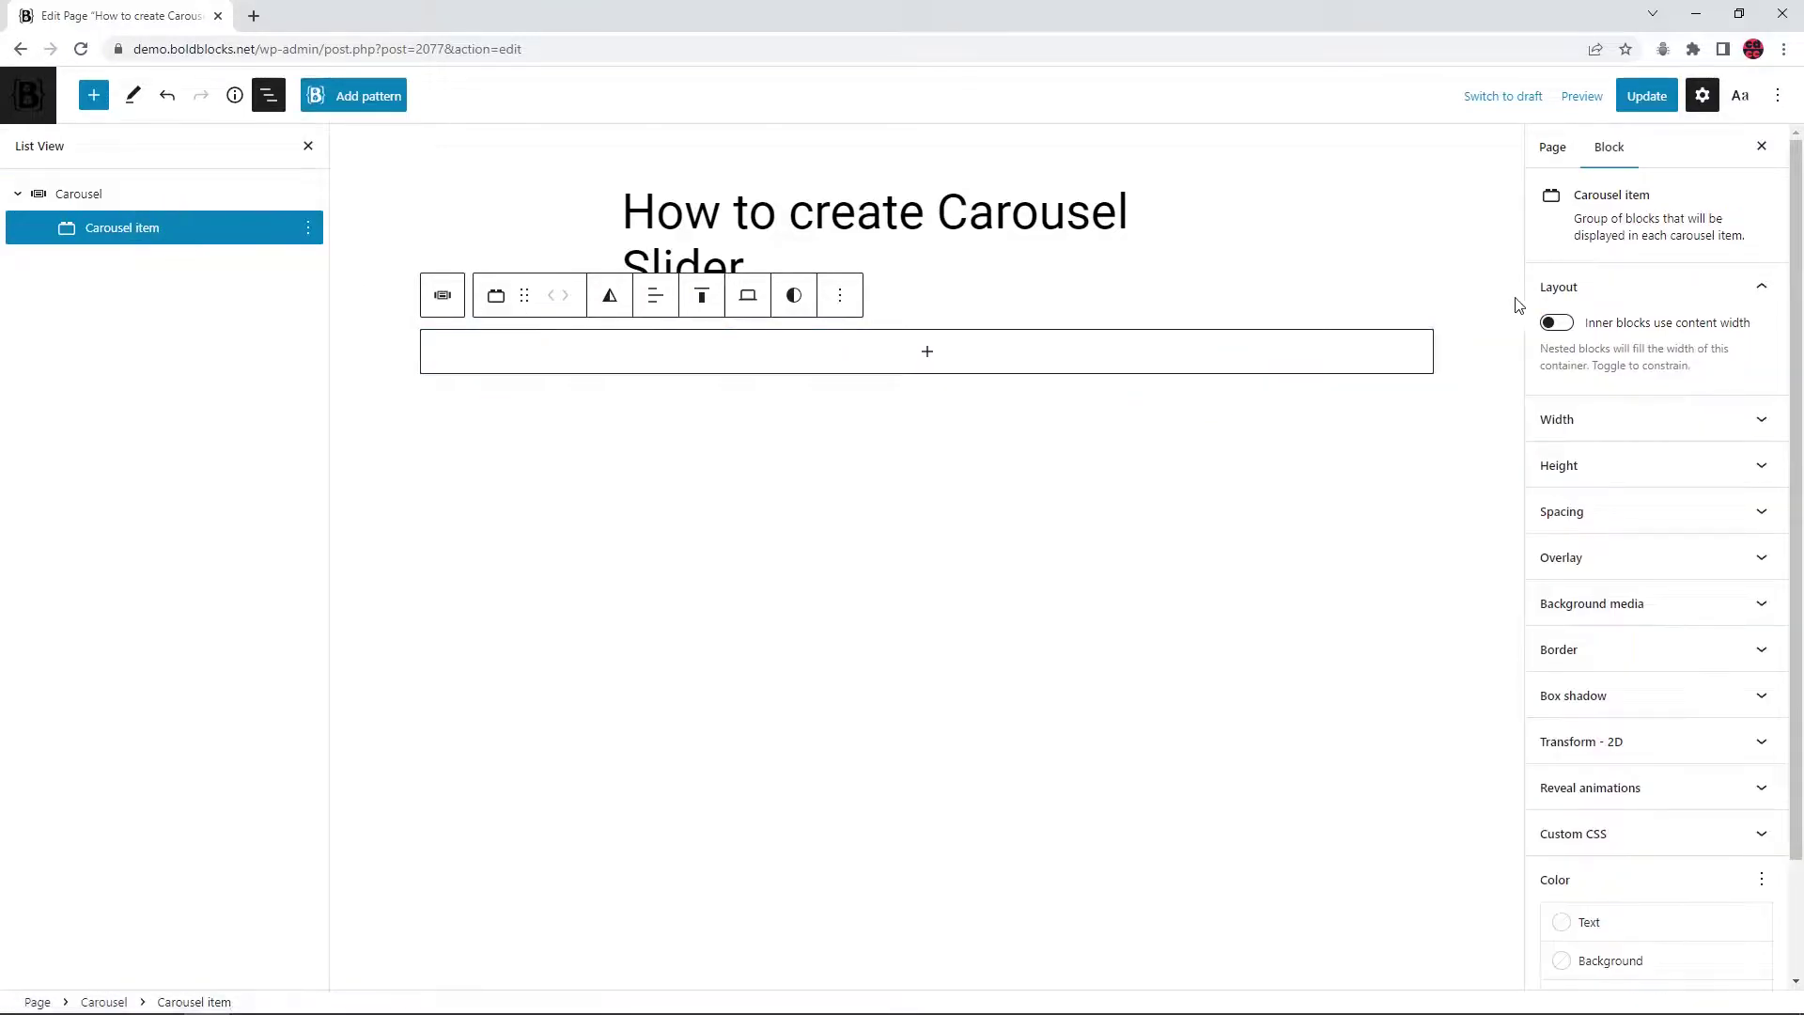
{"action": "type", "text": "1200"}
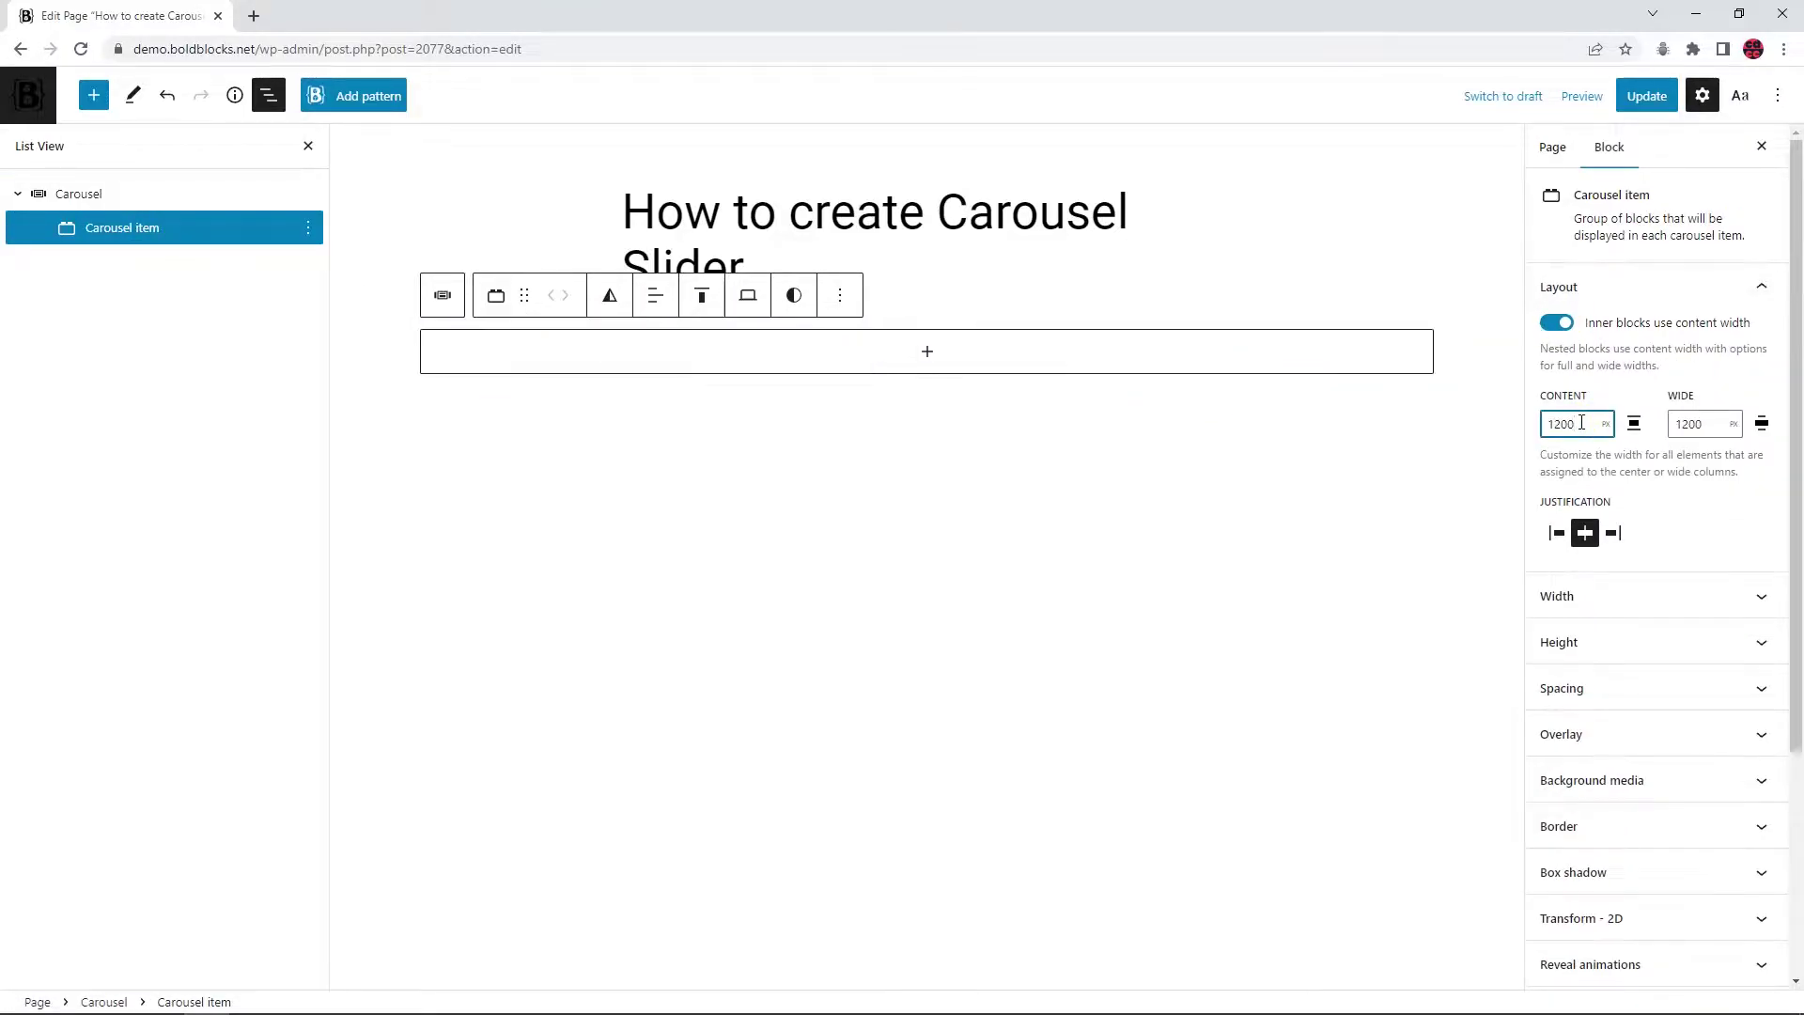
Apply a light gray to blue-gray gradient background to the carousel item
{"action": "scroll", "coordinate": [1614, 794], "scroll_direction": "down", "scroll_amount": 3}
{"action": "left_click", "coordinate": [1640, 833]}
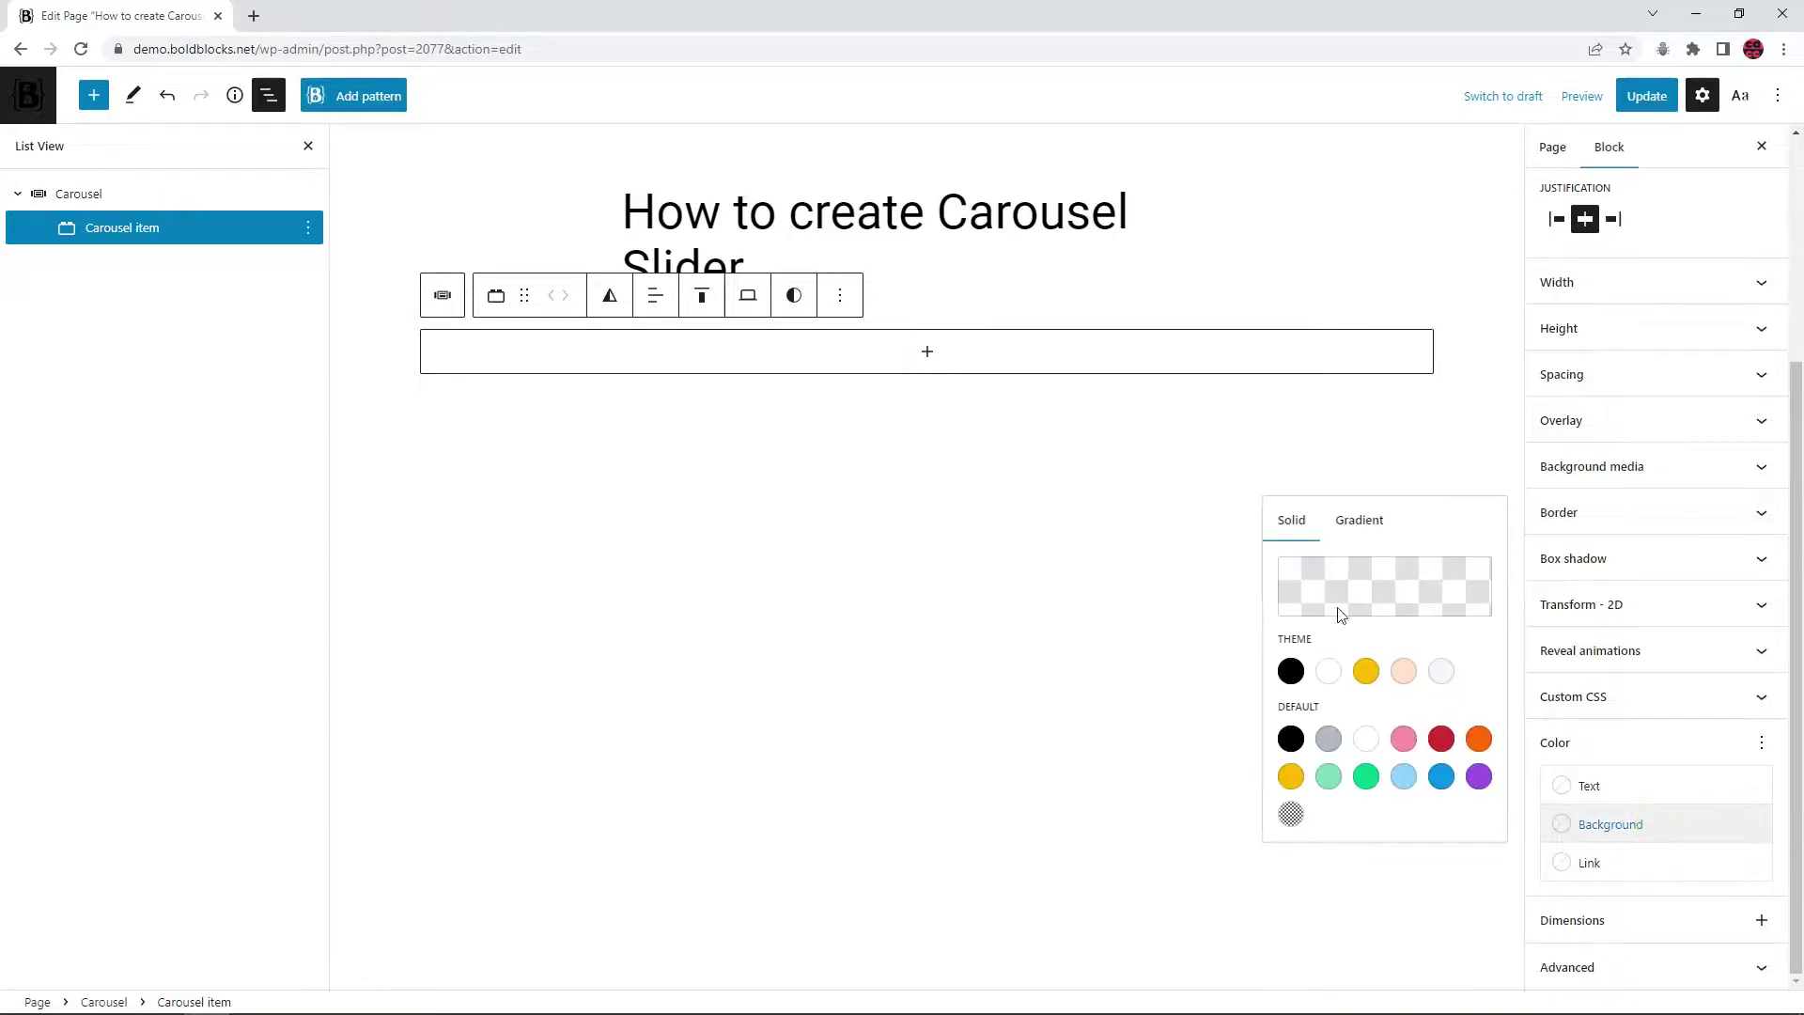
{"action": "left_click", "coordinate": [1354, 522]}
{"action": "left_click", "coordinate": [1444, 779]}
Set the carousel item's custom height to 600 px
{"action": "left_click", "coordinate": [1640, 331]}
{"action": "left_click", "coordinate": [1719, 403]}
{"action": "type", "text": "600"}
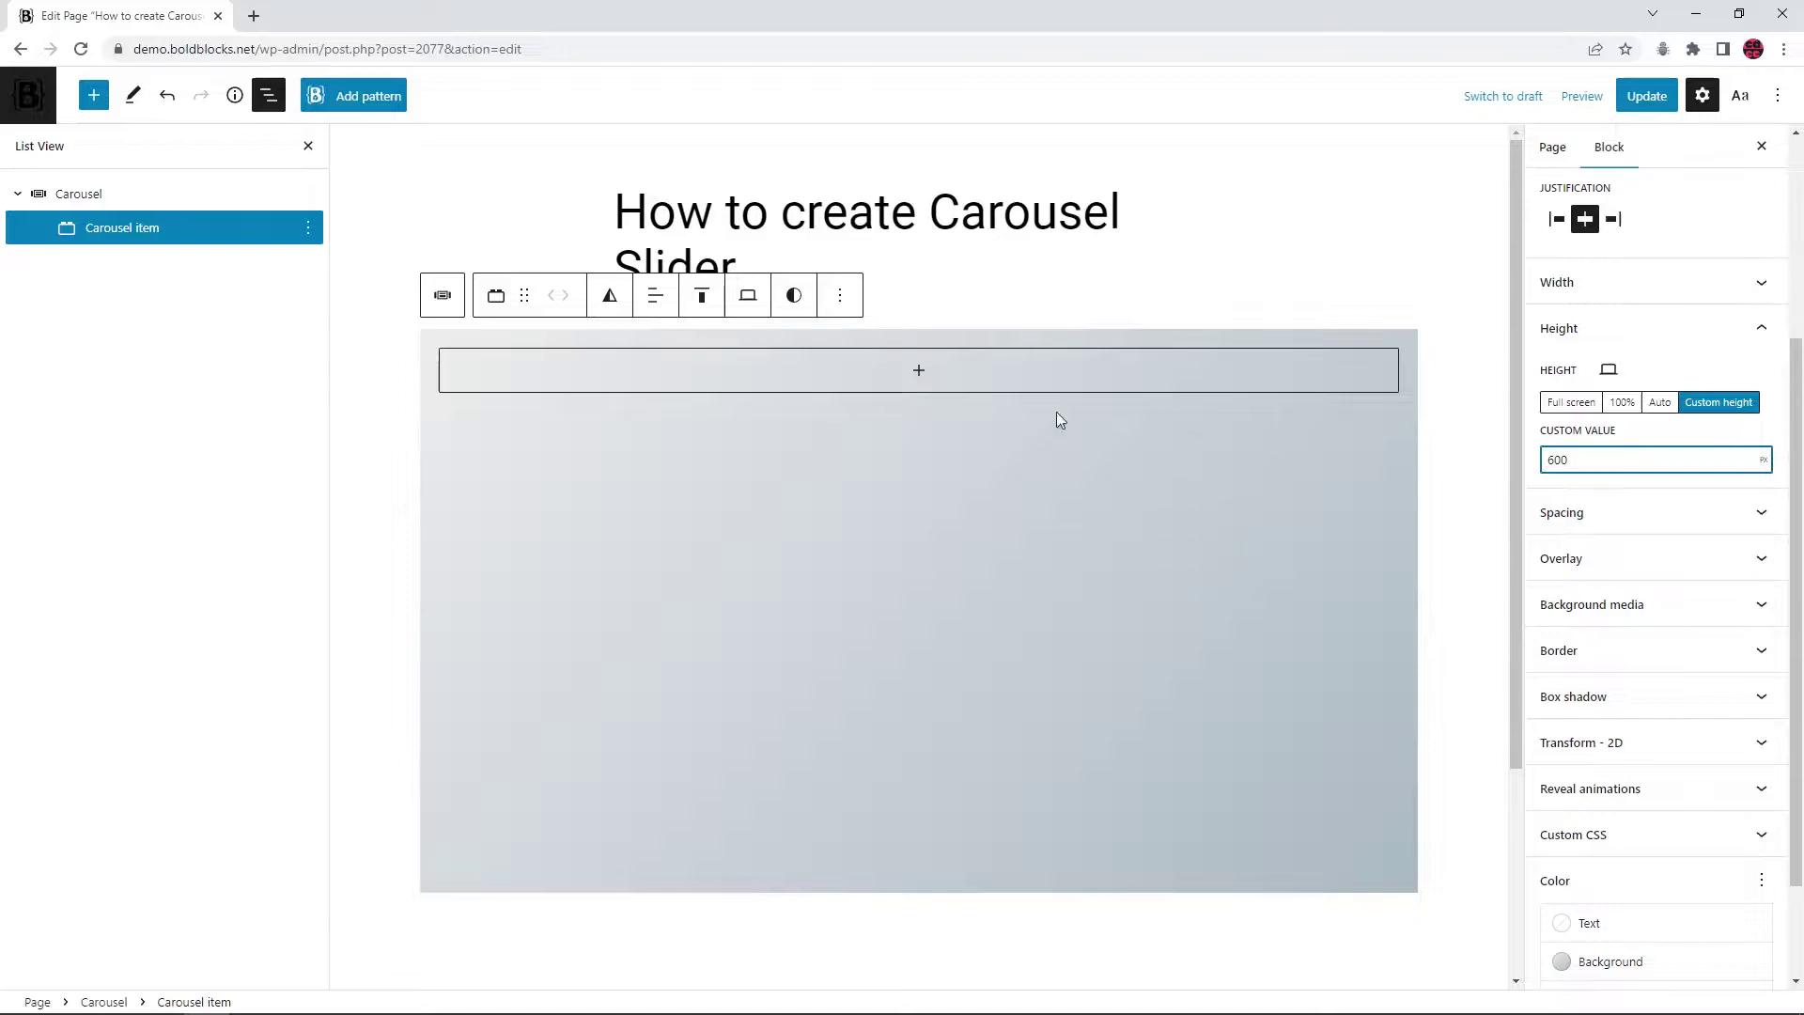
Insert a Grid block in the carousel item, using a layout whose first column spans about two-thirds of the width
{"action": "left_click", "coordinate": [916, 371]}
{"action": "type", "text": "grid"}
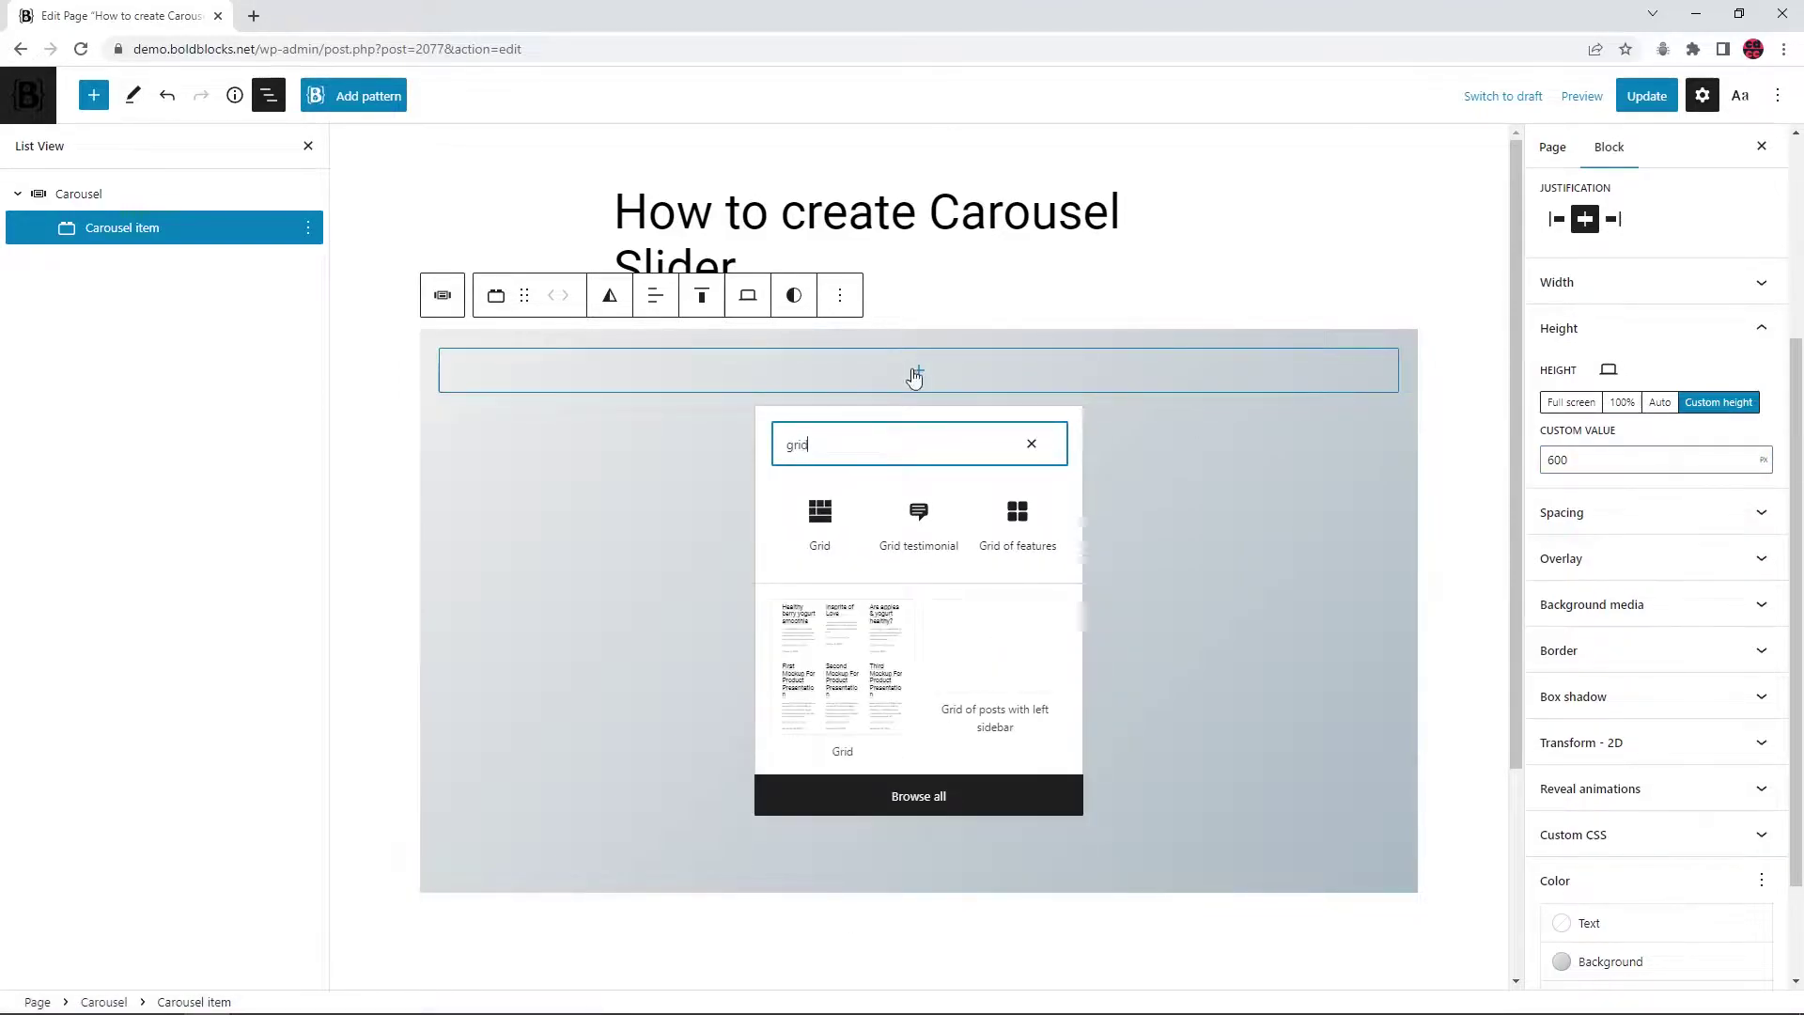
{"action": "left_click", "coordinate": [821, 550]}
{"action": "left_click", "coordinate": [1701, 437]}
Add a paragraph reading "best seler items" to the first grid item
{"action": "left_click", "coordinate": [749, 373]}
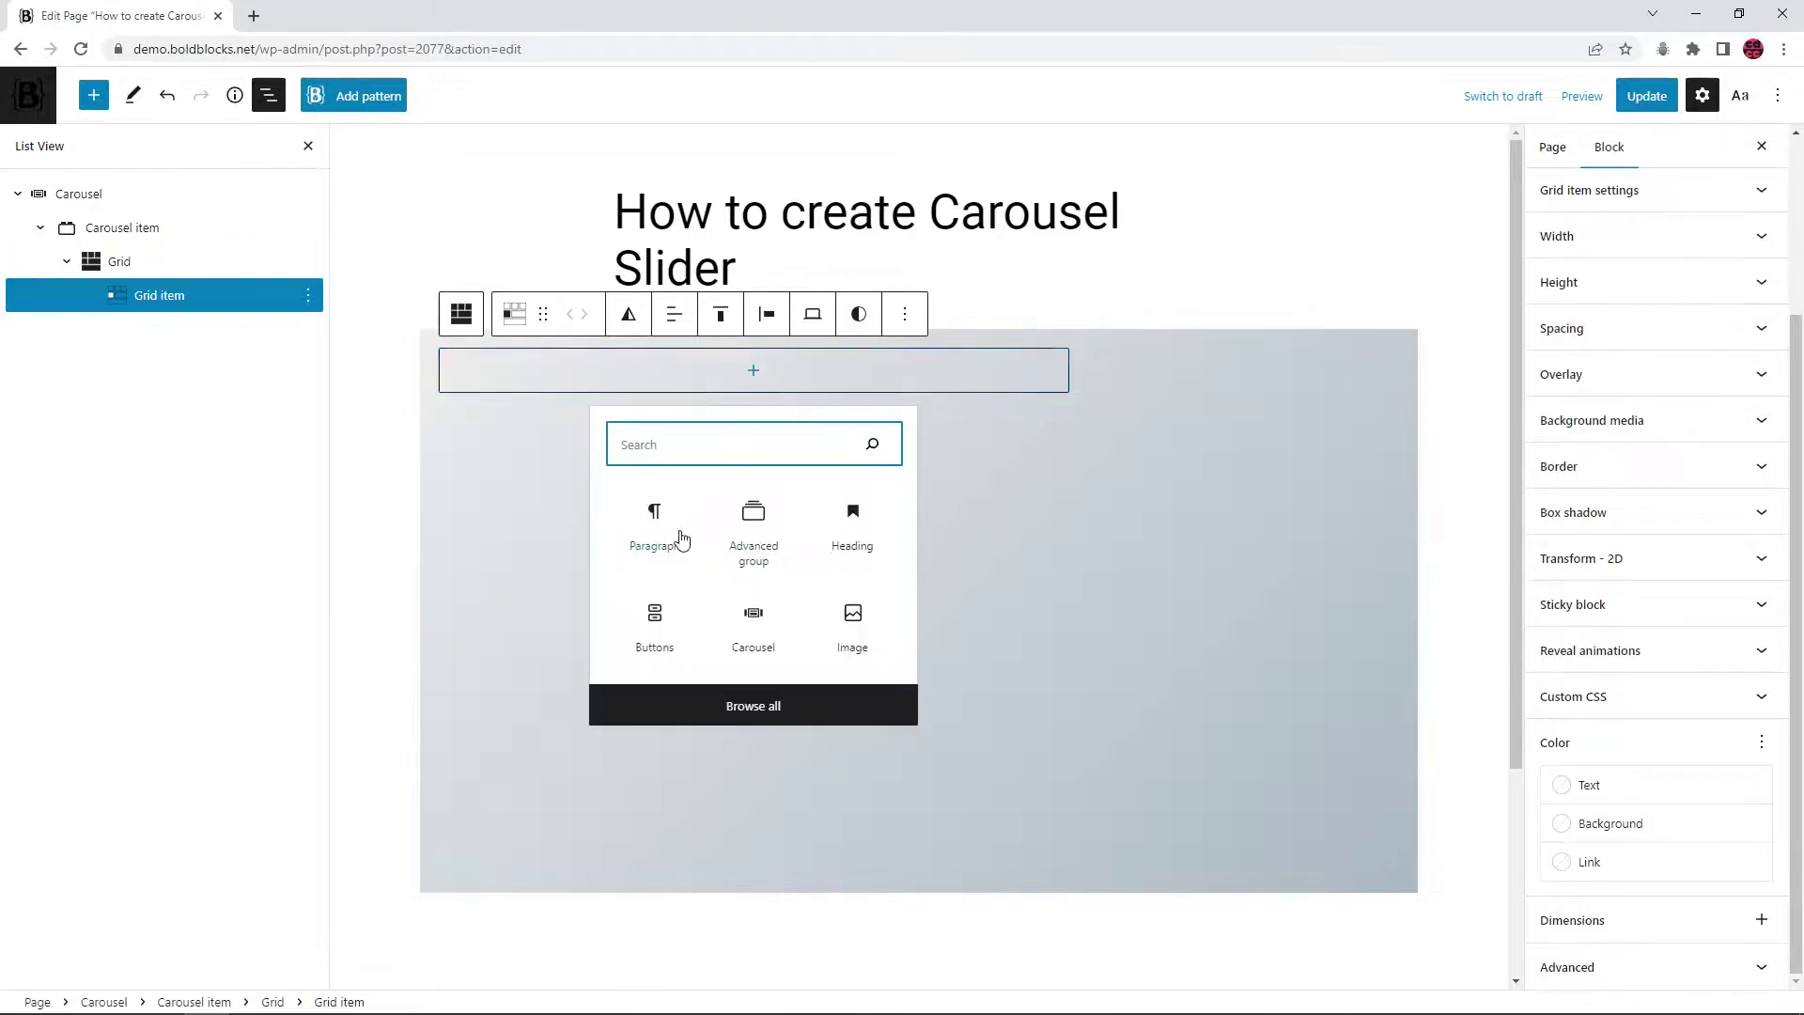
{"action": "left_click", "coordinate": [649, 534]}
{"action": "type", "text": "best seler items"}
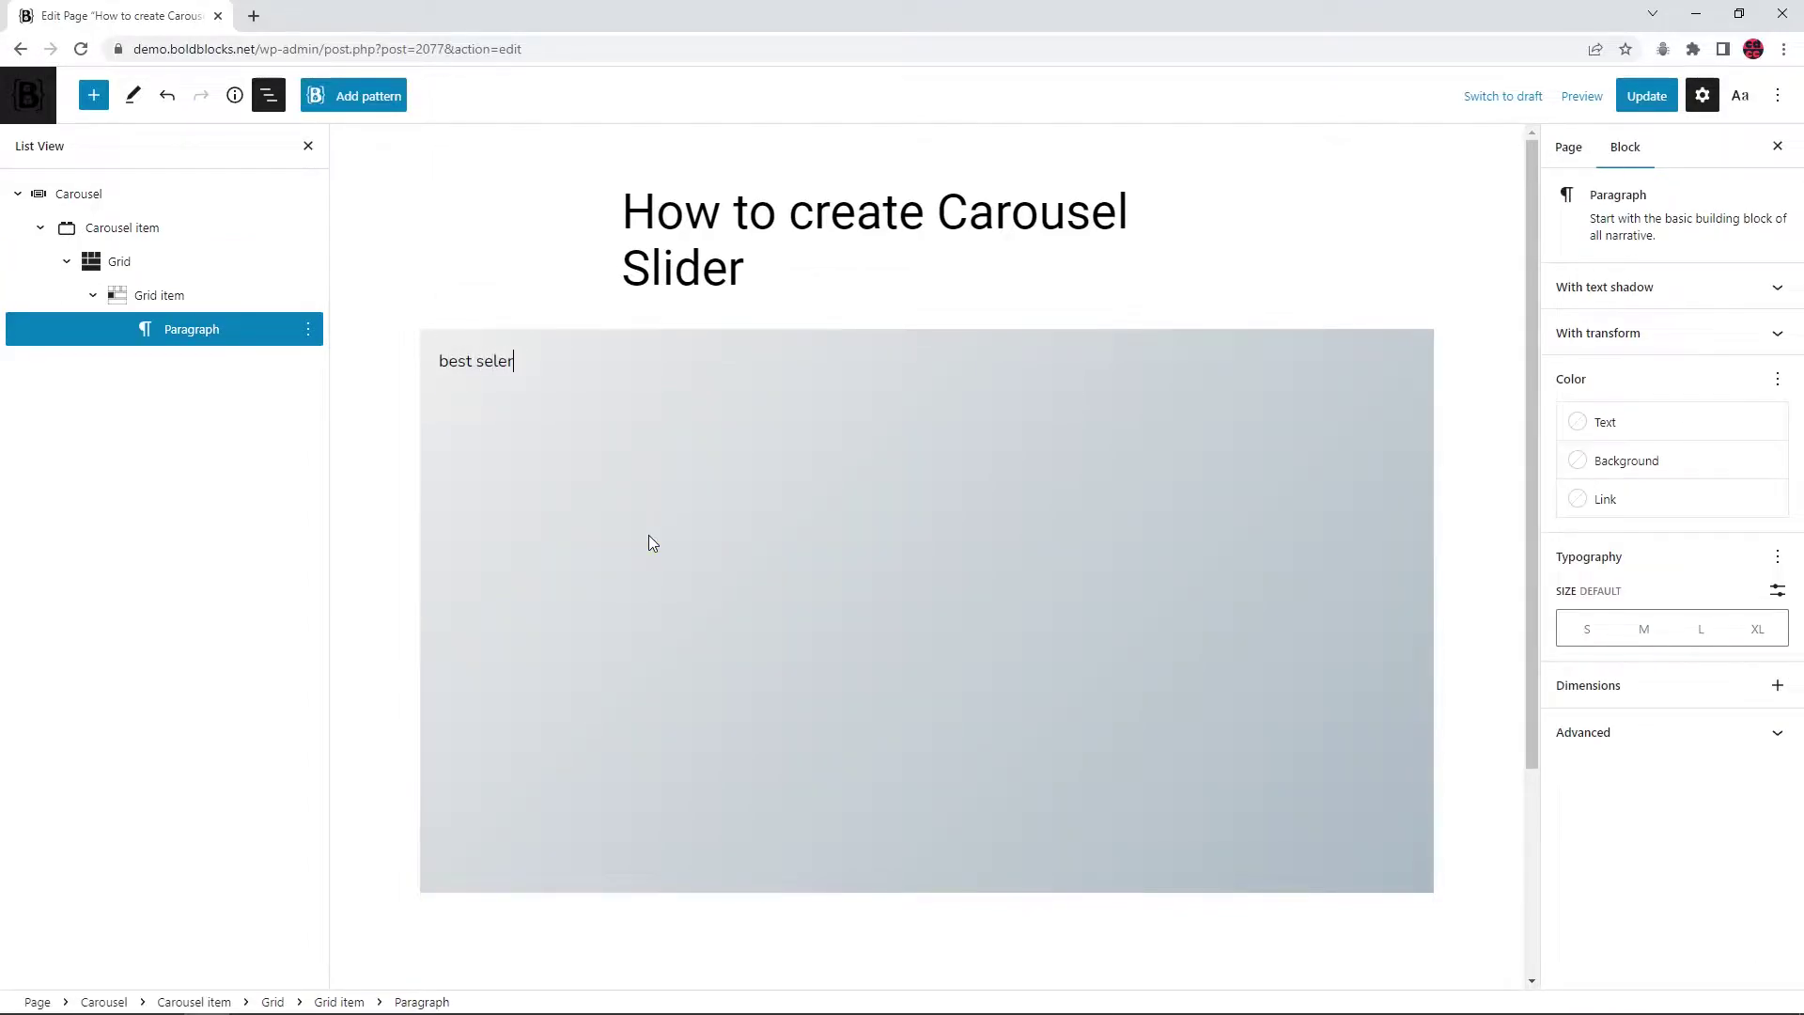
Give the "best seler items" paragraph a yellow background and white text
{"action": "left_click", "coordinate": [1665, 478]}
{"action": "left_click", "coordinate": [1383, 613]}
{"action": "left_click", "coordinate": [1667, 422]}
{"action": "left_click", "coordinate": [1616, 422]}
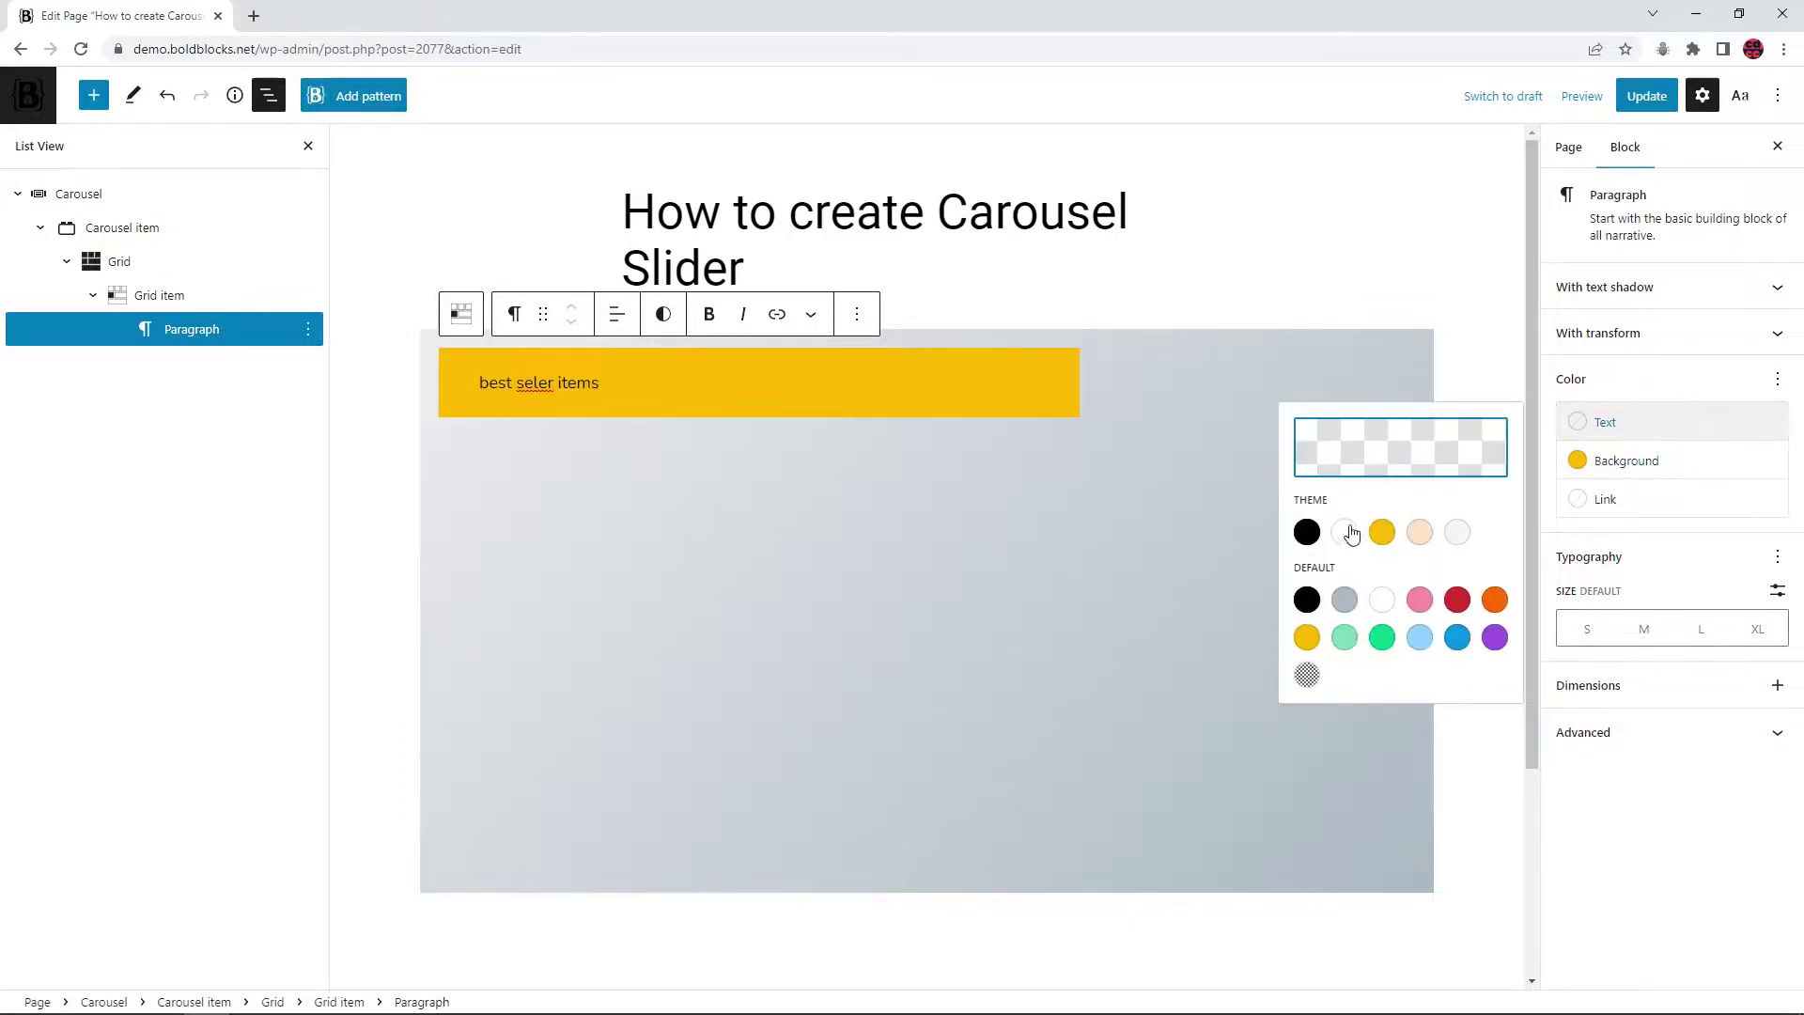
{"action": "left_click", "coordinate": [1347, 534]}
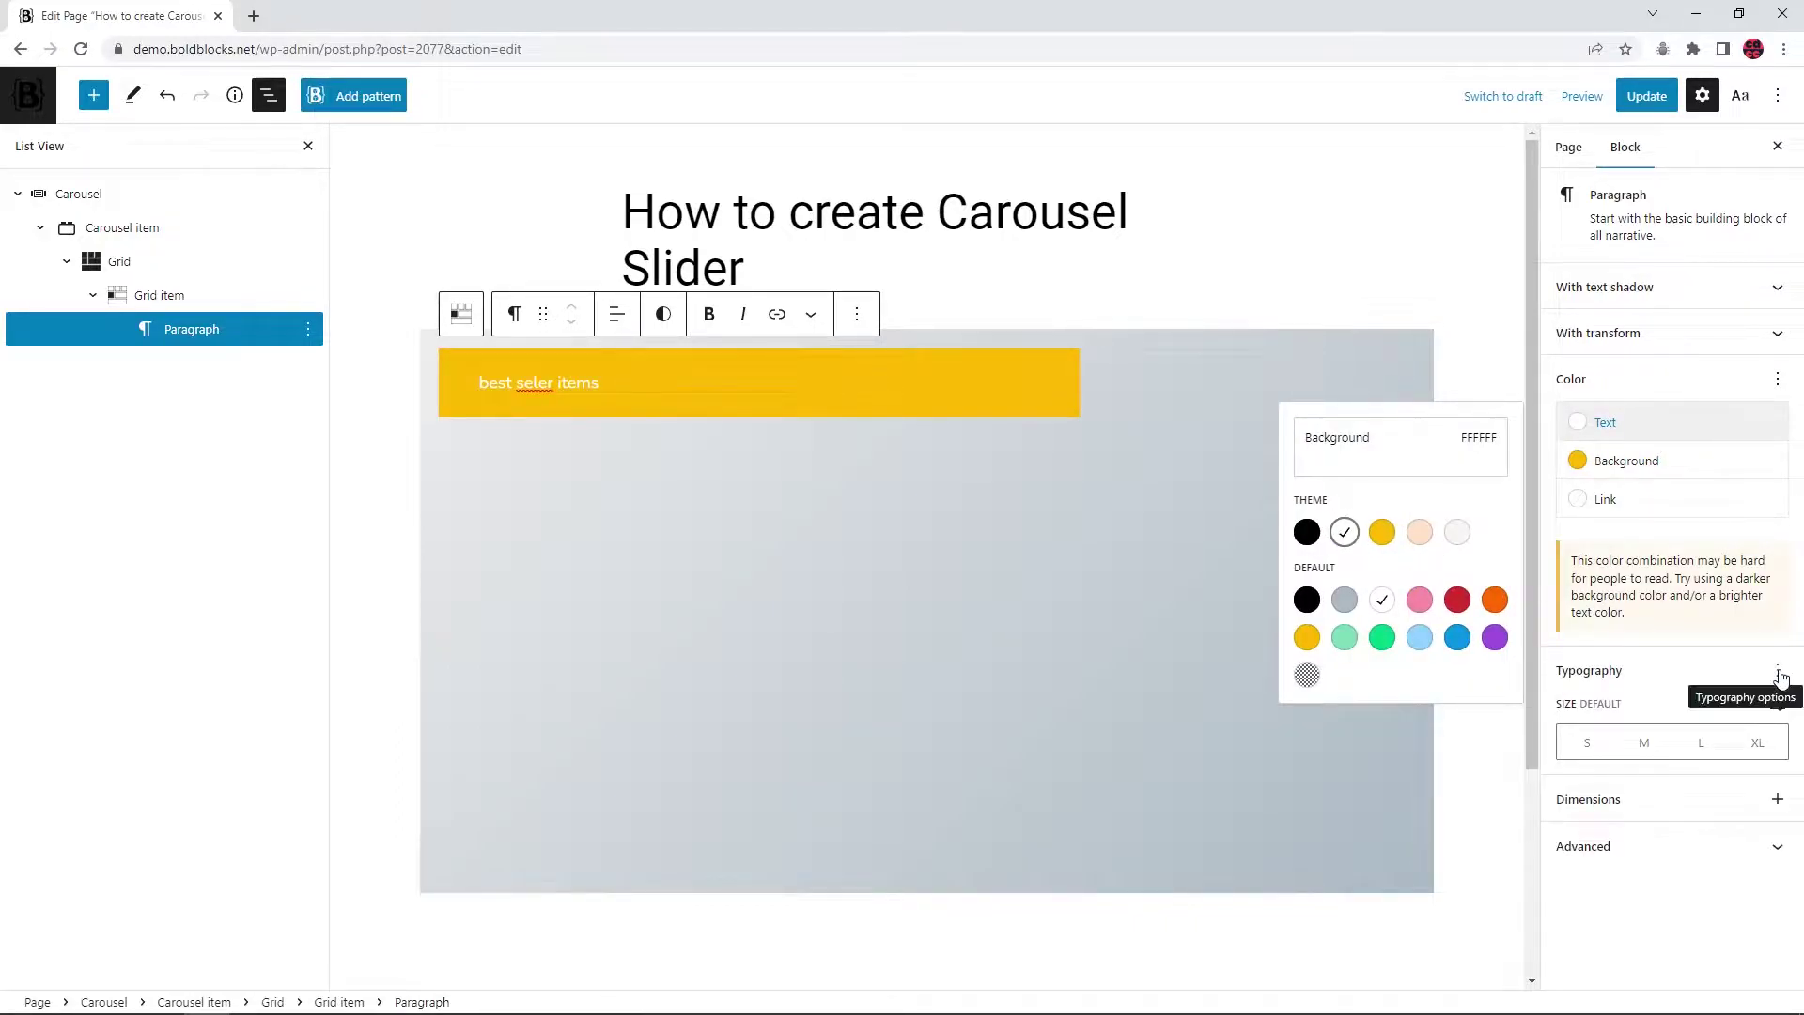
Set the paragraph's font size to 14 px and its letter case to uppercase
{"action": "left_click", "coordinate": [1778, 703]}
{"action": "left_click", "coordinate": [1650, 747]}
{"action": "type", "text": "14"}
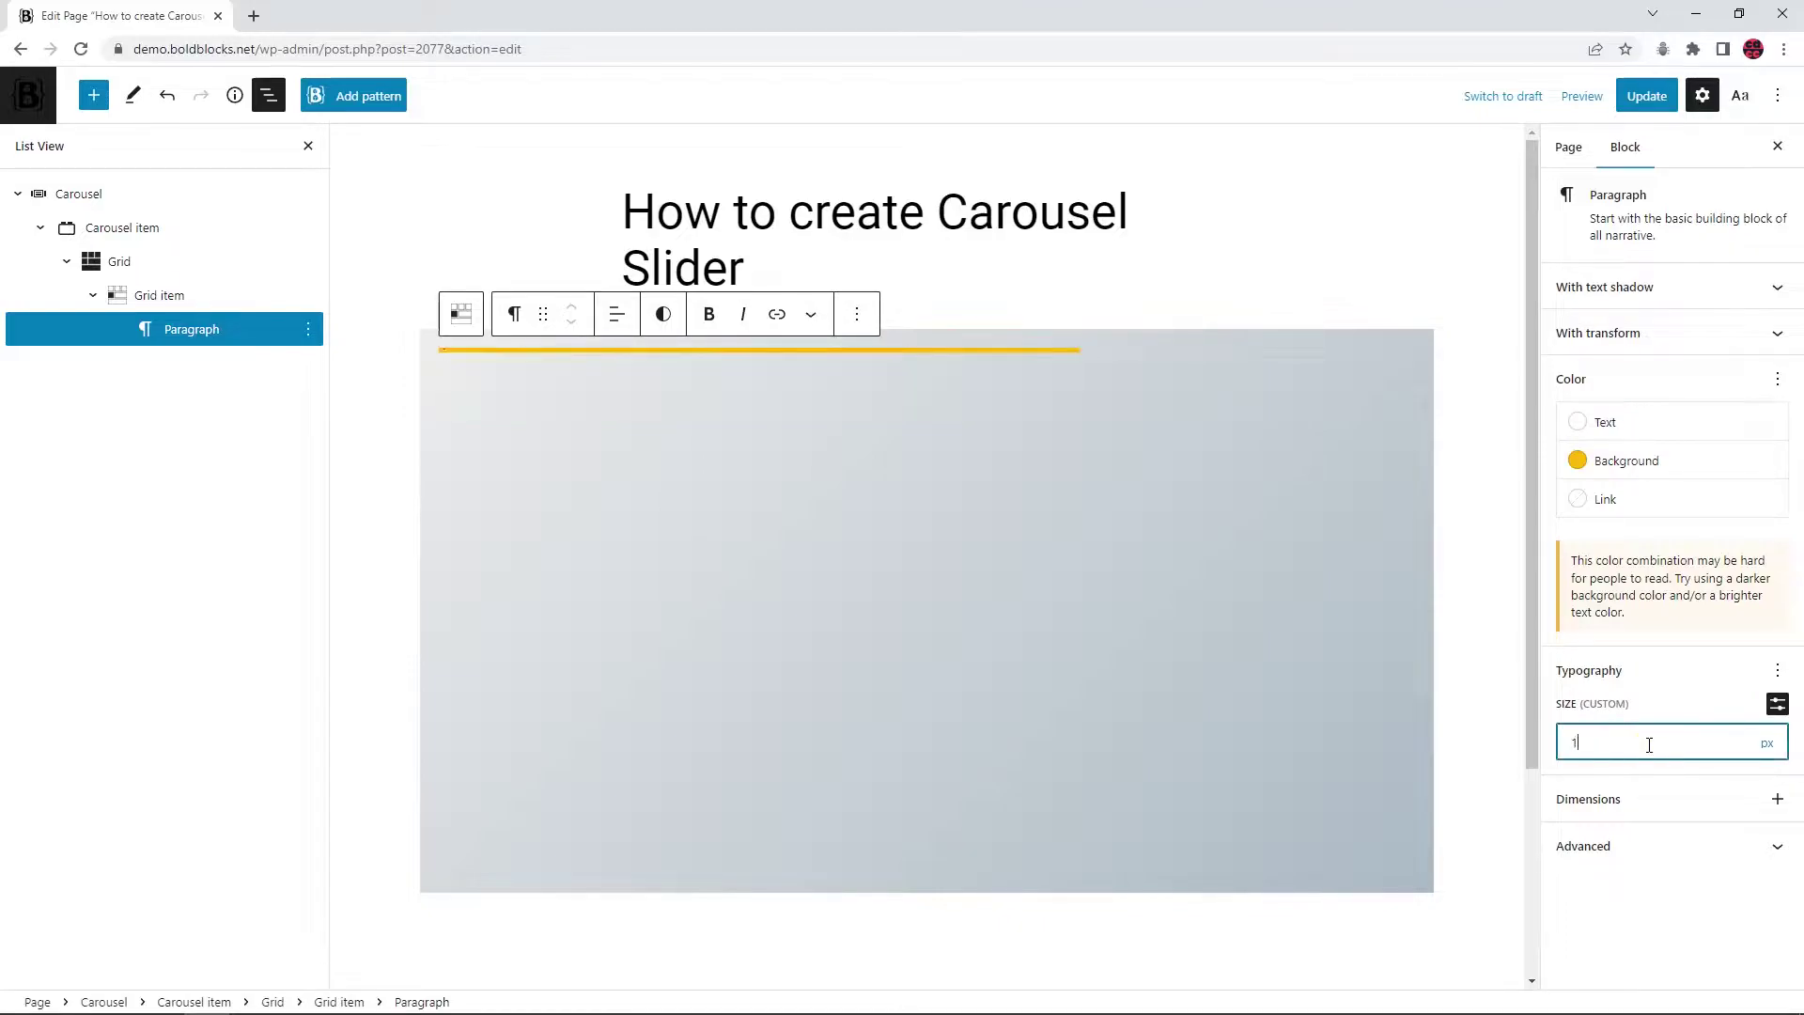
{"action": "left_click", "coordinate": [1778, 670]}
{"action": "left_click", "coordinate": [1640, 935]}
{"action": "left_click", "coordinate": [1668, 671]}
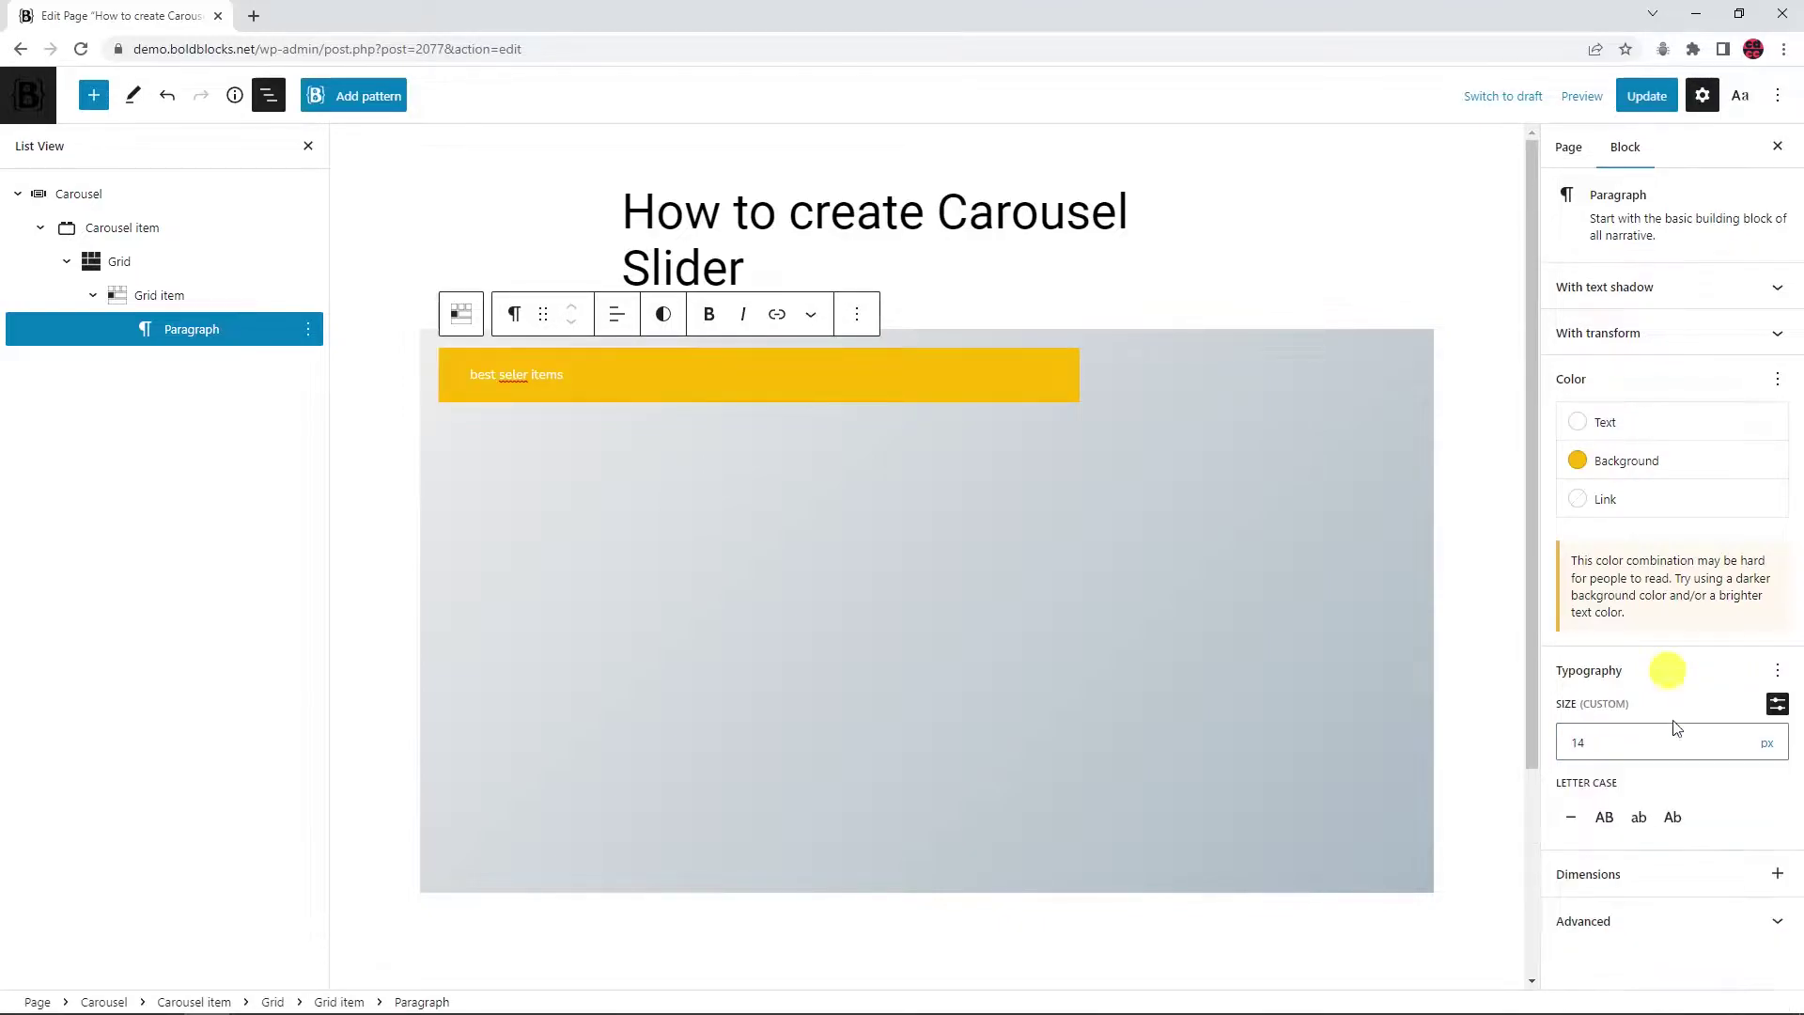
{"action": "left_click", "coordinate": [1605, 817]}
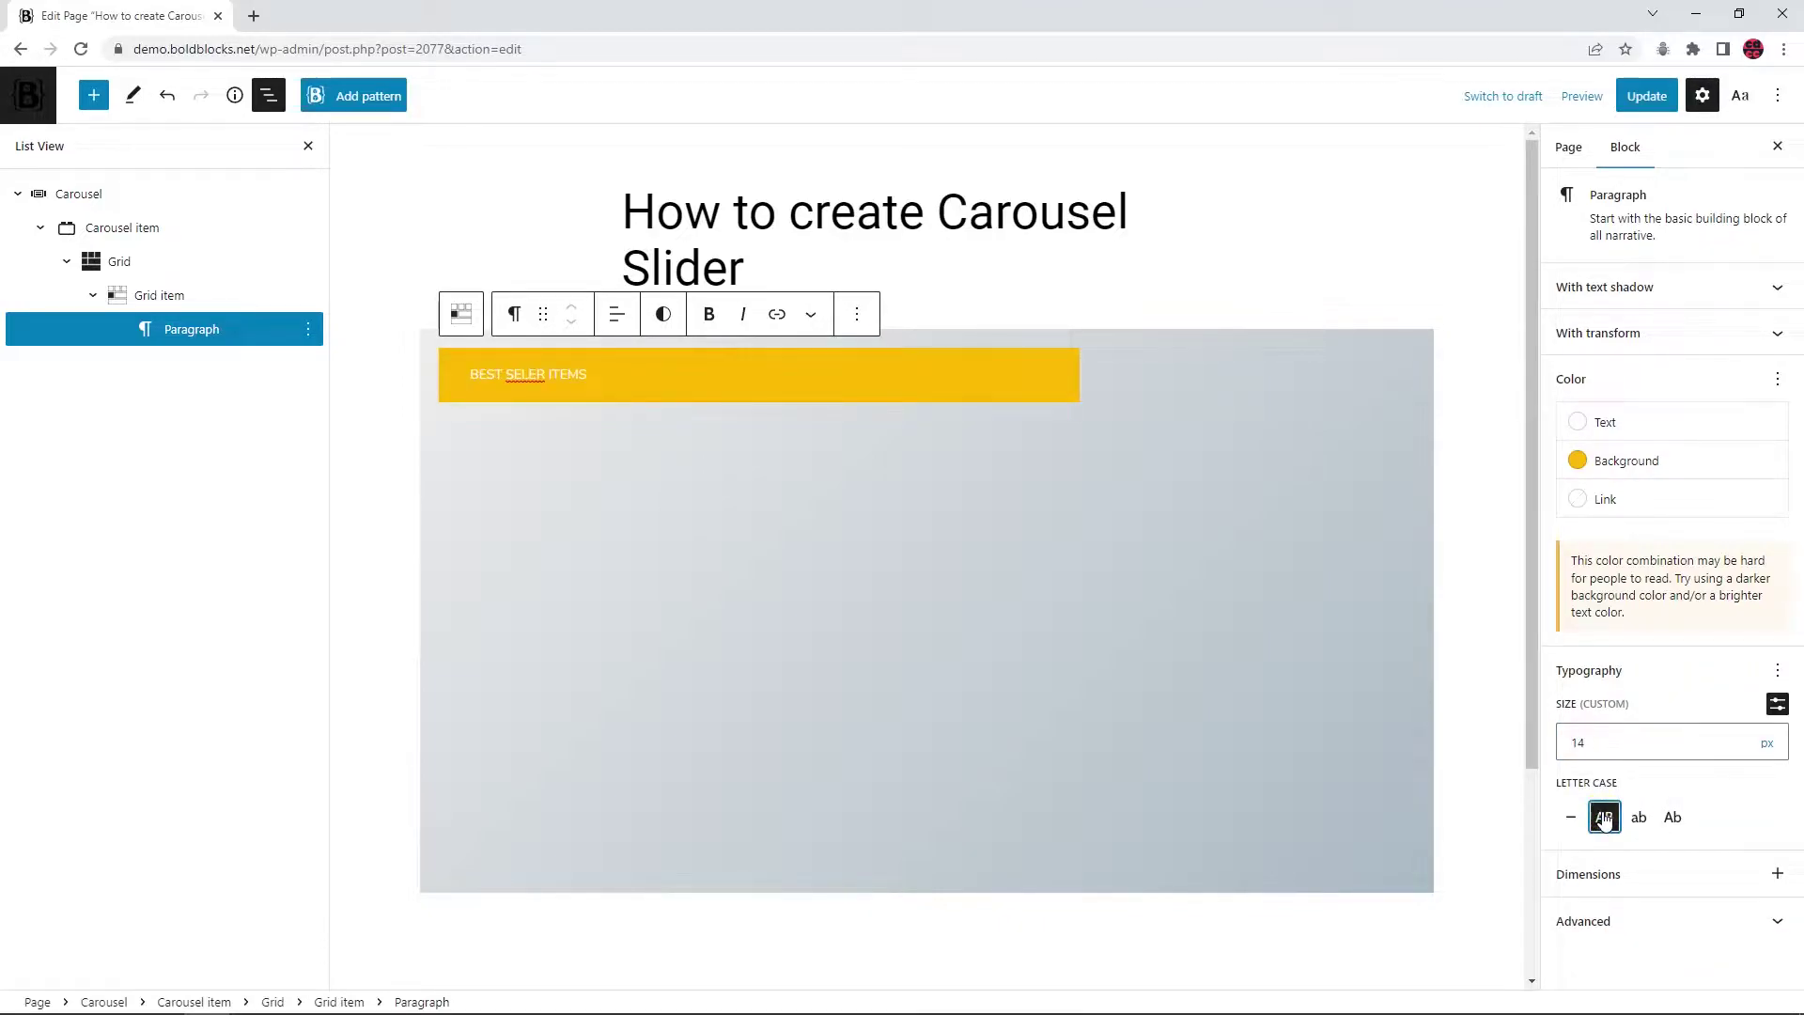
Transform the paragraph into an Advanced group and justify its content to the left
{"action": "left_click", "coordinate": [516, 313]}
{"action": "left_click", "coordinate": [539, 520]}
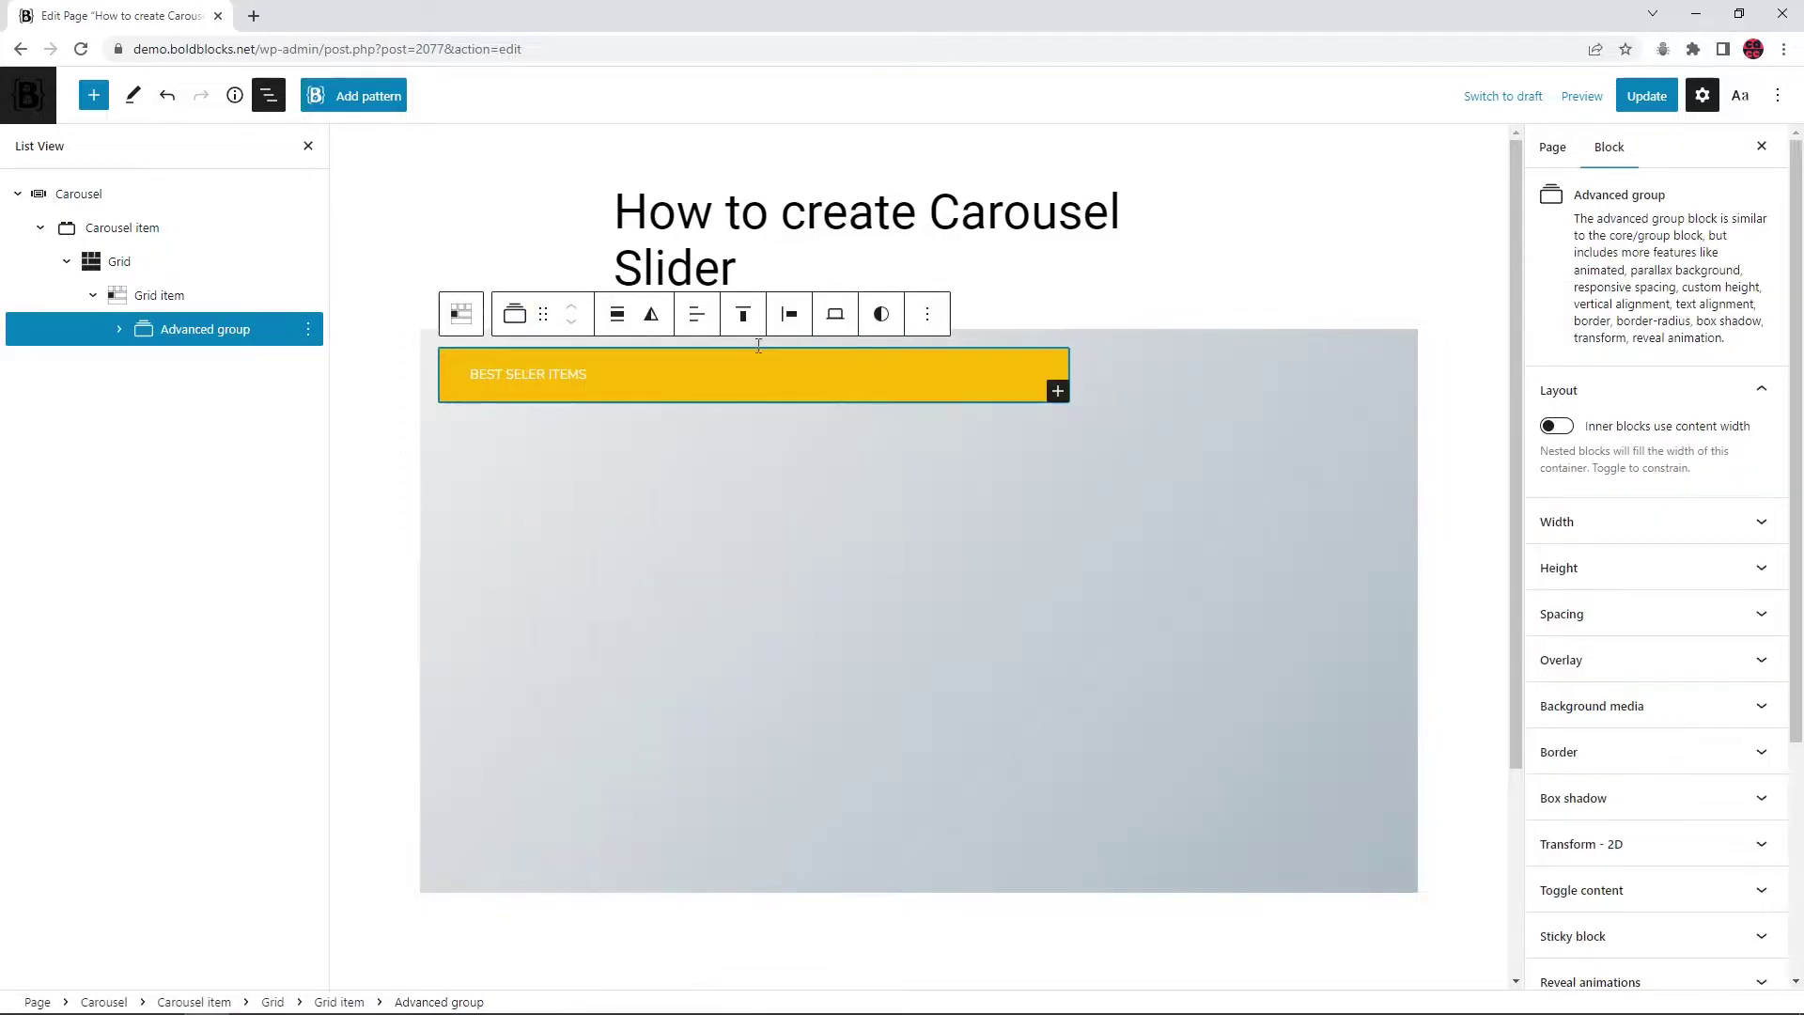
{"action": "left_click", "coordinate": [794, 316]}
{"action": "left_click", "coordinate": [804, 376]}
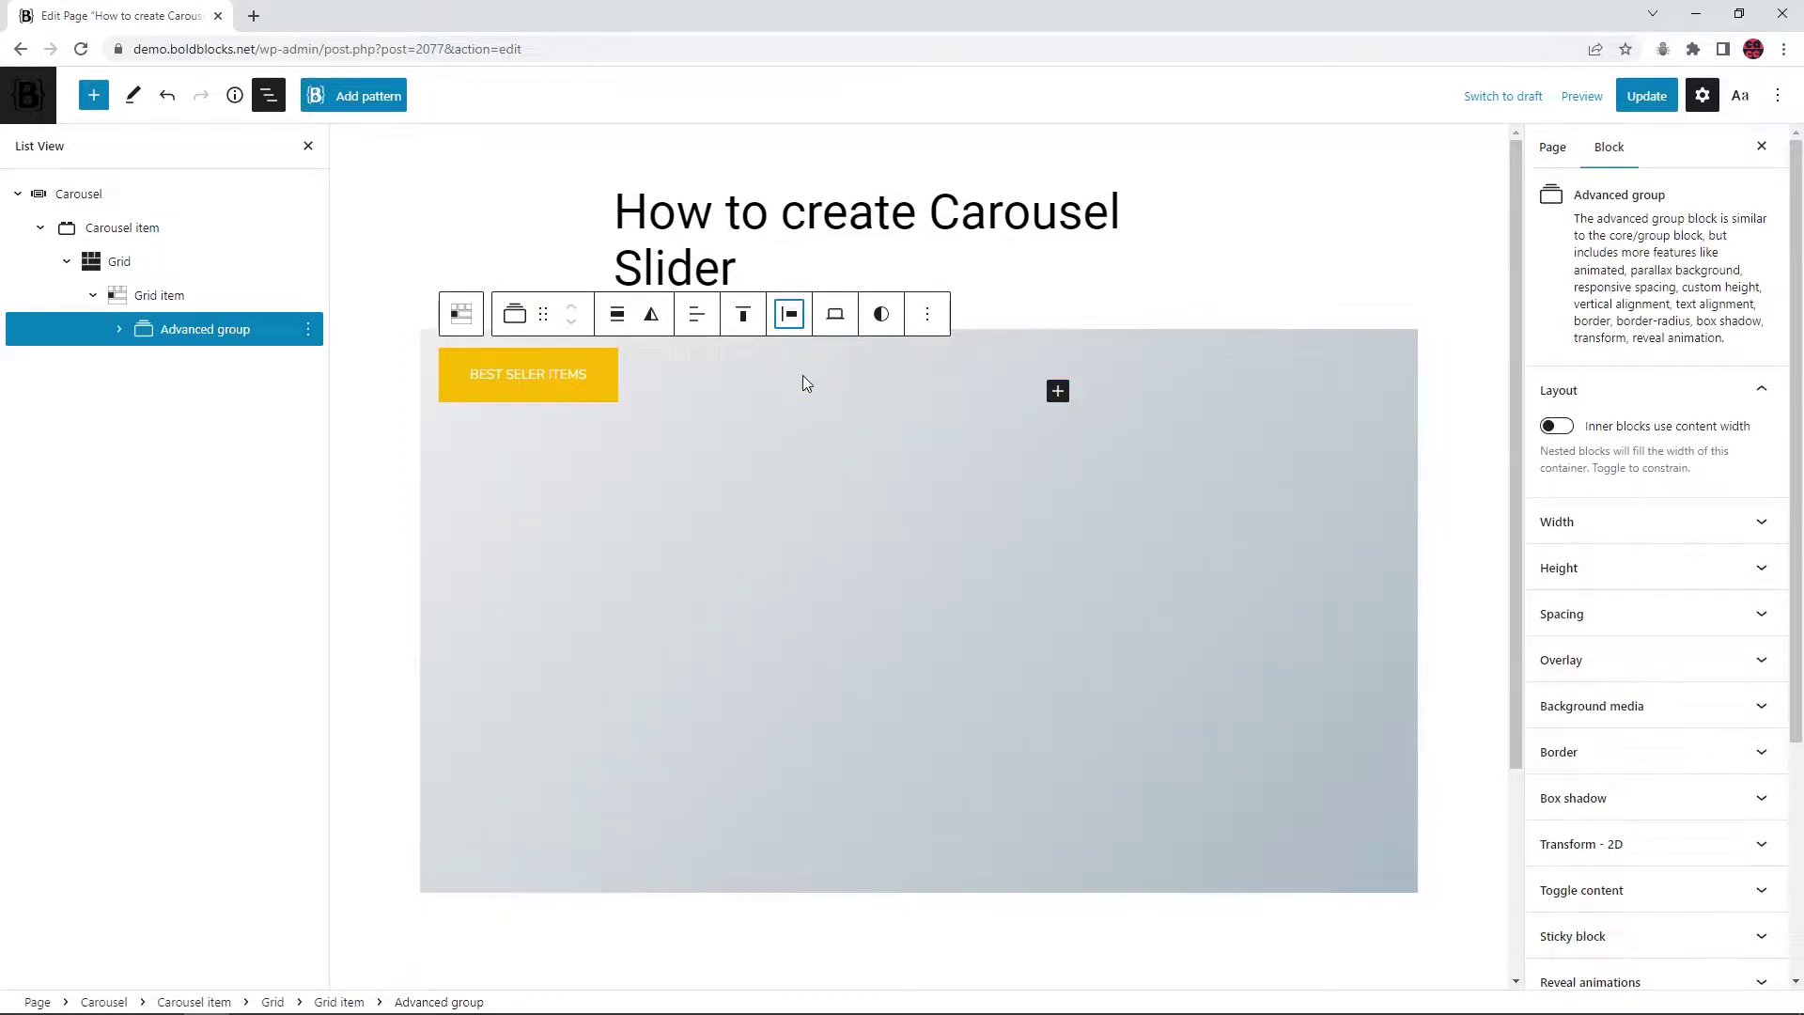
Set the padding of the "best seler items" paragraph to 1
{"action": "left_click", "coordinate": [613, 372]}
{"action": "left_click", "coordinate": [1777, 877]}
{"action": "left_click", "coordinate": [1682, 748]}
{"action": "left_click", "coordinate": [1575, 938]}
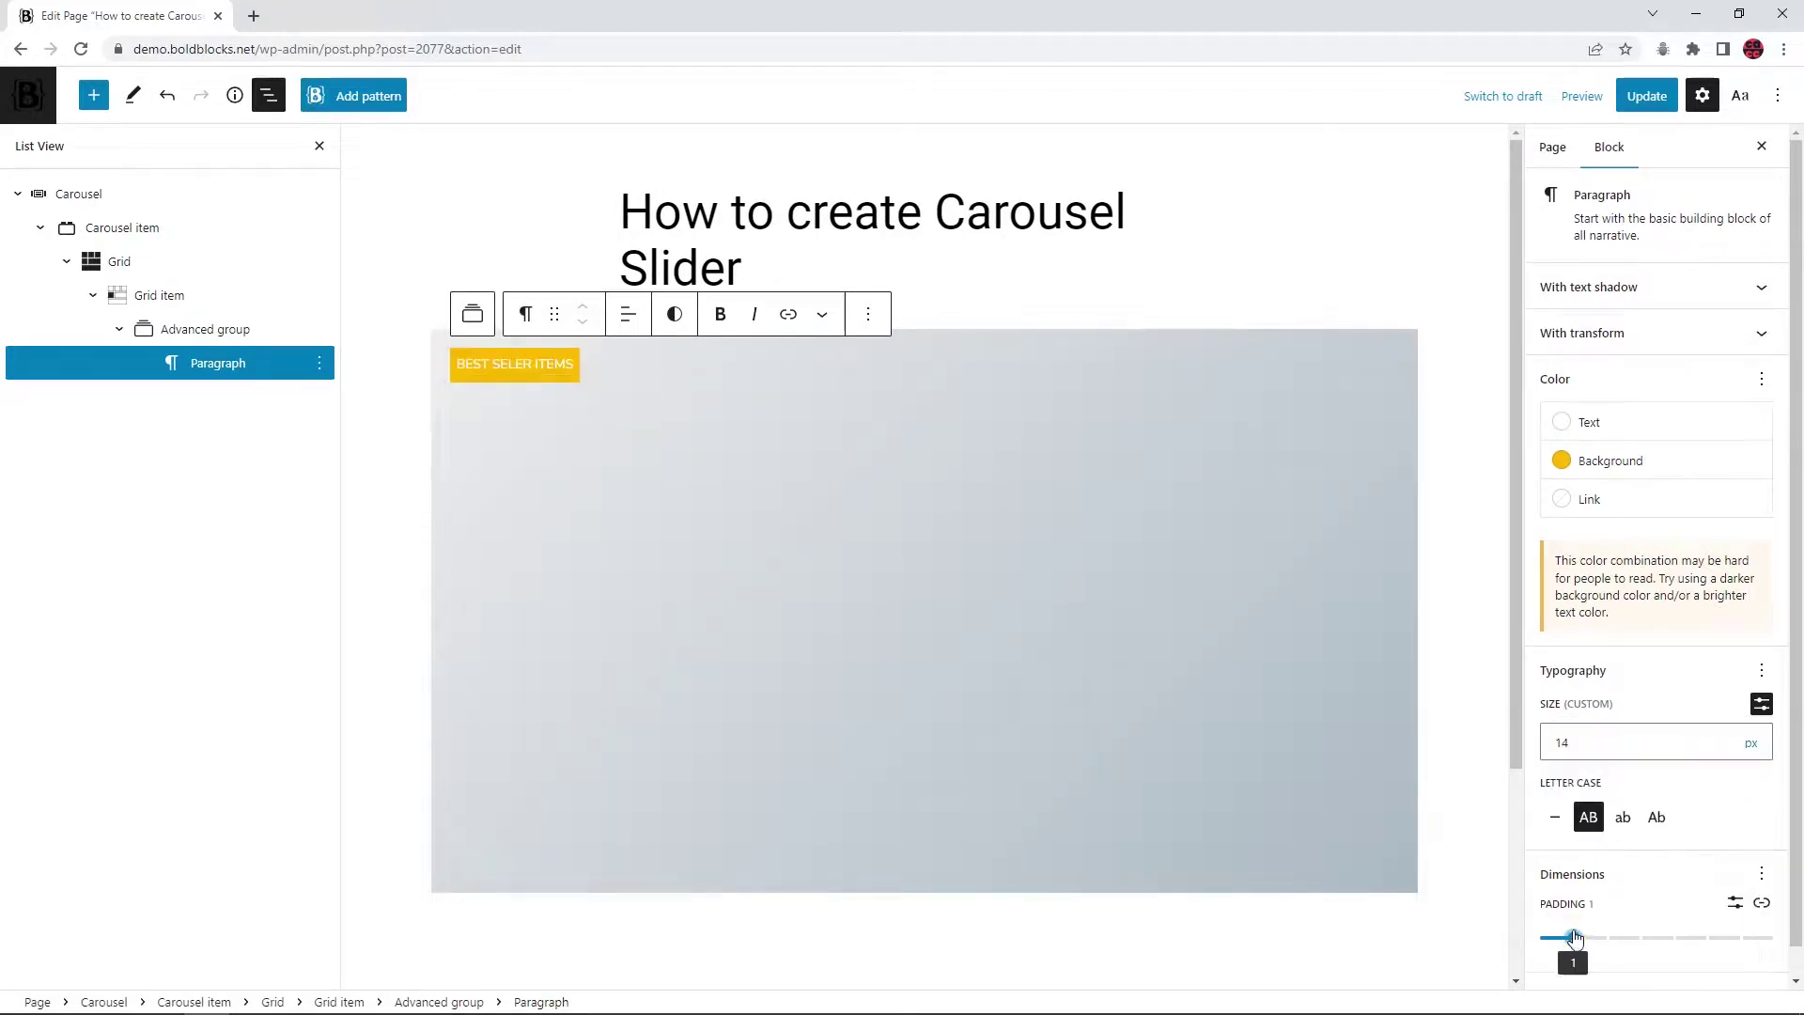
Add a heading reading "men fashion collection" below the label group in the first grid item
{"action": "left_click", "coordinate": [119, 329]}
{"action": "left_click", "coordinate": [174, 295]}
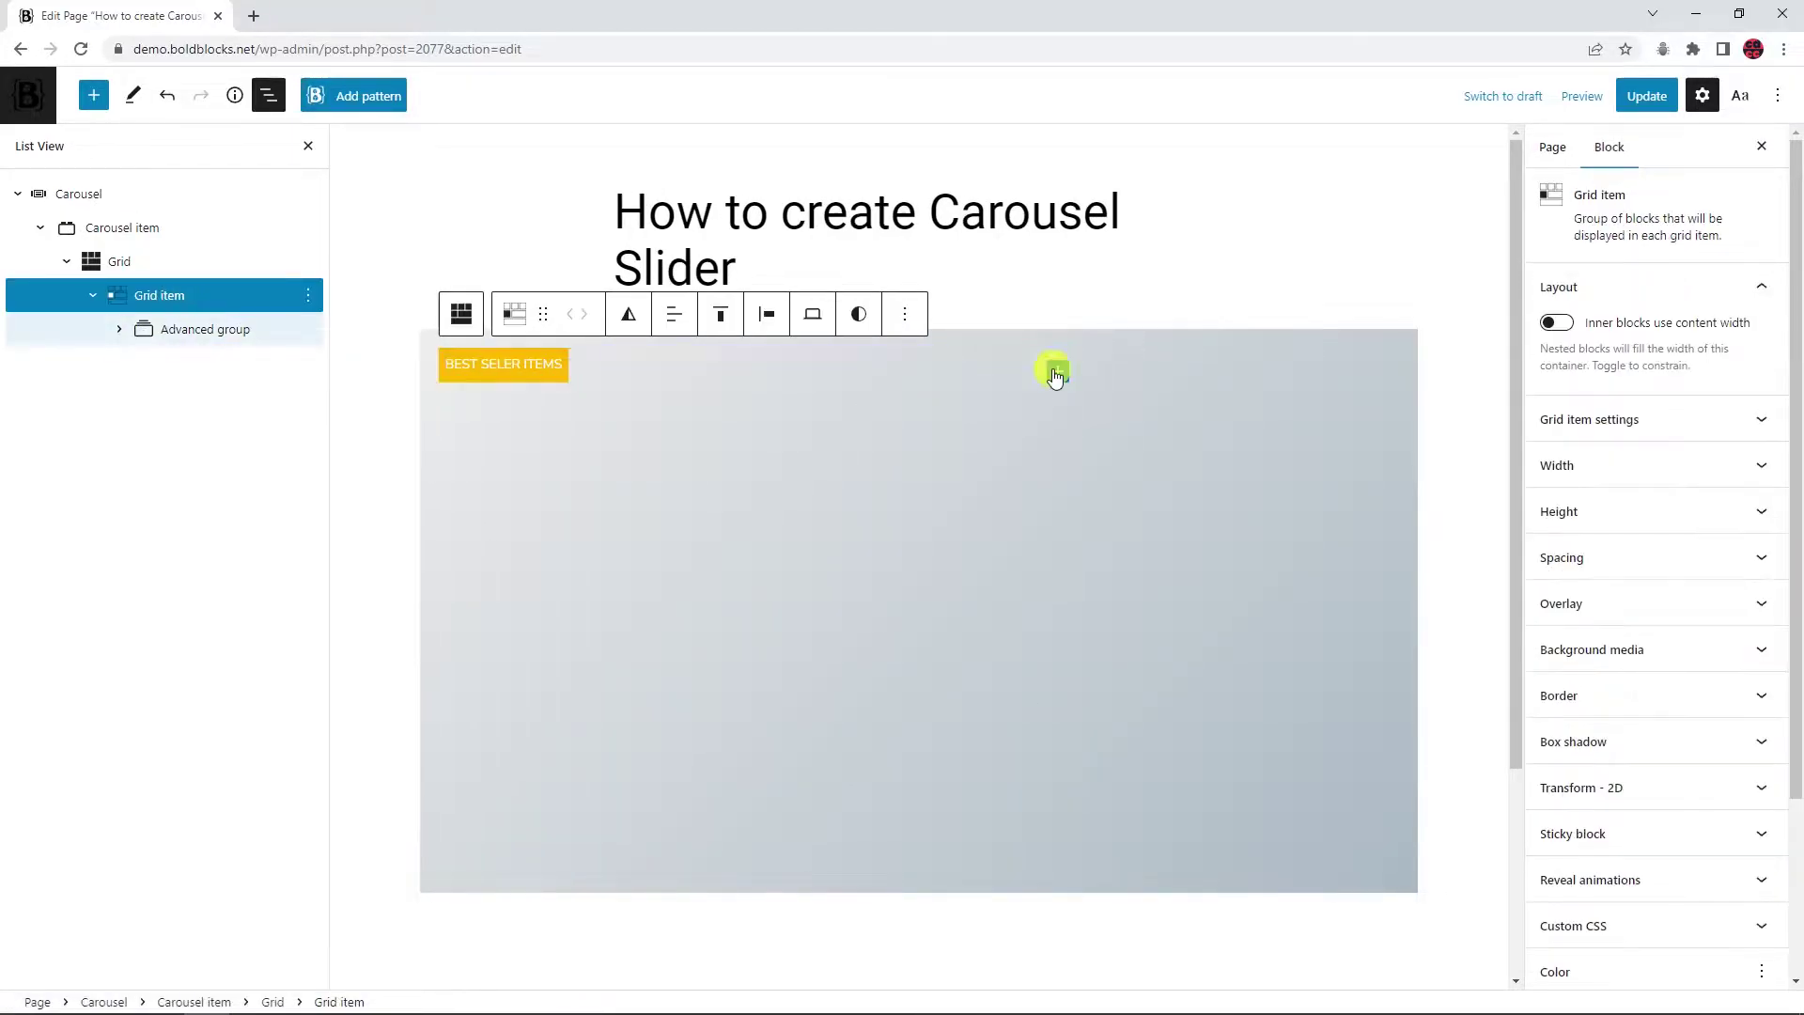
{"action": "left_click", "coordinate": [1058, 371]}
{"action": "left_click", "coordinate": [1310, 526]}
{"action": "type", "text": "men fashion collection"}
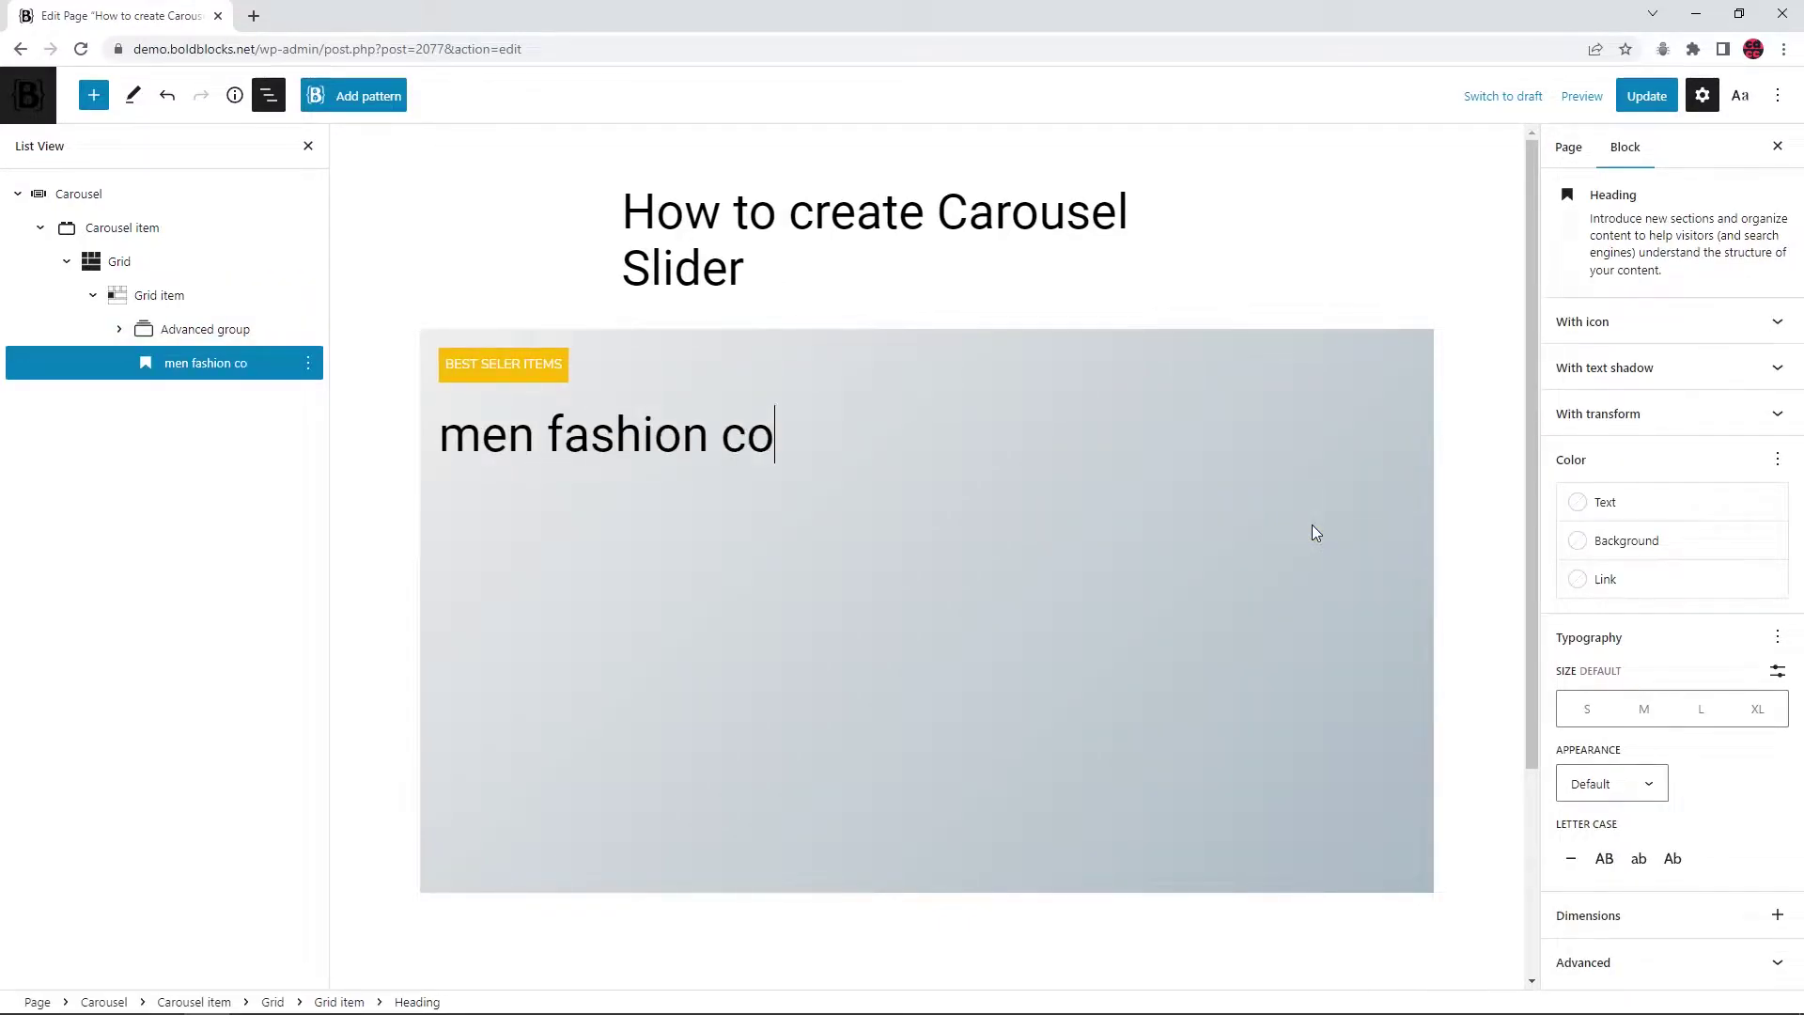
Format the heading as XL size, Bold appearance and capitalized letter case
{"action": "left_click", "coordinate": [1754, 709]}
{"action": "left_click", "coordinate": [1611, 784]}
{"action": "left_click", "coordinate": [1579, 965]}
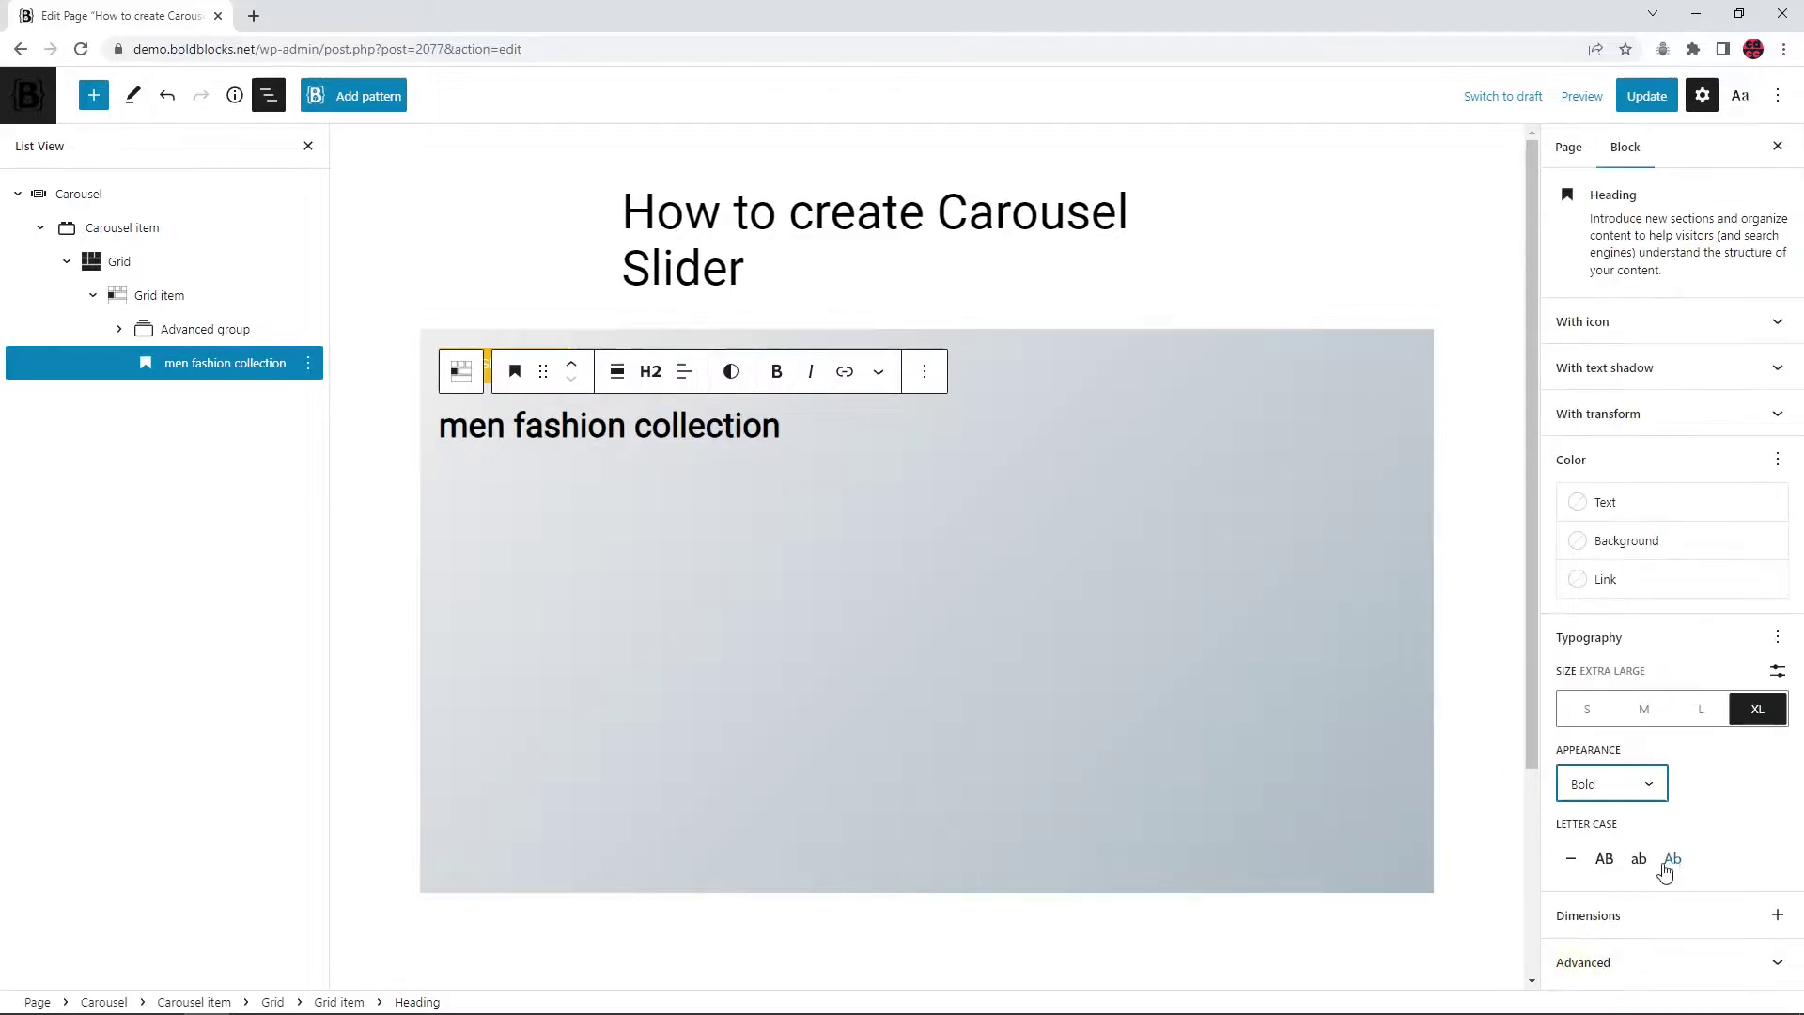
{"action": "left_click", "coordinate": [1672, 859]}
Color the word "Fashion" in the heading yellow using the text highlight option
{"action": "left_click_drag", "start_coordinate": [518, 424], "coordinate": [628, 428]}
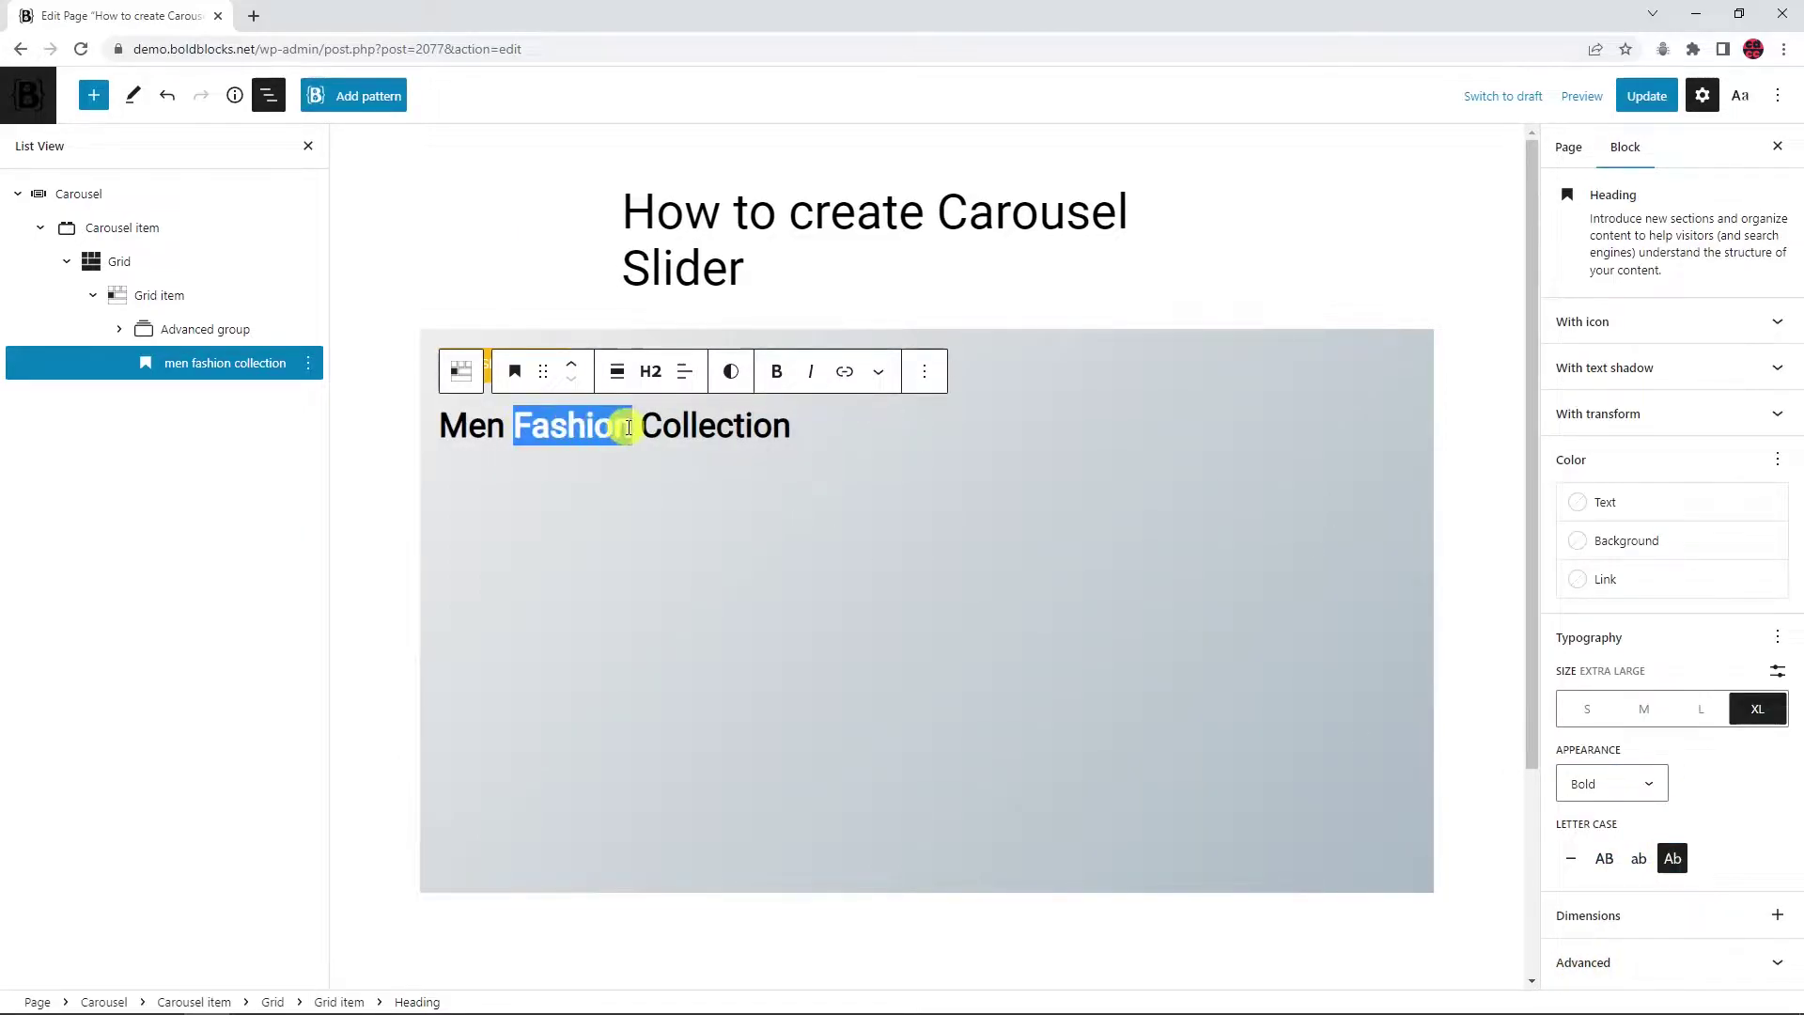
{"action": "left_click", "coordinate": [878, 372]}
{"action": "left_click", "coordinate": [926, 425]}
{"action": "left_click", "coordinate": [616, 592]}
Add the paragraph "for online order 30% off" below the heading and set its letter case to capitalized
{"action": "left_click", "coordinate": [798, 423]}
{"action": "key", "text": "Return"}
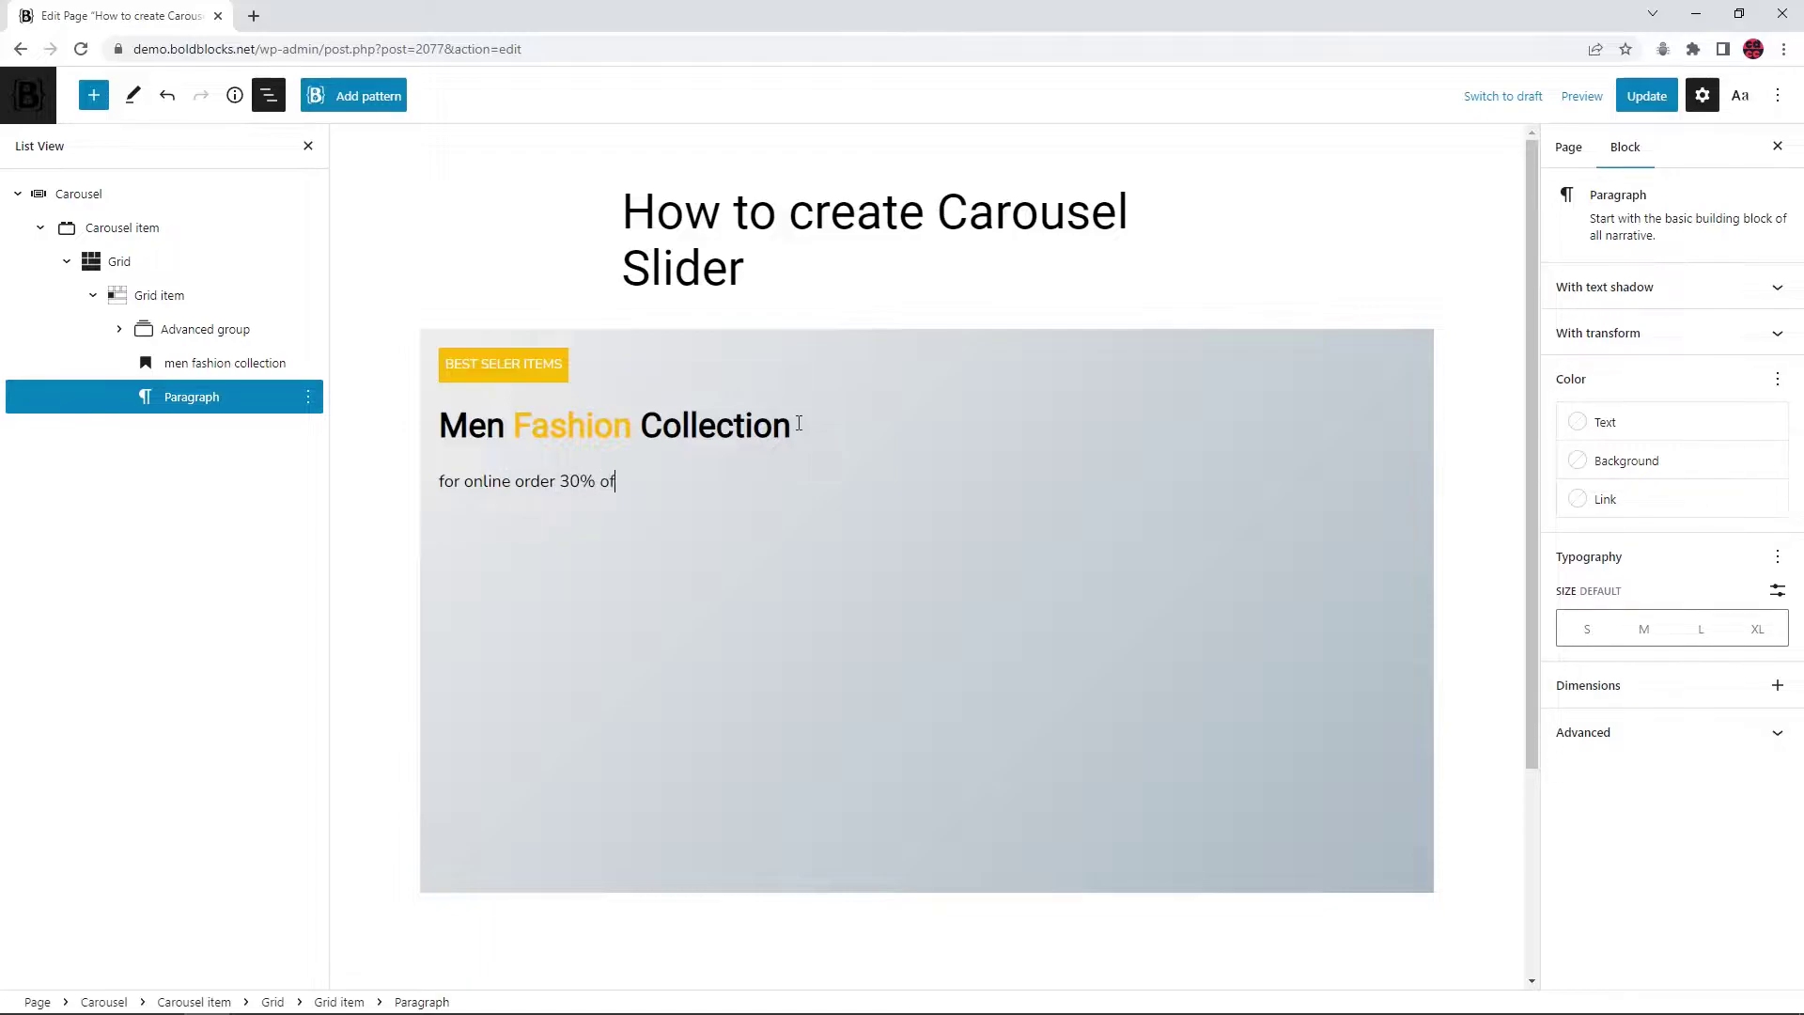
{"action": "left_click", "coordinate": [1778, 556]}
{"action": "left_click", "coordinate": [1650, 823]}
{"action": "left_click", "coordinate": [1679, 562]}
{"action": "left_click", "coordinate": [1673, 703]}
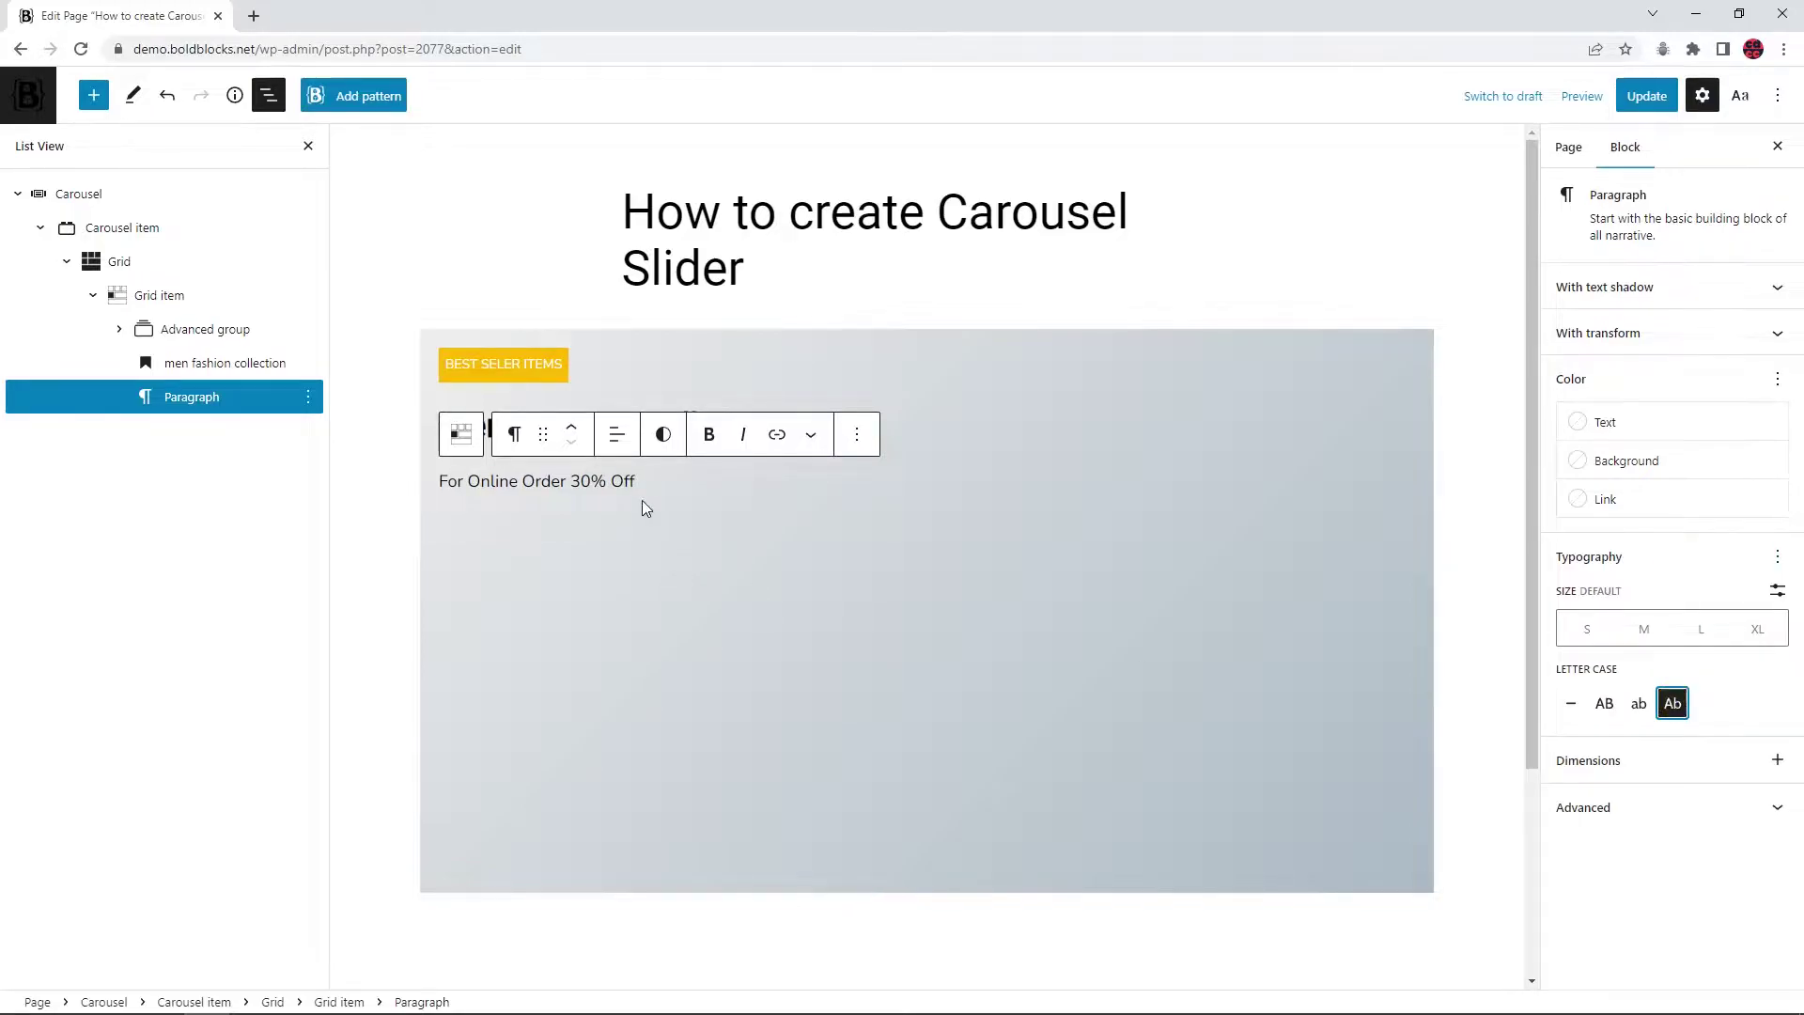
Insert a Buttons block under the paragraph with a button labelled "discover now"
{"action": "key", "text": "Return"}
{"action": "type", "text": "/b"}
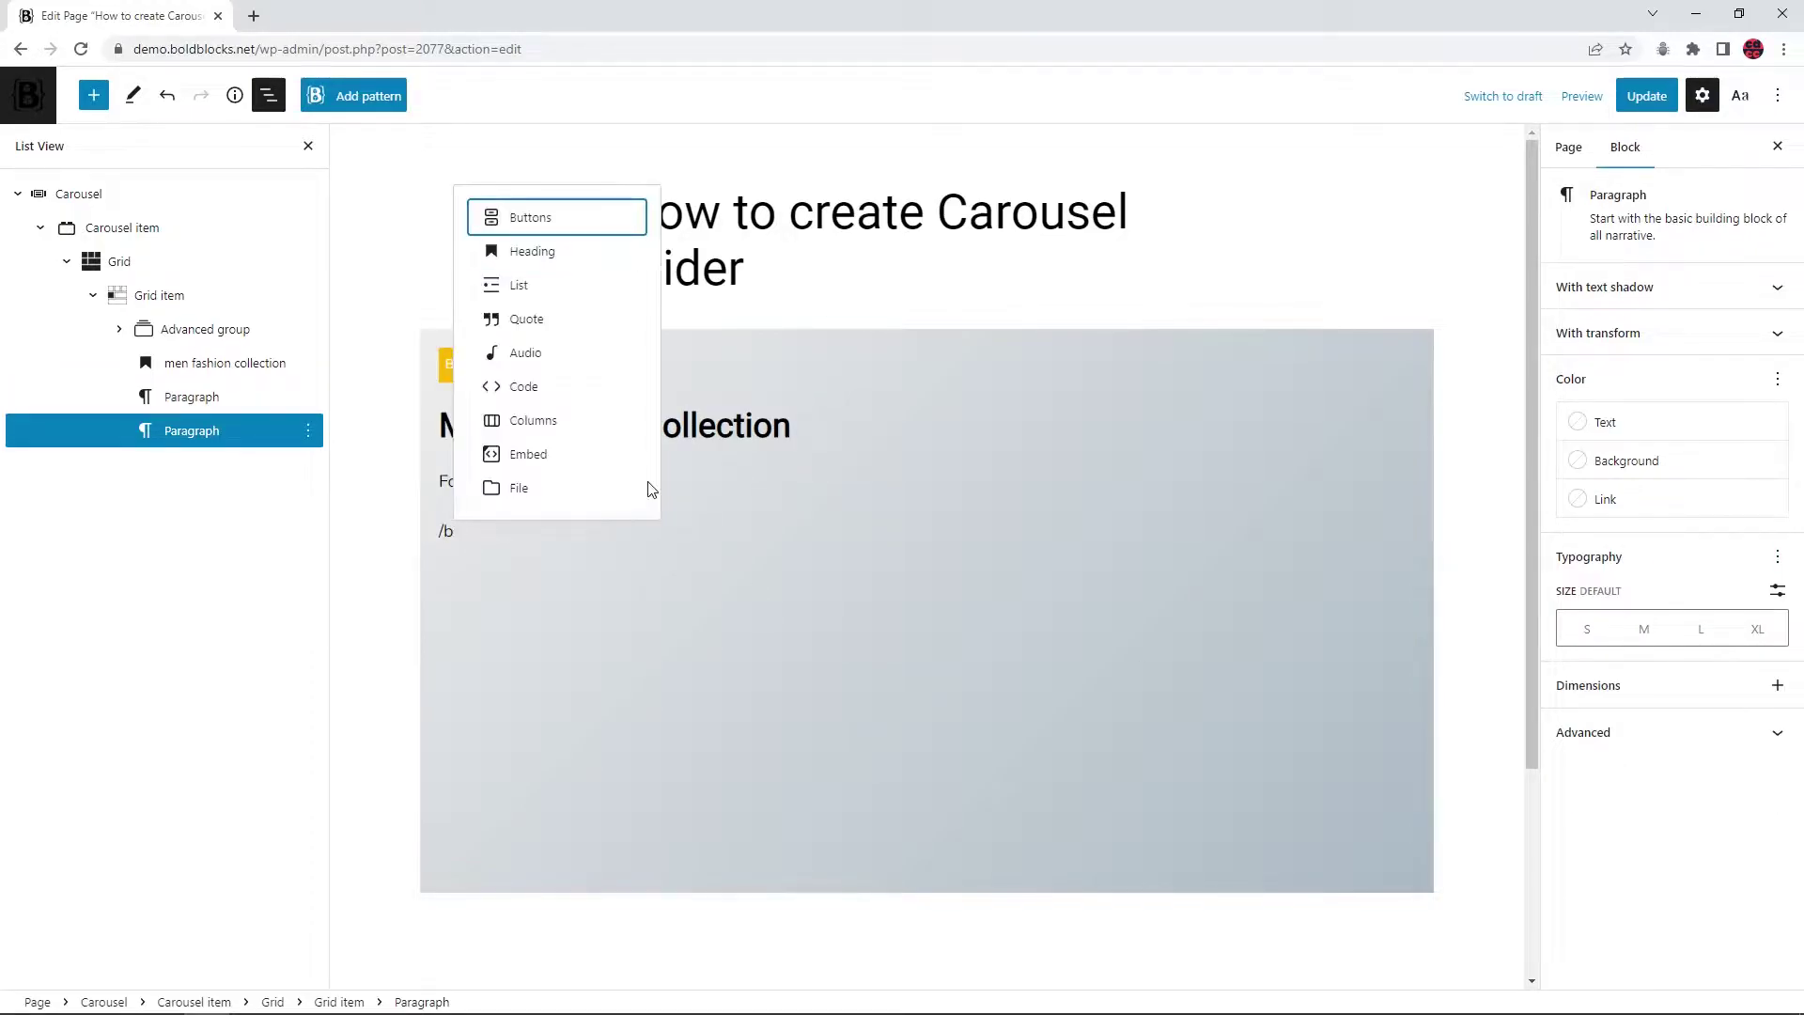
{"action": "type", "text": "uttons"}
{"action": "left_click", "coordinate": [649, 490]}
{"action": "type", "text": "discover now"}
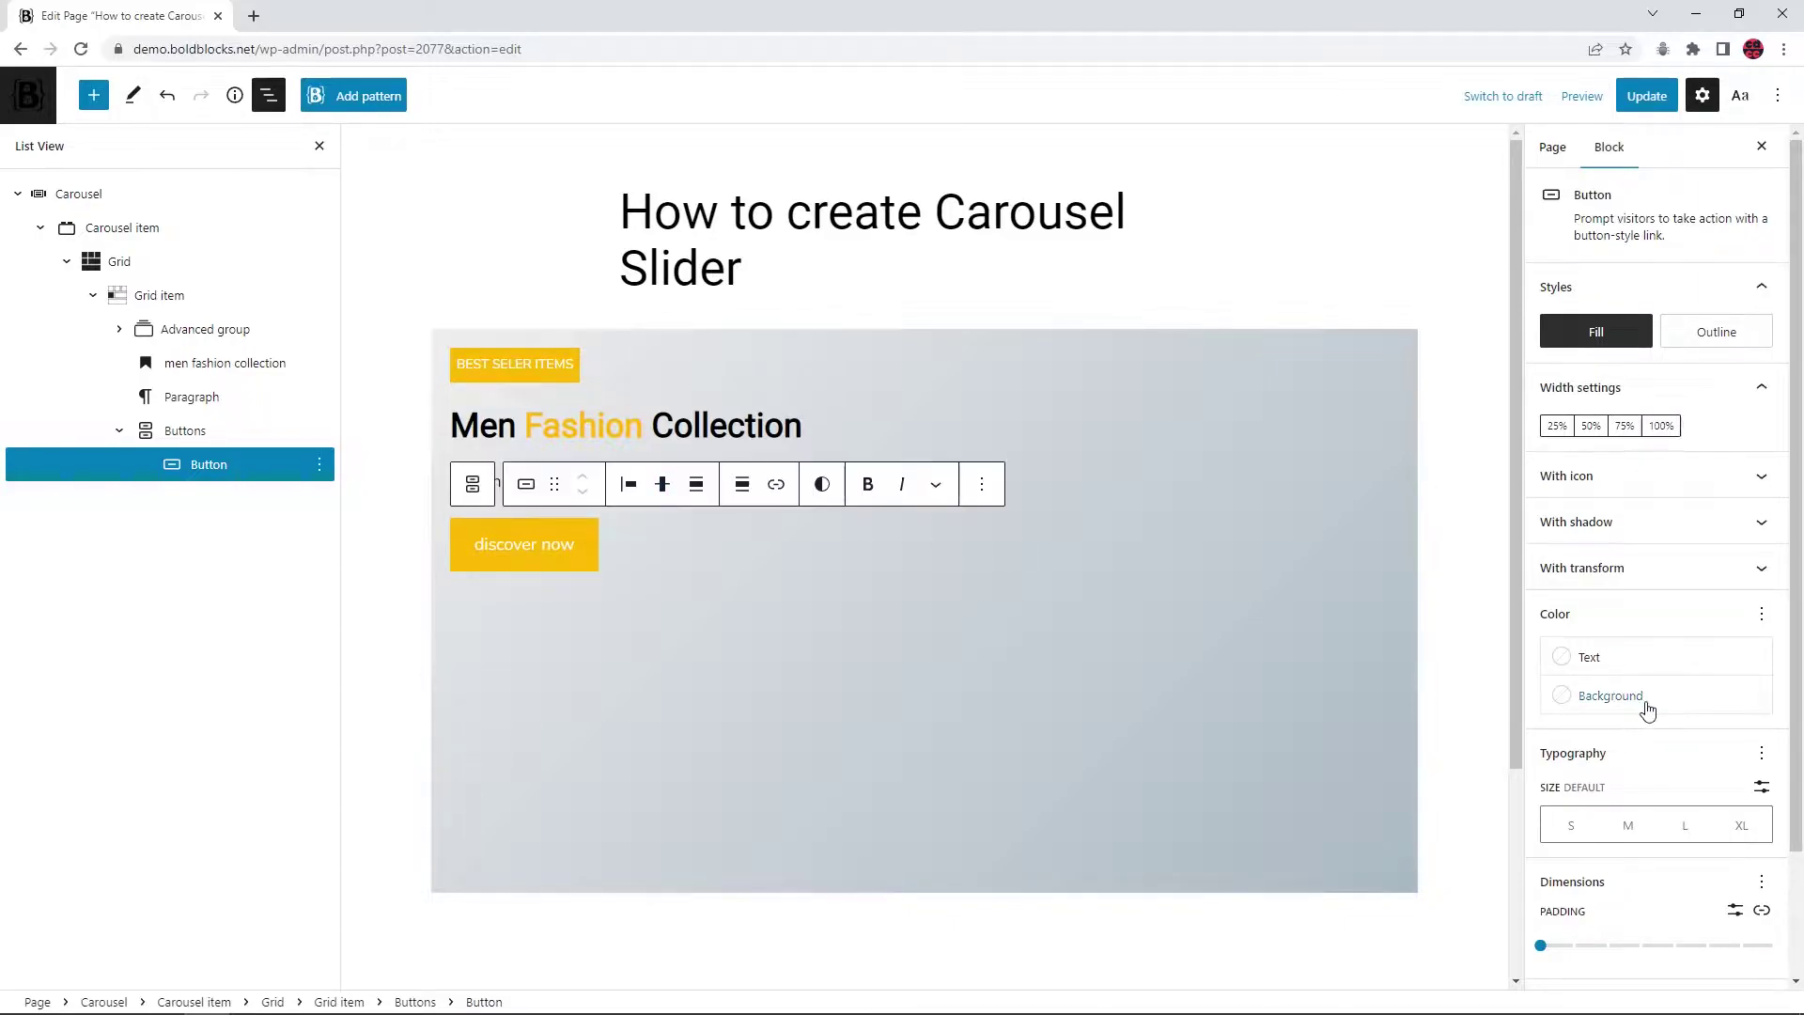
Give the button a white background and black text
{"action": "left_click", "coordinate": [1640, 700]}
{"action": "left_click", "coordinate": [1329, 545]}
{"action": "left_click", "coordinate": [1599, 664]}
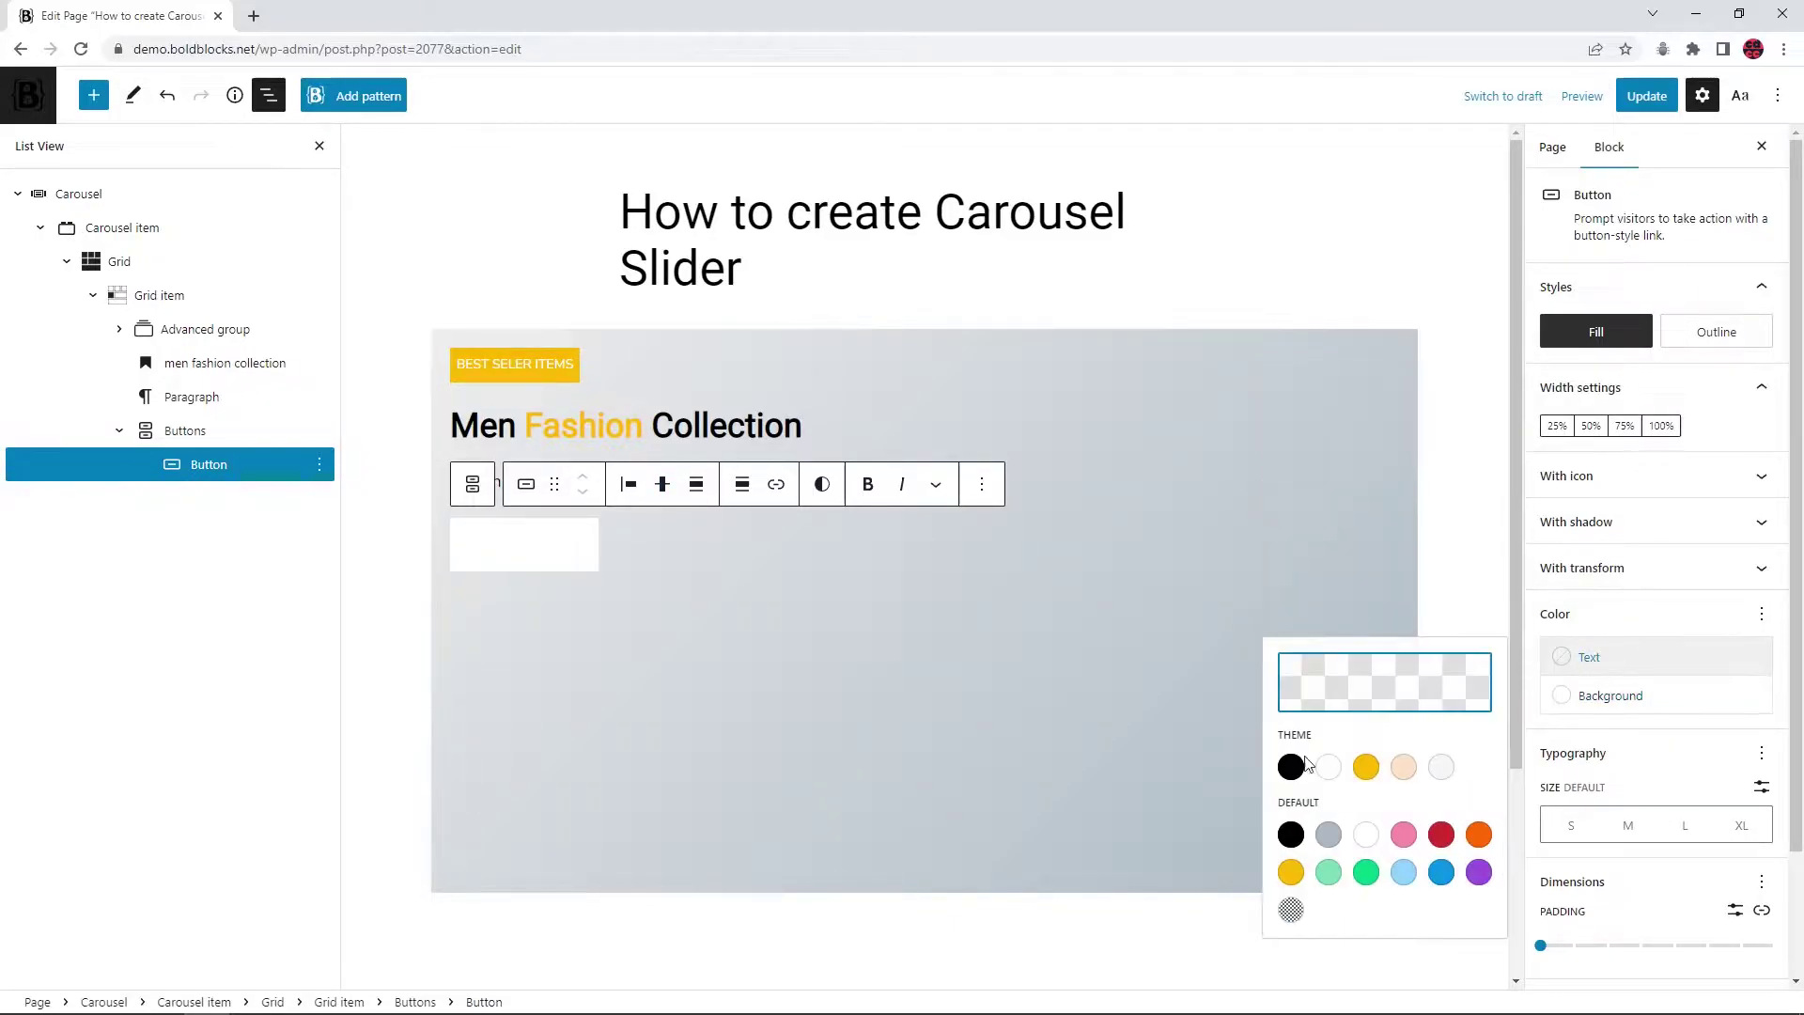
{"action": "left_click", "coordinate": [1291, 768]}
Add the letter case option to the button's typography and capitalize its label
{"action": "scroll", "coordinate": [1623, 829], "scroll_direction": "down", "scroll_amount": 2}
{"action": "left_click", "coordinate": [1761, 604]}
{"action": "left_click", "coordinate": [1612, 872]}
{"action": "left_click", "coordinate": [1657, 752]}
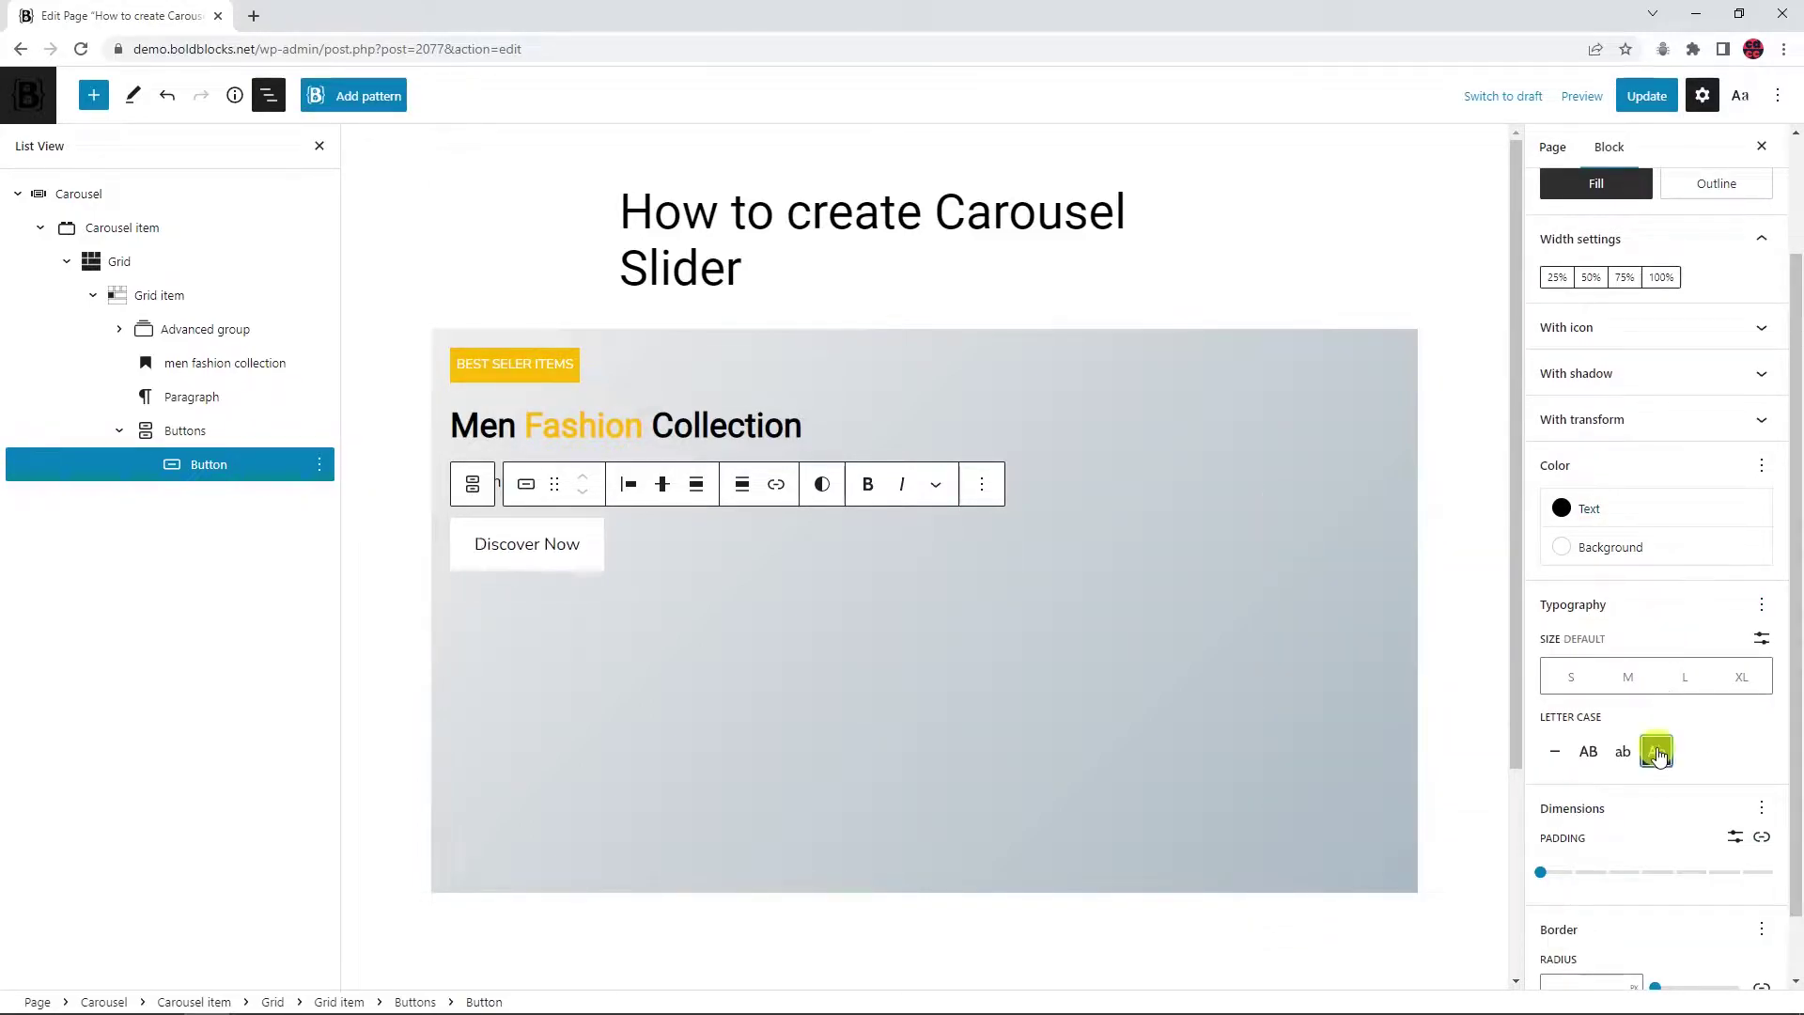
Set the button's padding to vertical 2 and horizontal 4, and its border radius to 30 px
{"action": "scroll", "coordinate": [1657, 751], "scroll_direction": "down", "scroll_amount": 1}
{"action": "left_click", "coordinate": [1761, 763]}
{"action": "left_click", "coordinate": [1610, 833]}
{"action": "left_click", "coordinate": [1675, 911]}
{"action": "scroll", "coordinate": [1672, 916], "scroll_direction": "down", "scroll_amount": 1}
{"action": "left_click", "coordinate": [1581, 907]}
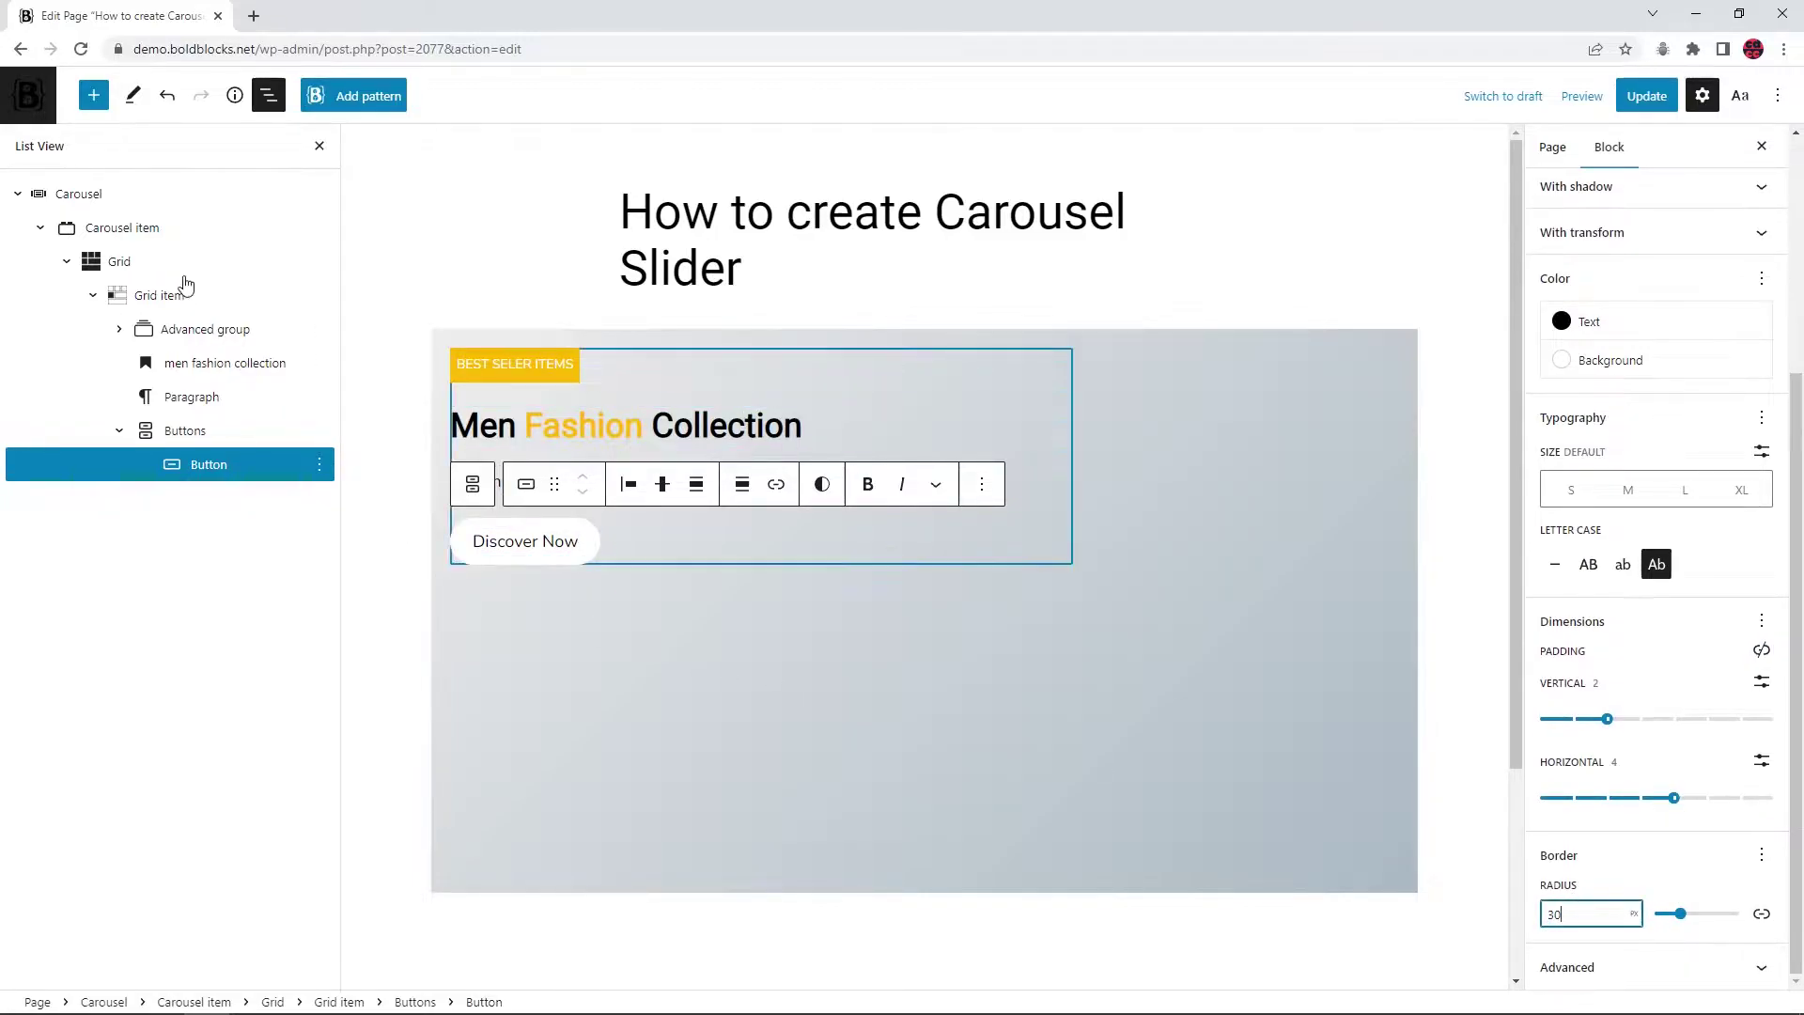
Add a second grid item and insert the media library image of the man in a black tuxedo into it
{"action": "left_click", "coordinate": [119, 261]}
{"action": "left_click", "coordinate": [1388, 554]}
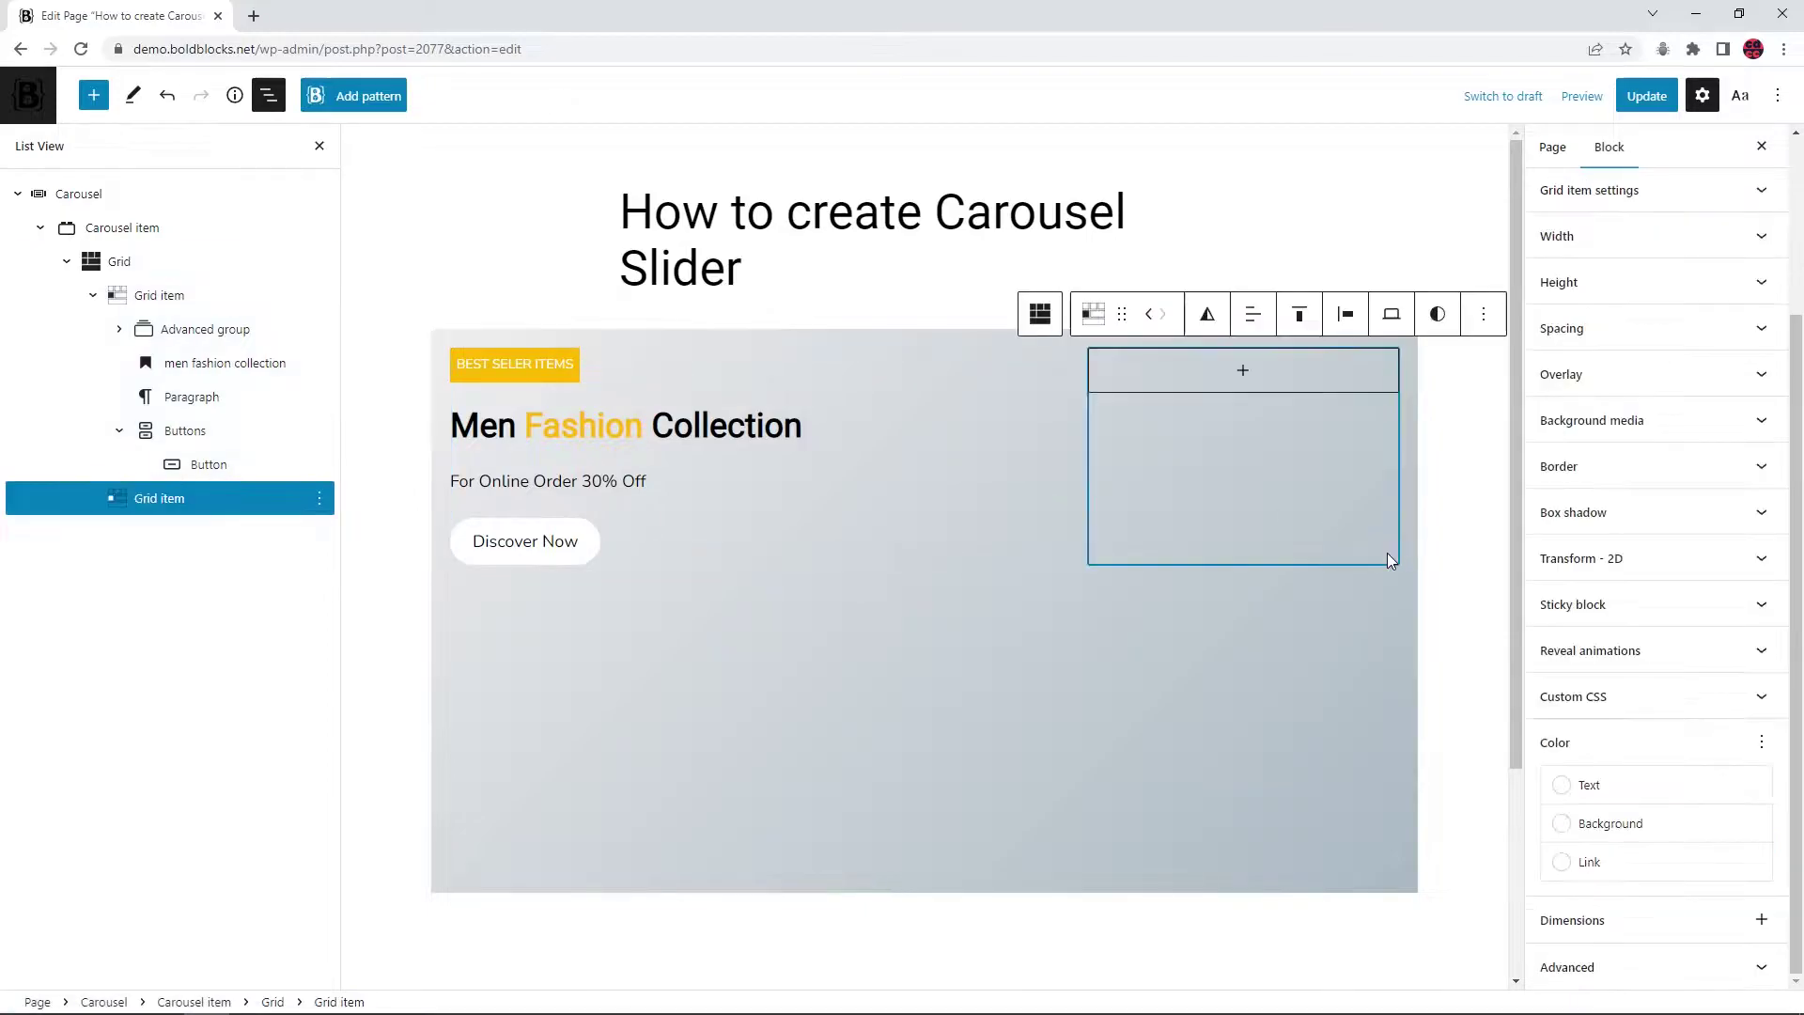
{"action": "left_click", "coordinate": [1243, 372]}
{"action": "type", "text": "image"}
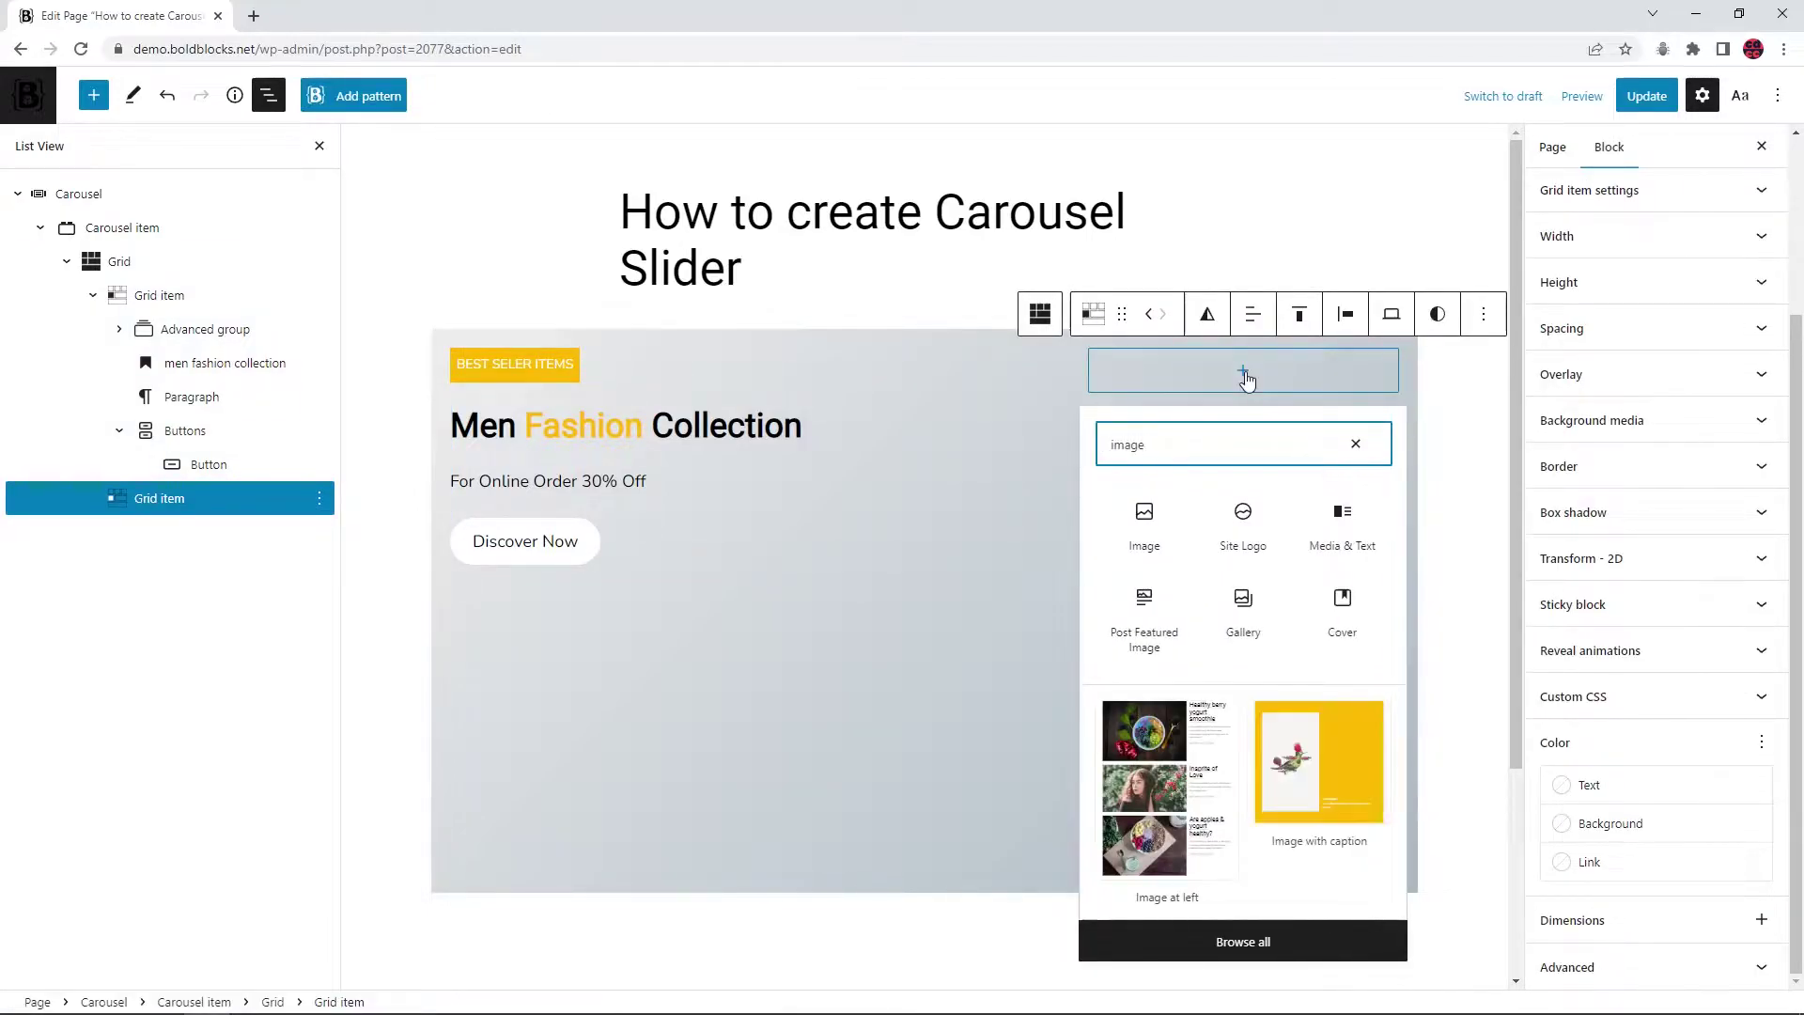
{"action": "left_click", "coordinate": [1144, 518]}
{"action": "left_click", "coordinate": [1159, 468]}
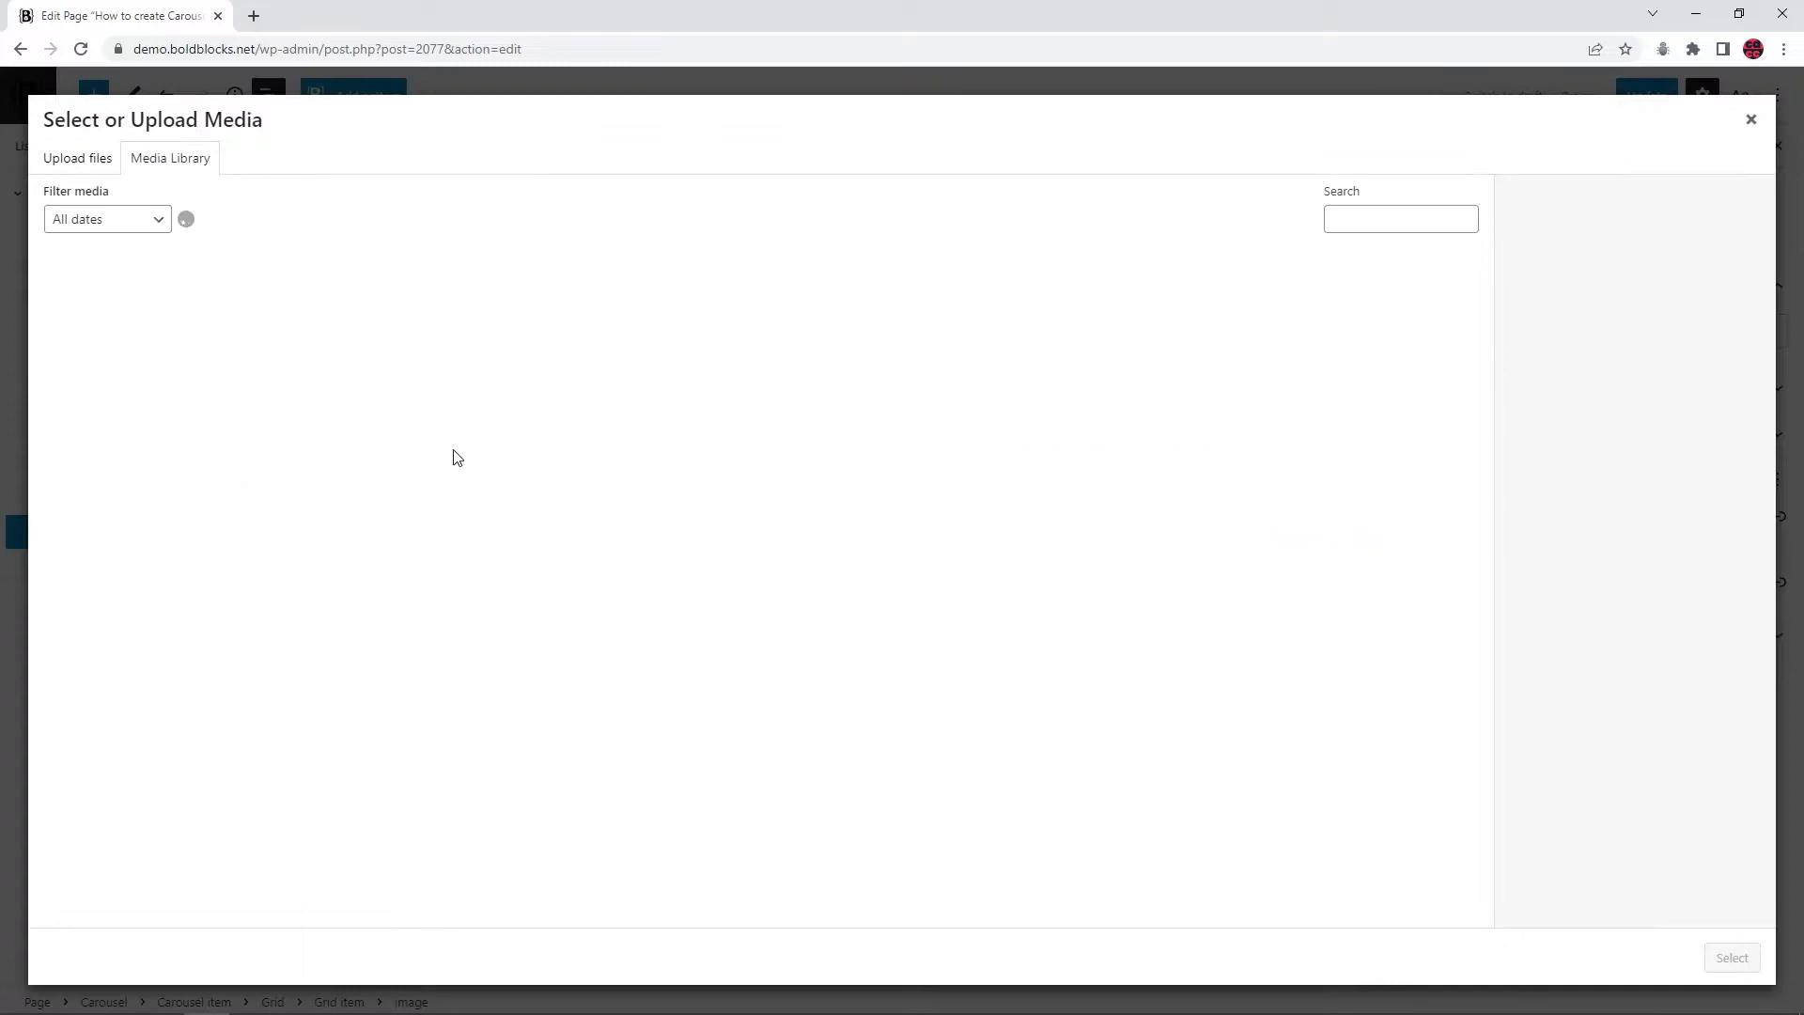
{"action": "left_click", "coordinate": [112, 315]}
{"action": "left_click", "coordinate": [1732, 957]}
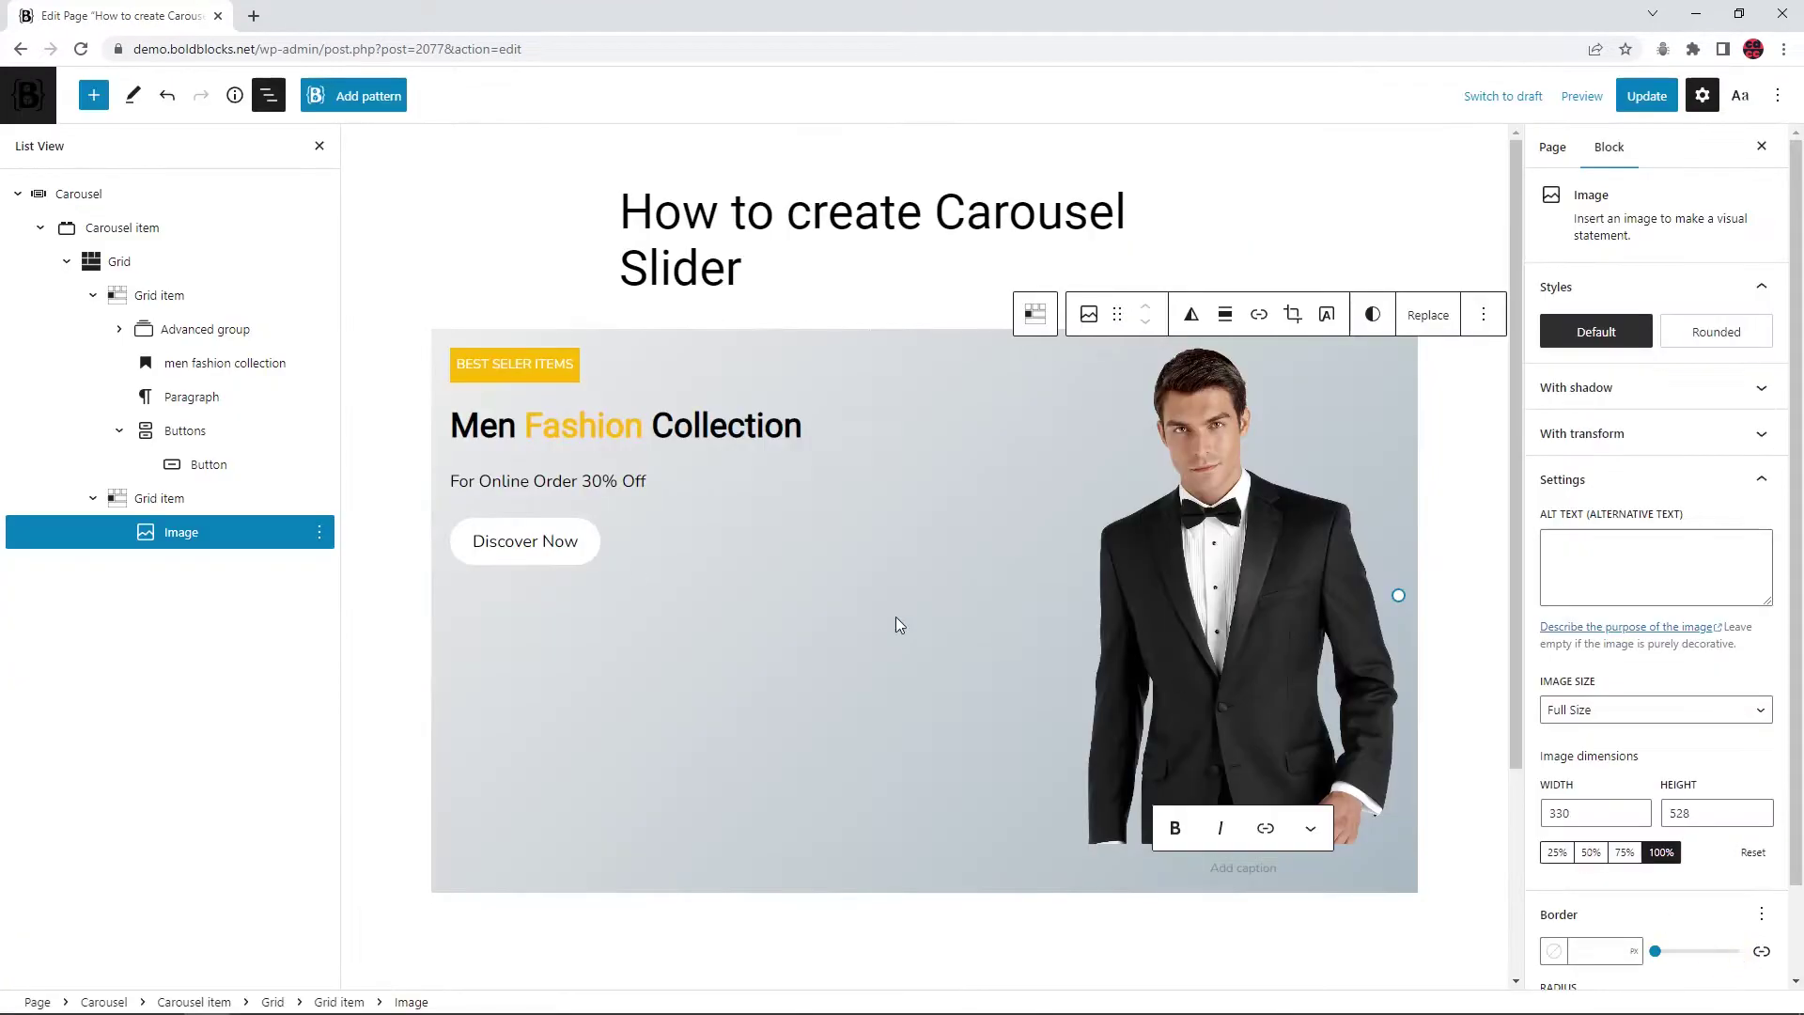
Set the carousel item's top and bottom padding to 0, each side unlinked
{"action": "left_click", "coordinate": [122, 227]}
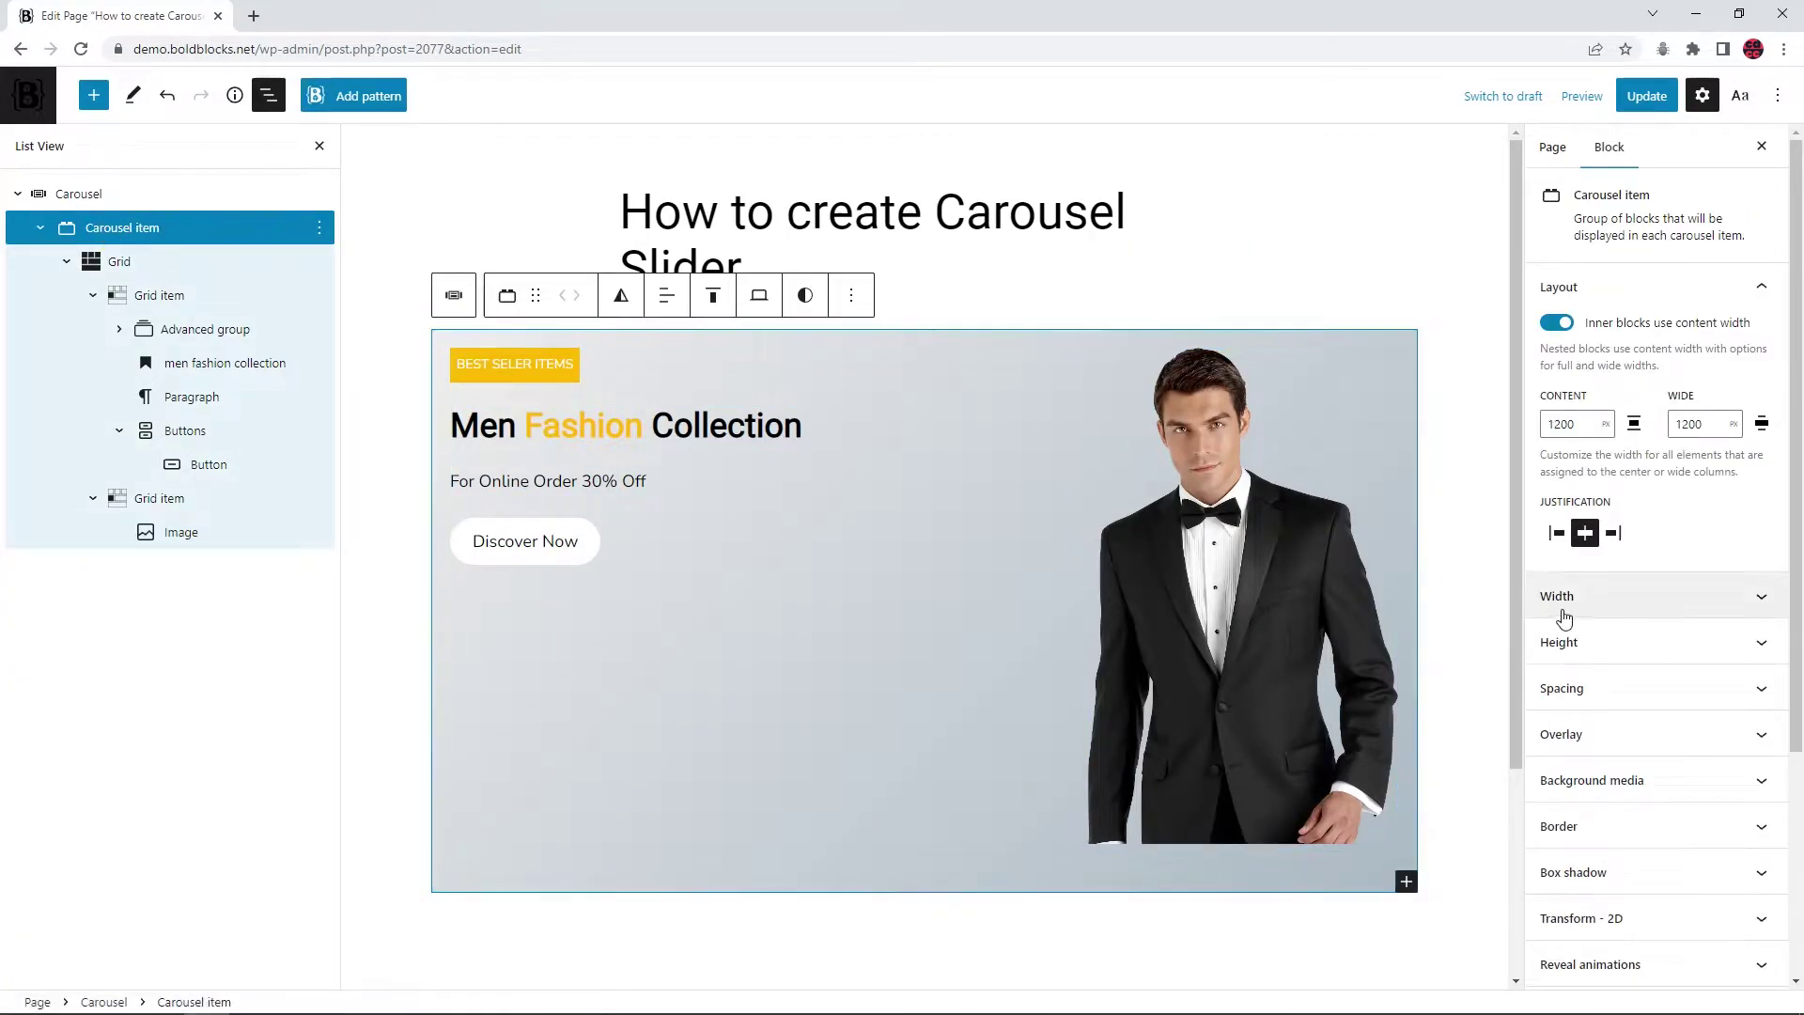
{"action": "scroll", "coordinate": [1579, 662], "scroll_direction": "down", "scroll_amount": 1}
{"action": "left_click", "coordinate": [1629, 594]}
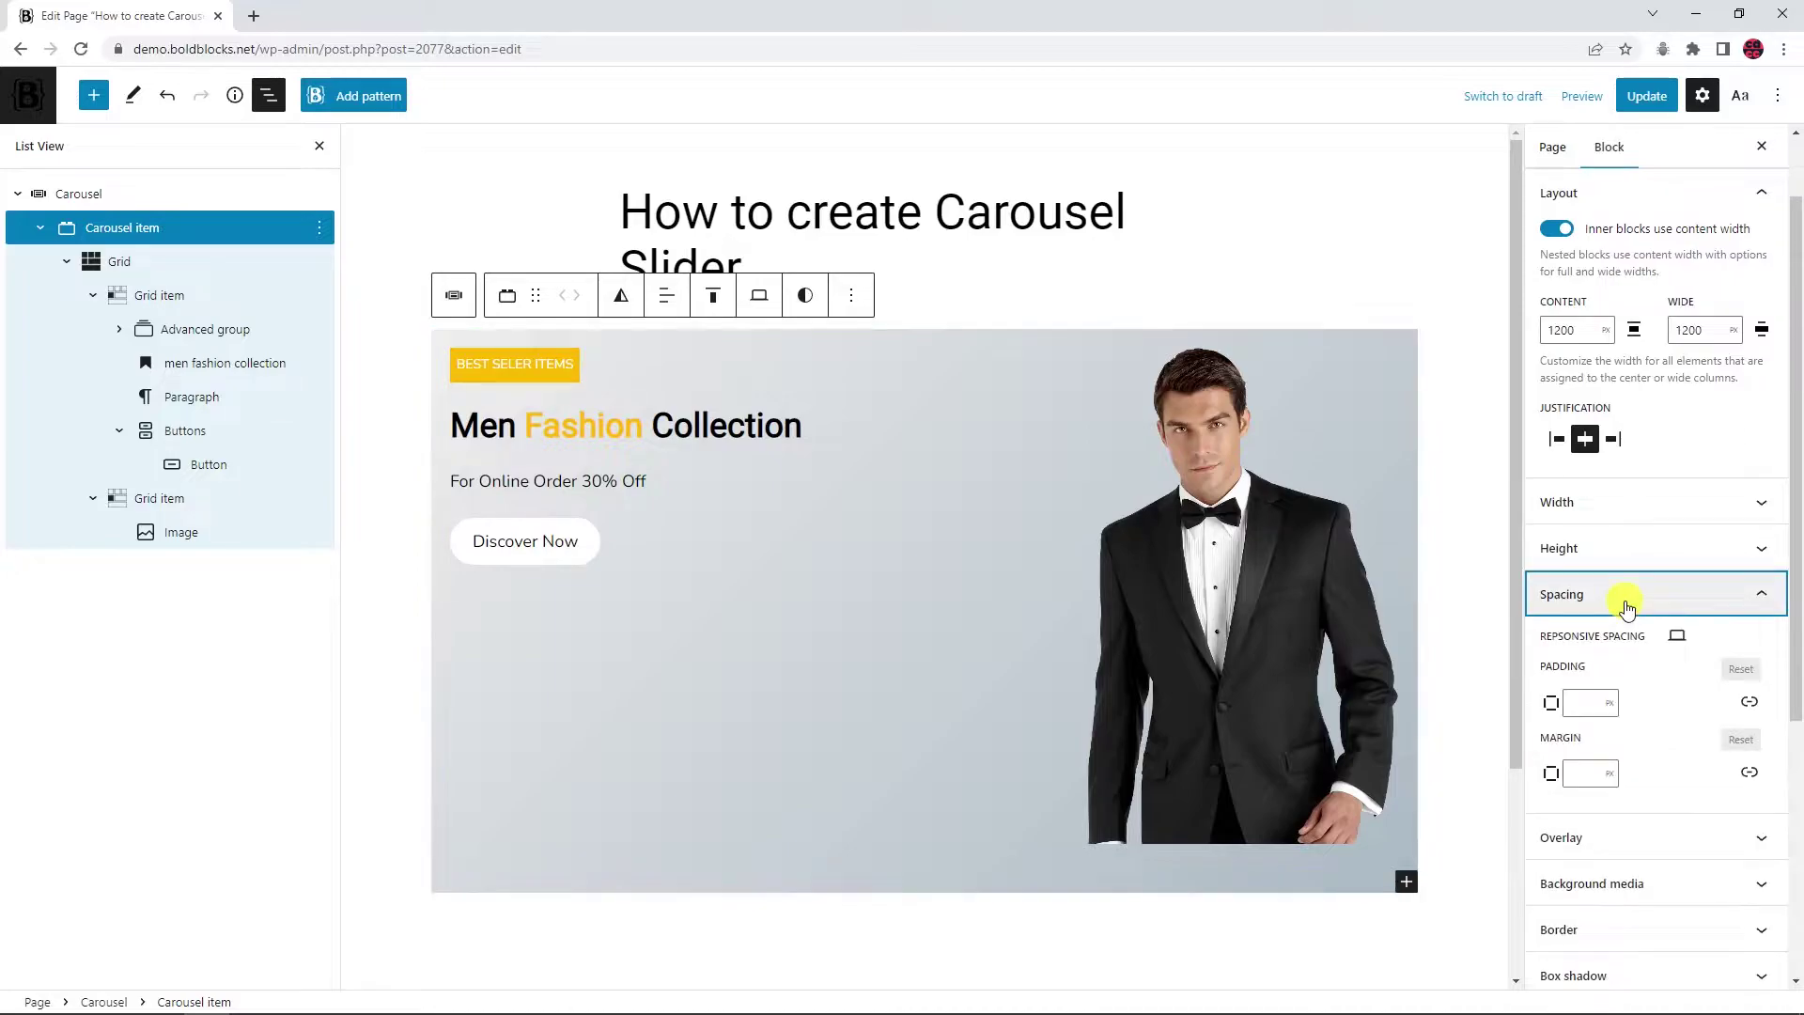
{"action": "left_click", "coordinate": [1748, 704]}
{"action": "left_click", "coordinate": [1677, 739]}
{"action": "type", "text": "0"}
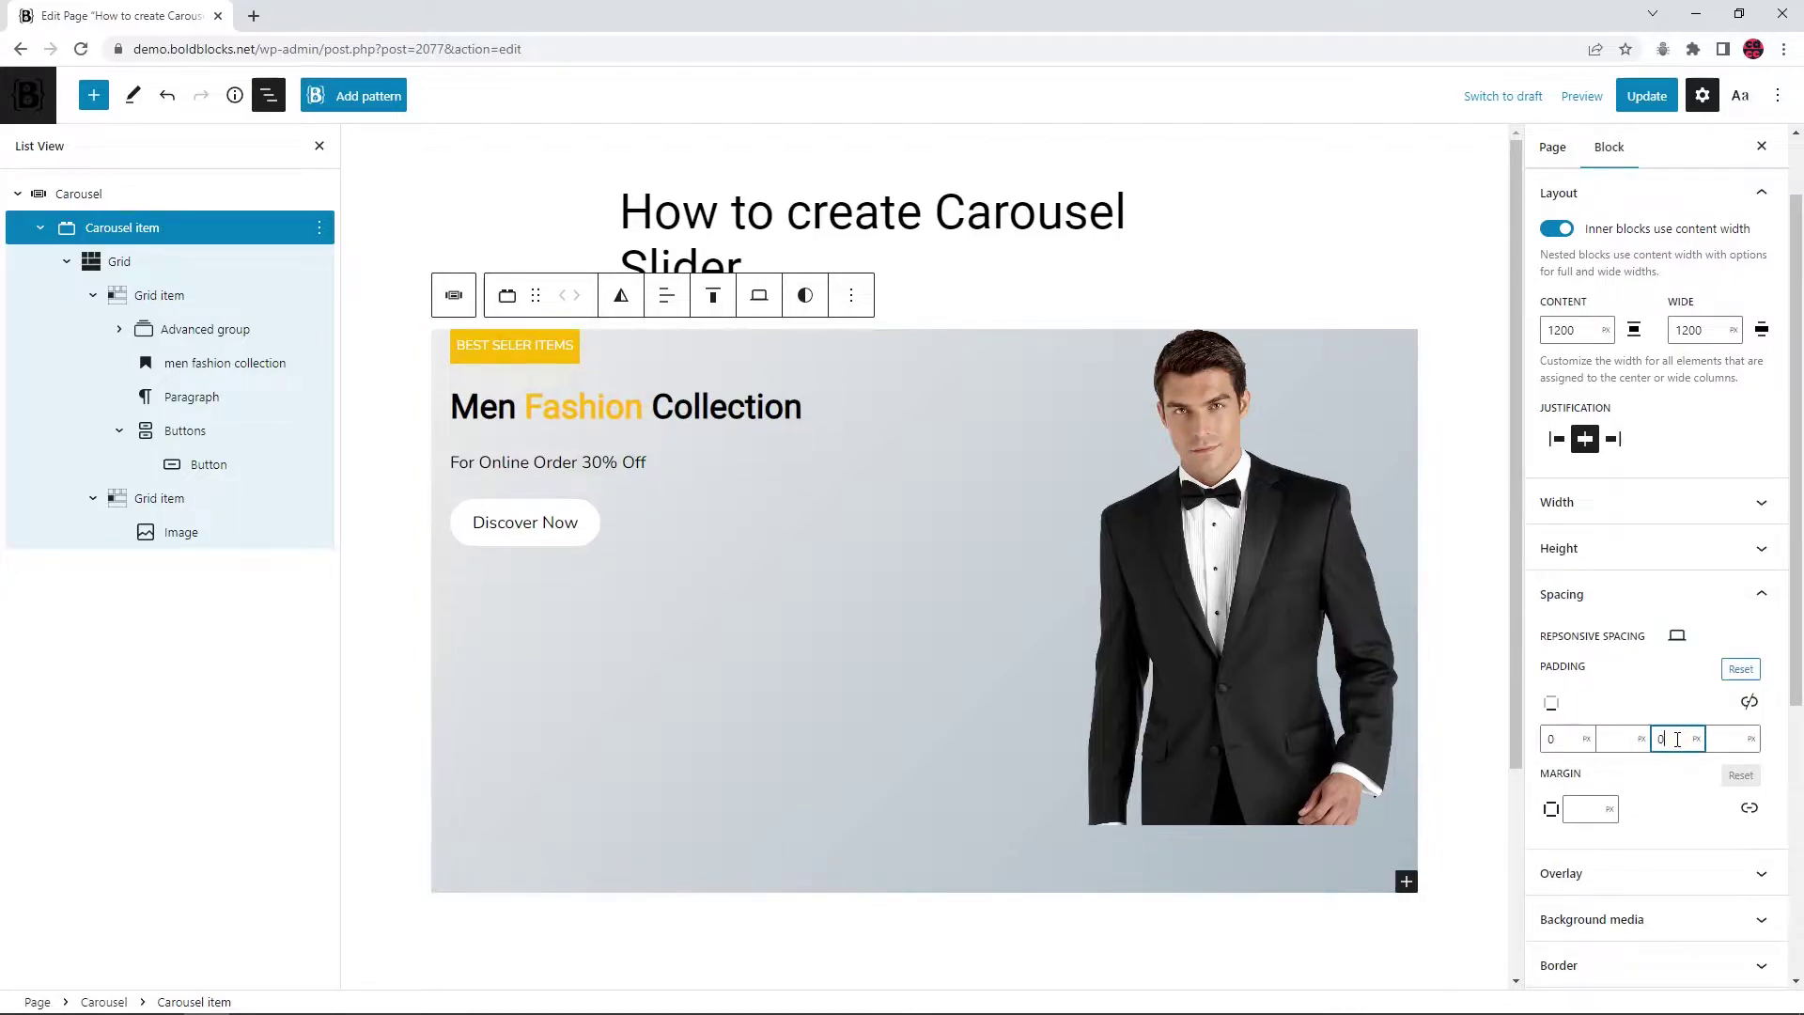
Set the height of the grid inside the carousel item to 100%
{"action": "left_click", "coordinate": [114, 262]}
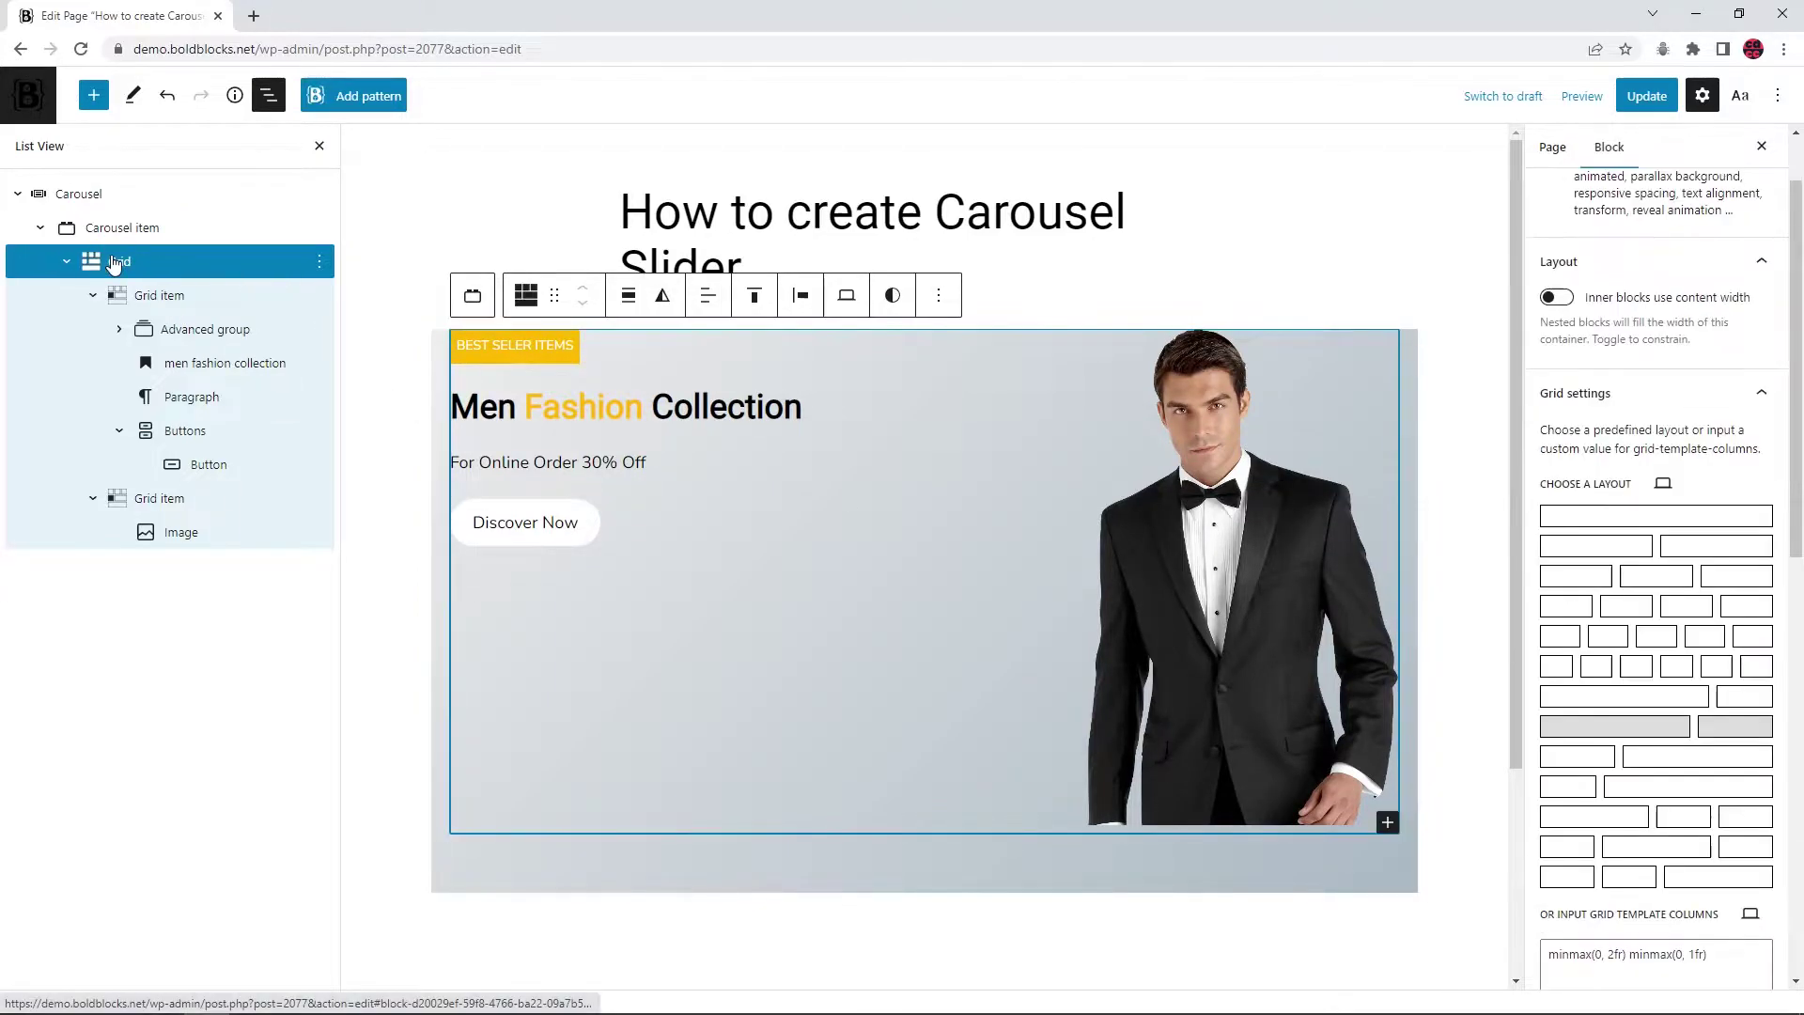
{"action": "scroll", "coordinate": [1615, 652], "scroll_direction": "down", "scroll_amount": 5}
{"action": "left_click", "coordinate": [1609, 725]}
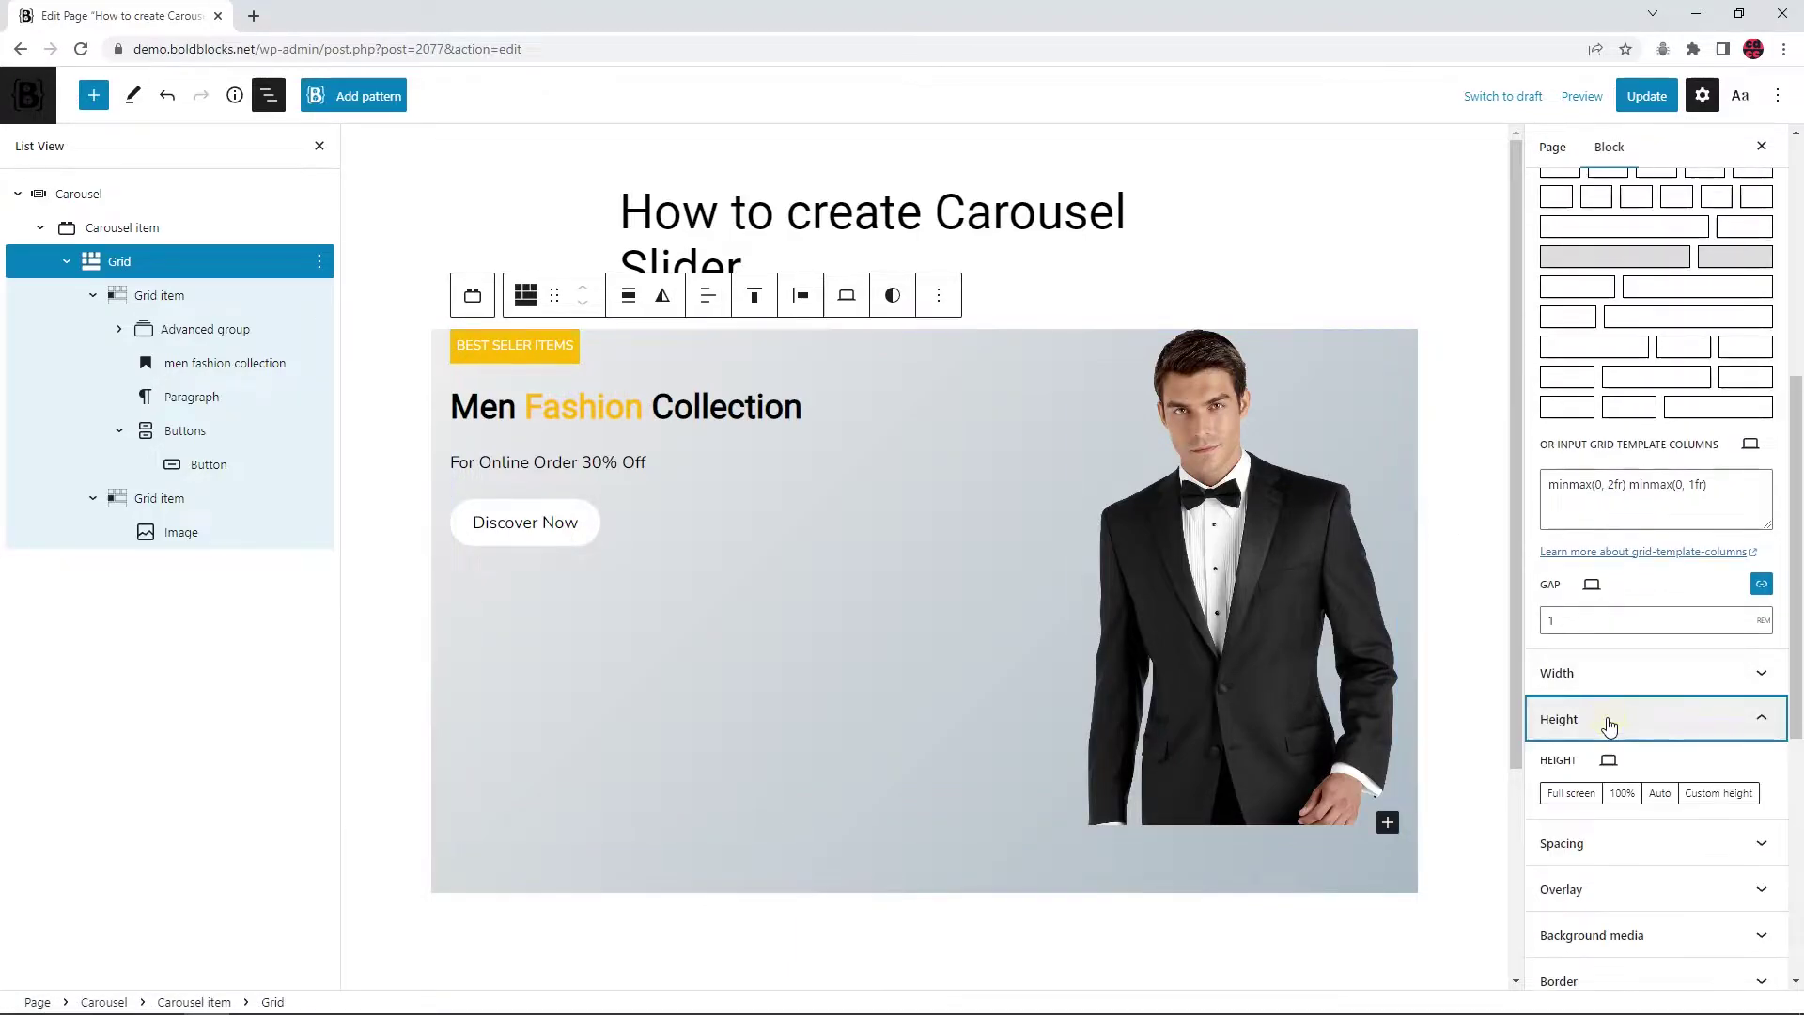
{"action": "left_click", "coordinate": [1622, 795]}
Align the first grid item's content vertically to the middle and the second grid item's image to the bottom
{"action": "left_click", "coordinate": [150, 295]}
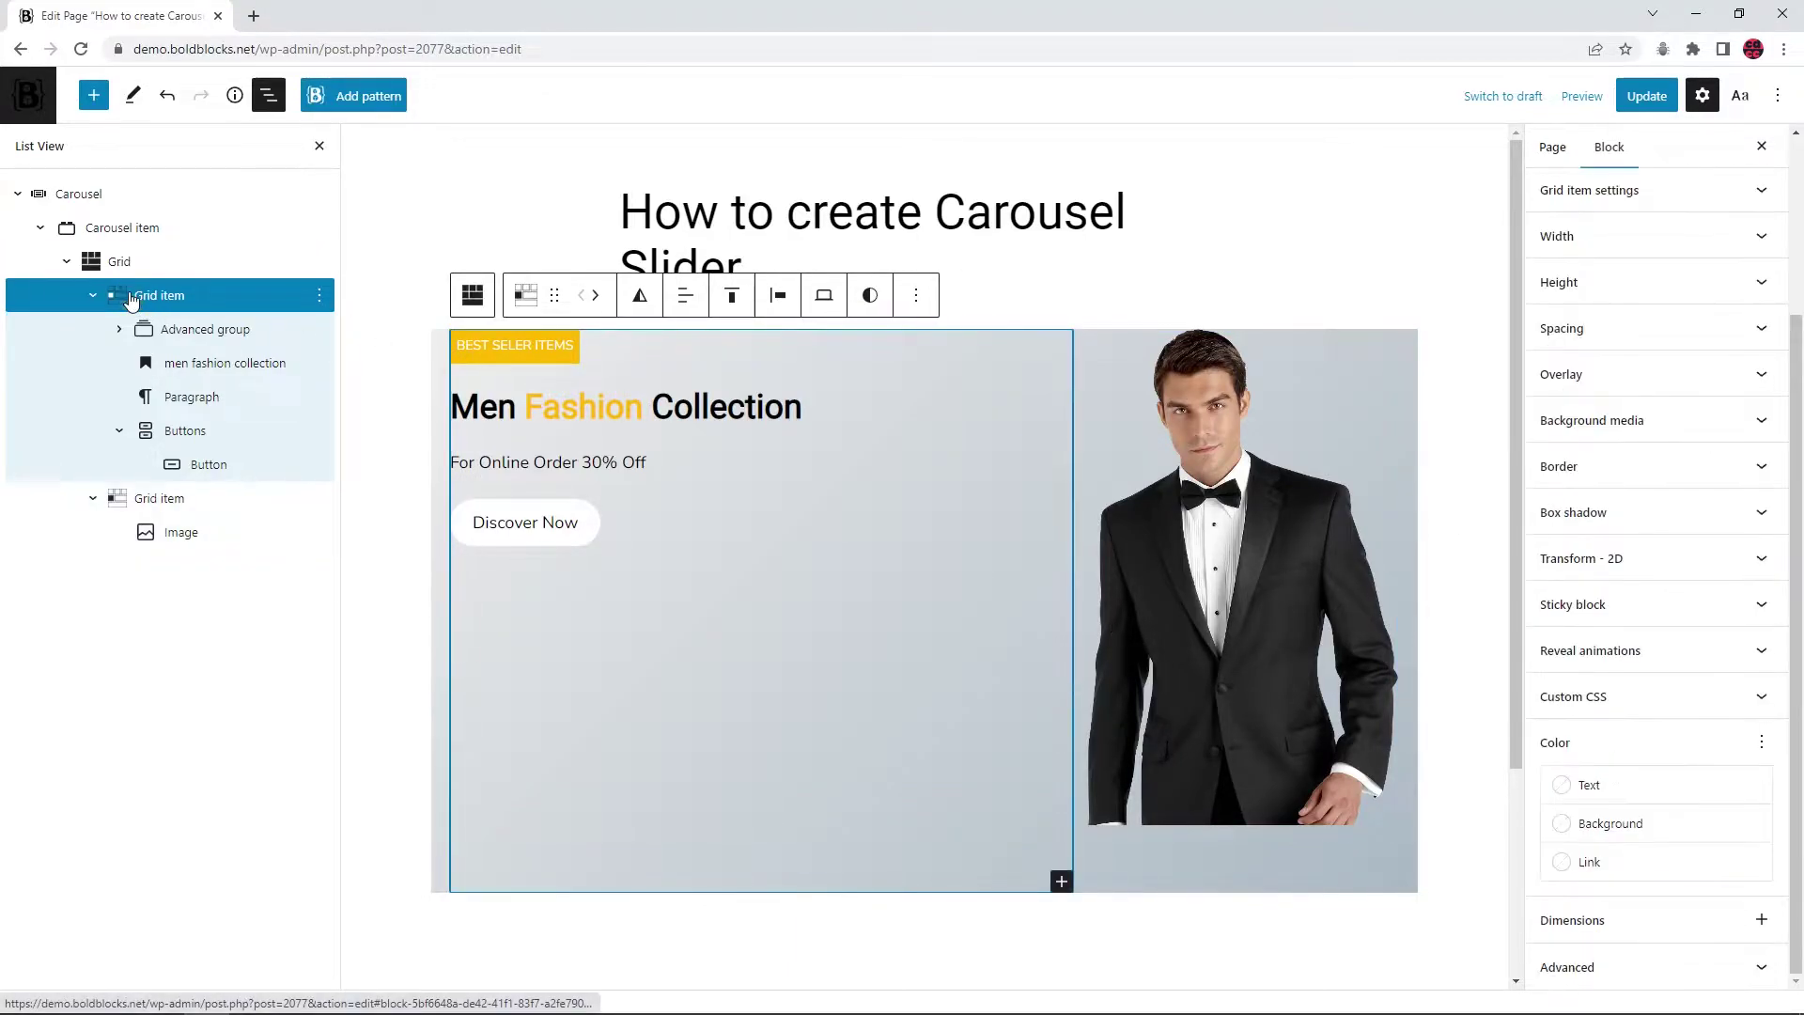
{"action": "left_click", "coordinate": [735, 297]}
{"action": "left_click", "coordinate": [752, 390]}
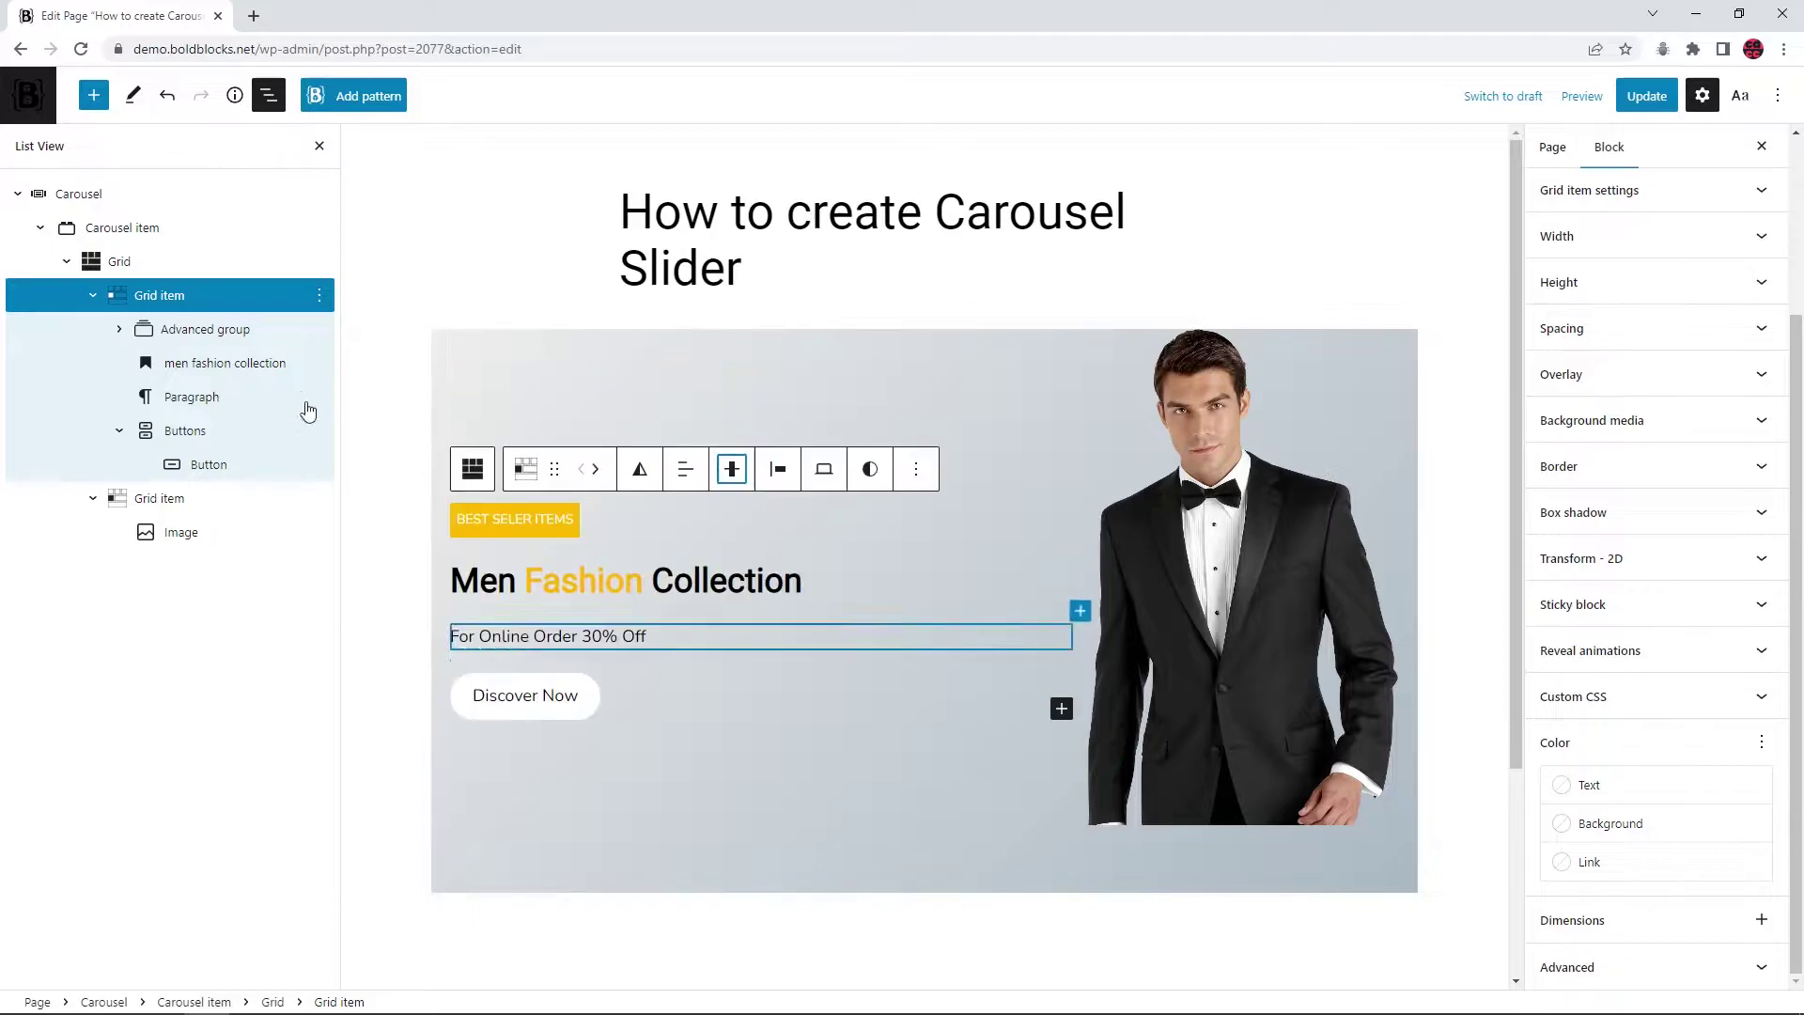
{"action": "left_click", "coordinate": [122, 497]}
{"action": "left_click", "coordinate": [1297, 294]}
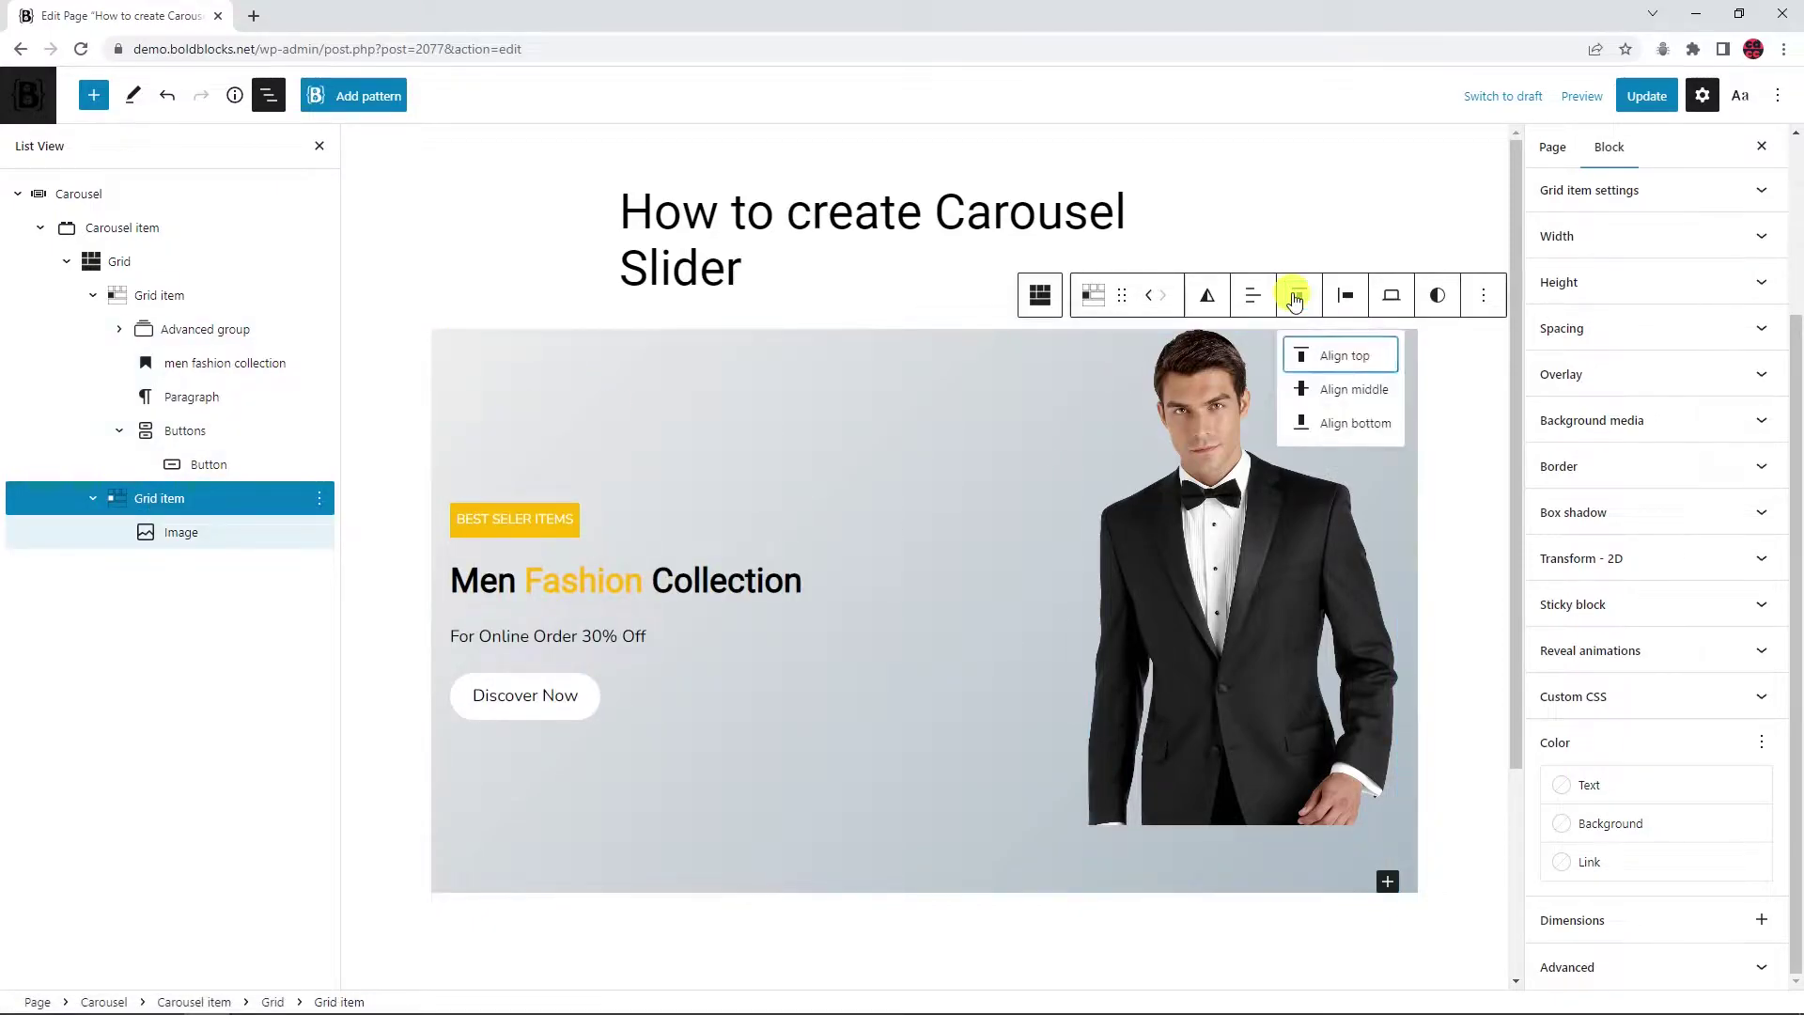
{"action": "left_click", "coordinate": [1313, 423]}
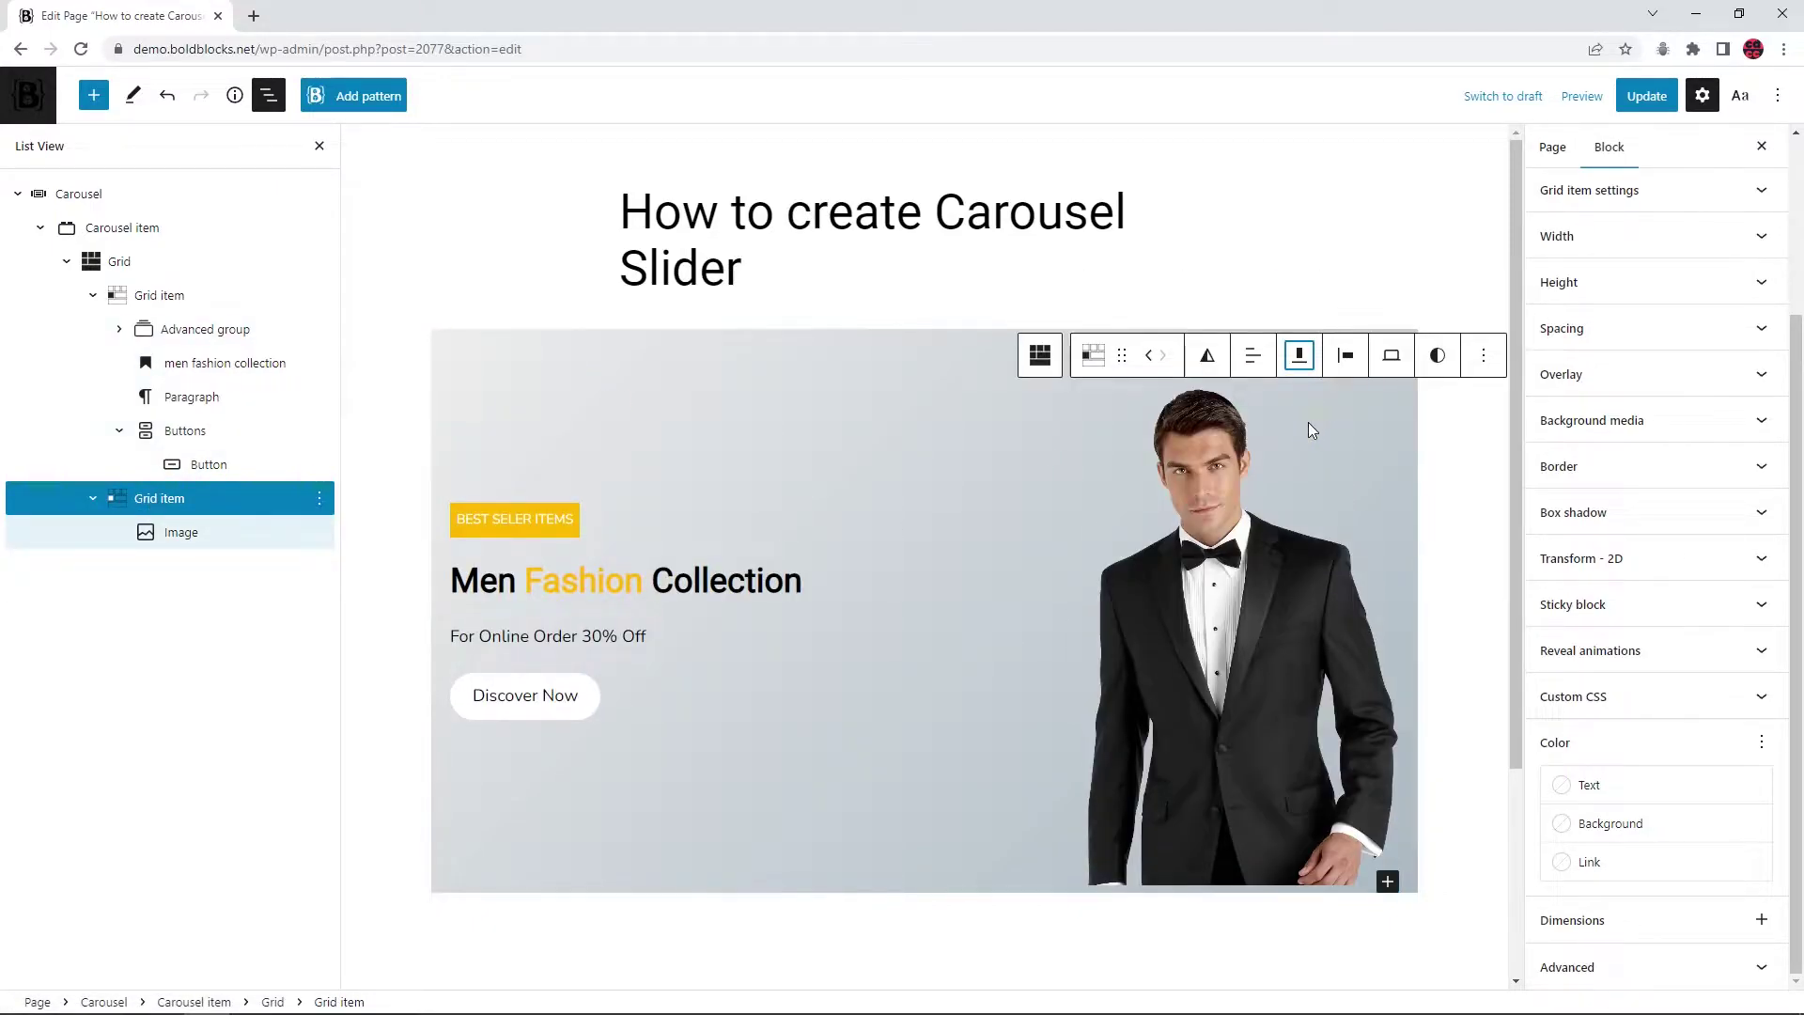
Switch to the tablet preview and set the carousel item's custom height to 400 px
{"action": "left_click", "coordinate": [184, 231]}
{"action": "left_click", "coordinate": [1582, 98]}
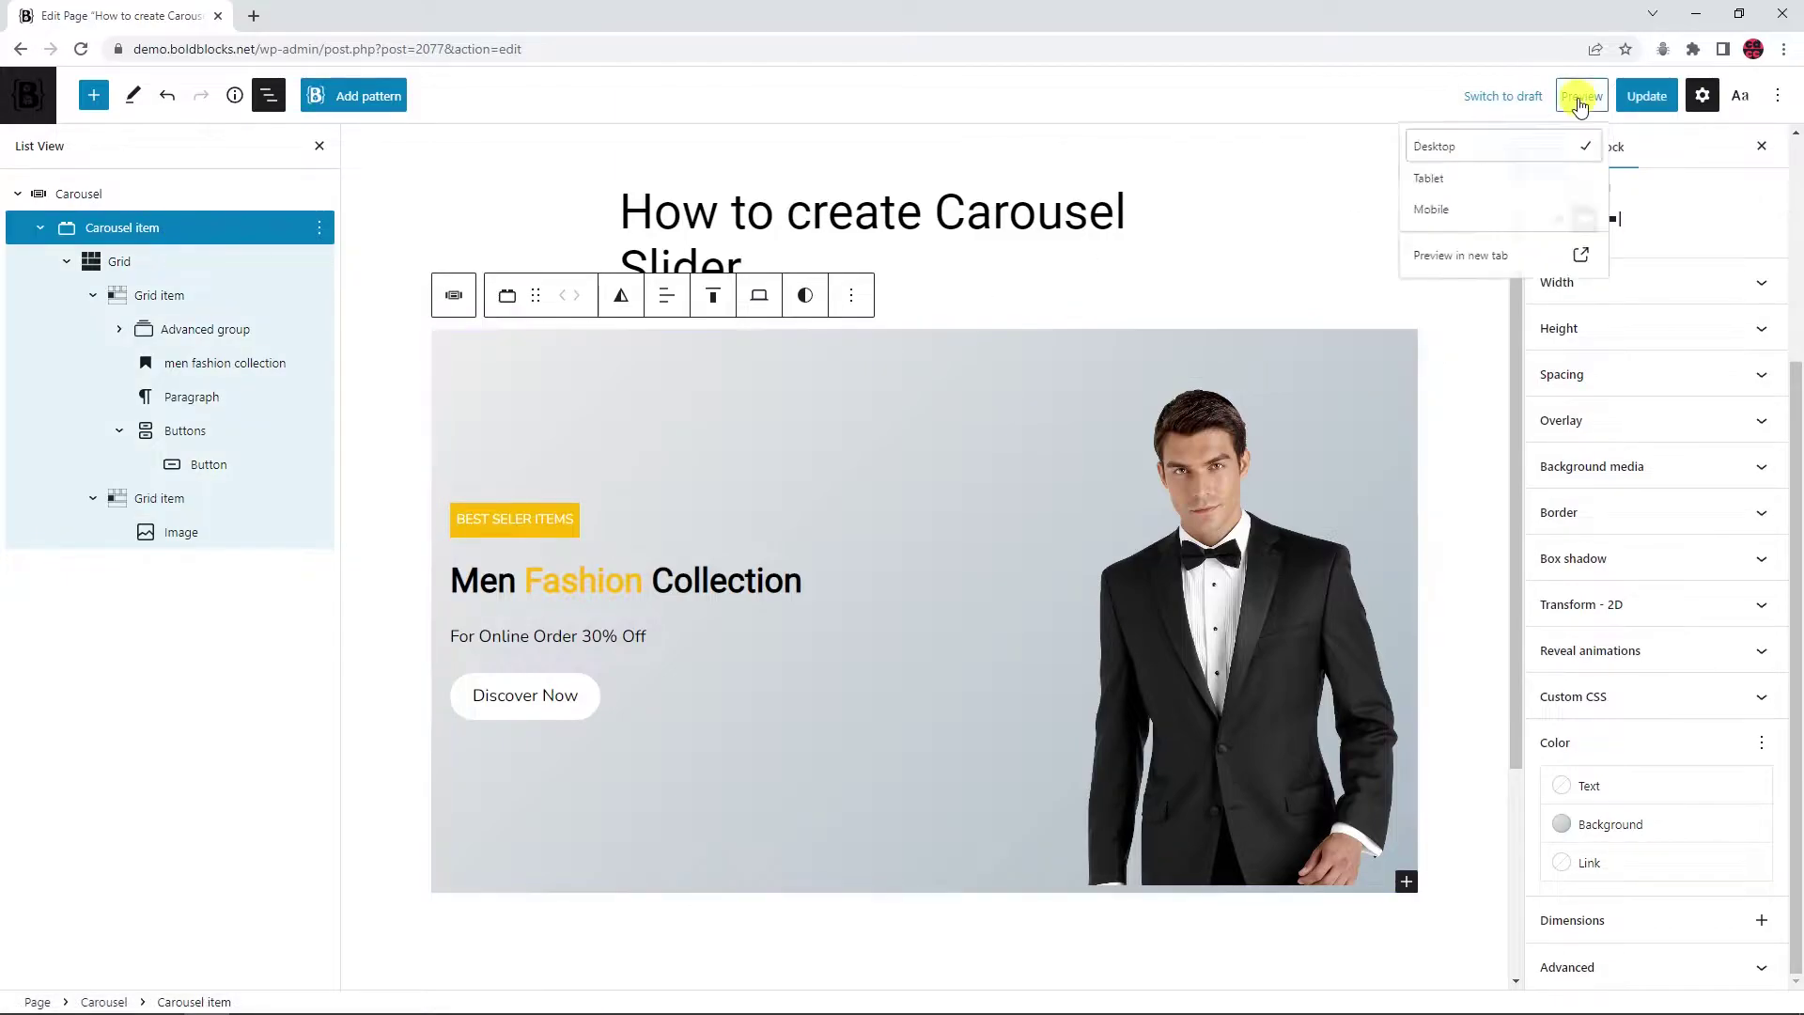
{"action": "left_click", "coordinate": [1482, 179]}
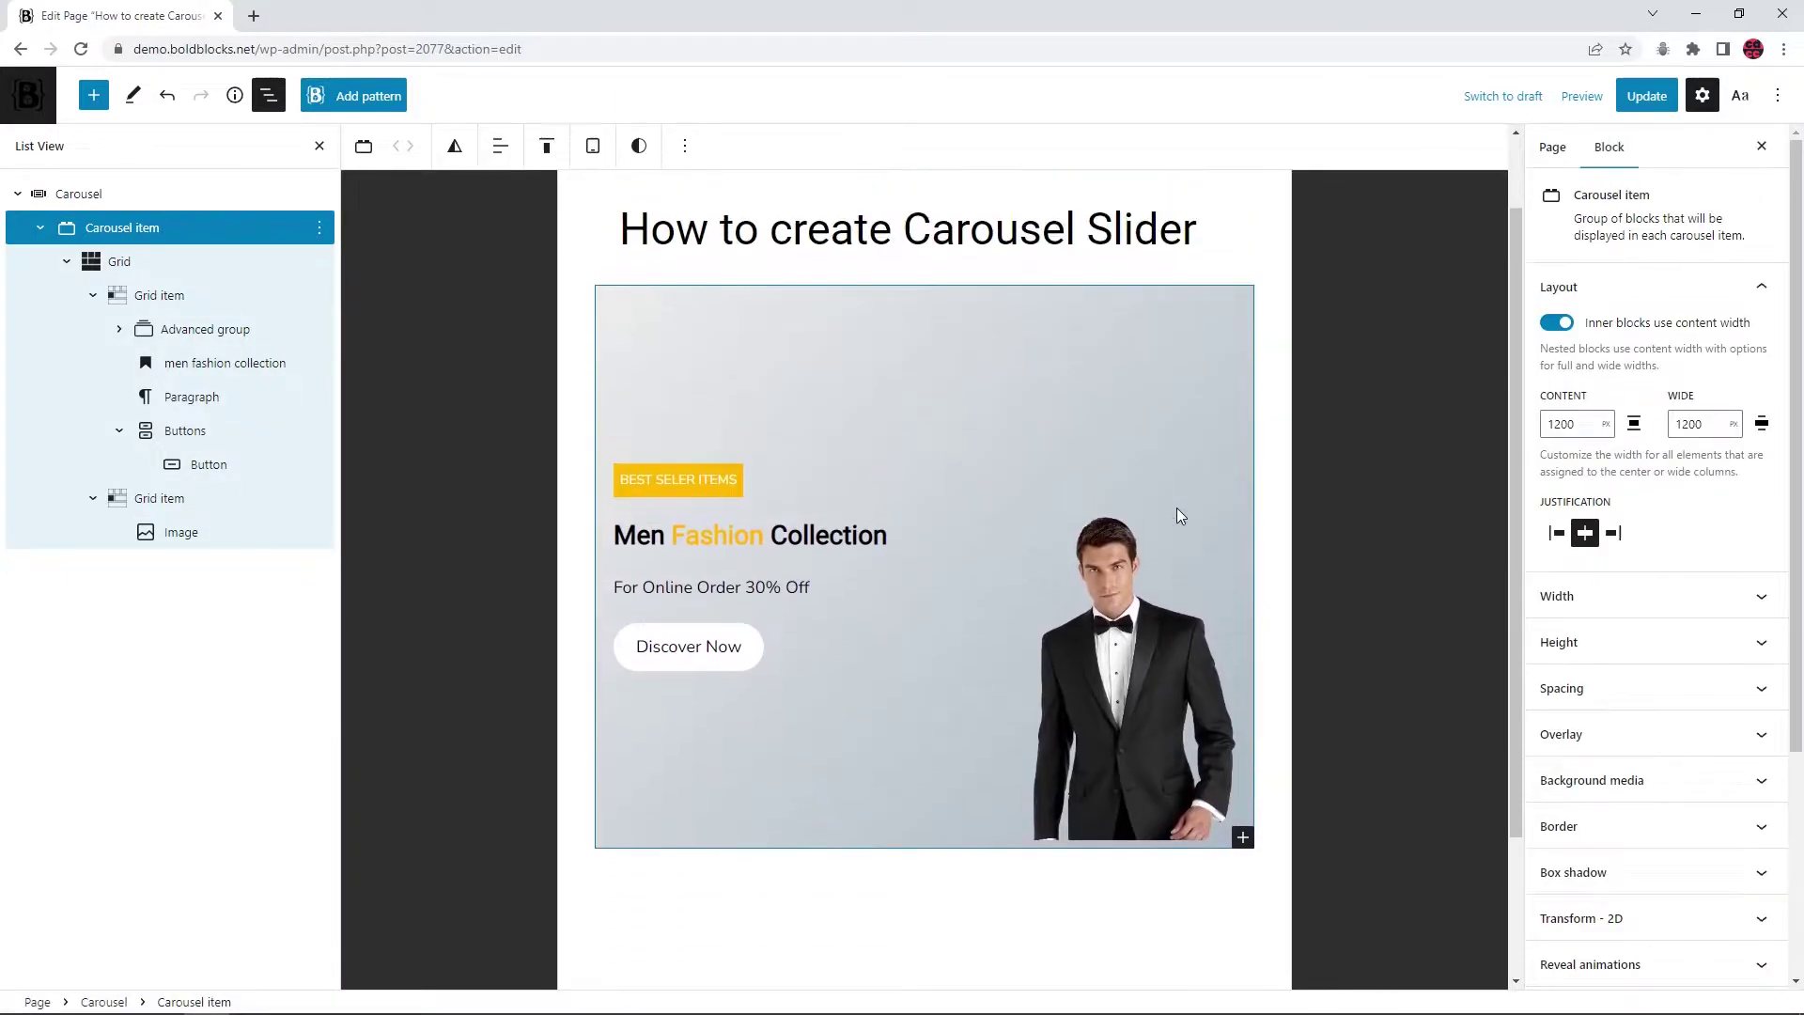
{"action": "left_click", "coordinate": [1658, 646]}
{"action": "scroll", "coordinate": [1663, 658], "scroll_direction": "down", "scroll_amount": 2}
{"action": "double_click", "coordinate": [1596, 585]}
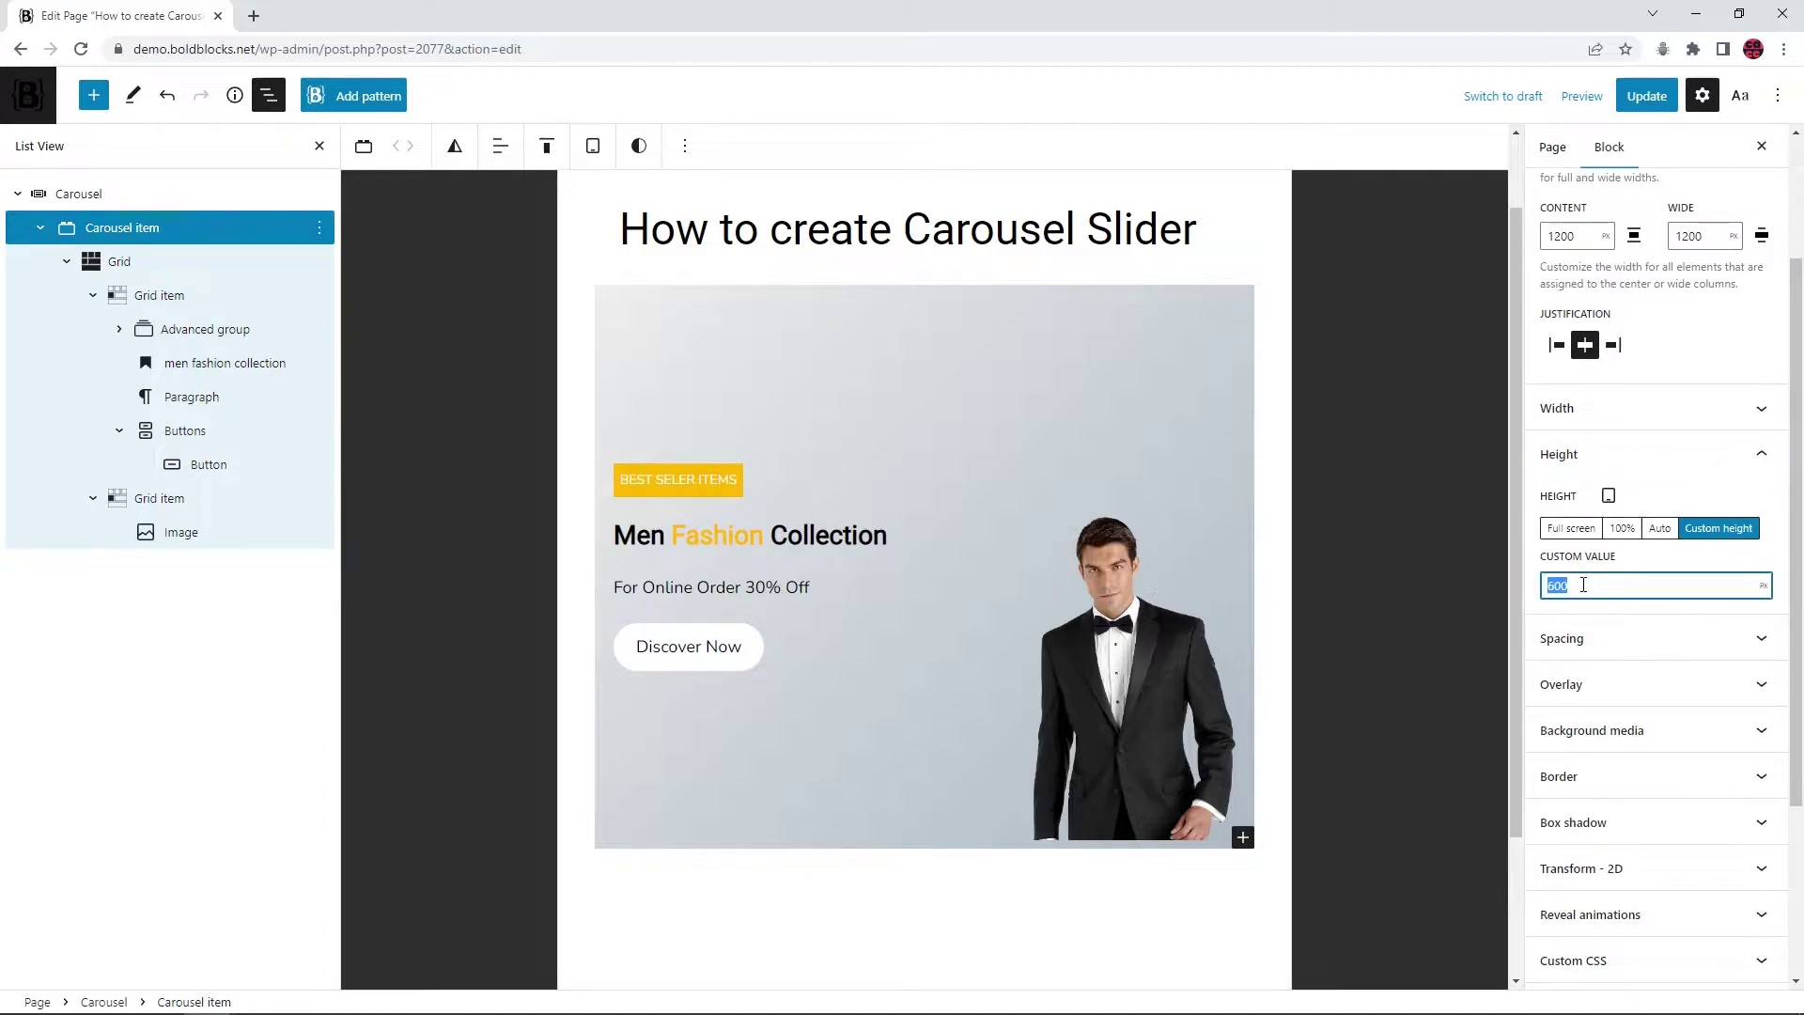
{"action": "type", "text": "400"}
Switch to the mobile preview and set the carousel item's height to Auto
{"action": "left_click", "coordinate": [1608, 496]}
{"action": "left_click", "coordinate": [1645, 549]}
{"action": "scroll", "coordinate": [1018, 726], "scroll_direction": "down", "scroll_amount": 1}
{"action": "left_click", "coordinate": [1654, 532]}
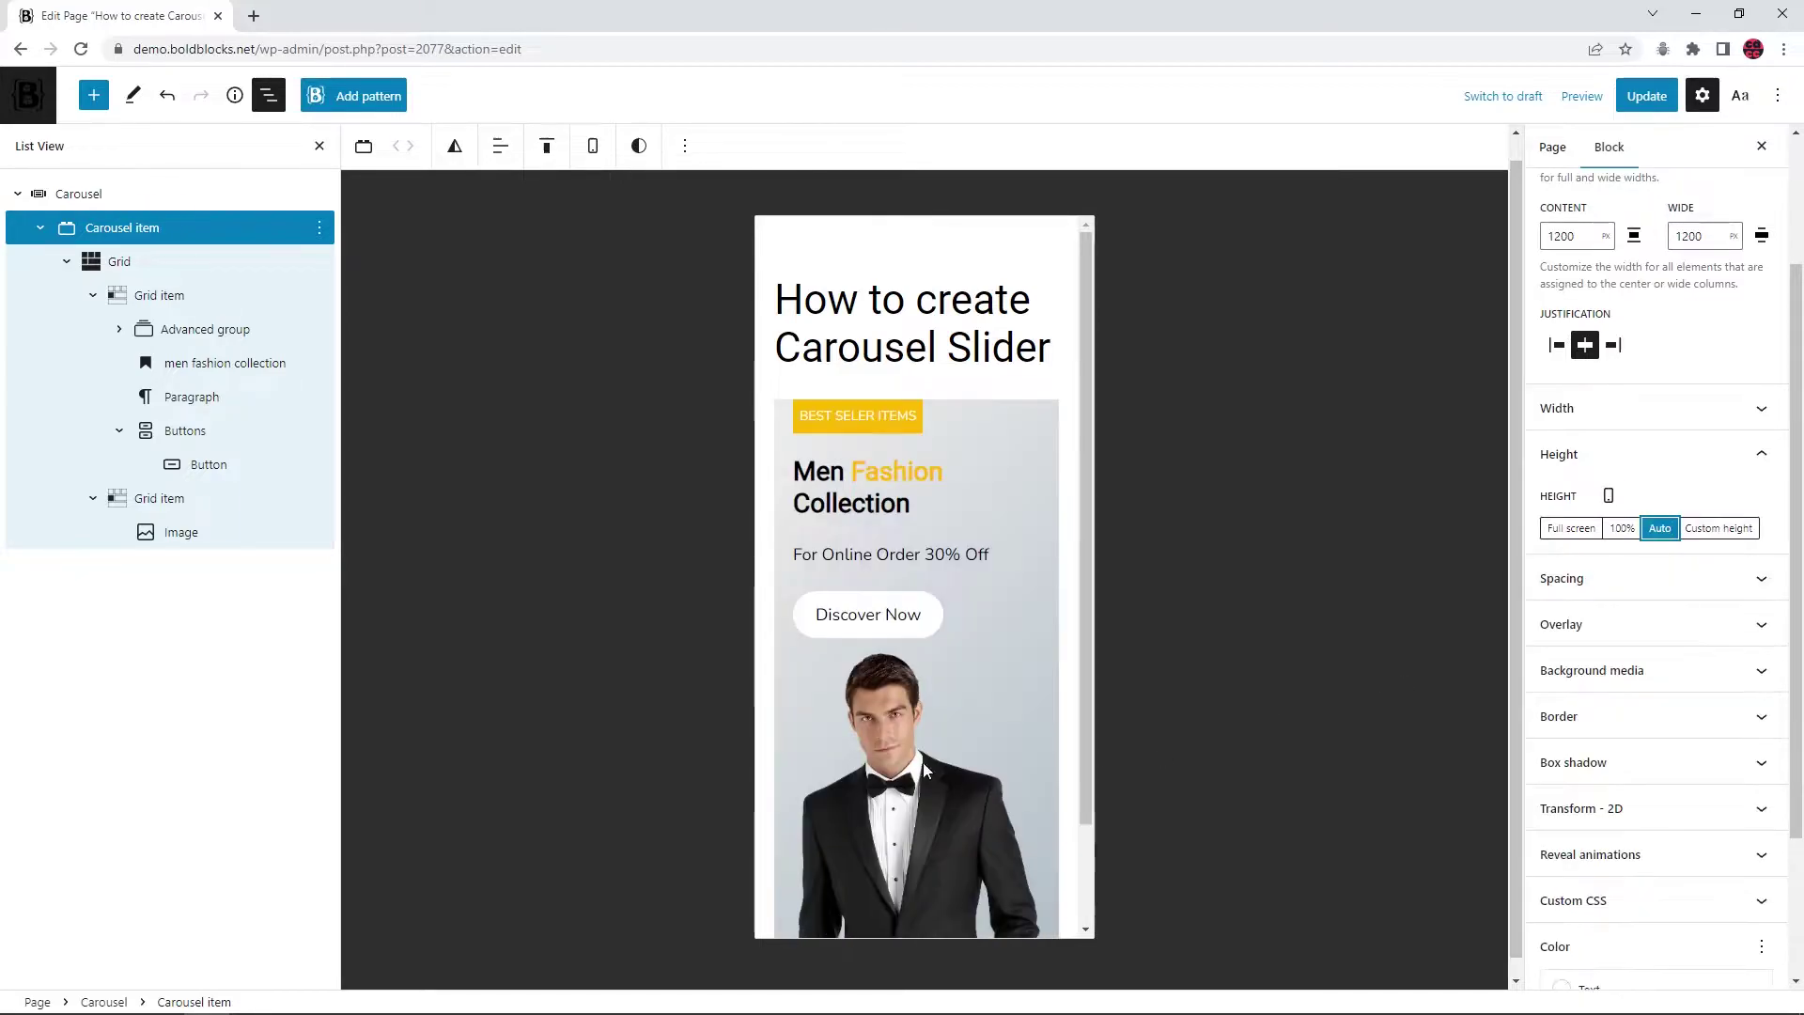
{"action": "scroll", "coordinate": [907, 741], "scroll_direction": "down", "scroll_amount": 2}
Set the carousel item's mobile top padding to 30 px and return to the desktop preview
{"action": "left_click", "coordinate": [1602, 578]}
{"action": "double_click", "coordinate": [1582, 725]}
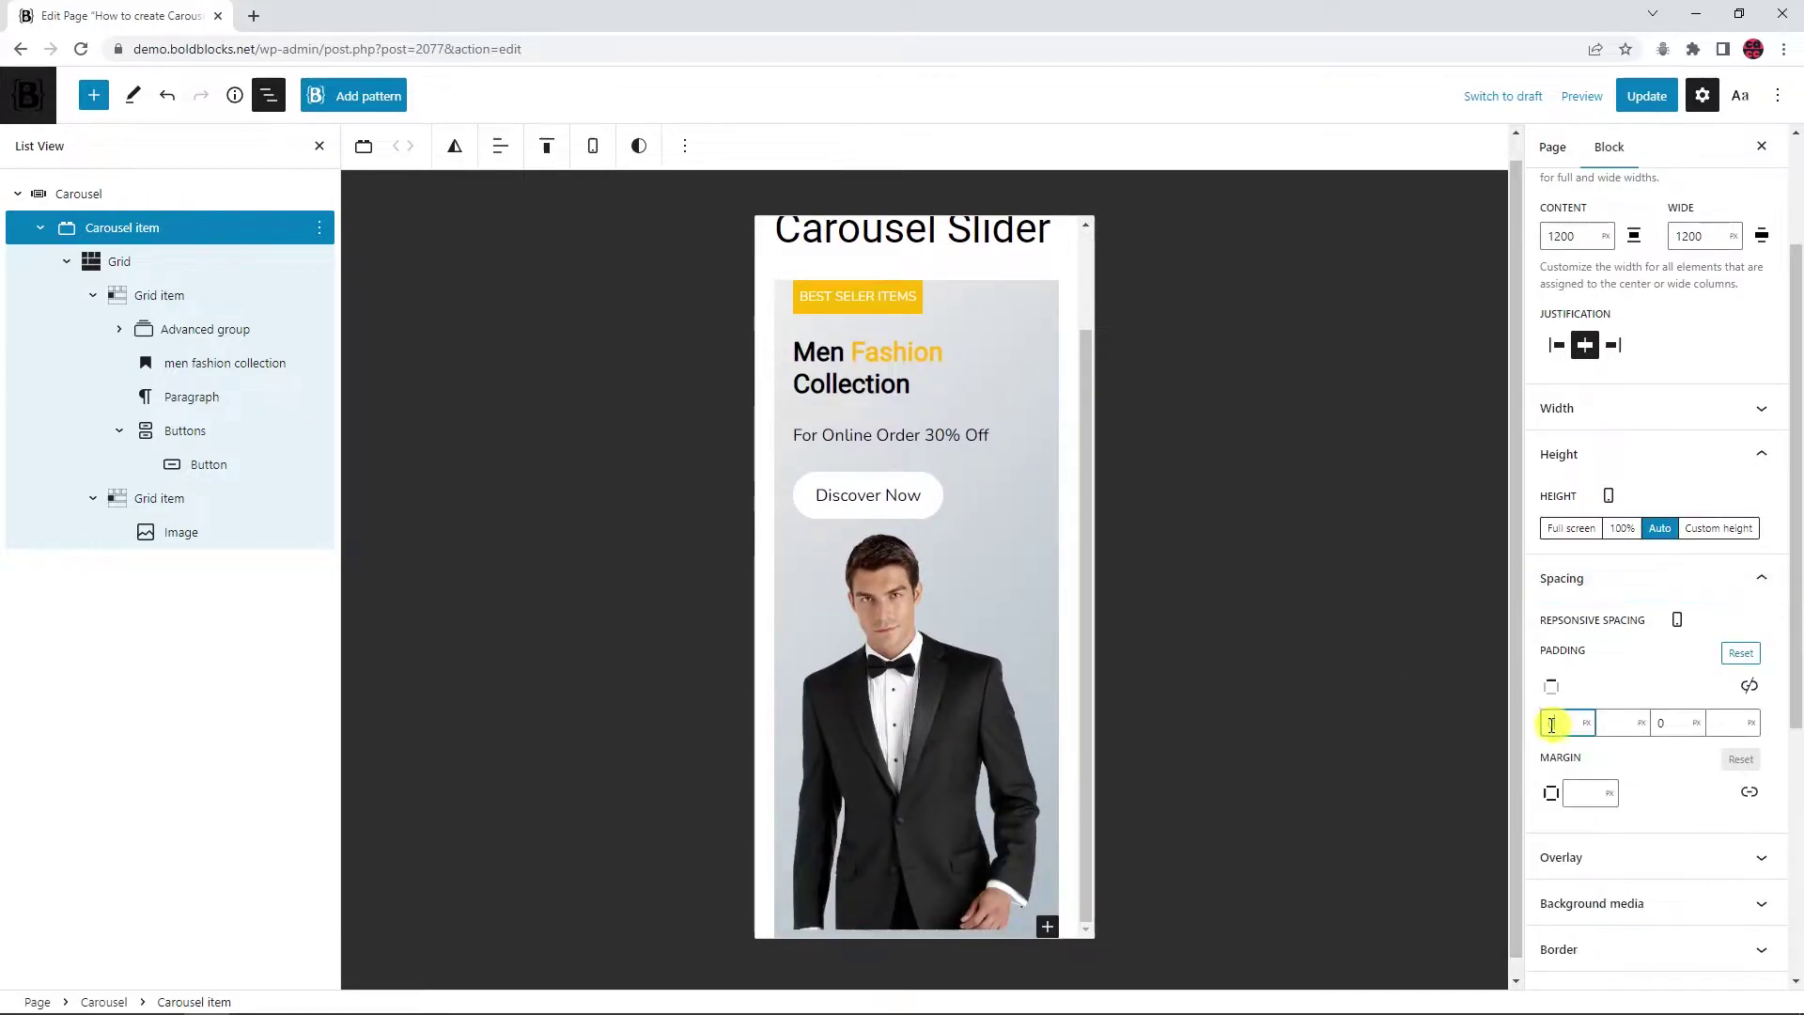
{"action": "type", "text": "30"}
{"action": "left_click", "coordinate": [1636, 679]}
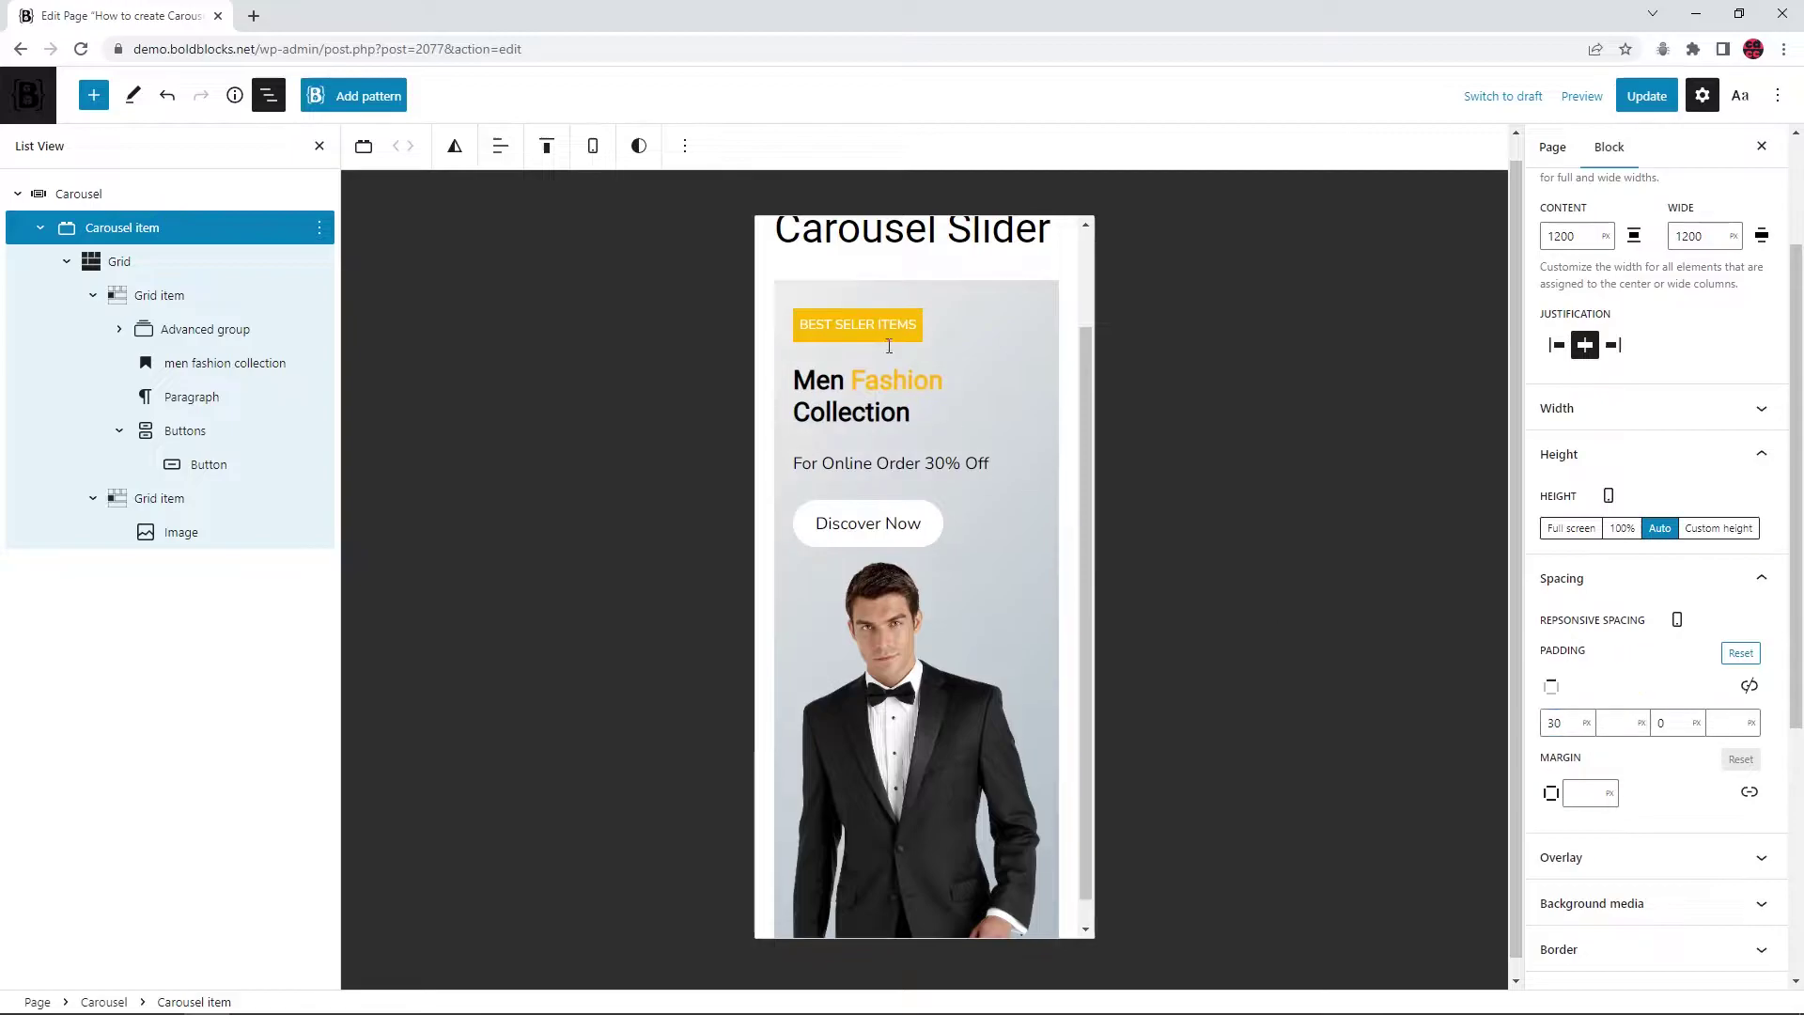
{"action": "left_click", "coordinate": [593, 146]}
{"action": "left_click", "coordinate": [621, 199]}
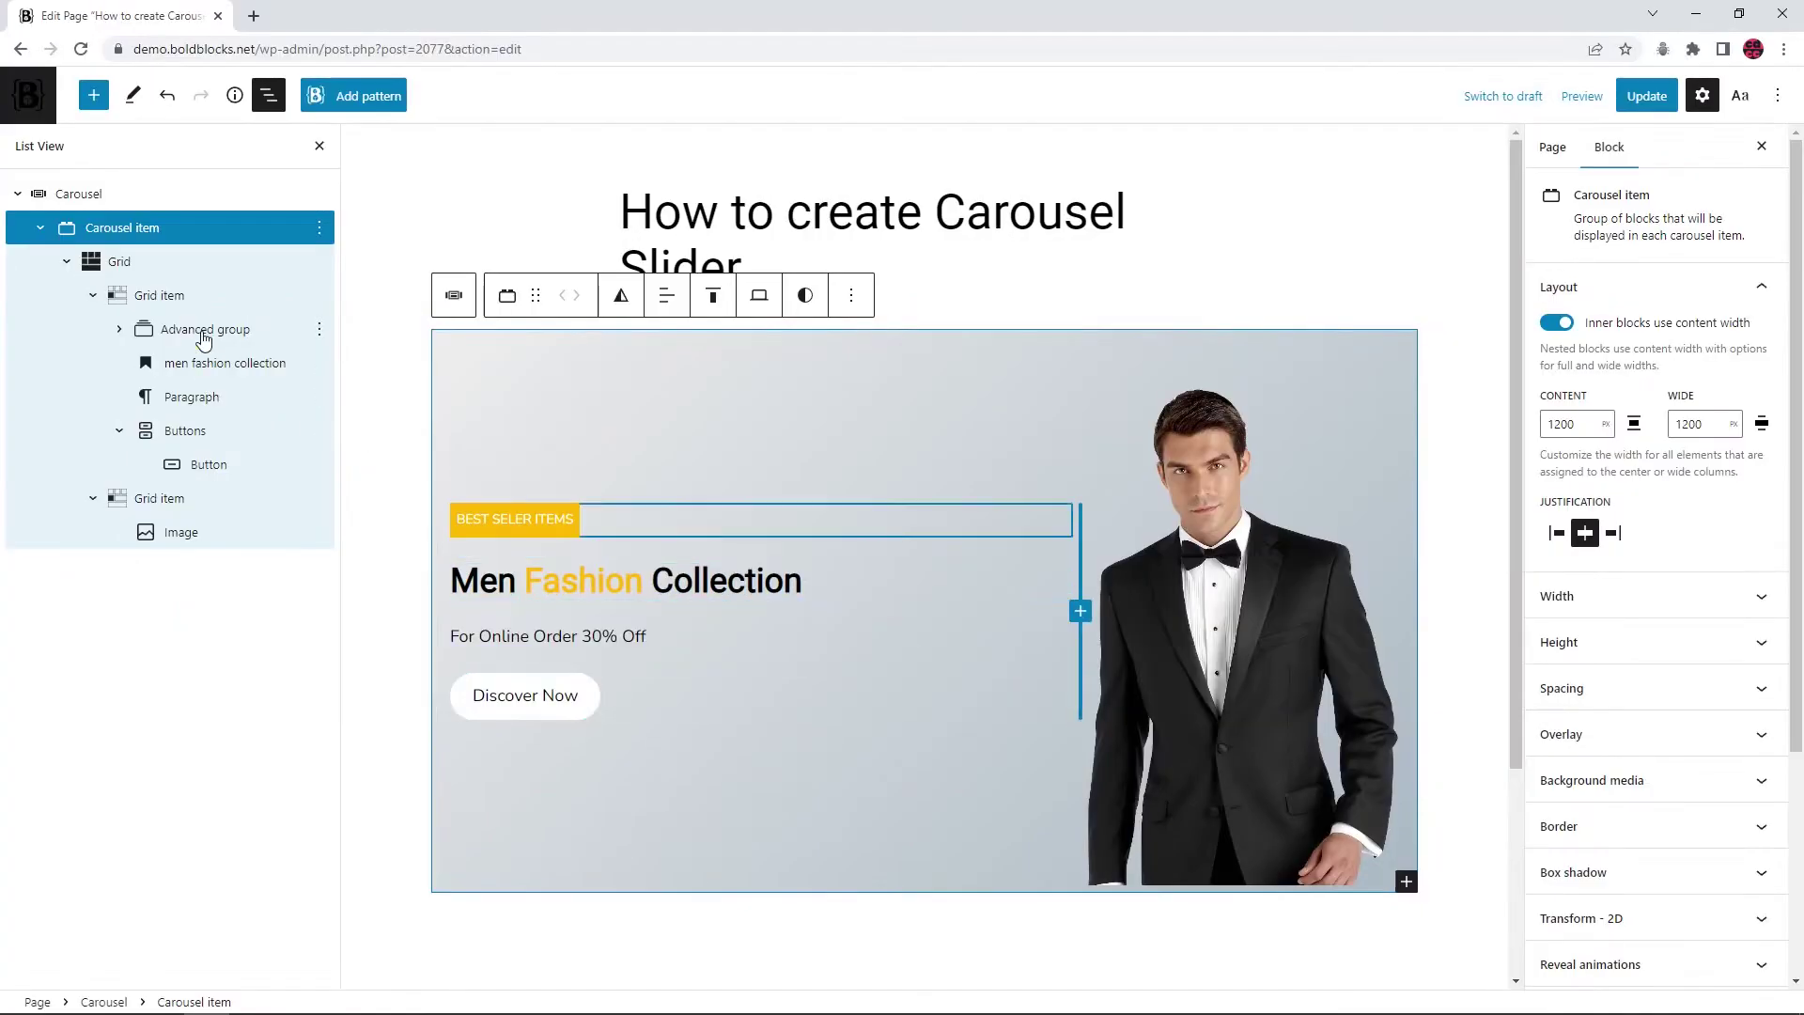
Wrap the Men Fashion Collection heading in an advanced group
{"action": "left_click", "coordinate": [201, 329]}
{"action": "left_click", "coordinate": [197, 367]}
{"action": "left_click", "coordinate": [525, 528]}
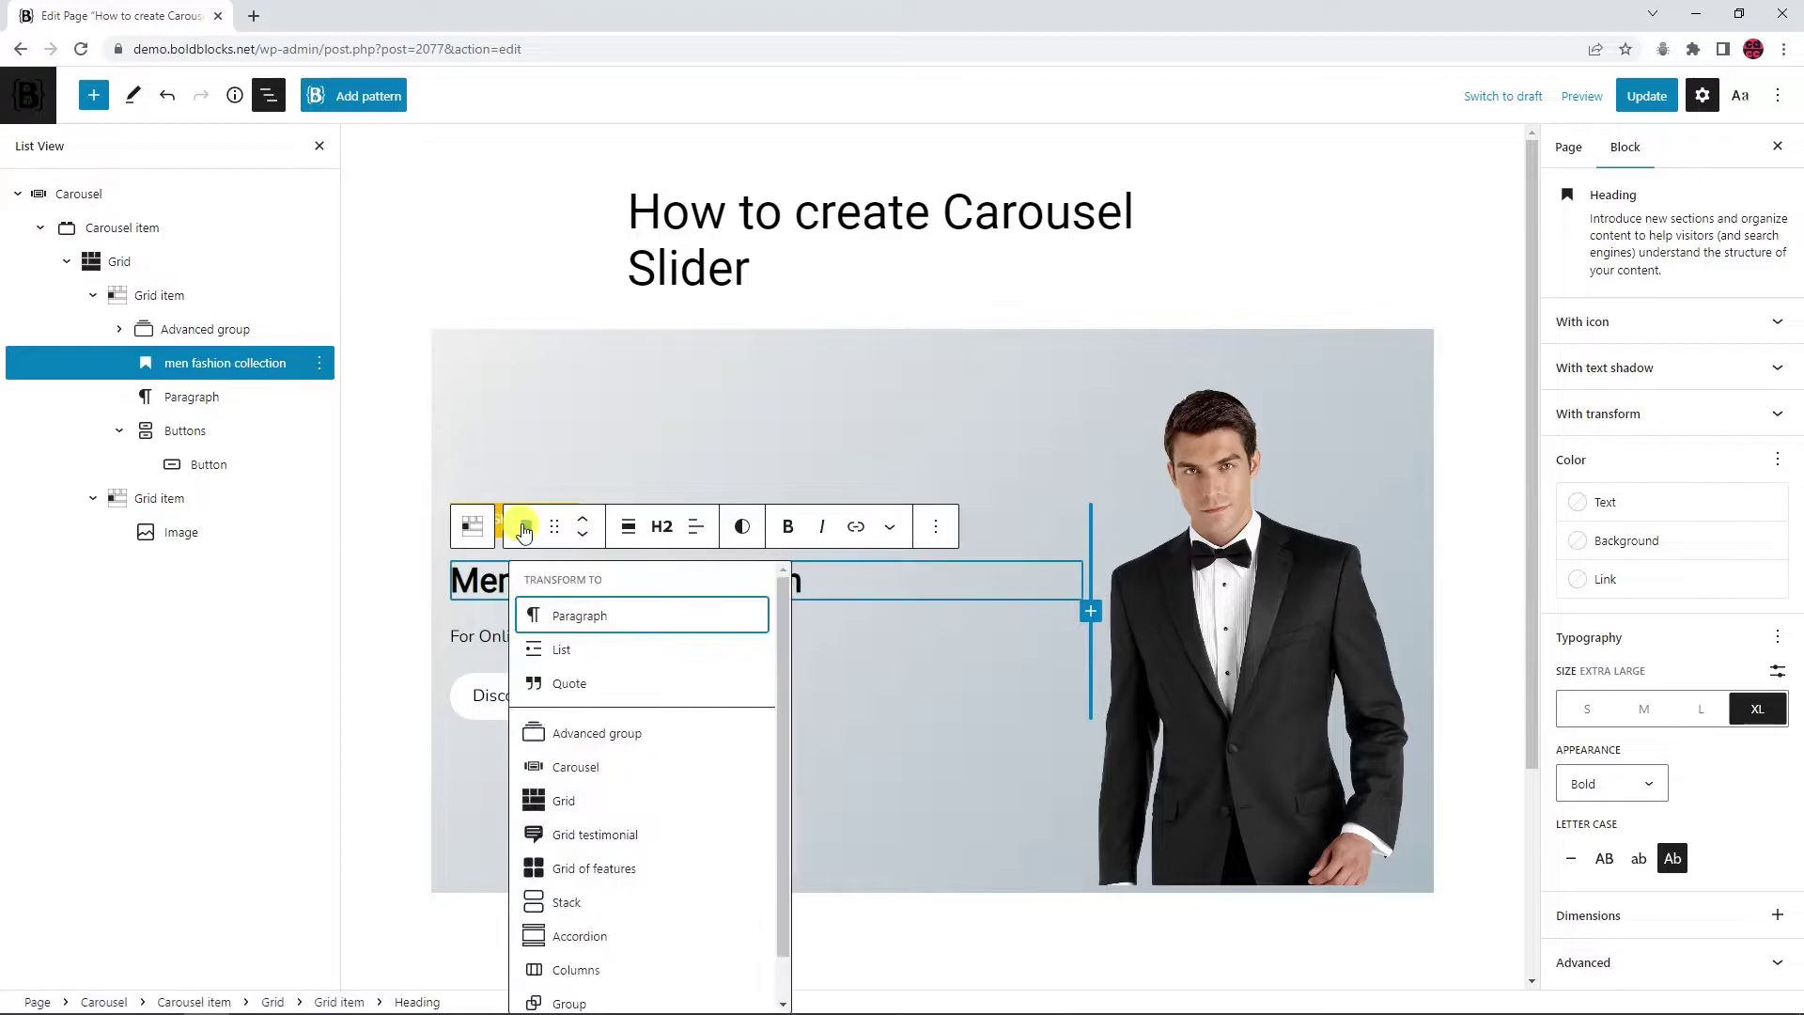
{"action": "left_click", "coordinate": [583, 733]}
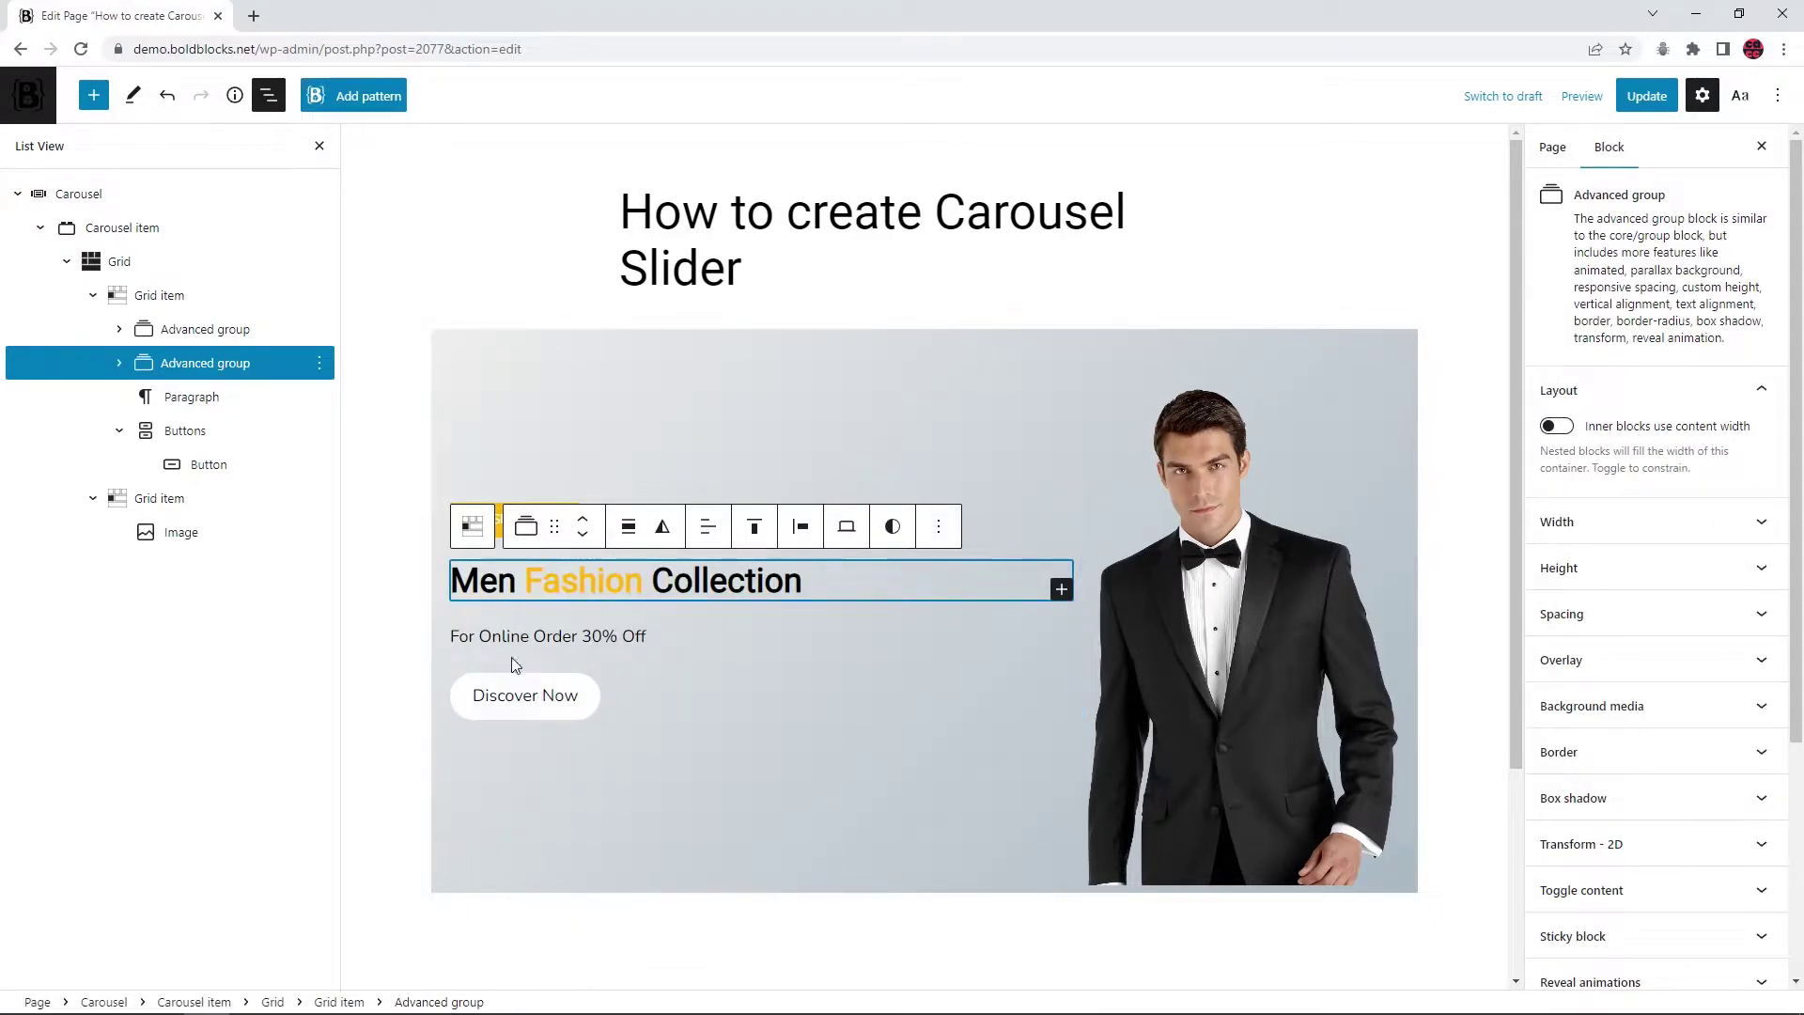
Wrap the paragraph and the buttons block each in an advanced group of their own
{"action": "left_click", "coordinate": [225, 398]}
{"action": "left_click", "coordinate": [526, 589]}
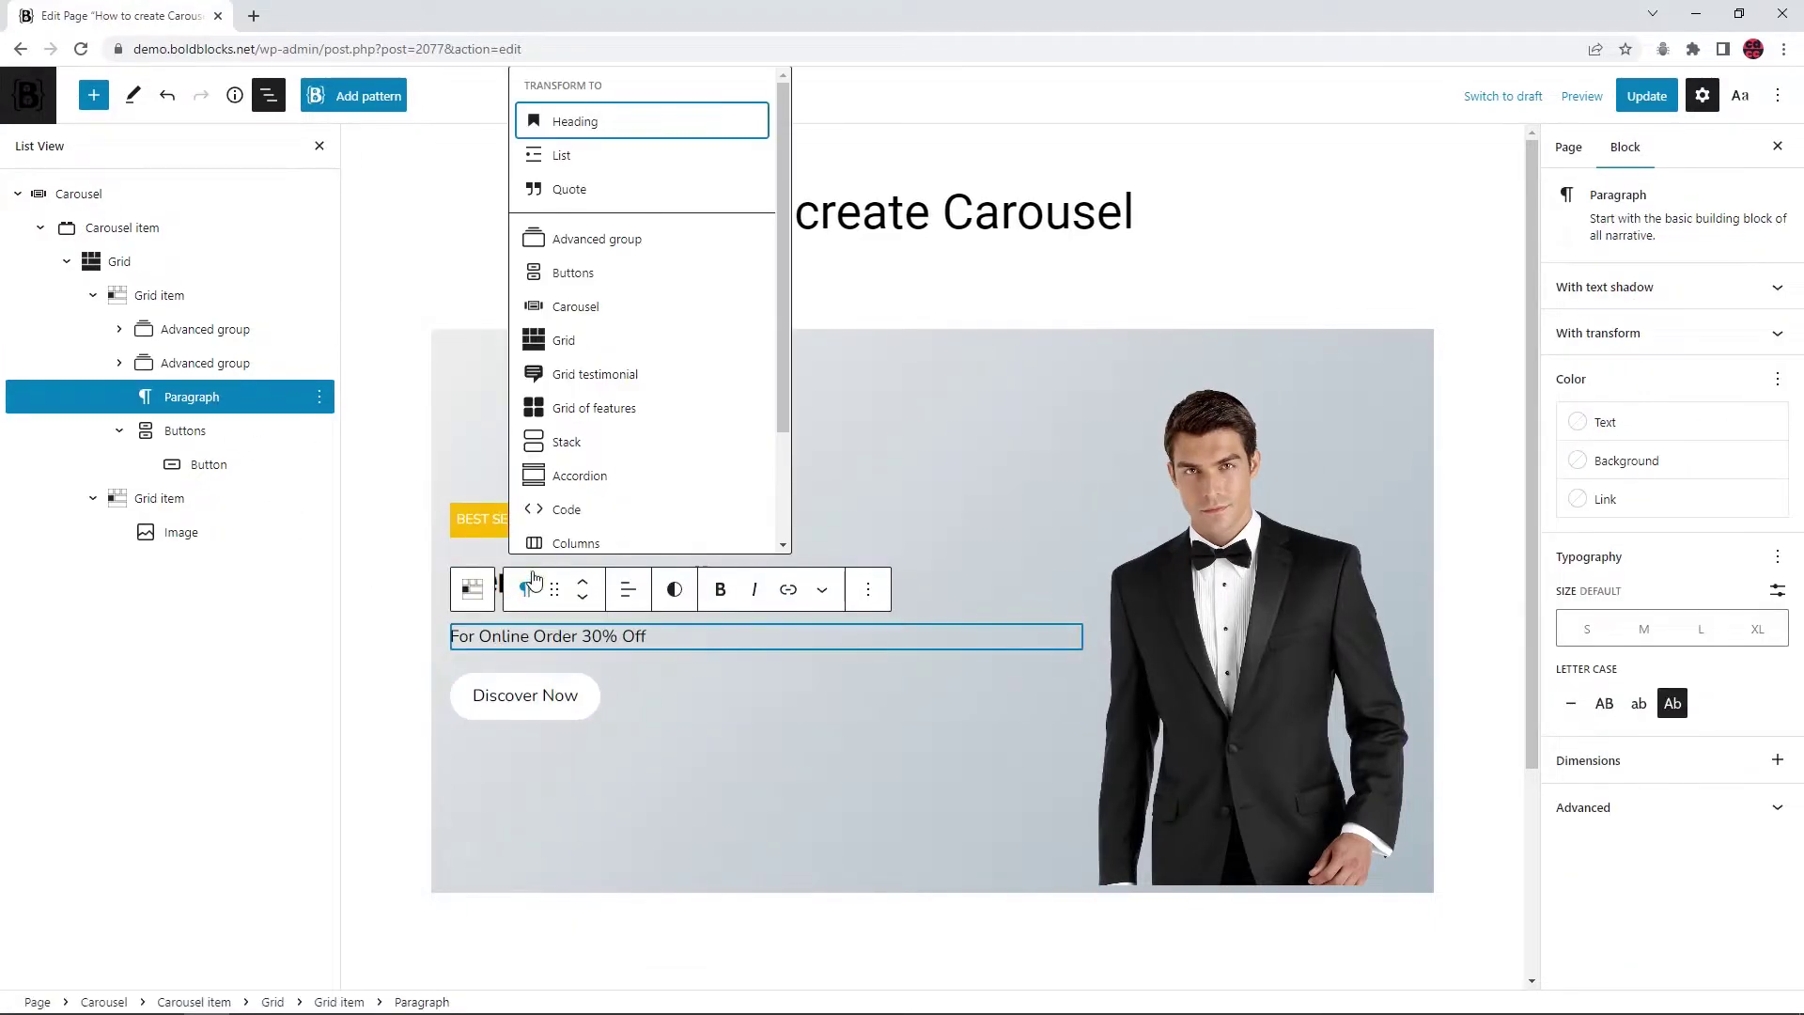
{"action": "left_click", "coordinate": [554, 240]}
{"action": "left_click", "coordinate": [188, 430]}
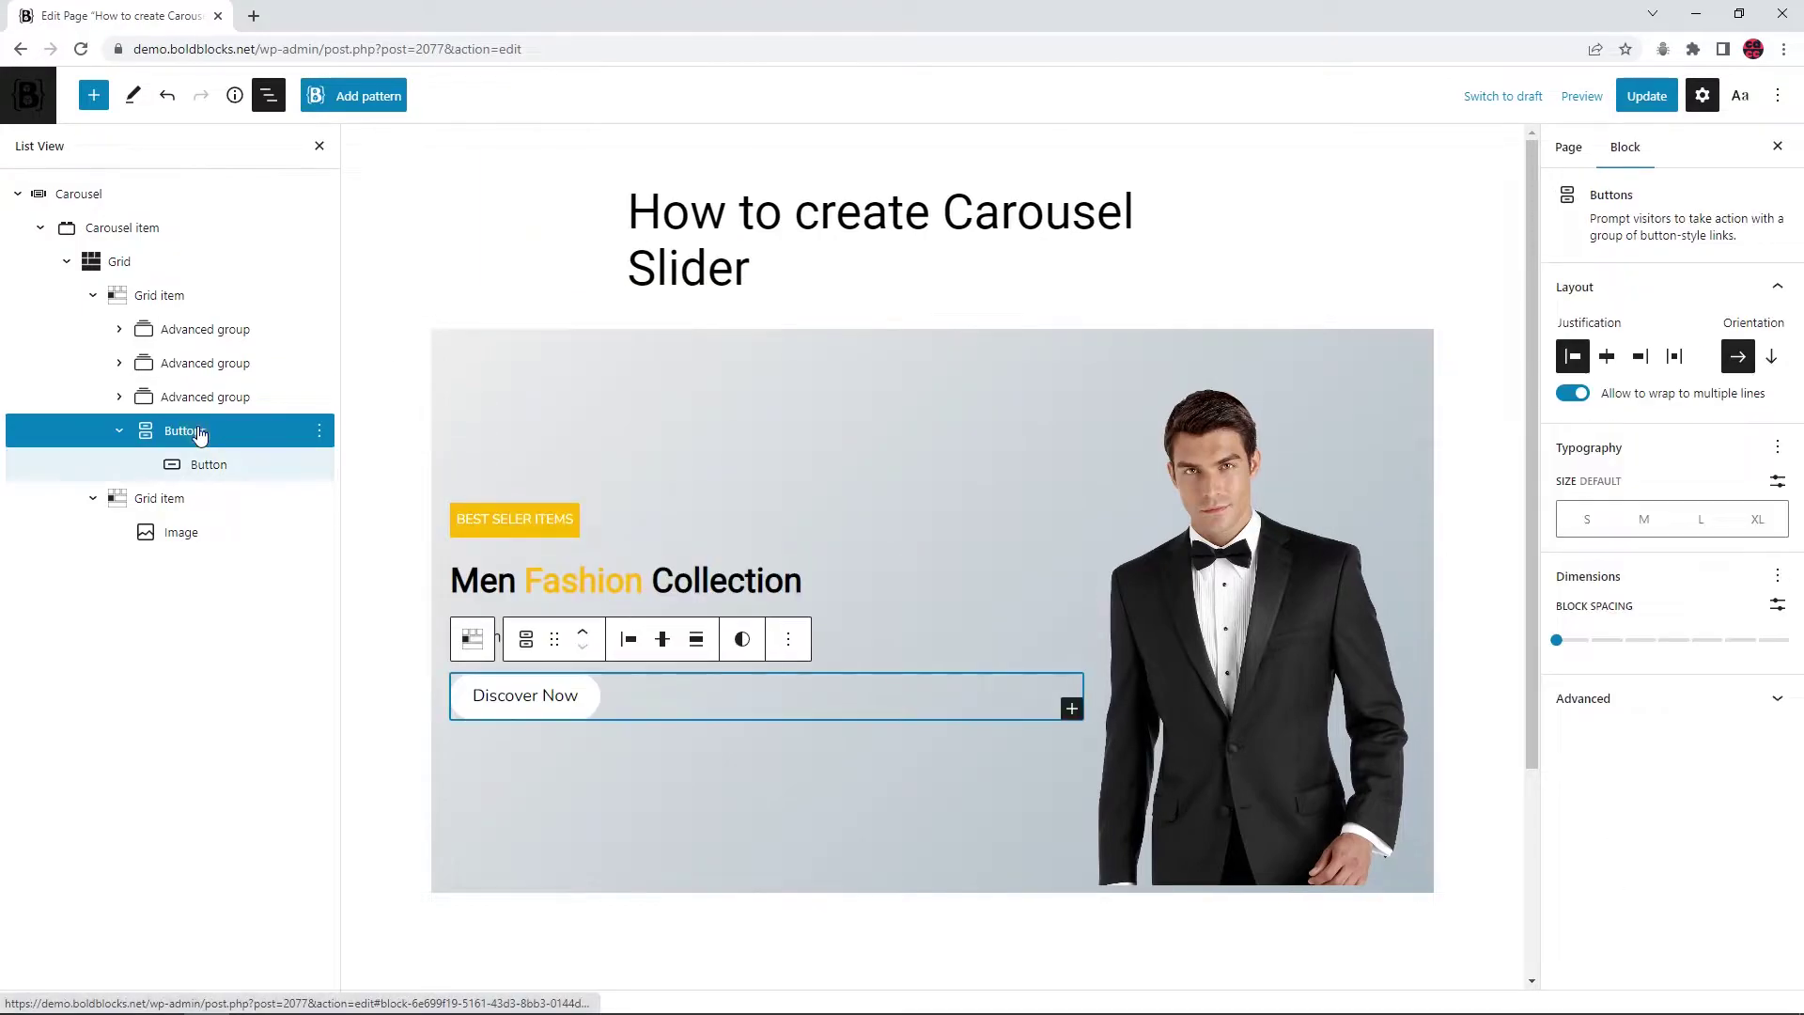
{"action": "left_click", "coordinate": [527, 639]}
{"action": "left_click", "coordinate": [650, 310]}
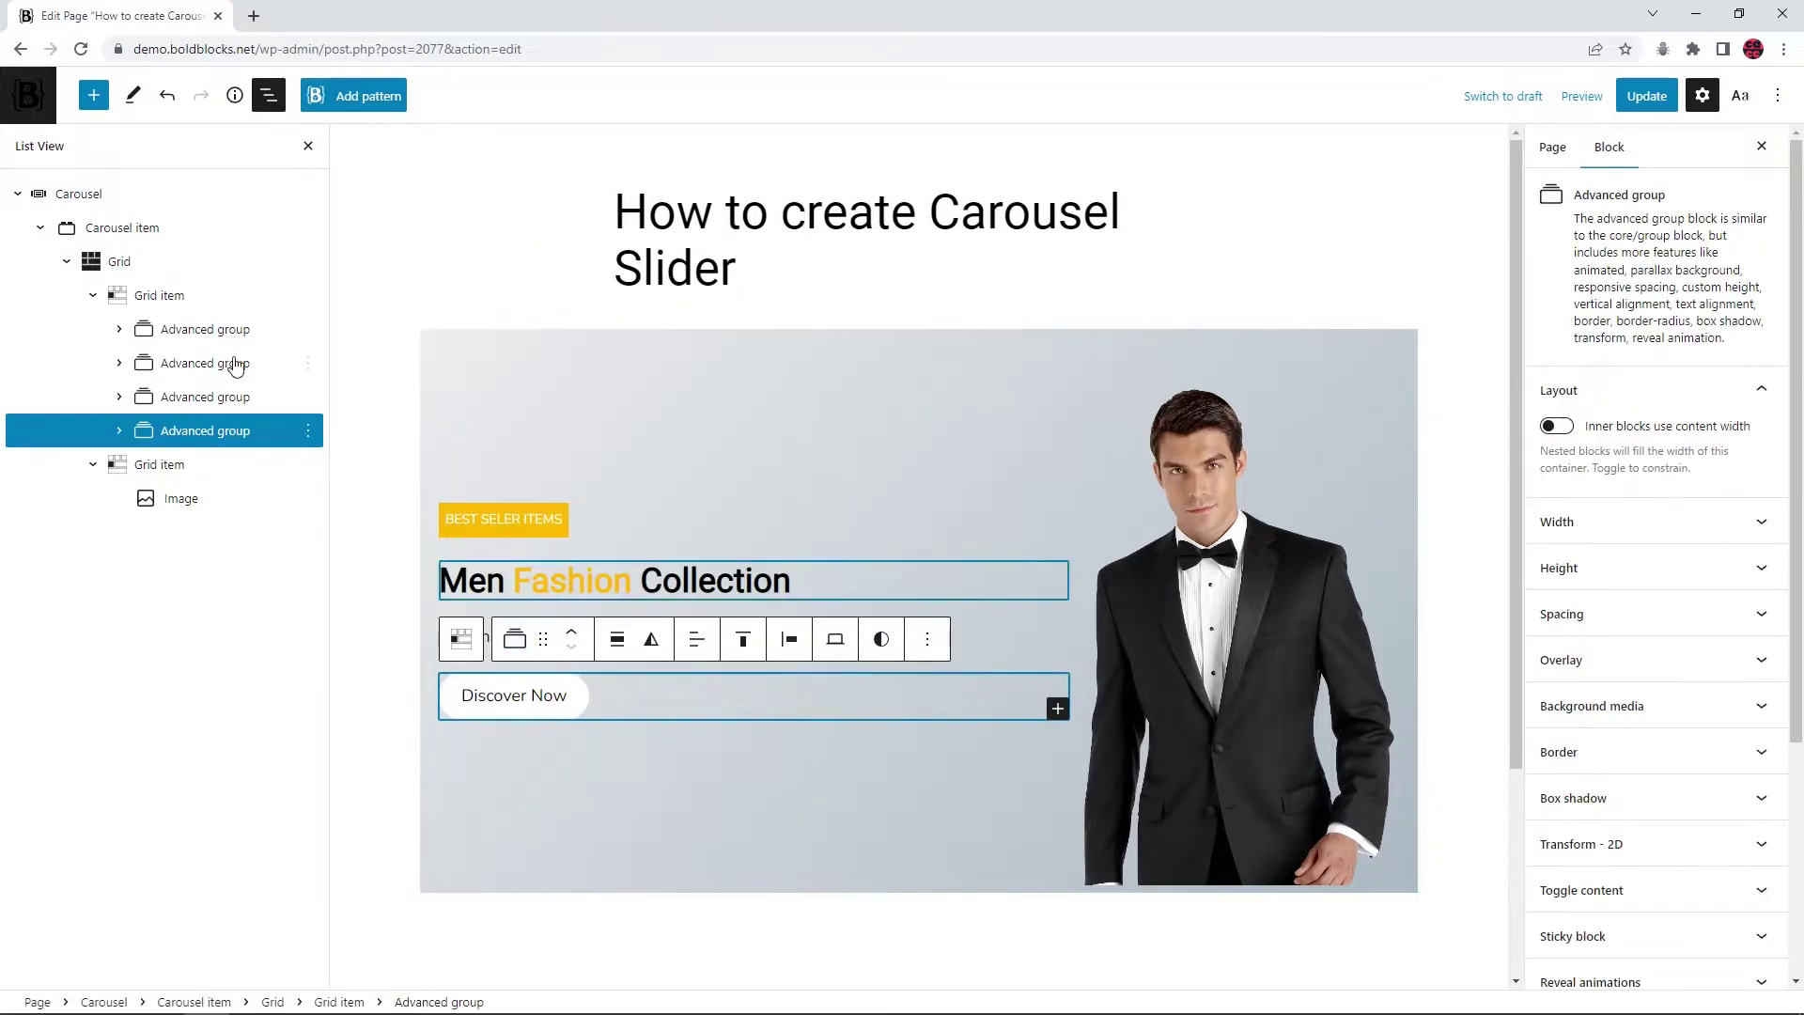
Give the label's advanced group a fadeInDownSmall reveal animation with a duration of 1 s
{"action": "left_click", "coordinate": [183, 331]}
{"action": "scroll", "coordinate": [1682, 782], "scroll_direction": "down", "scroll_amount": 3}
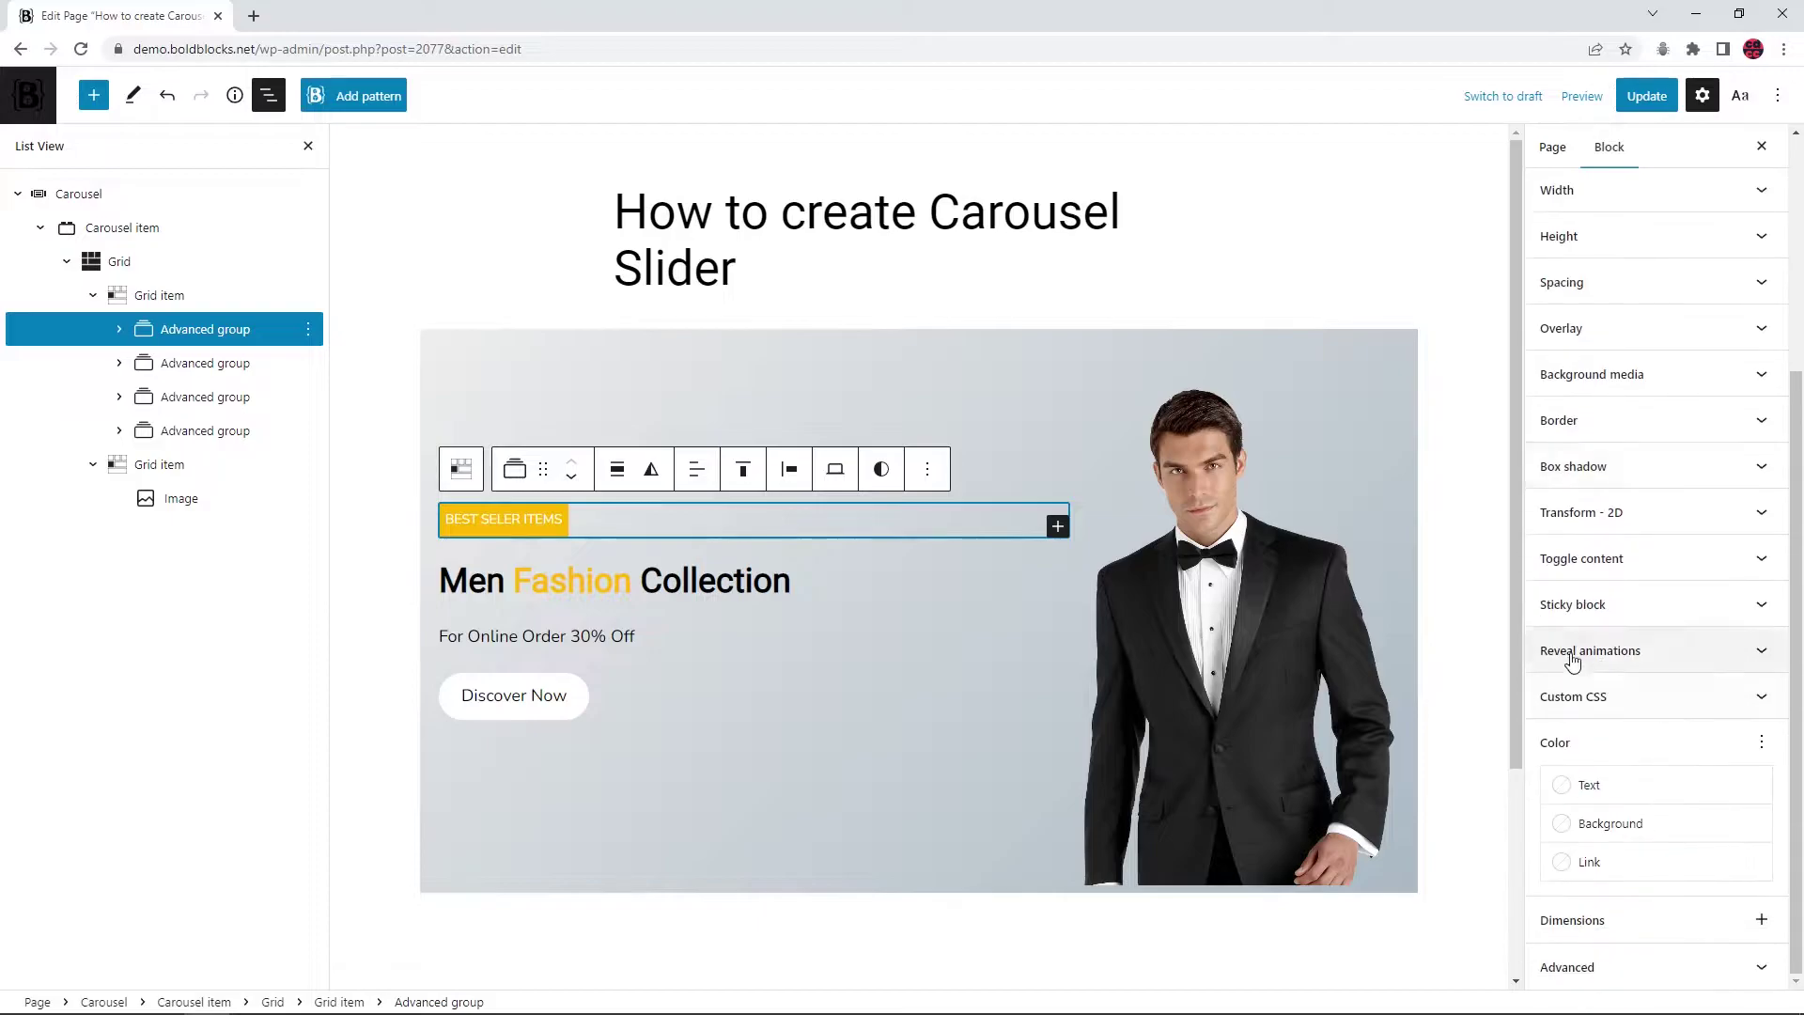
{"action": "left_click", "coordinate": [1672, 652]}
{"action": "left_click", "coordinate": [1607, 688]}
{"action": "left_click", "coordinate": [1601, 733]}
{"action": "type", "text": "fadeindo"}
{"action": "key", "text": "Down"}
{"action": "key", "text": "Return"}
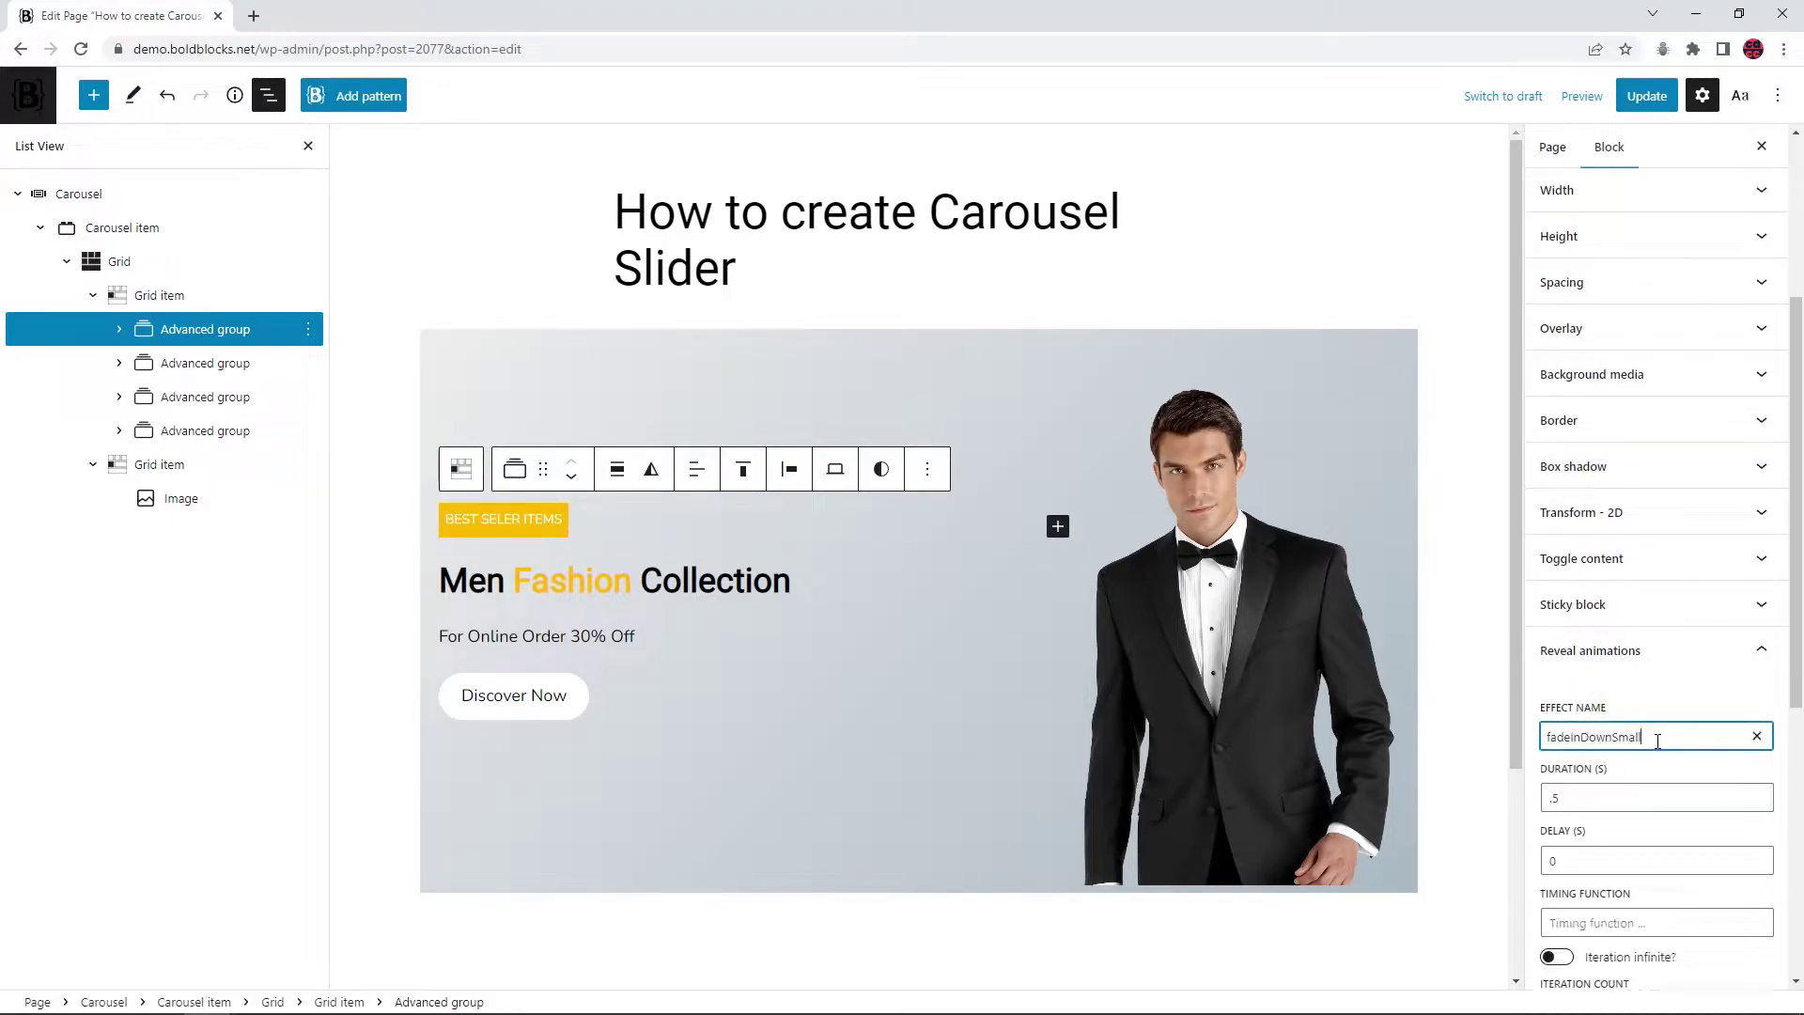
{"action": "left_click", "coordinate": [1761, 795]}
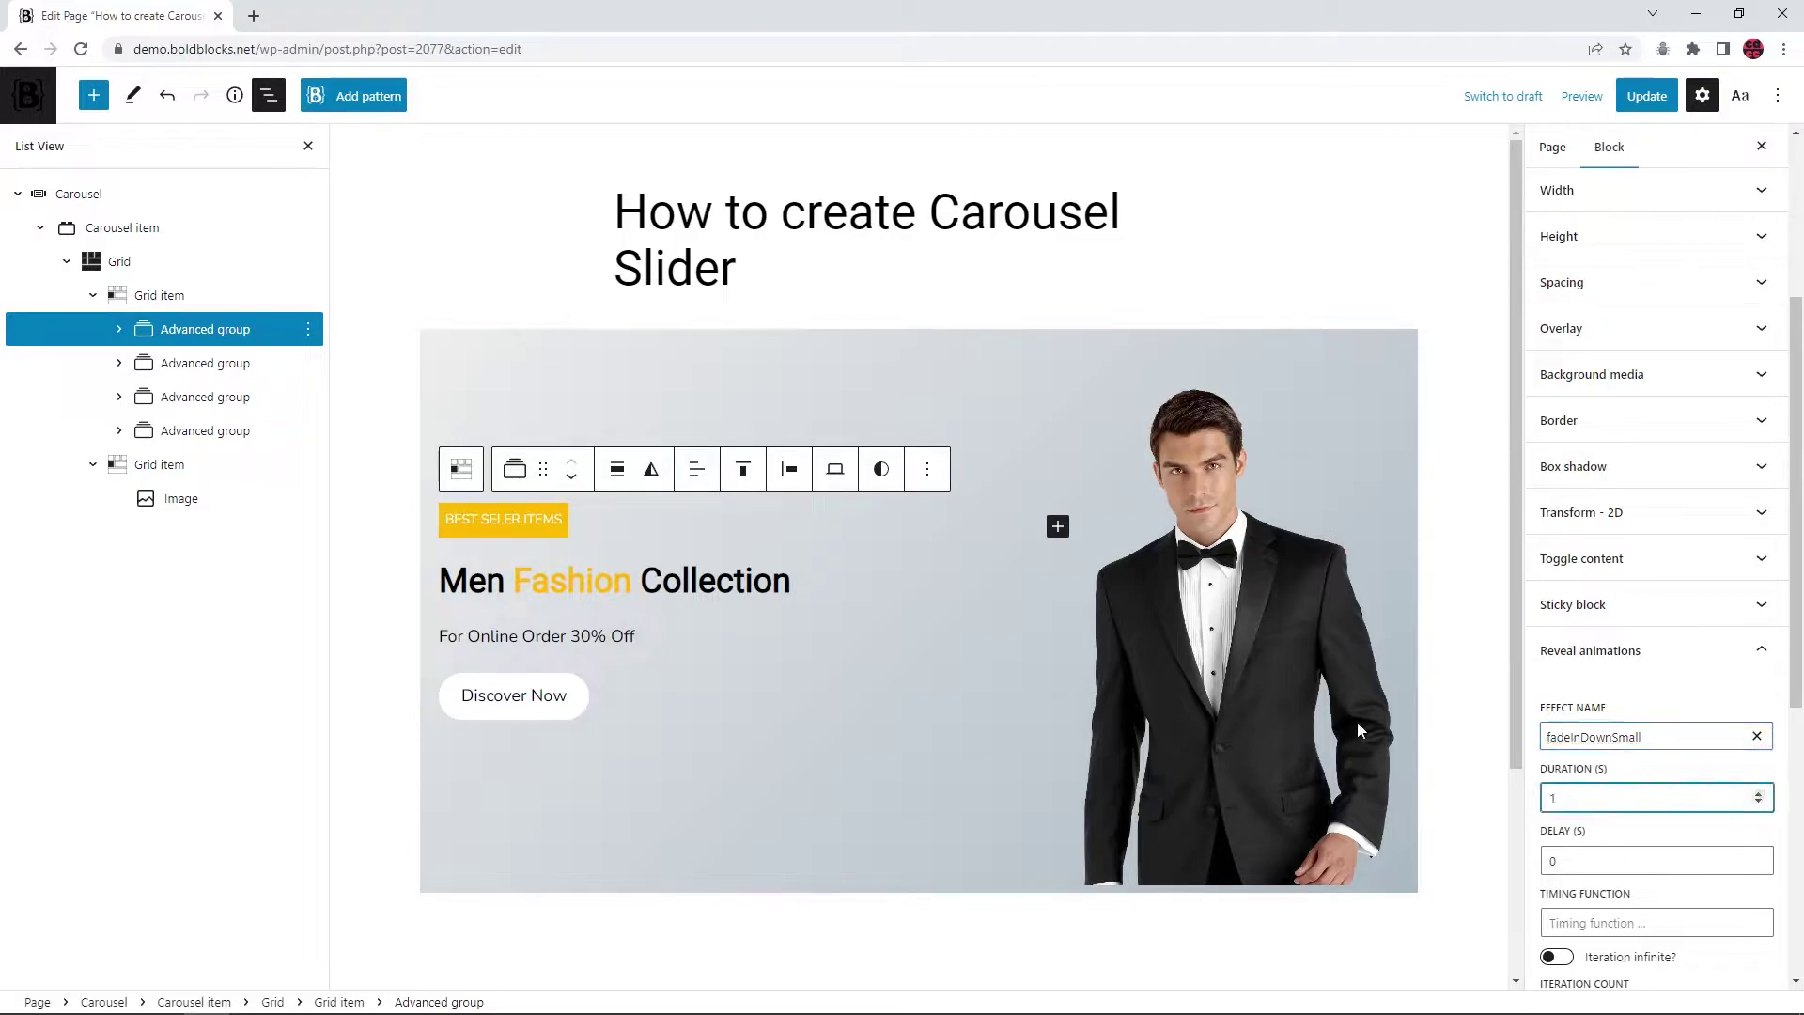
Give the heading's advanced group a fadeInDownSmall reveal animation with a duration of 1 s and a delay of 0.5 s
{"action": "left_click", "coordinate": [268, 365]}
{"action": "left_click", "coordinate": [1691, 644]}
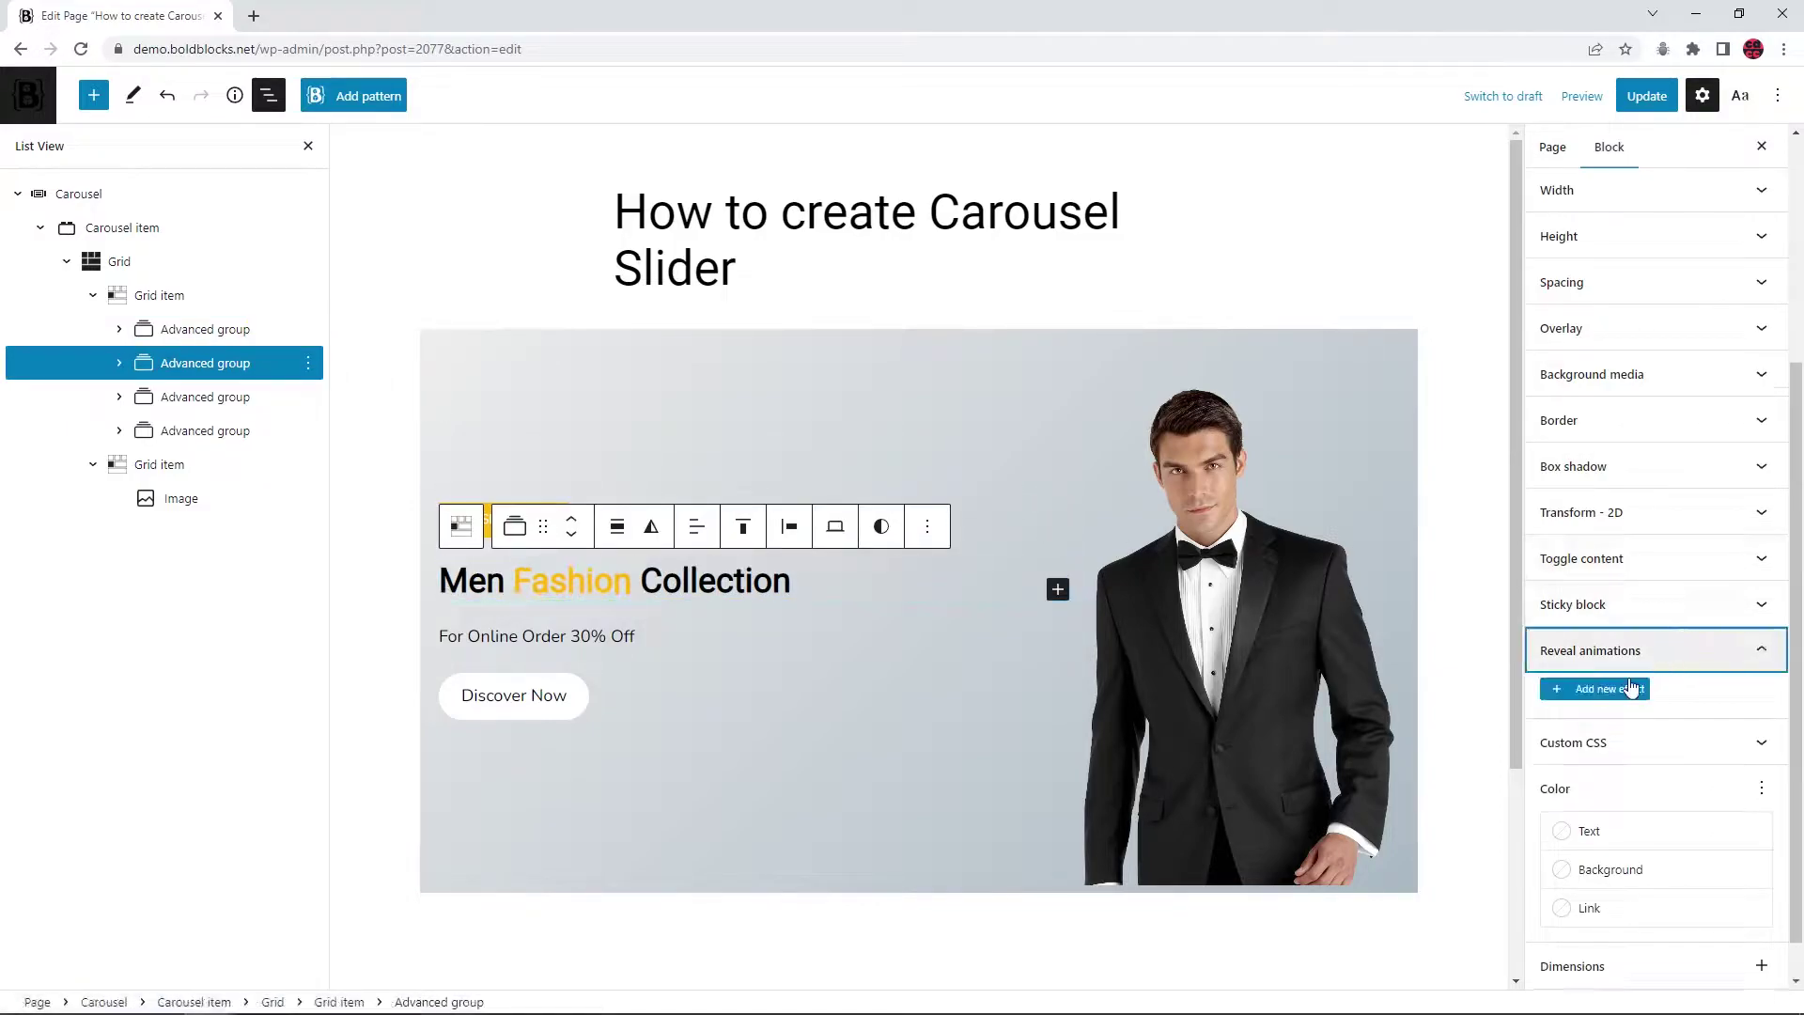
{"action": "left_click", "coordinate": [1654, 674]}
{"action": "left_click", "coordinate": [1600, 735]}
{"action": "type", "text": "fadeindo"}
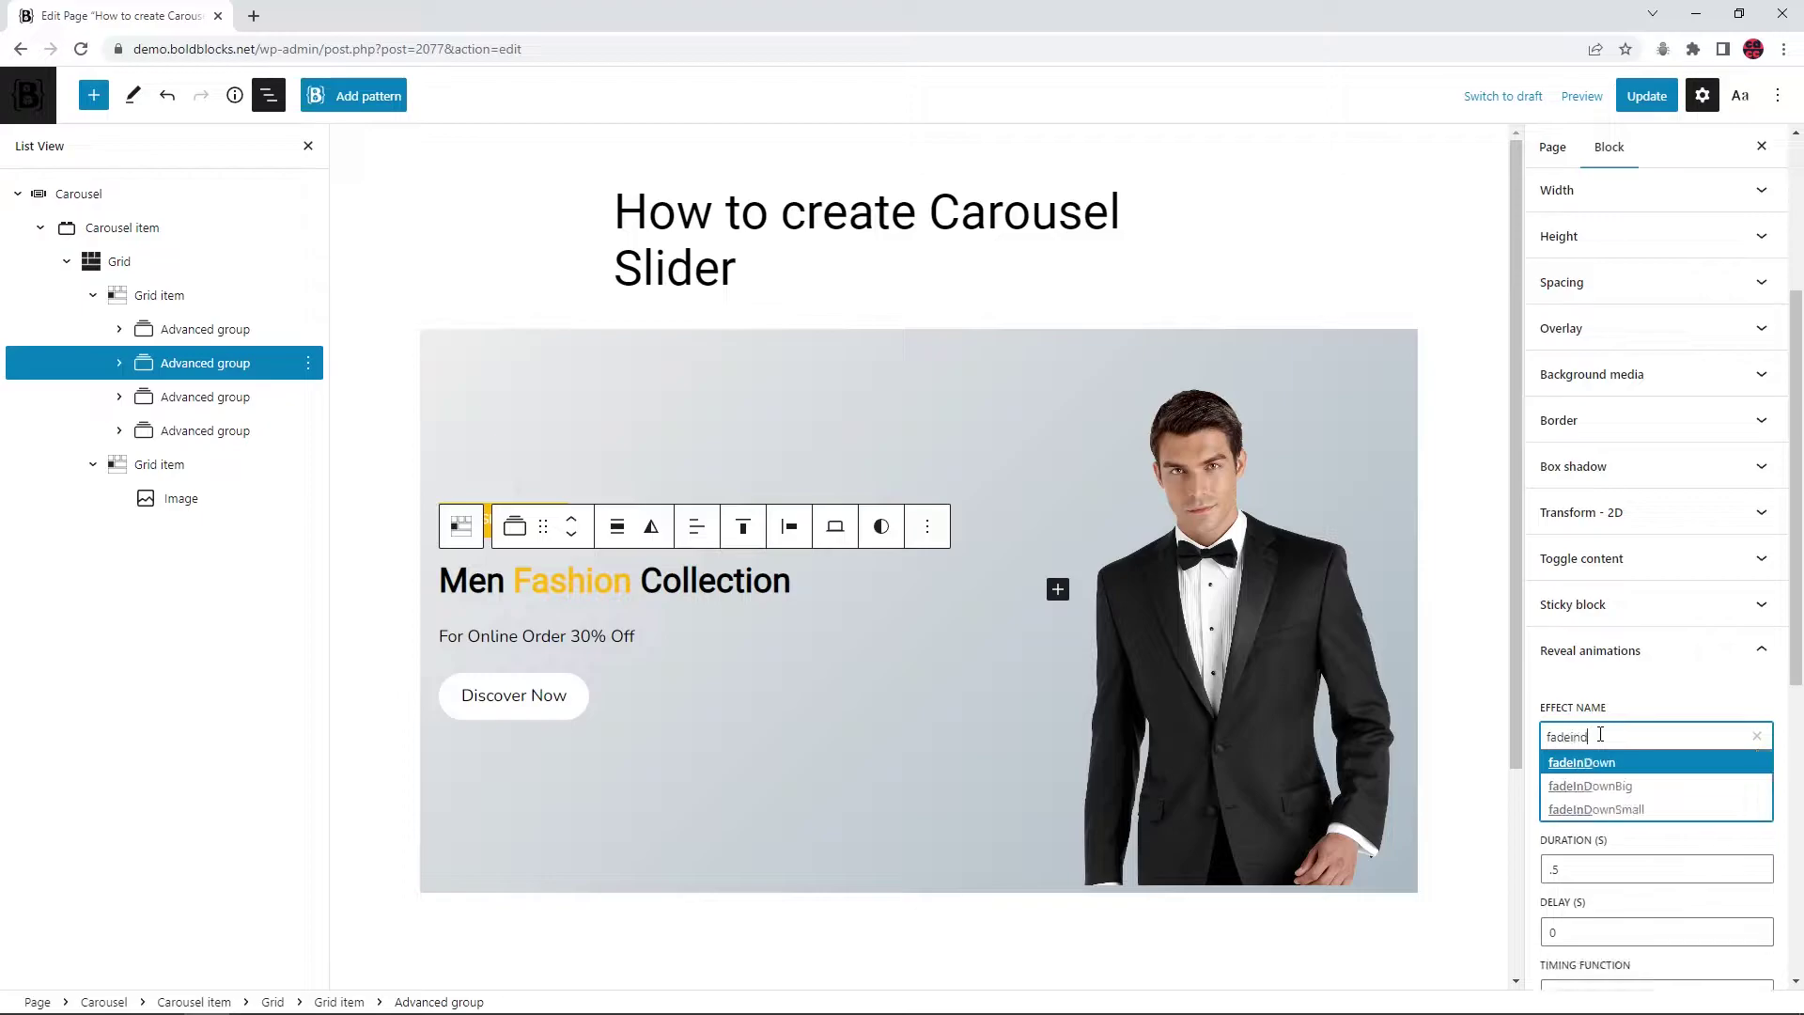
{"action": "key", "text": "Down"}
{"action": "key", "text": "Down"}
{"action": "key", "text": "Return"}
{"action": "left_click", "coordinate": [1759, 794]}
{"action": "left_click", "coordinate": [1760, 857]}
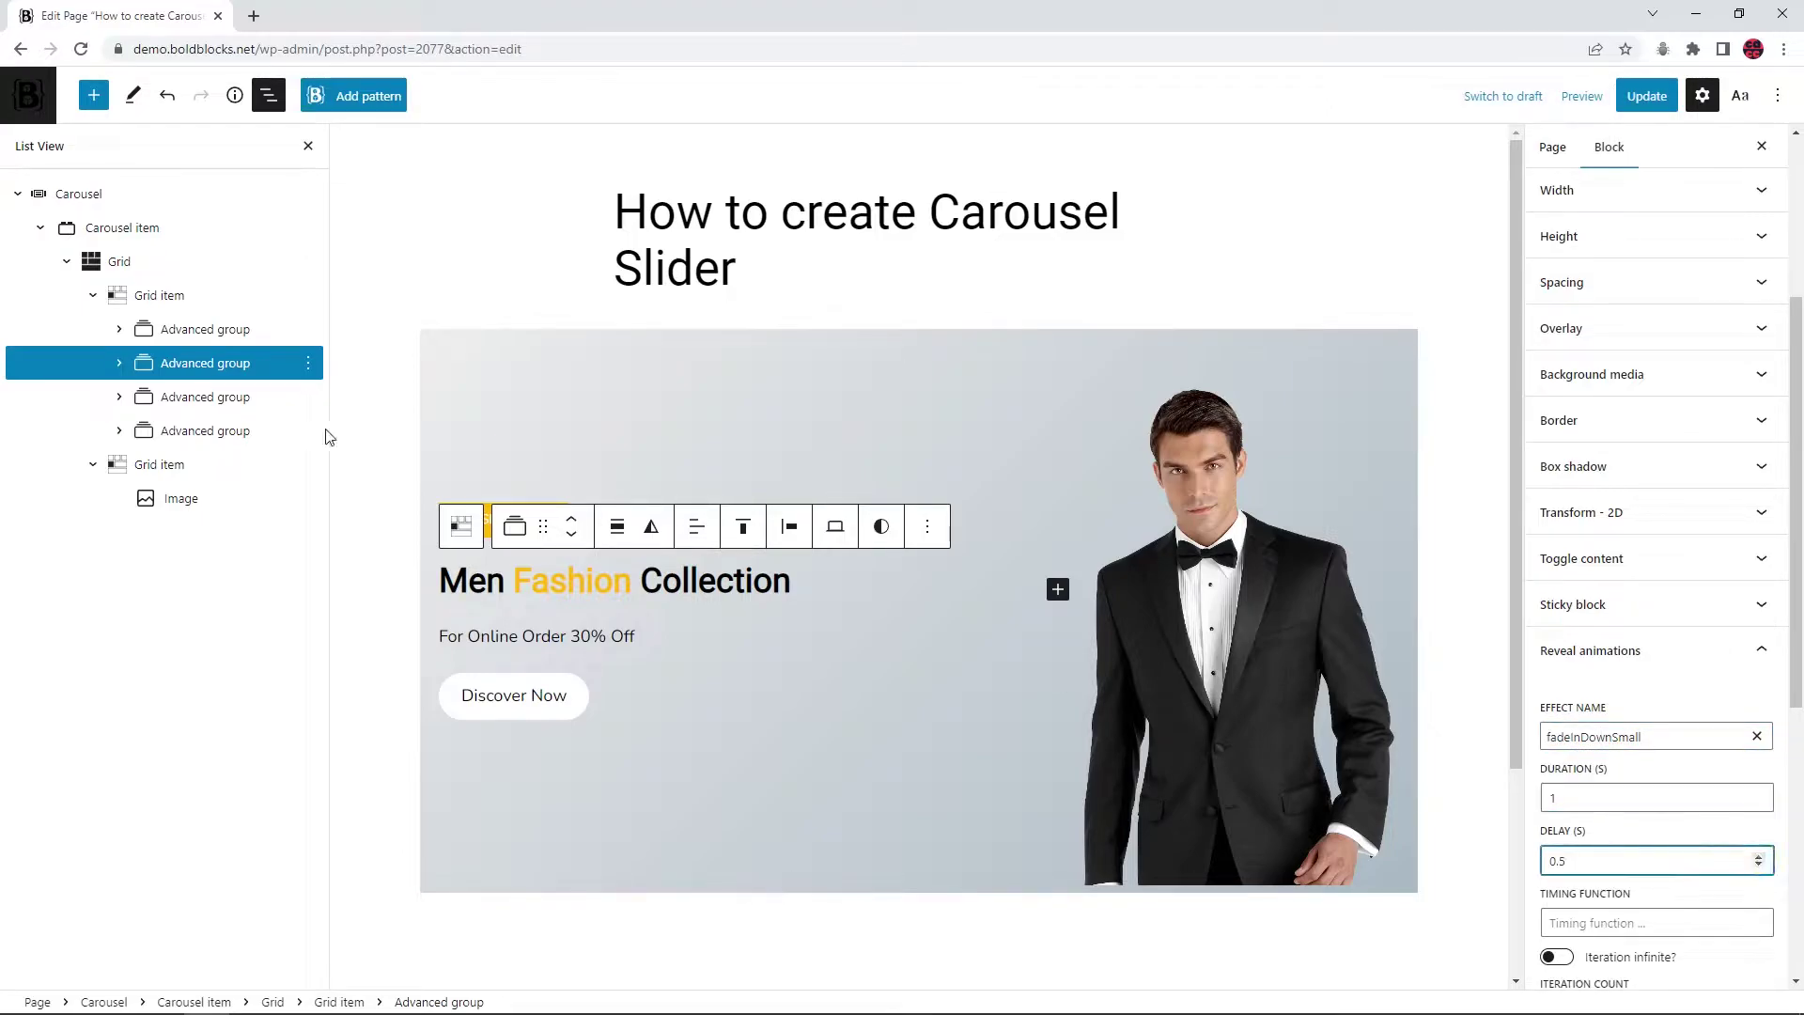
Give the paragraph's advanced group a fadeInUpSmall reveal animation with a duration of 1 s and a delay of 1 s
{"action": "left_click", "coordinate": [188, 397]}
{"action": "left_click", "coordinate": [1639, 648]}
{"action": "left_click", "coordinate": [1616, 688]}
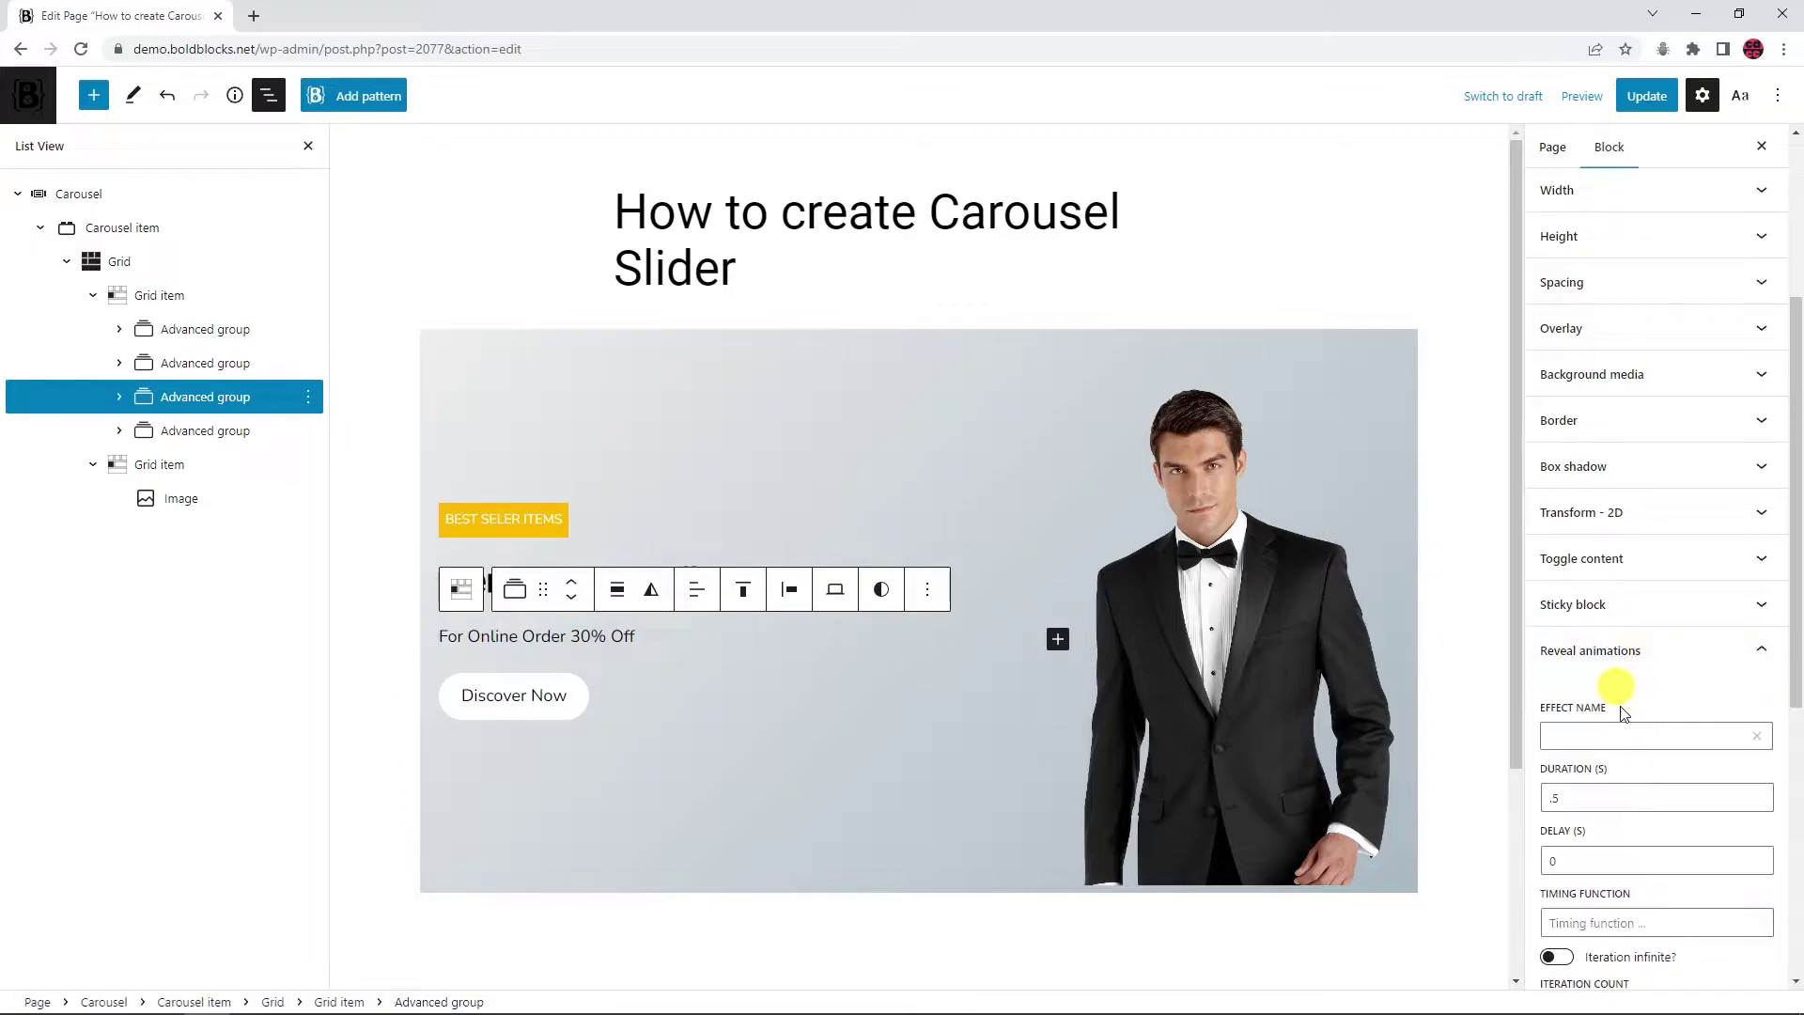
{"action": "left_click", "coordinate": [1611, 736]}
{"action": "type", "text": "fadeinu"}
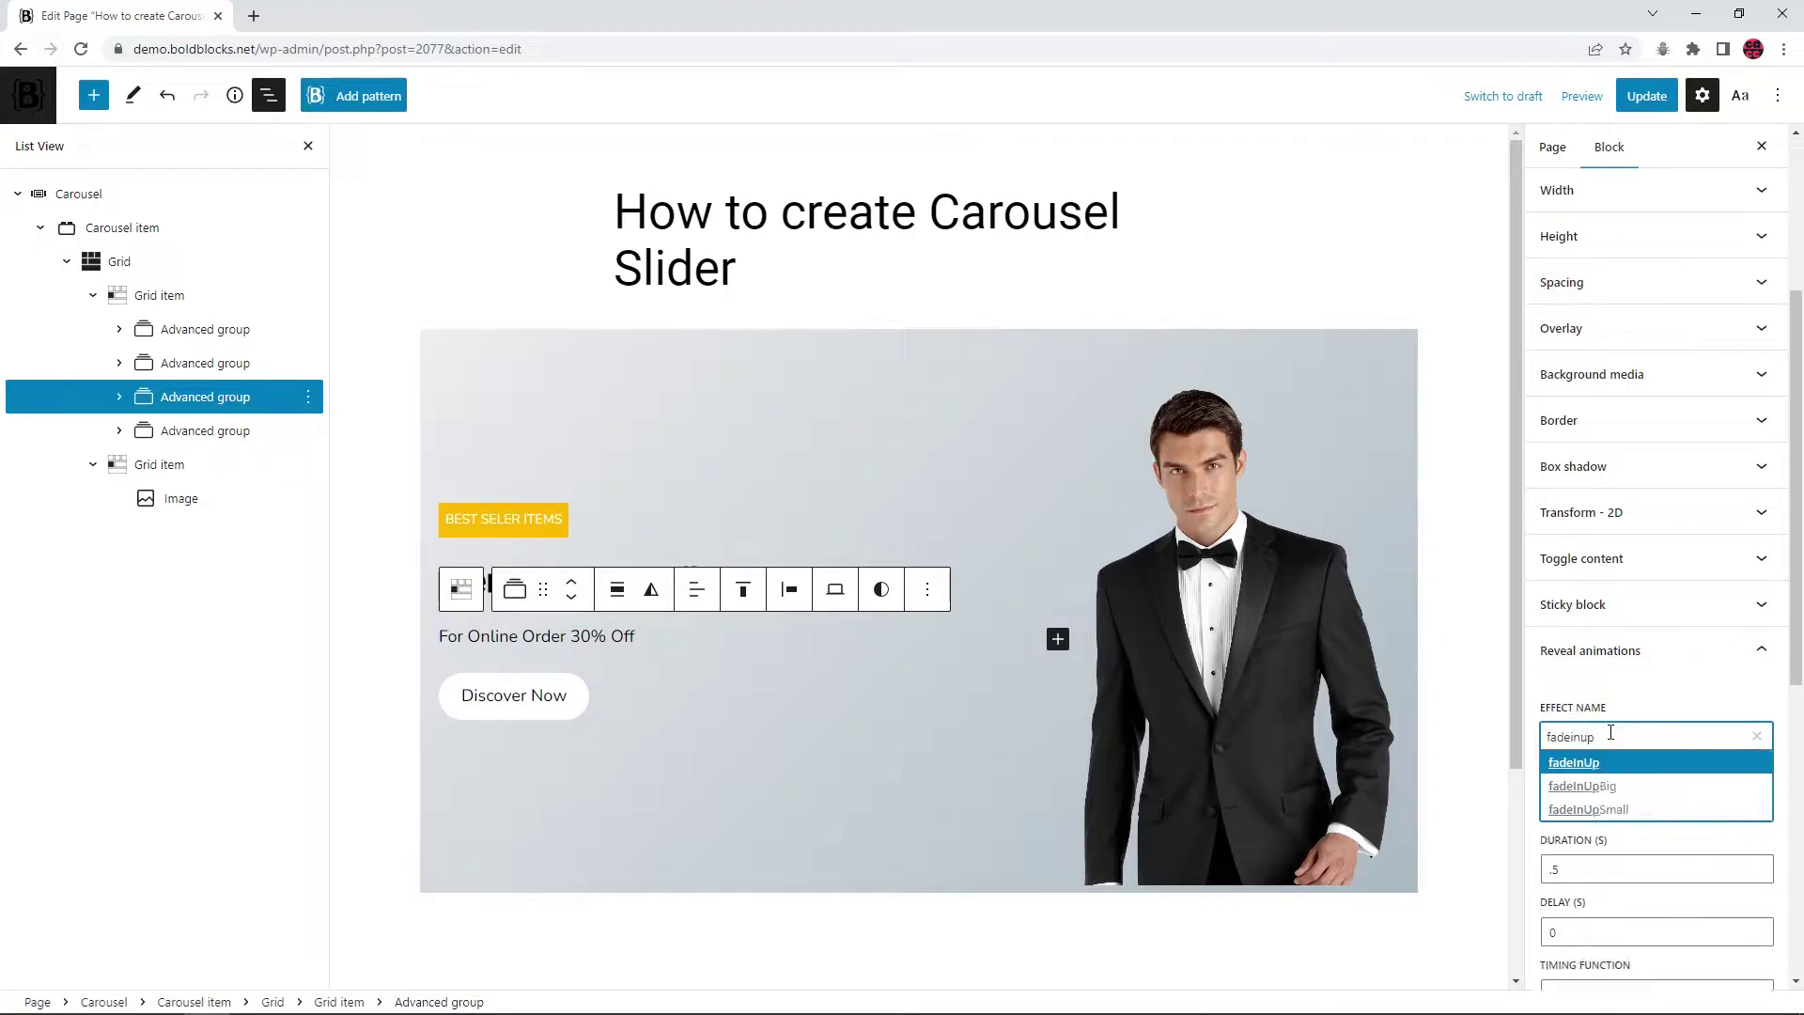
{"action": "type", "text": "p"}
{"action": "key", "text": "Down"}
{"action": "key", "text": "Down"}
{"action": "key", "text": "Return"}
{"action": "left_click", "coordinate": [1756, 794]}
{"action": "left_click", "coordinate": [1761, 858]}
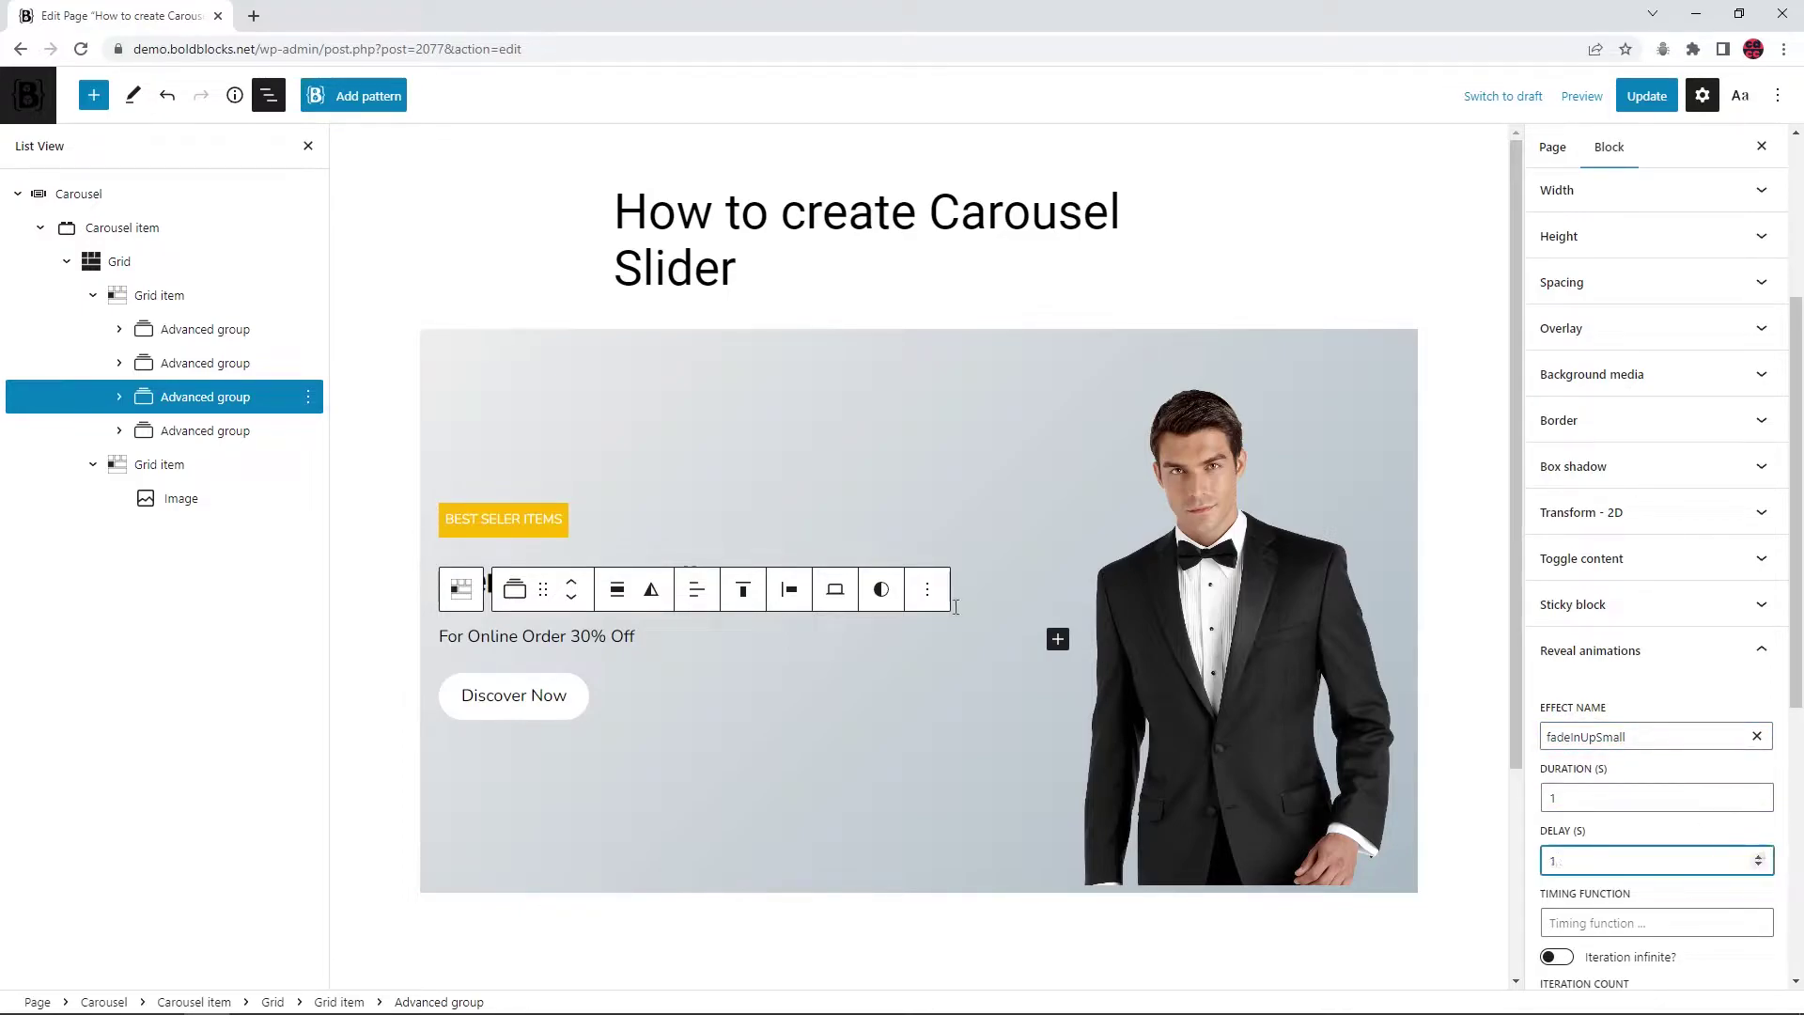
Give the button's advanced group a fadeInUpSmall reveal animation with duration and delay both at 1 s
{"action": "left_click", "coordinate": [231, 433]}
{"action": "left_click", "coordinate": [1724, 655]}
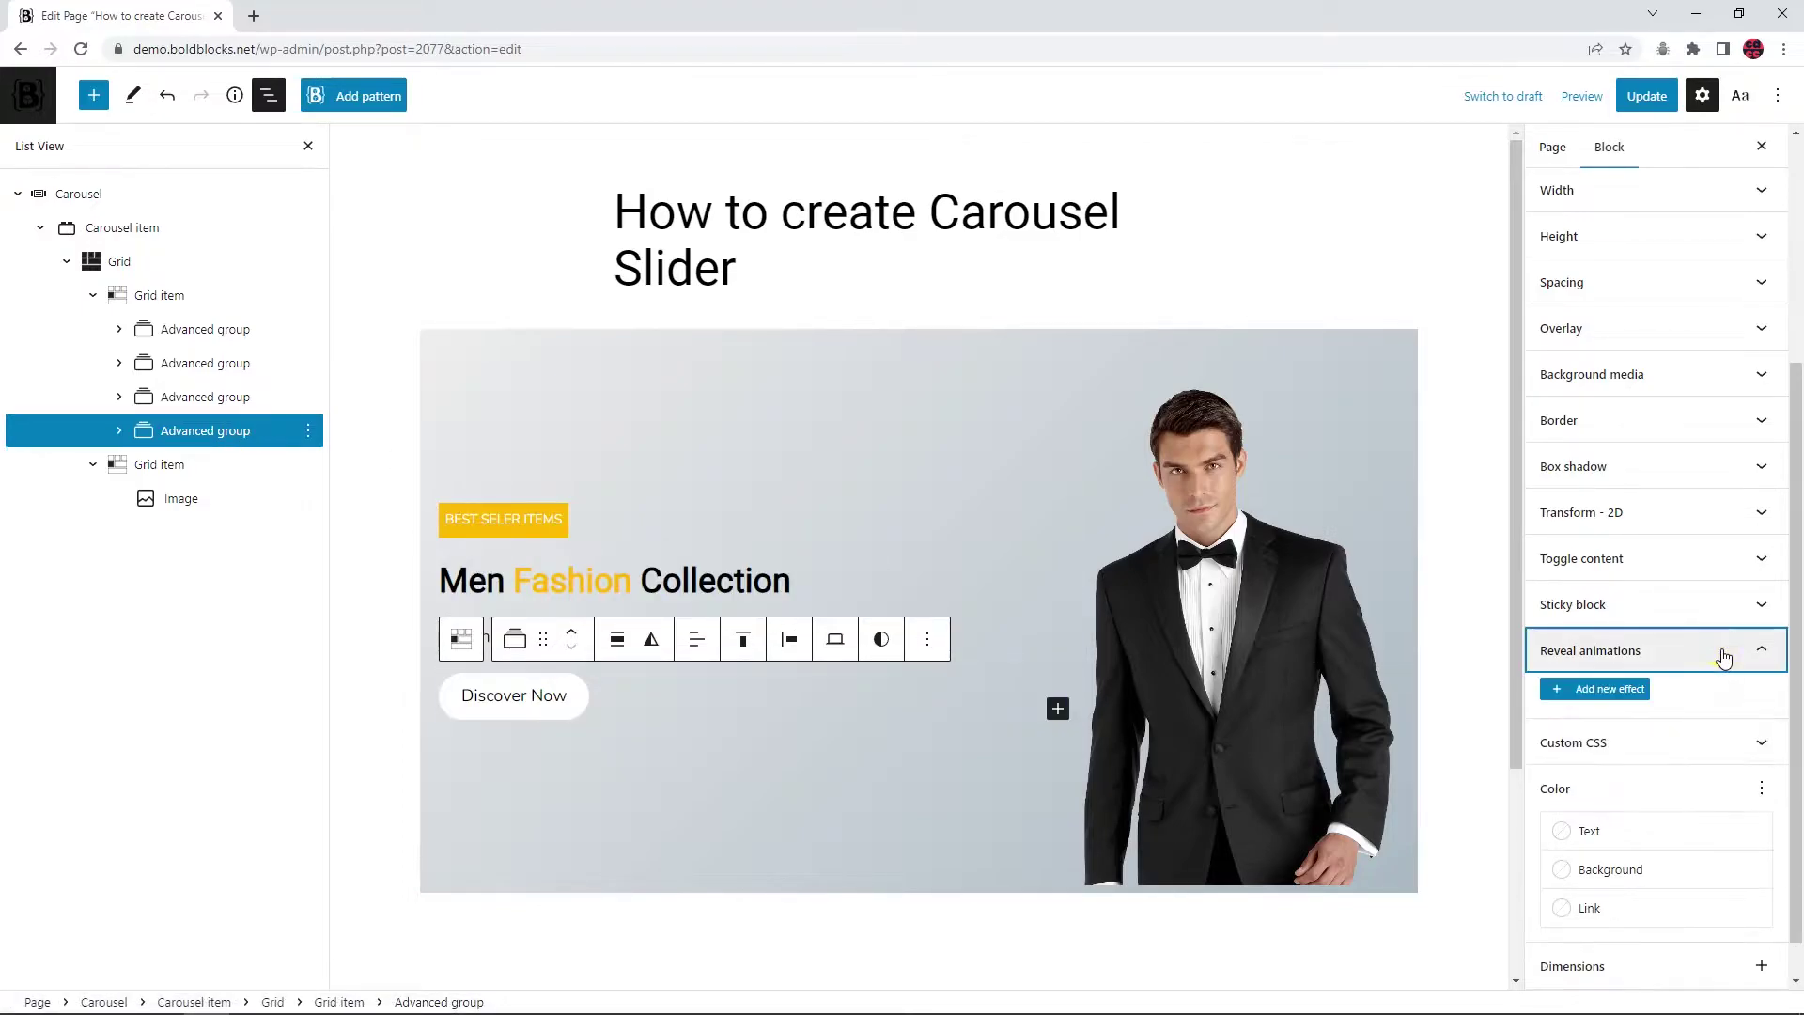
{"action": "left_click", "coordinate": [1603, 689]}
{"action": "left_click", "coordinate": [1599, 734]}
{"action": "type", "text": "fadein"}
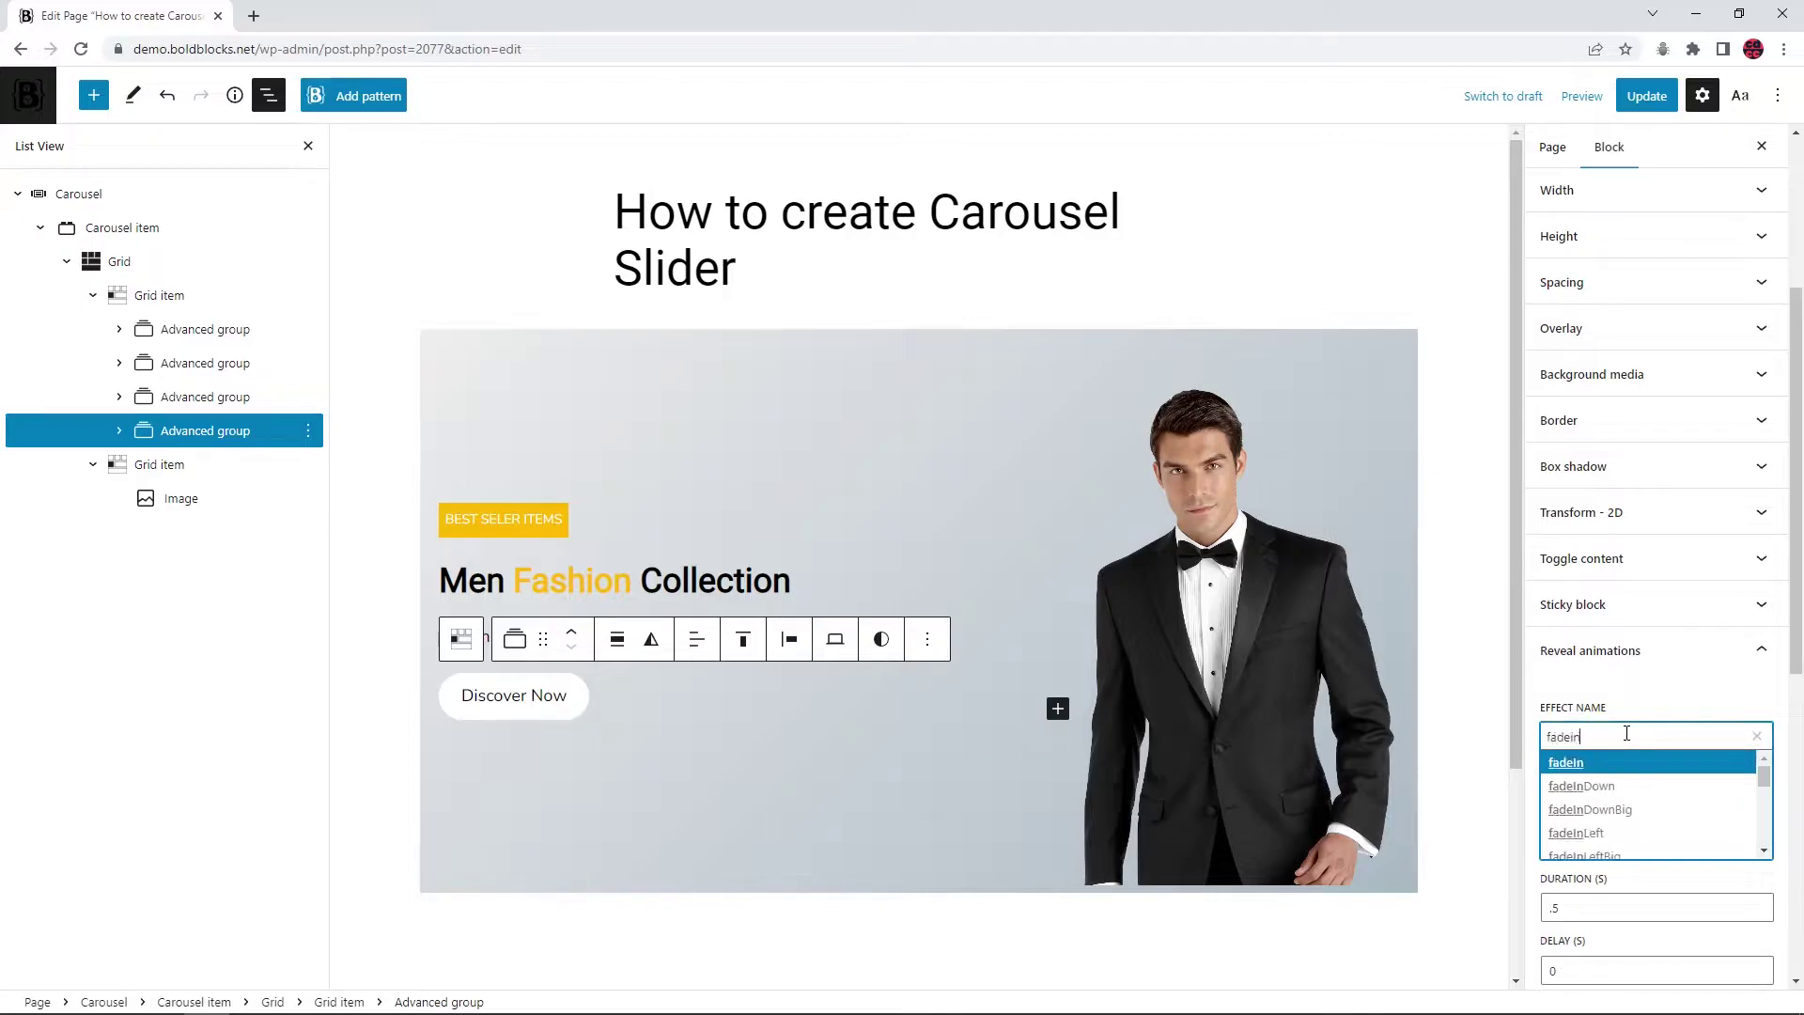
{"action": "type", "text": "up"}
{"action": "key", "text": "Down"}
{"action": "key", "text": "Down"}
{"action": "key", "text": "Return"}
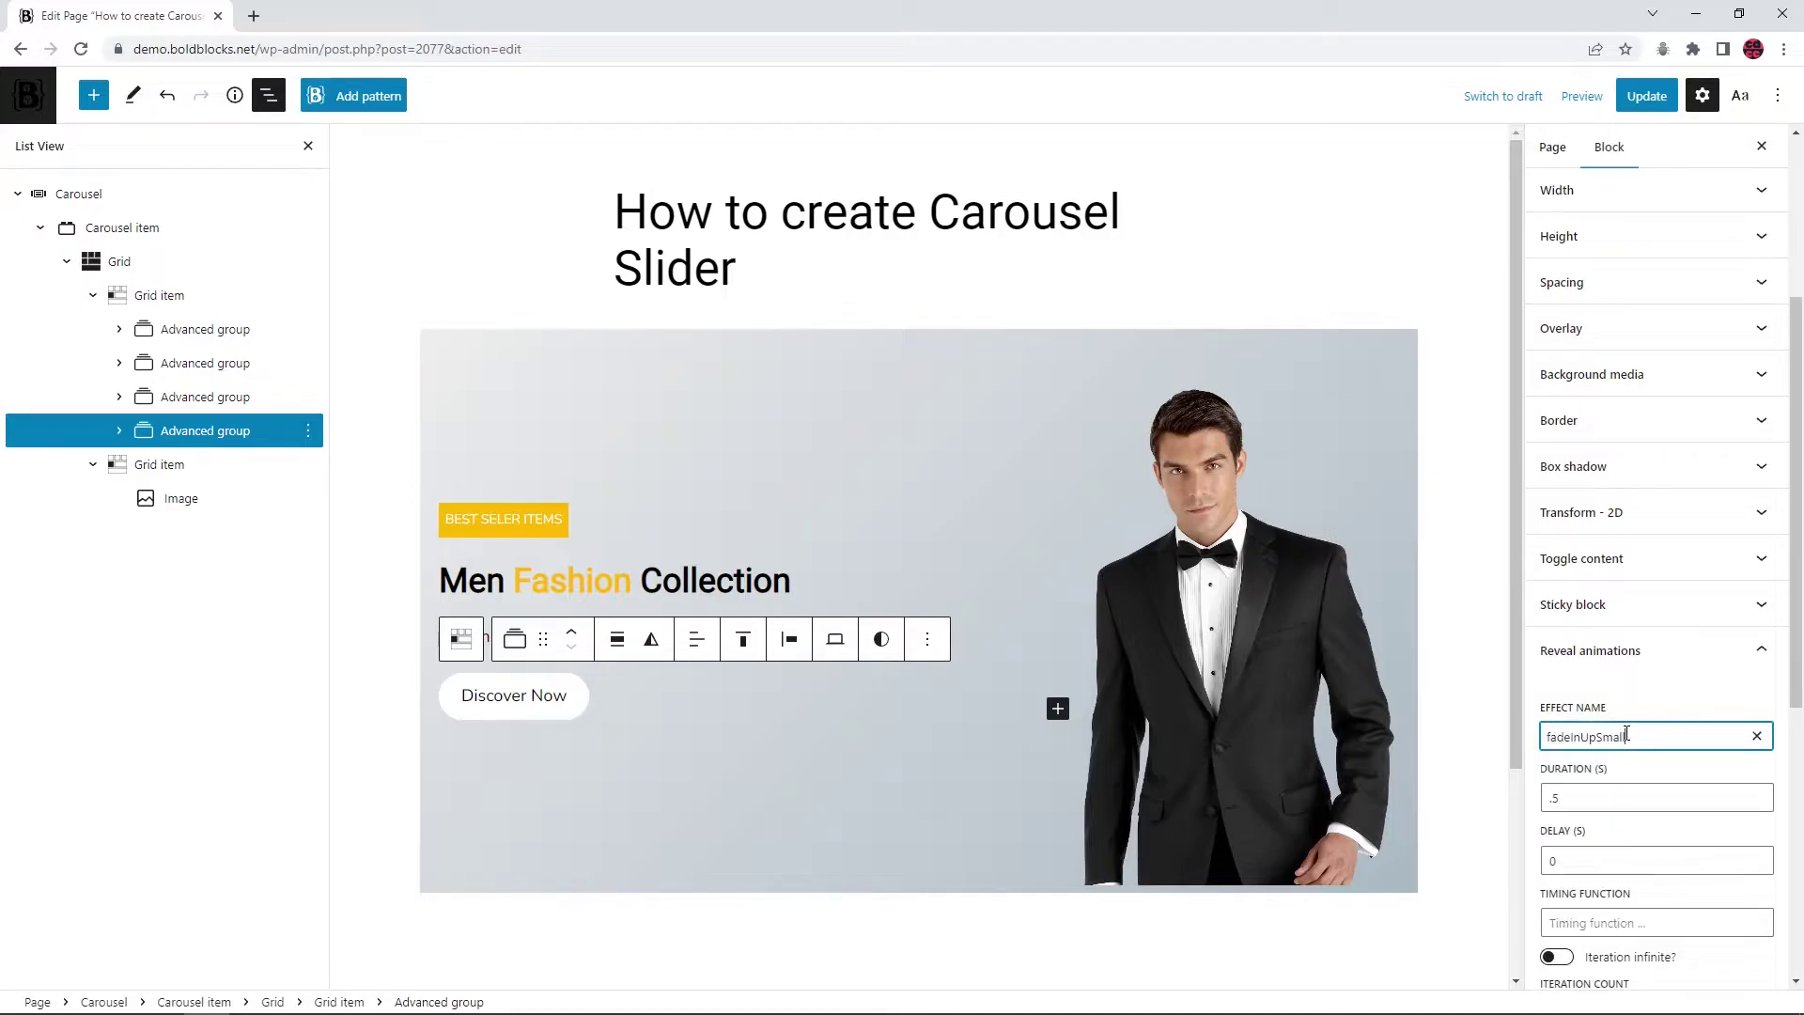
{"action": "left_click", "coordinate": [1759, 795]}
{"action": "left_click", "coordinate": [1758, 856]}
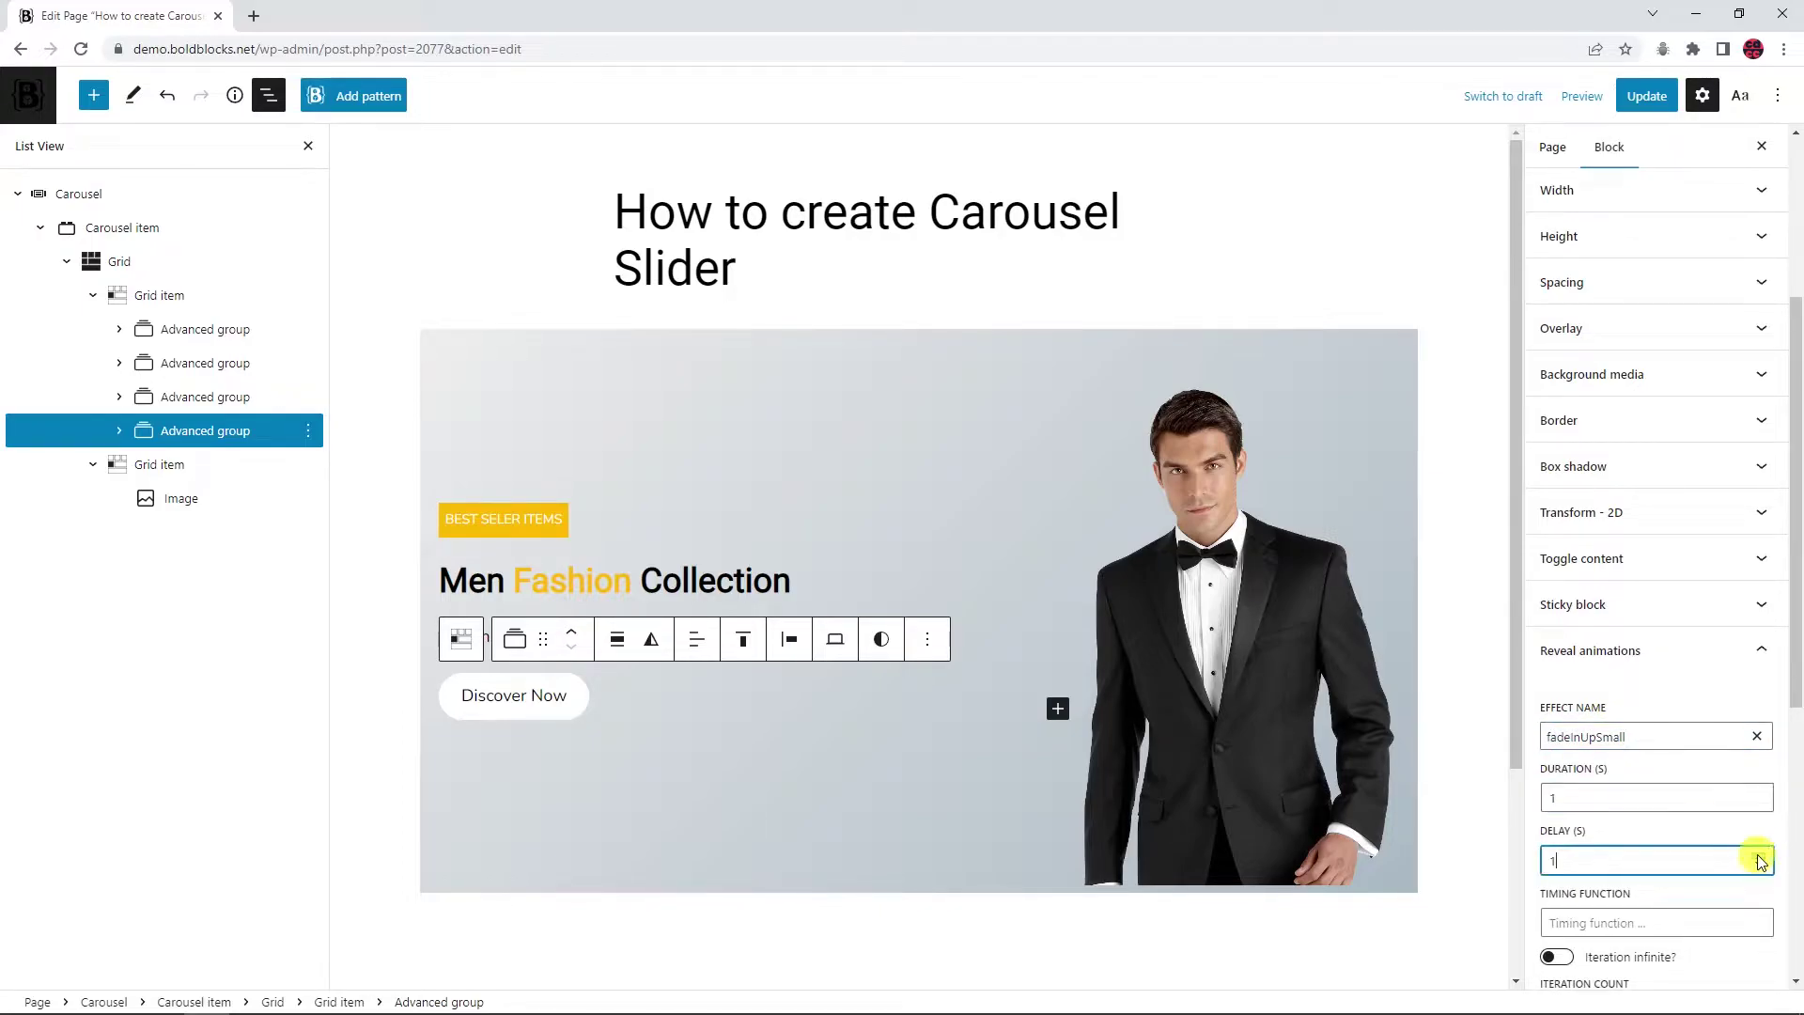
Preview the carousel to check the text reveal animations, and return it to edit mode
{"action": "left_click", "coordinate": [146, 195]}
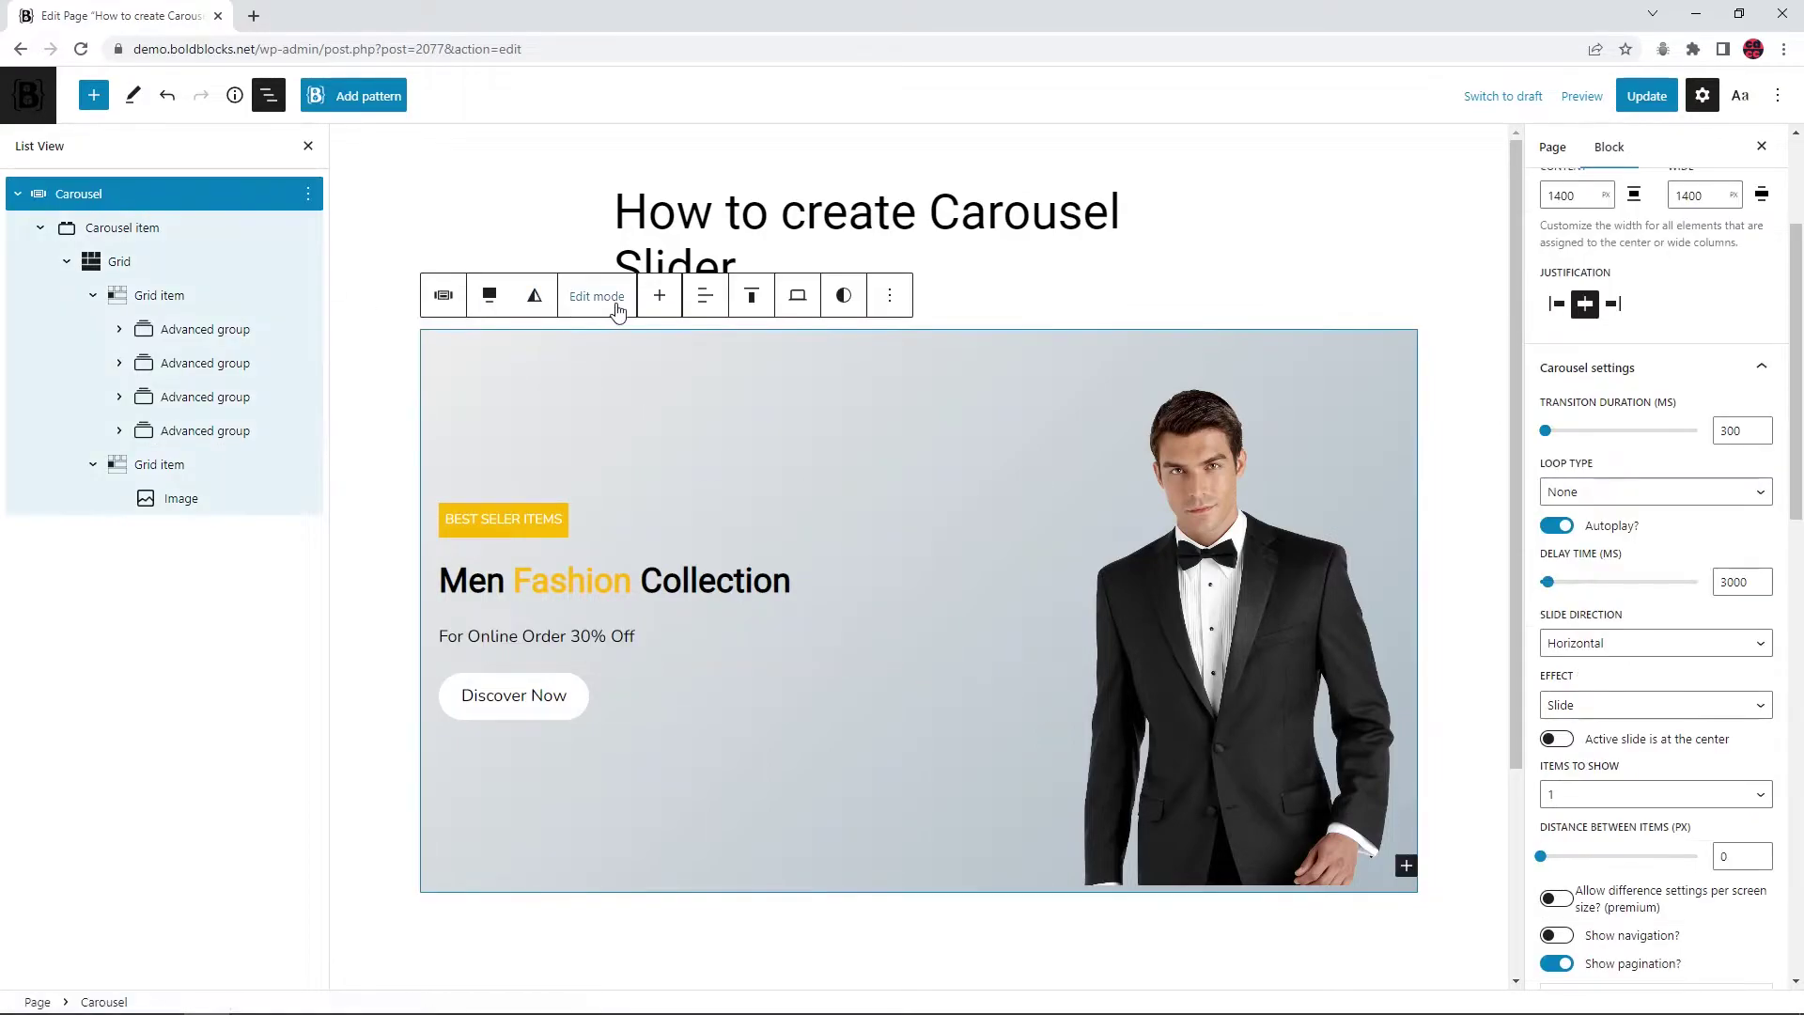
{"action": "left_click", "coordinate": [616, 304]}
{"action": "left_click", "coordinate": [682, 364]}
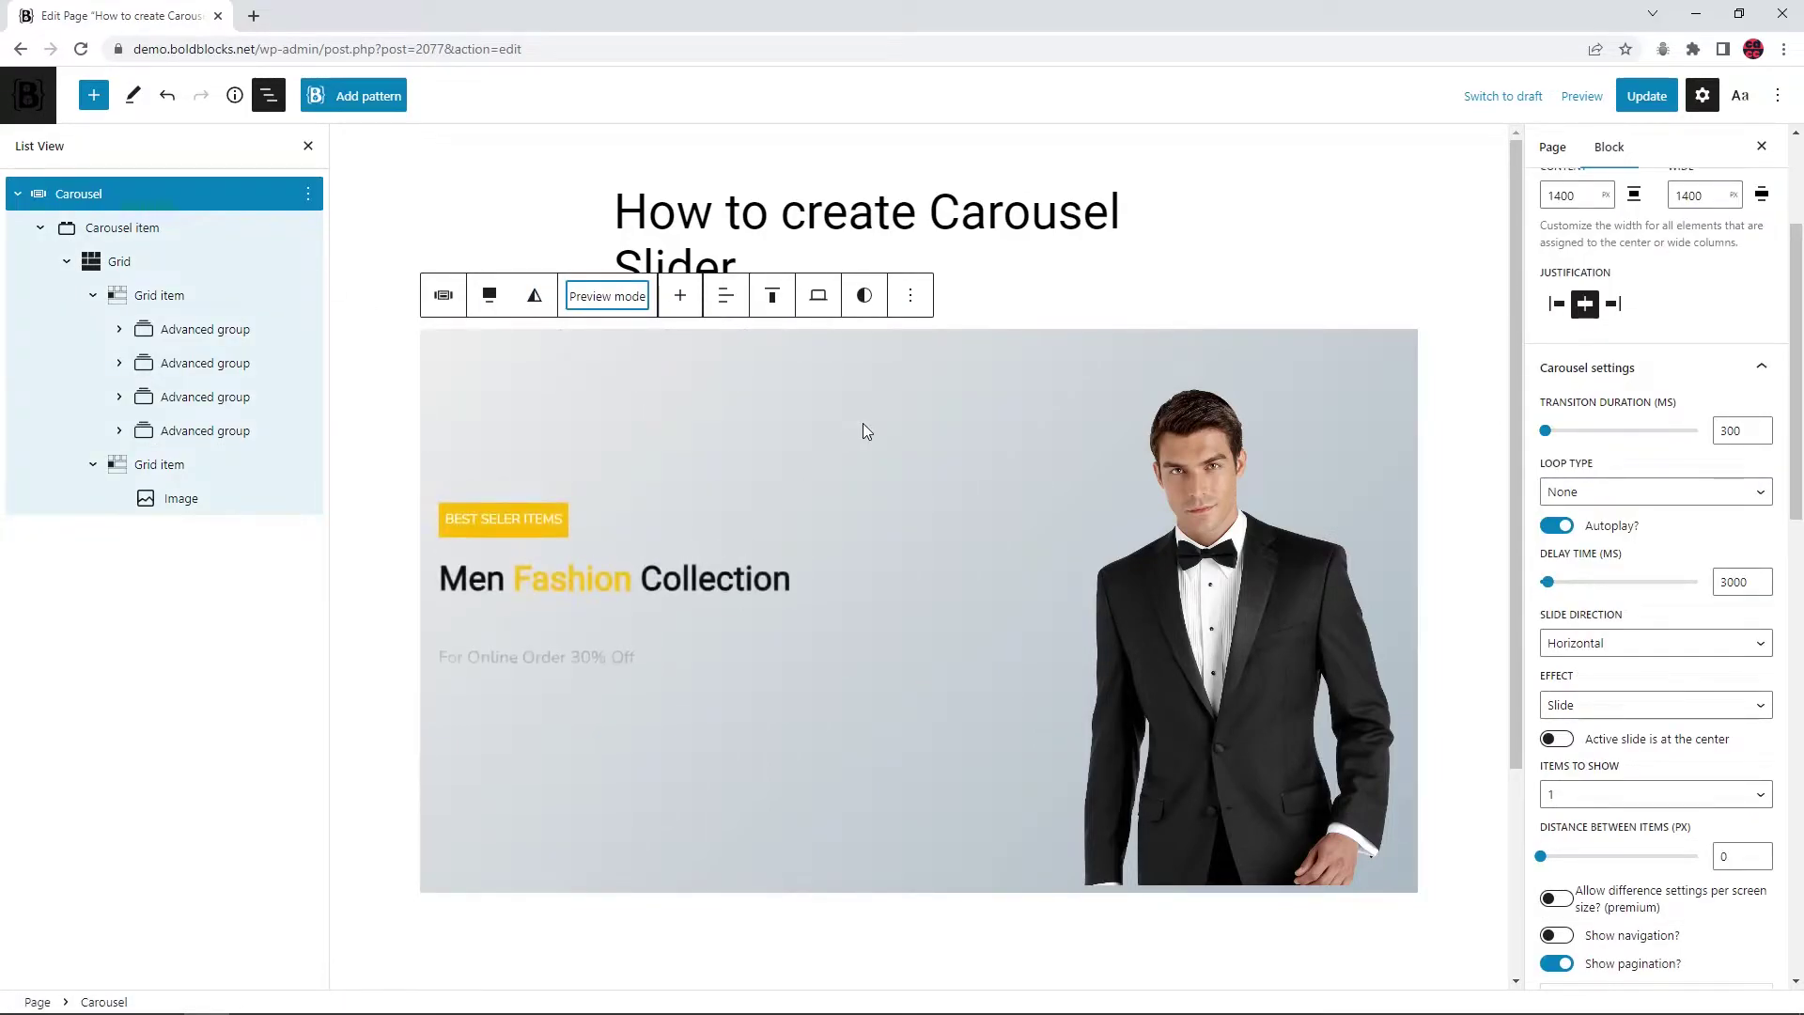
{"action": "left_click", "coordinate": [605, 299]}
{"action": "left_click", "coordinate": [658, 363]}
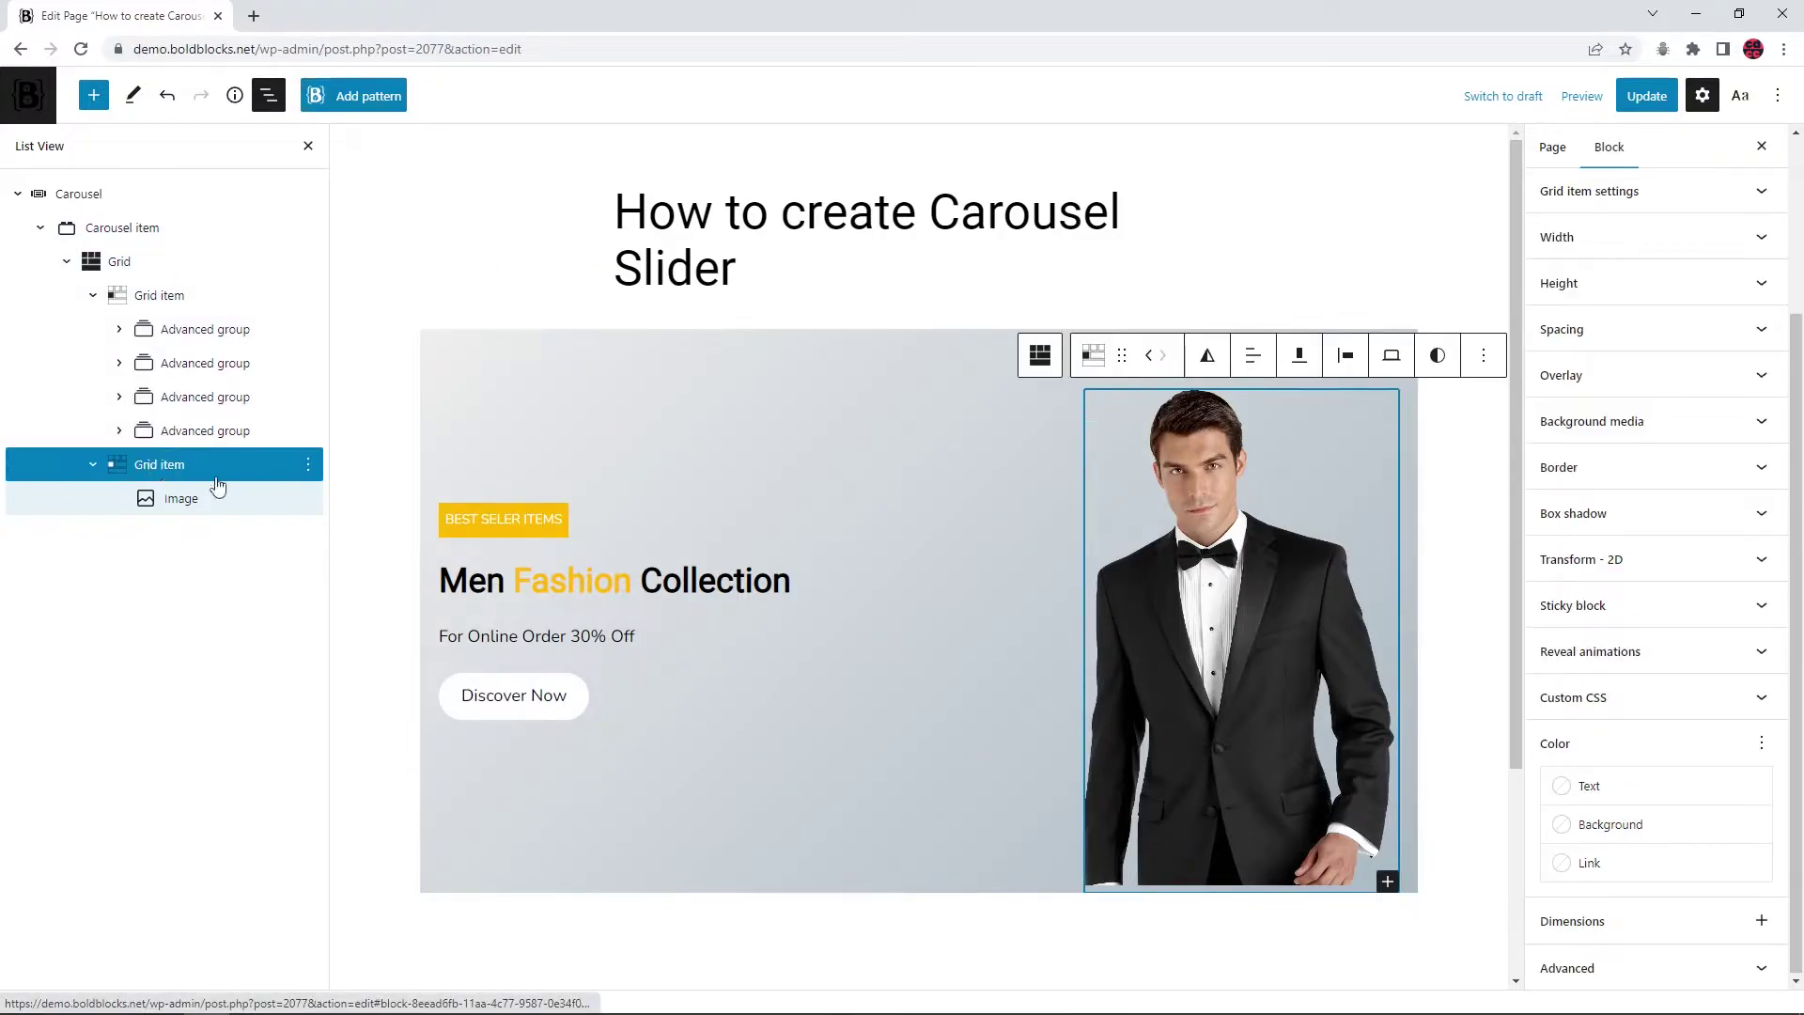
Give the grid item holding the man's image a fadeInRightSmall reveal animation and adjust its duration
{"action": "left_click", "coordinate": [1723, 655]}
{"action": "left_click", "coordinate": [1607, 693]}
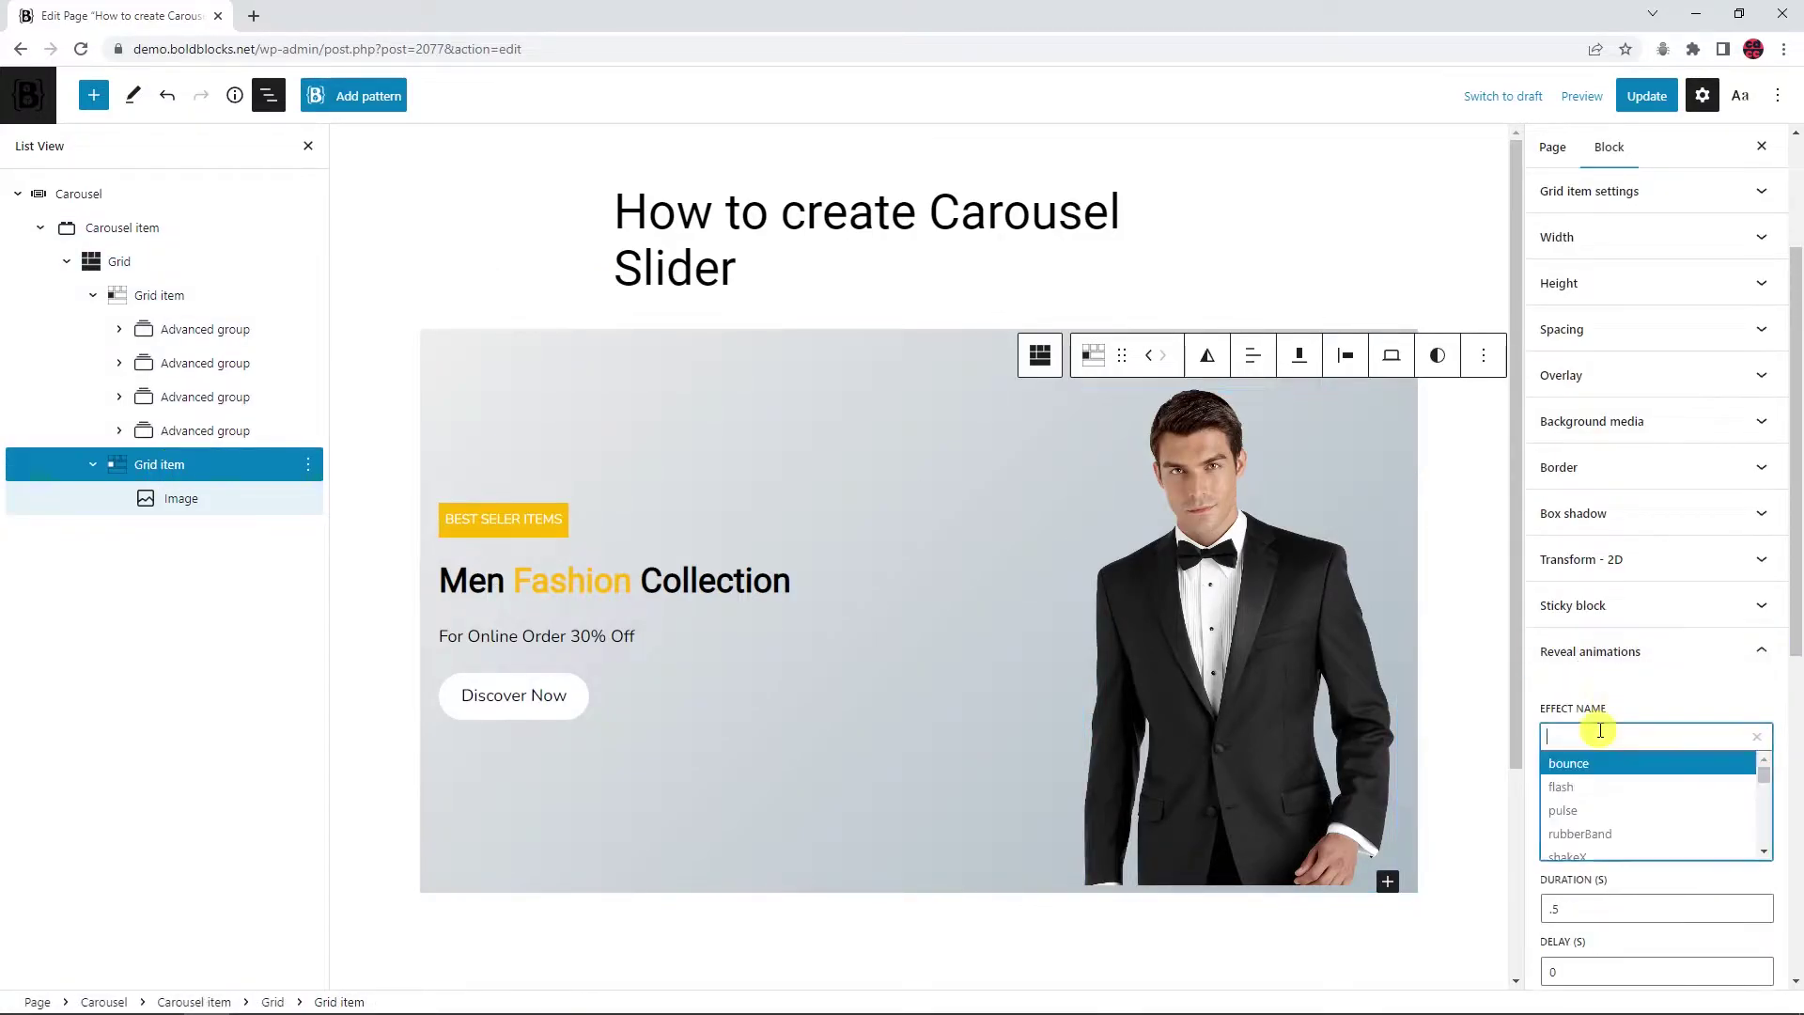
{"action": "type", "text": "fadeinrightsmall"}
{"action": "key", "text": "Return"}
{"action": "left_click", "coordinate": [1761, 796]}
Preview the carousel with the image's reveal animation included, and switch back to edit mode
{"action": "left_click", "coordinate": [143, 198]}
{"action": "left_click", "coordinate": [607, 296]}
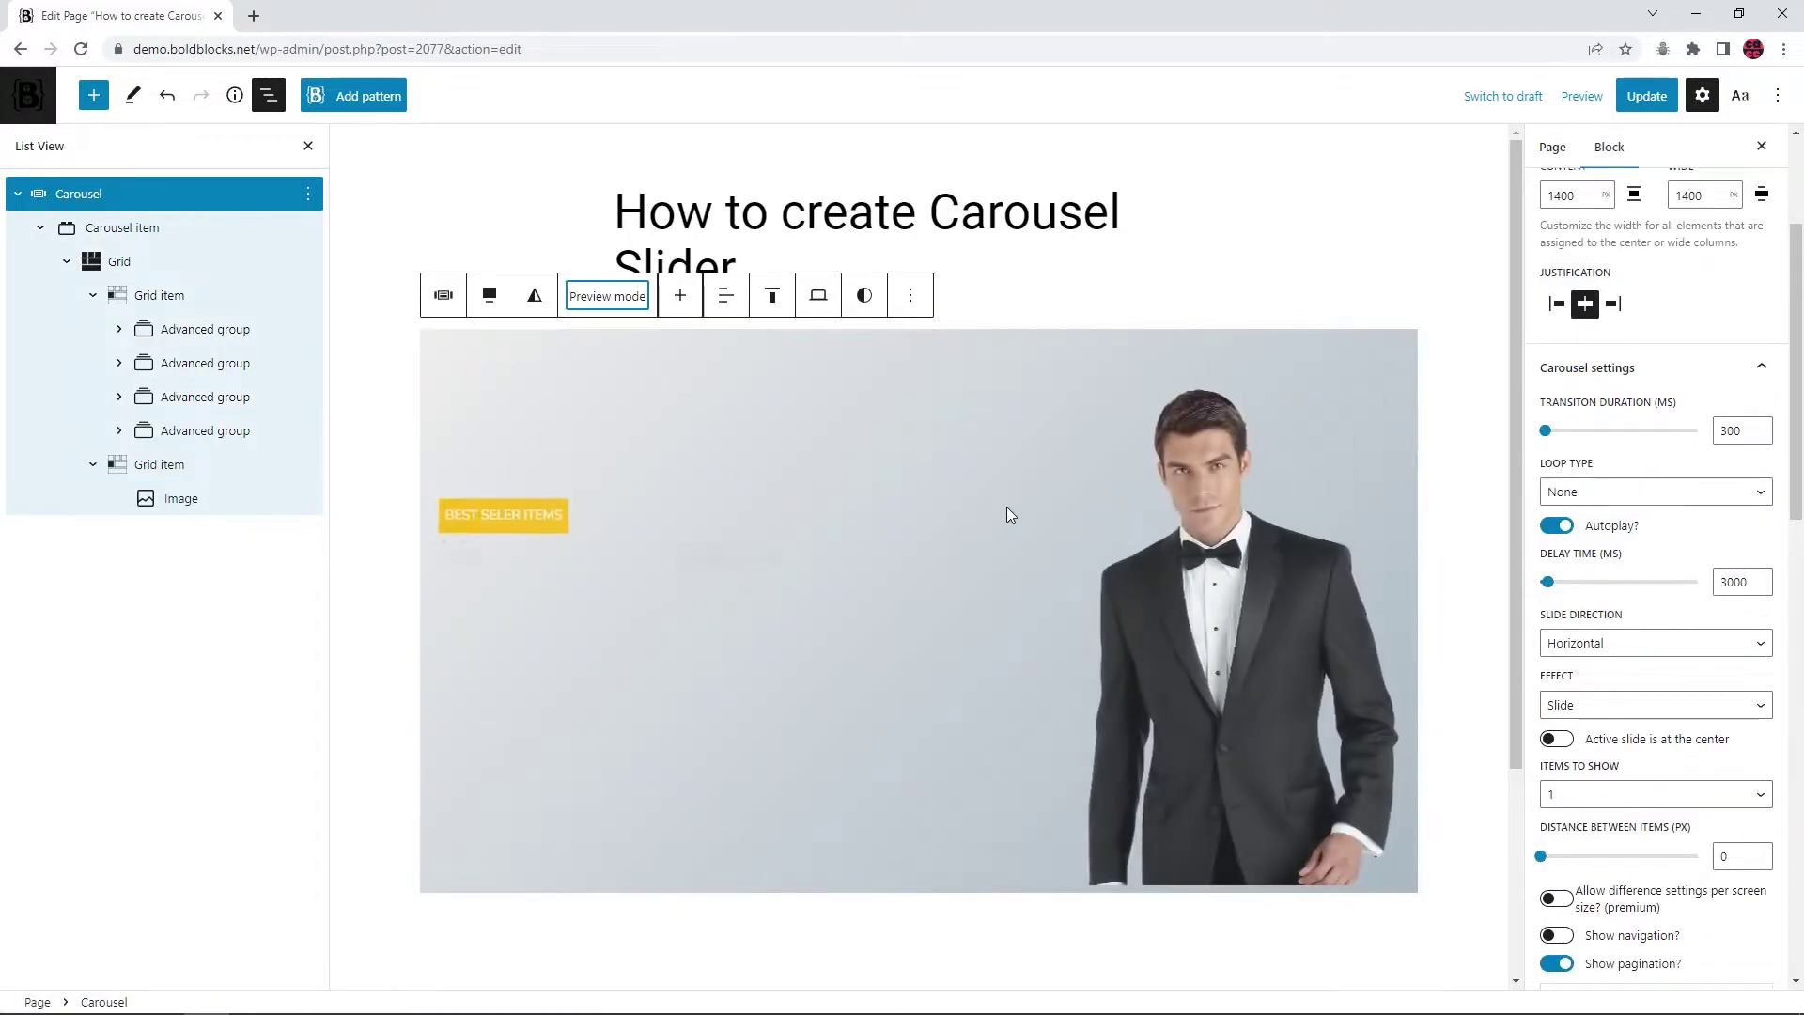
{"action": "left_click", "coordinate": [607, 296]}
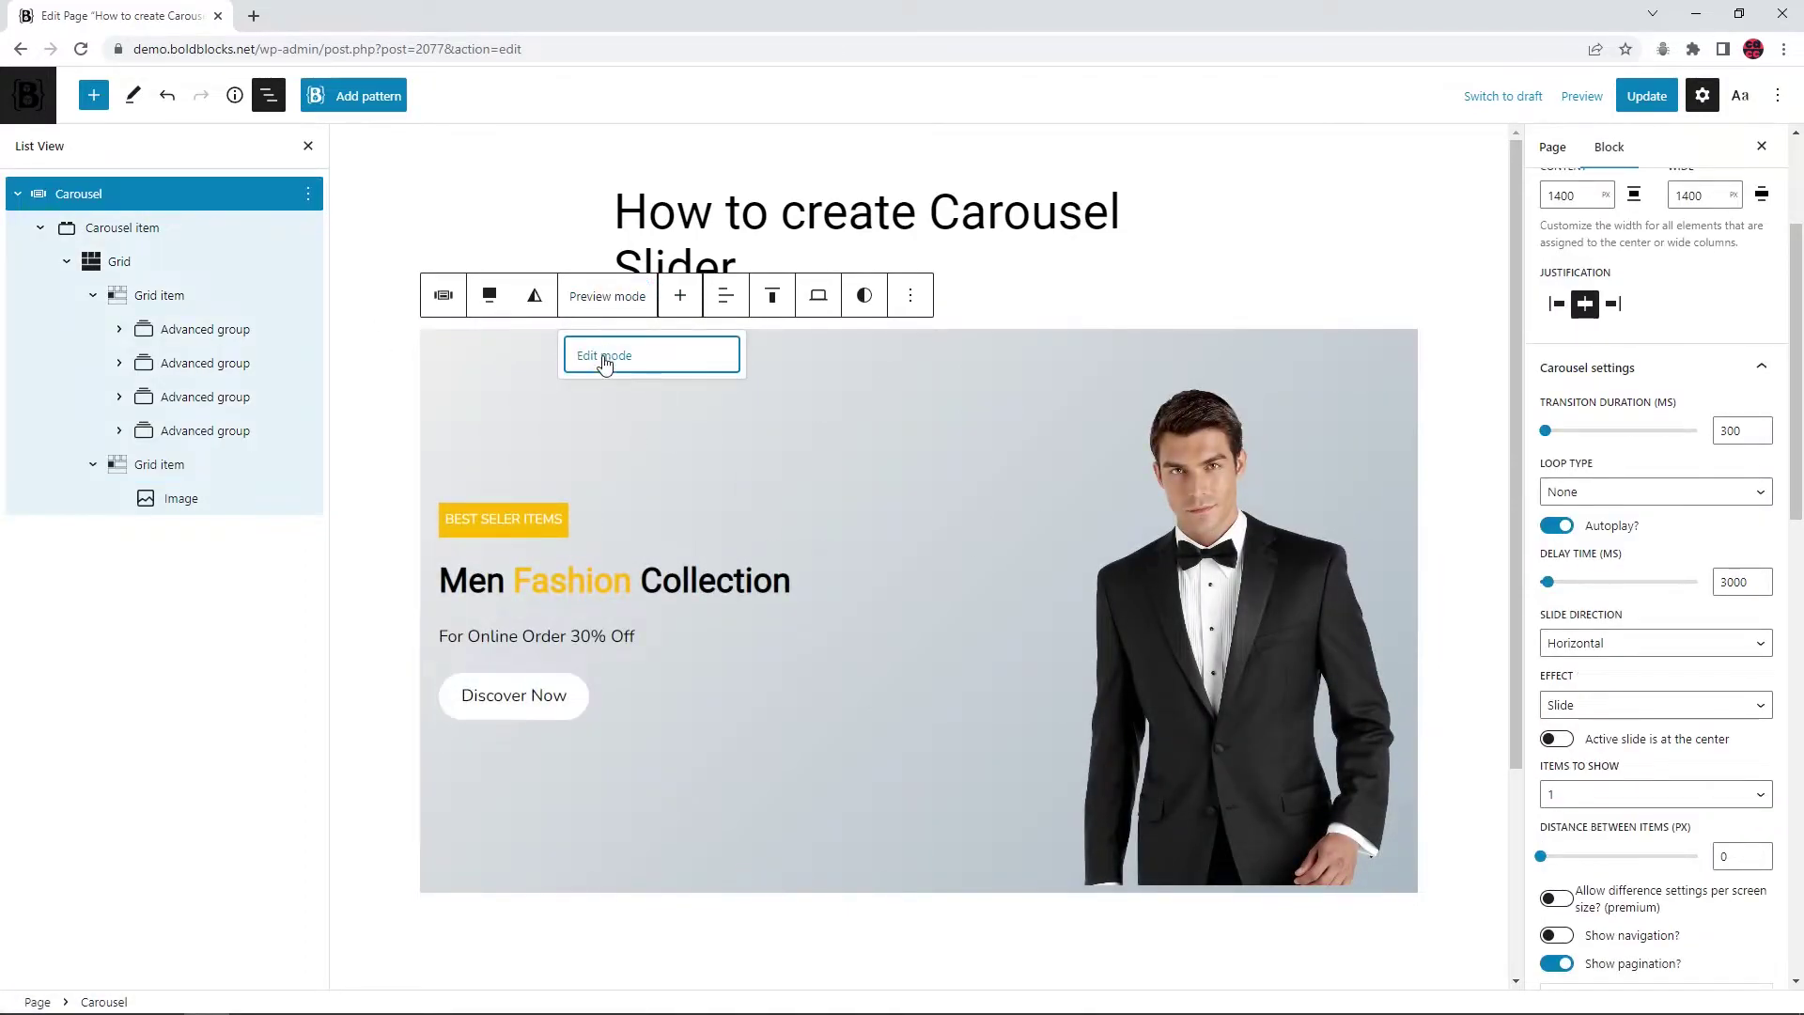
{"action": "left_click", "coordinate": [604, 364]}
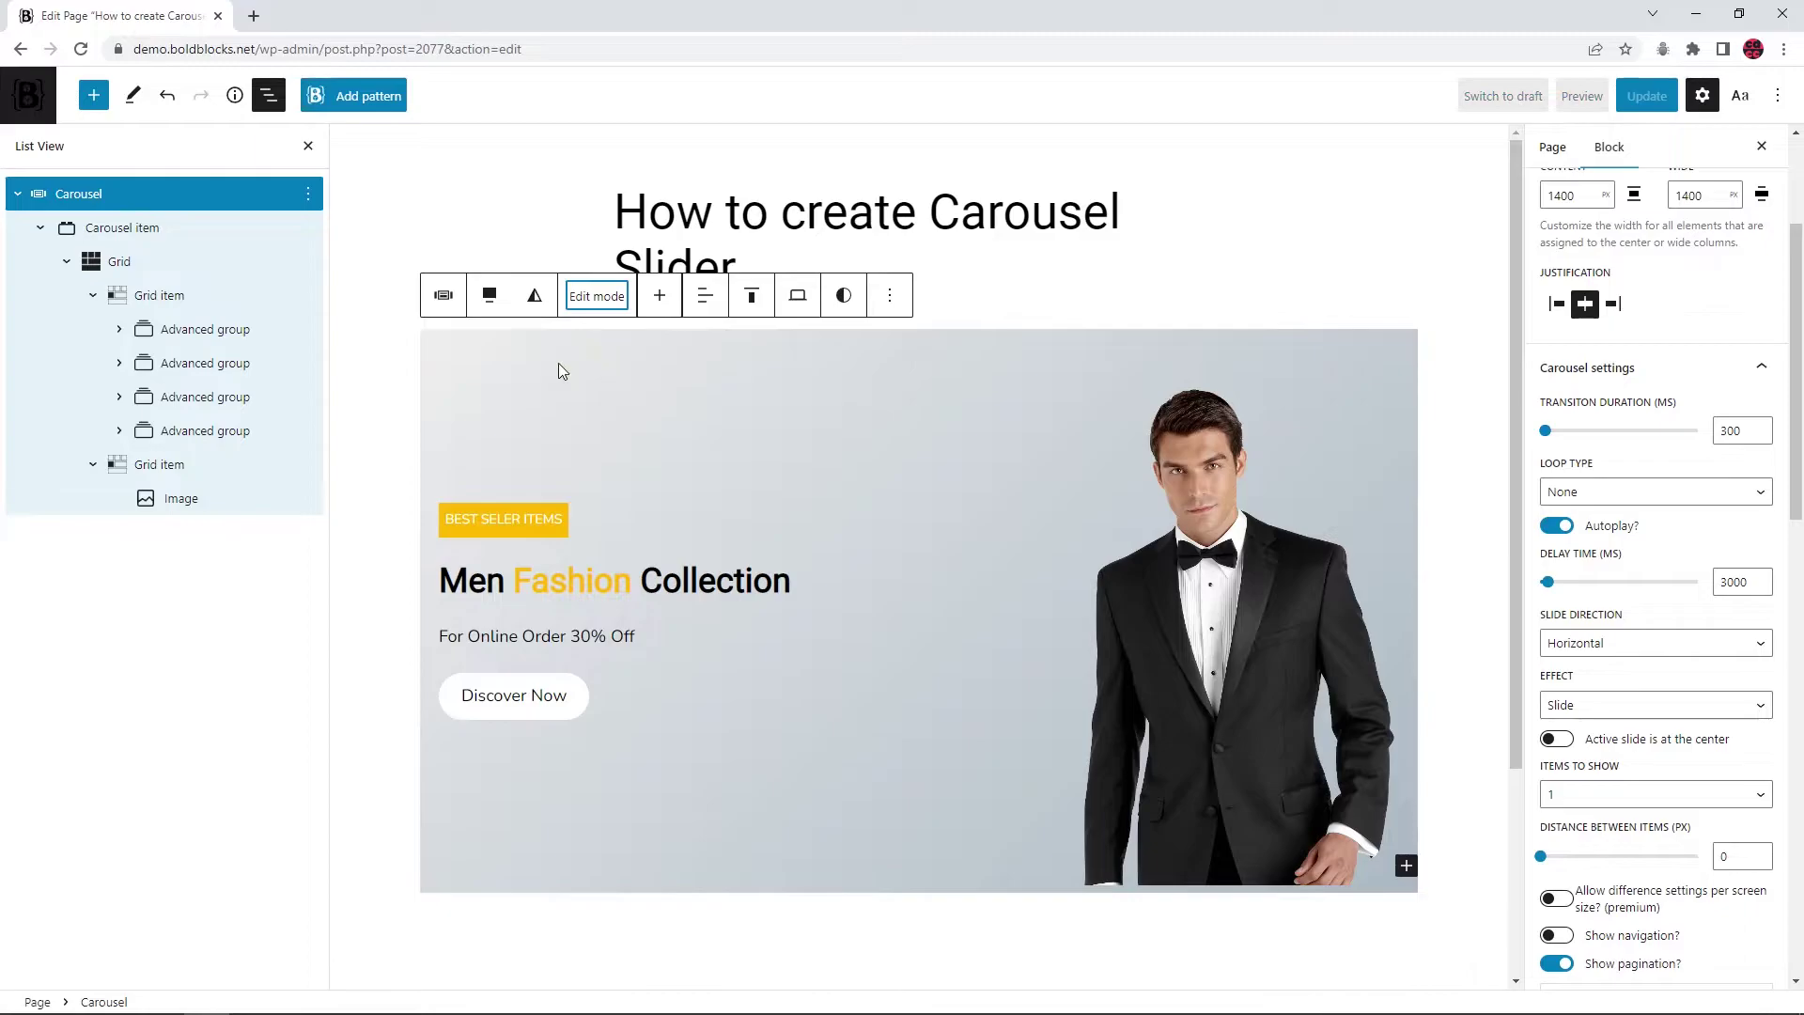
Duplicate the carousel item to create a second slide
{"action": "left_click", "coordinate": [158, 237]}
{"action": "left_click", "coordinate": [307, 228]}
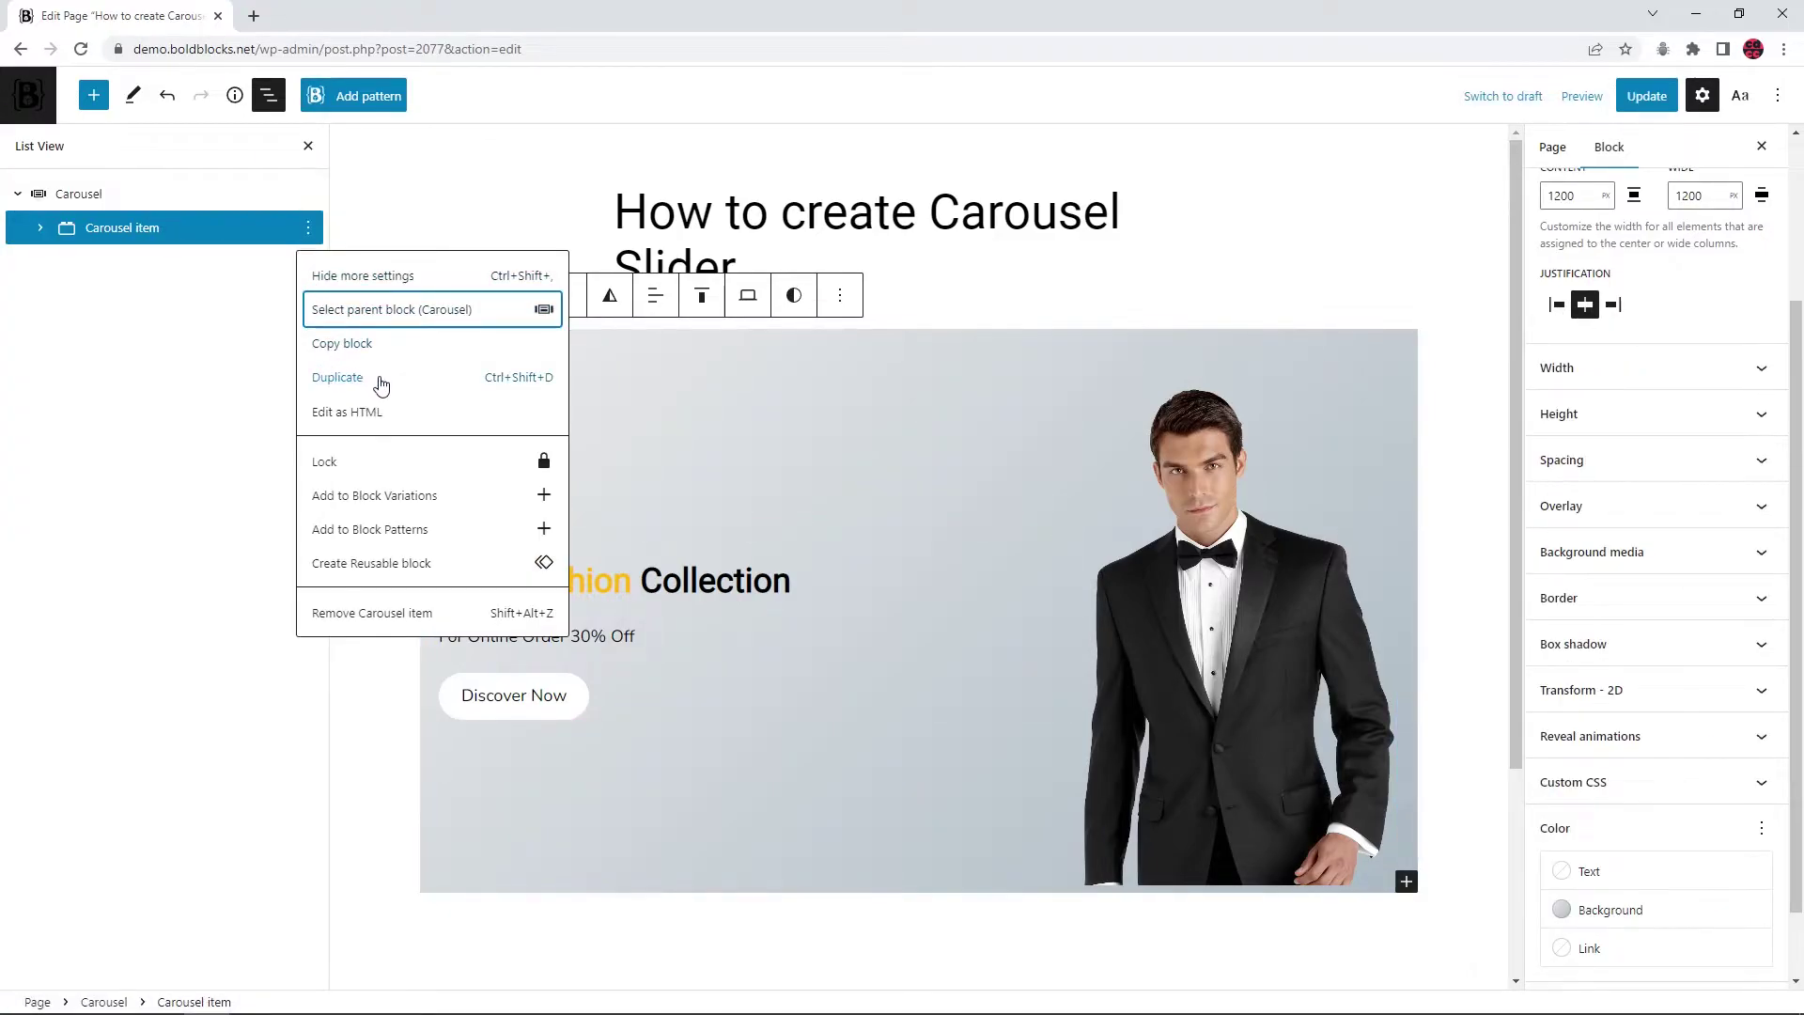
{"action": "left_click", "coordinate": [338, 377]}
Replace the second slide's image with shoes.png from the media library
{"action": "left_click_drag", "start_coordinate": [943, 899], "coordinate": [1095, 887]}
{"action": "left_click", "coordinate": [1198, 602]}
{"action": "left_click", "coordinate": [1430, 322]}
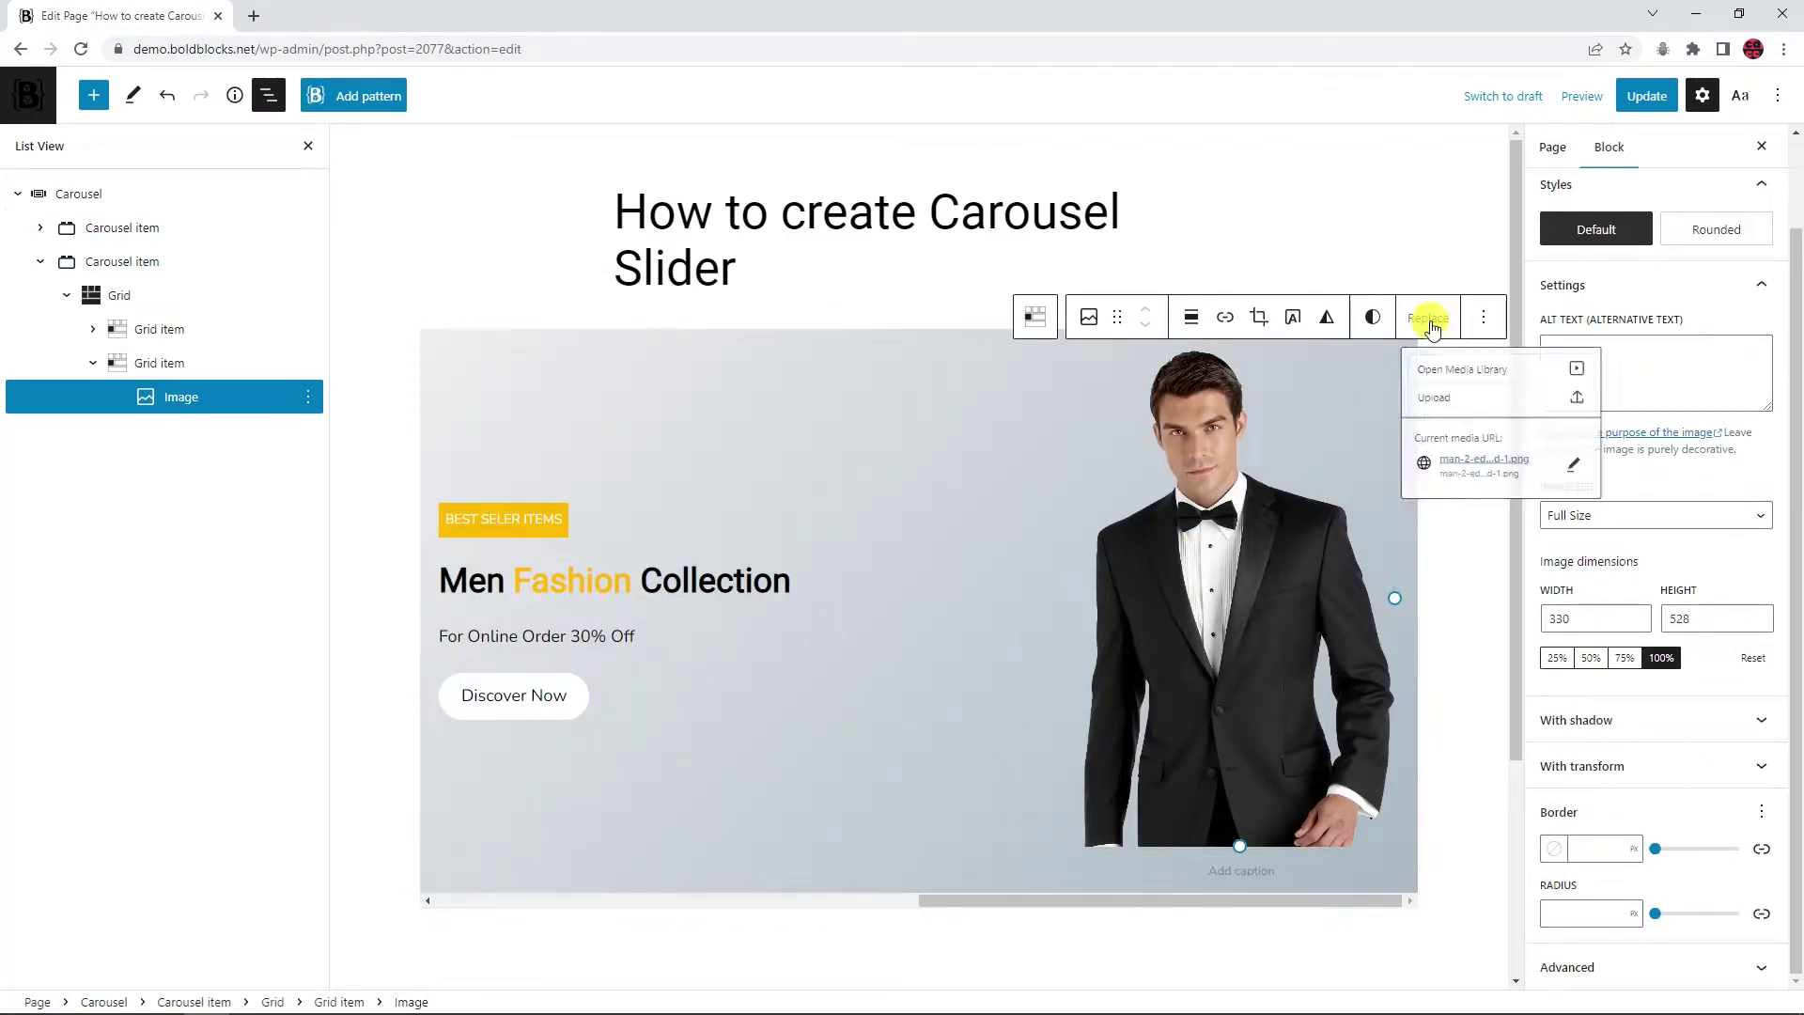
{"action": "left_click", "coordinate": [1439, 378]}
{"action": "left_click", "coordinate": [369, 326]}
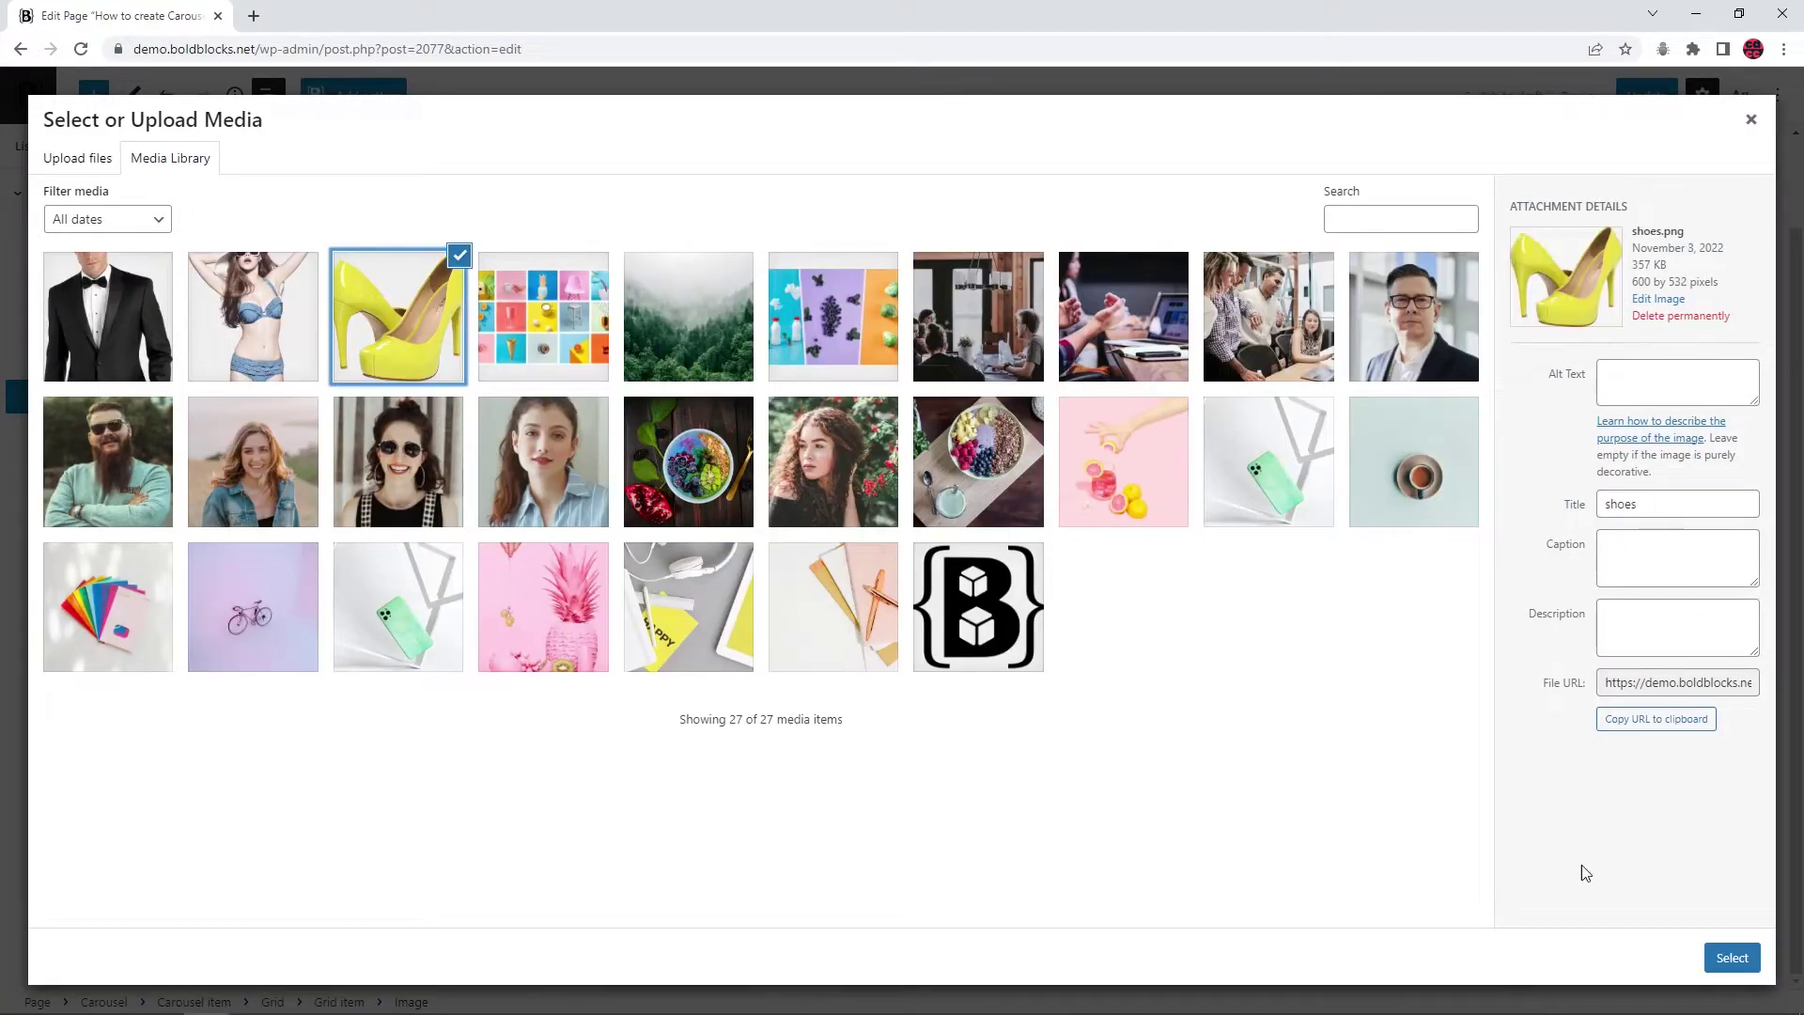
{"action": "left_click", "coordinate": [1727, 957]}
Vertically align the second slide's image grid item to the middle
{"action": "left_click", "coordinate": [158, 365]}
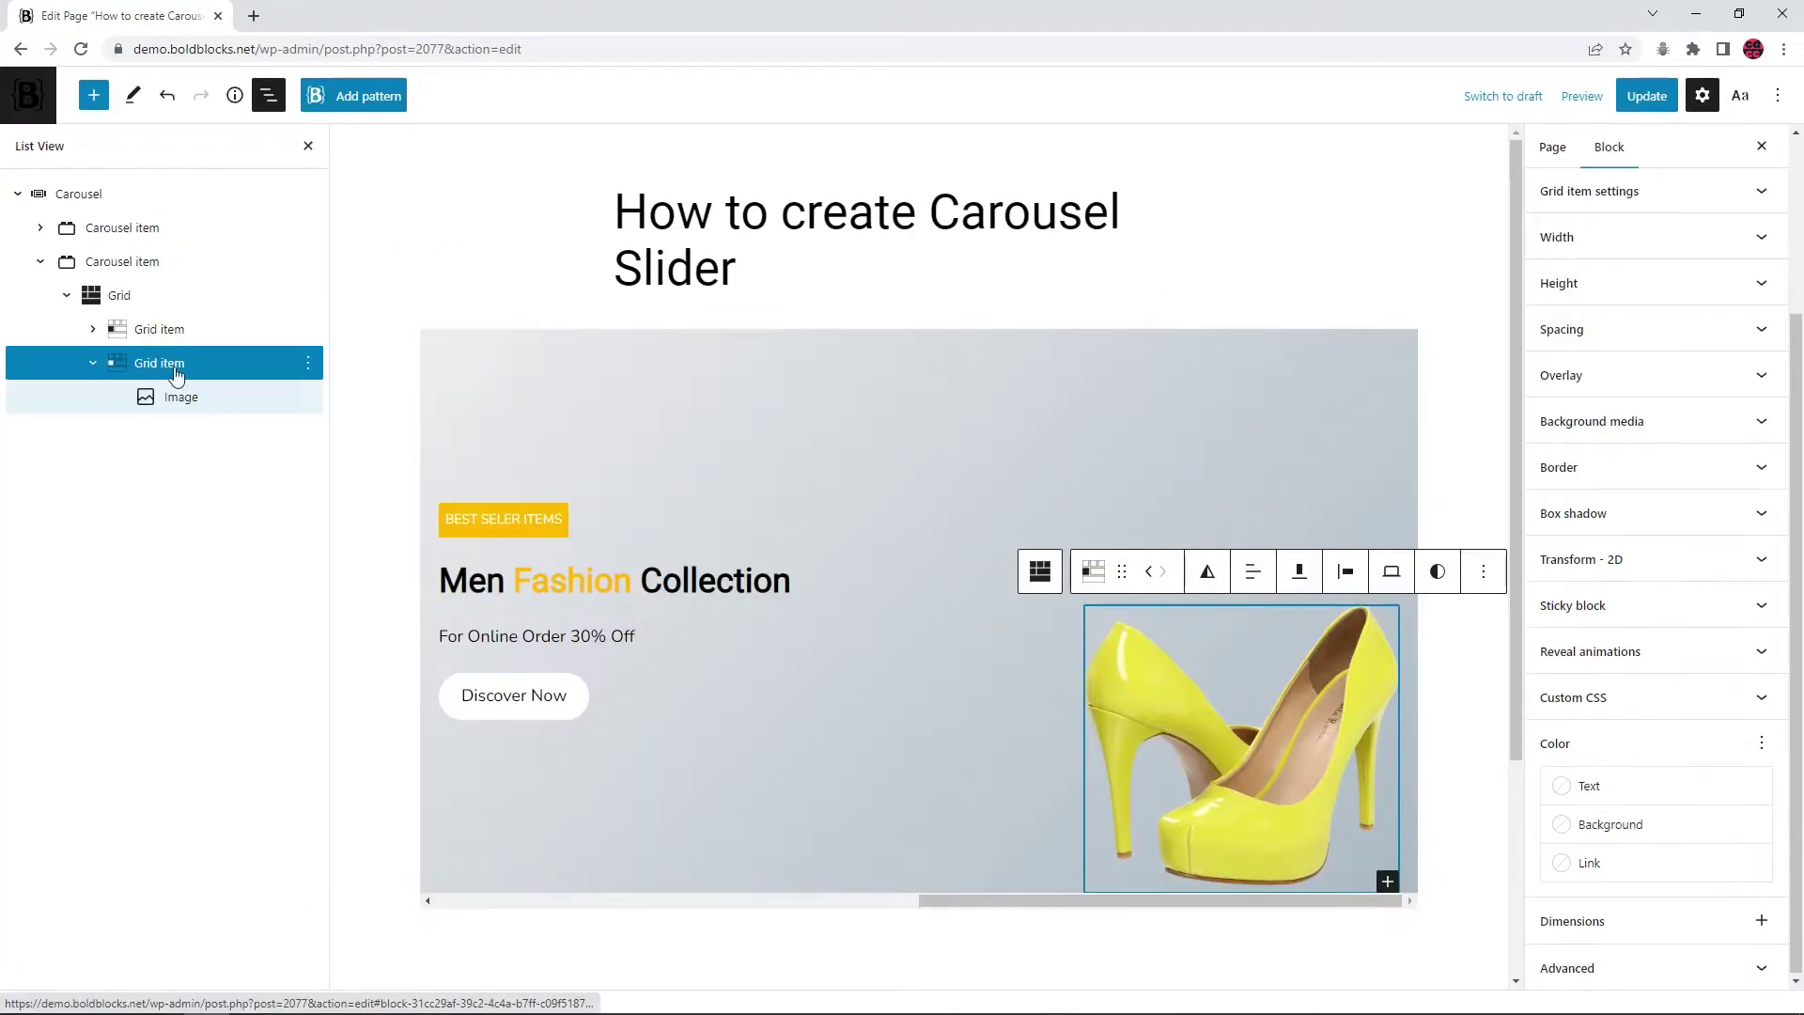
{"action": "left_click", "coordinate": [1301, 572]}
{"action": "left_click", "coordinate": [1354, 667]}
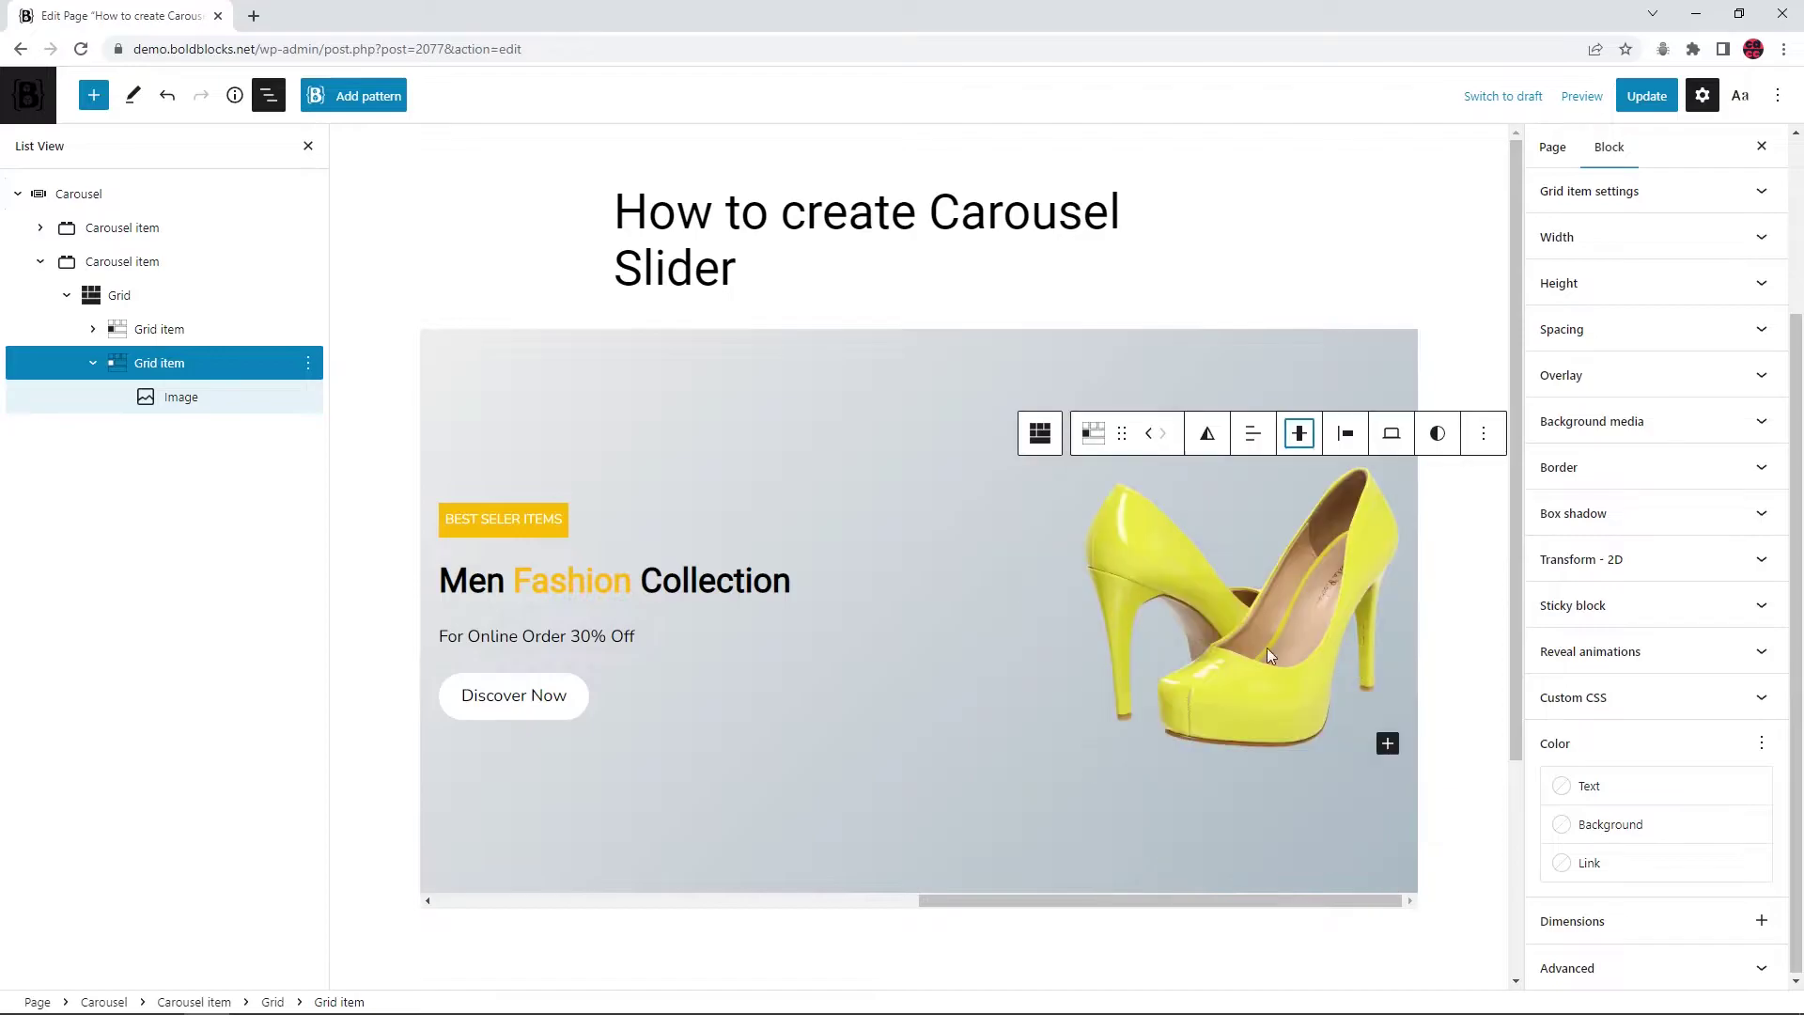
Replace the second slide's heading text with "Shoes For Women"
{"action": "left_click", "coordinate": [480, 587]}
{"action": "left_click_drag", "start_coordinate": [459, 581], "coordinate": [756, 589]}
{"action": "type", "text": "Shoes For Women"}
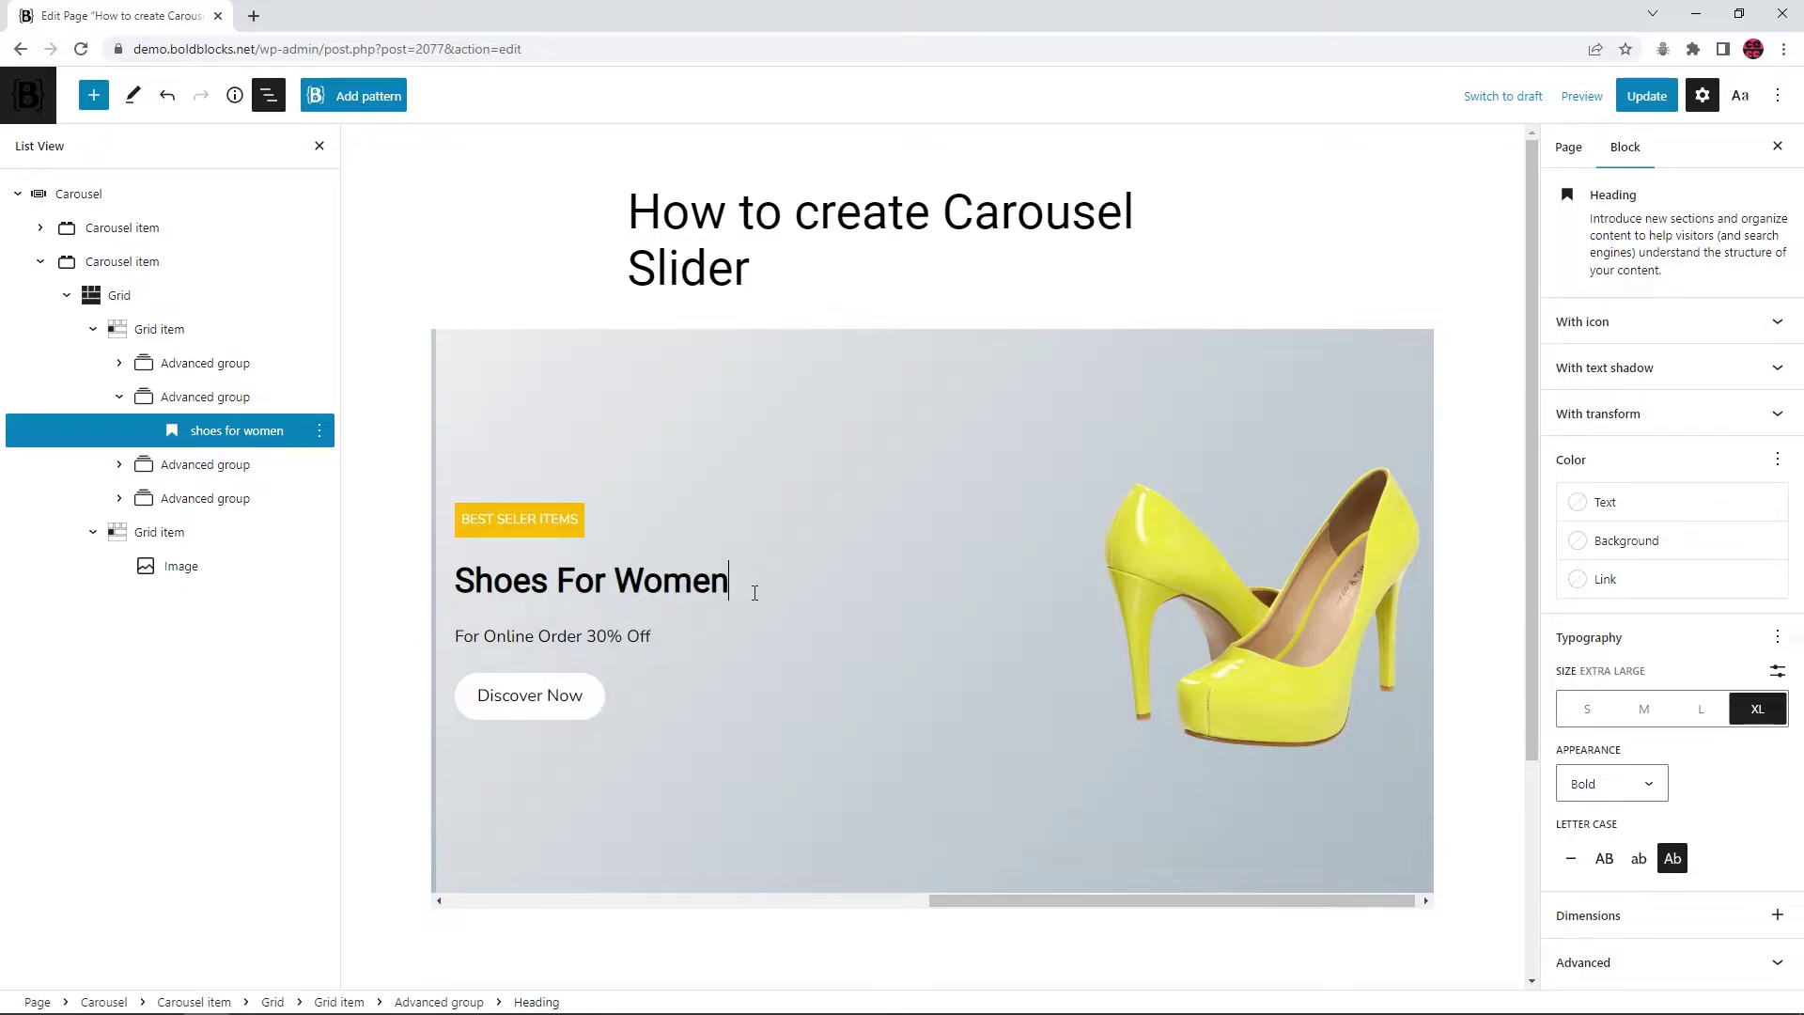
Place the second slide's text grid item after the image and choose the one-third, two-thirds grid layout
{"action": "left_click", "coordinate": [157, 331]}
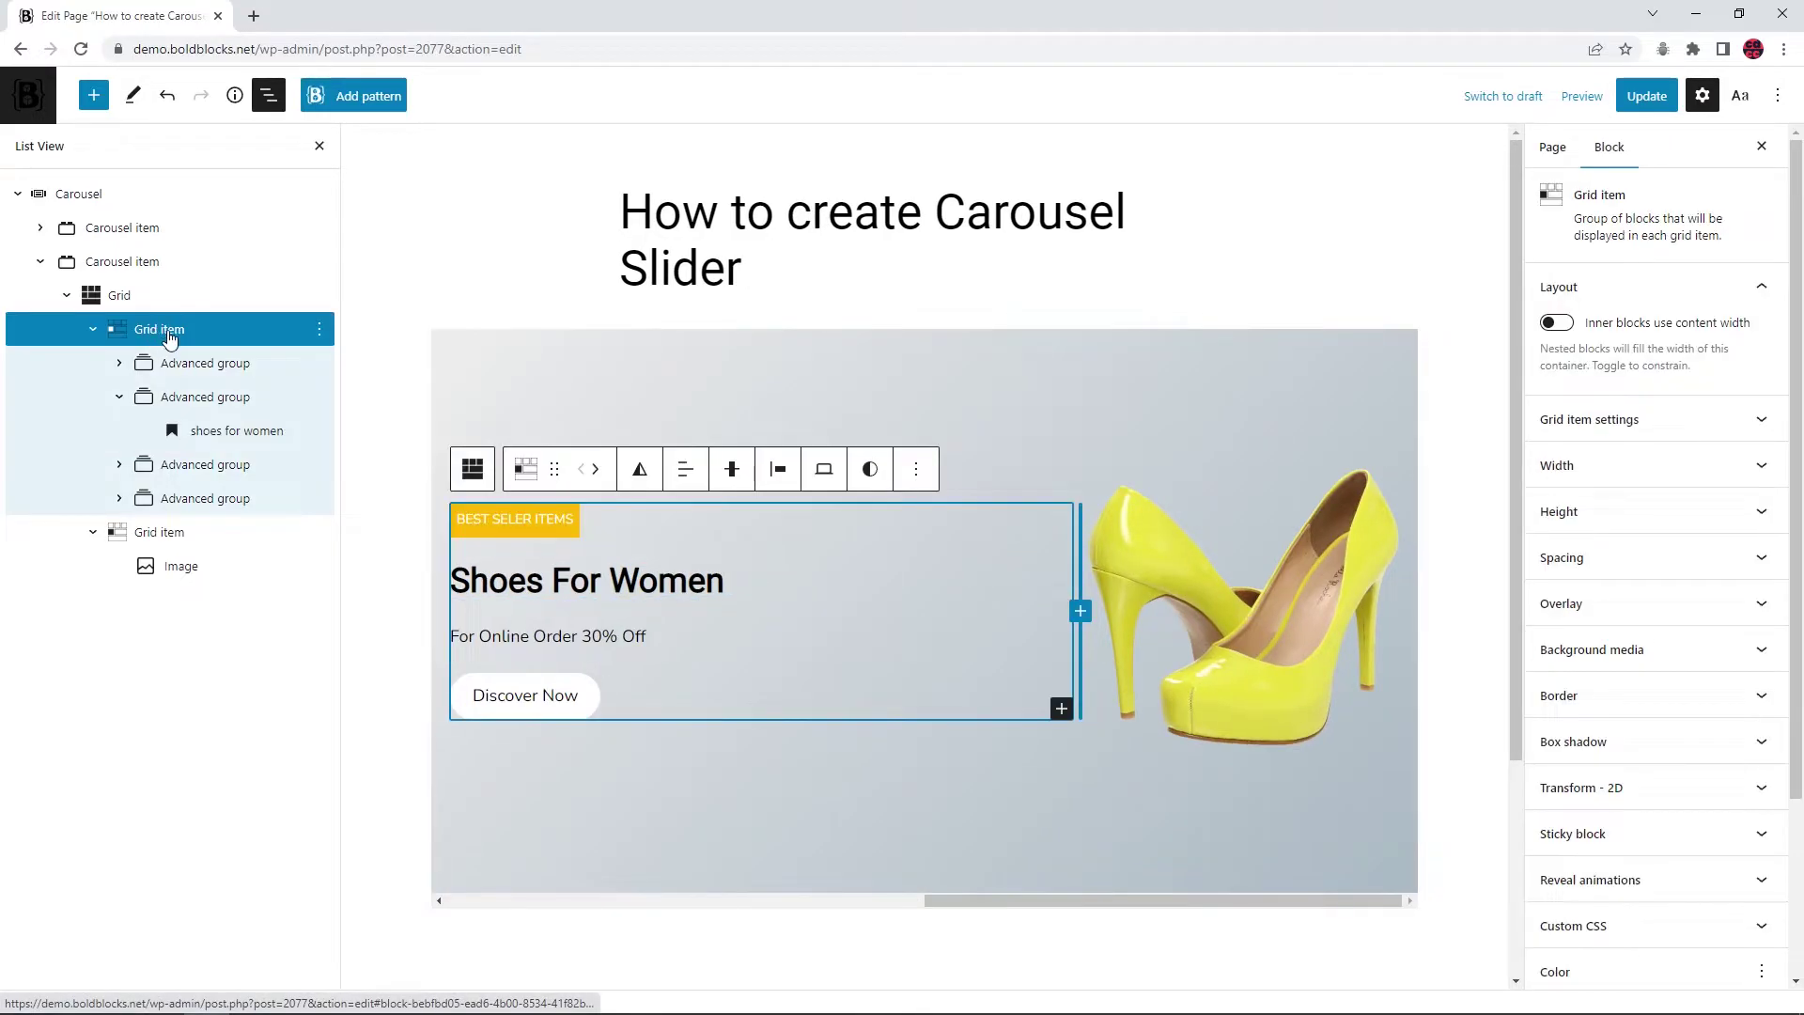
{"action": "left_click", "coordinate": [595, 468]}
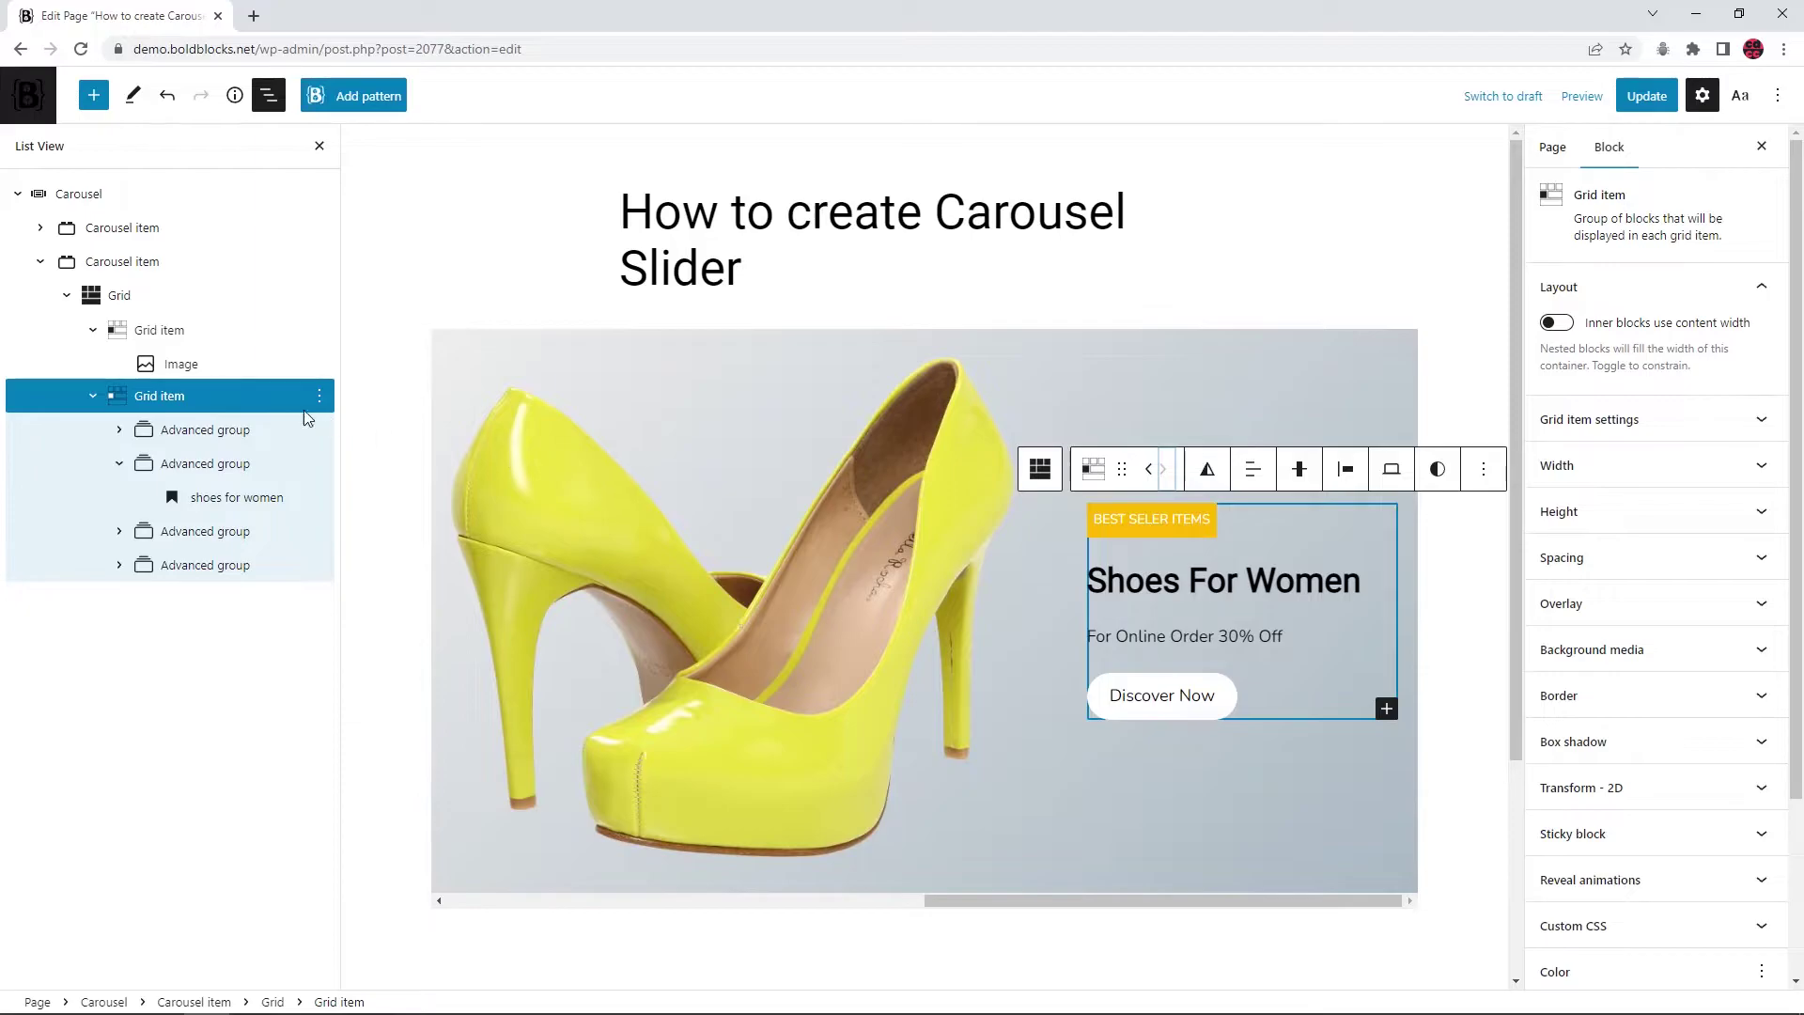
{"action": "left_click", "coordinate": [151, 297]}
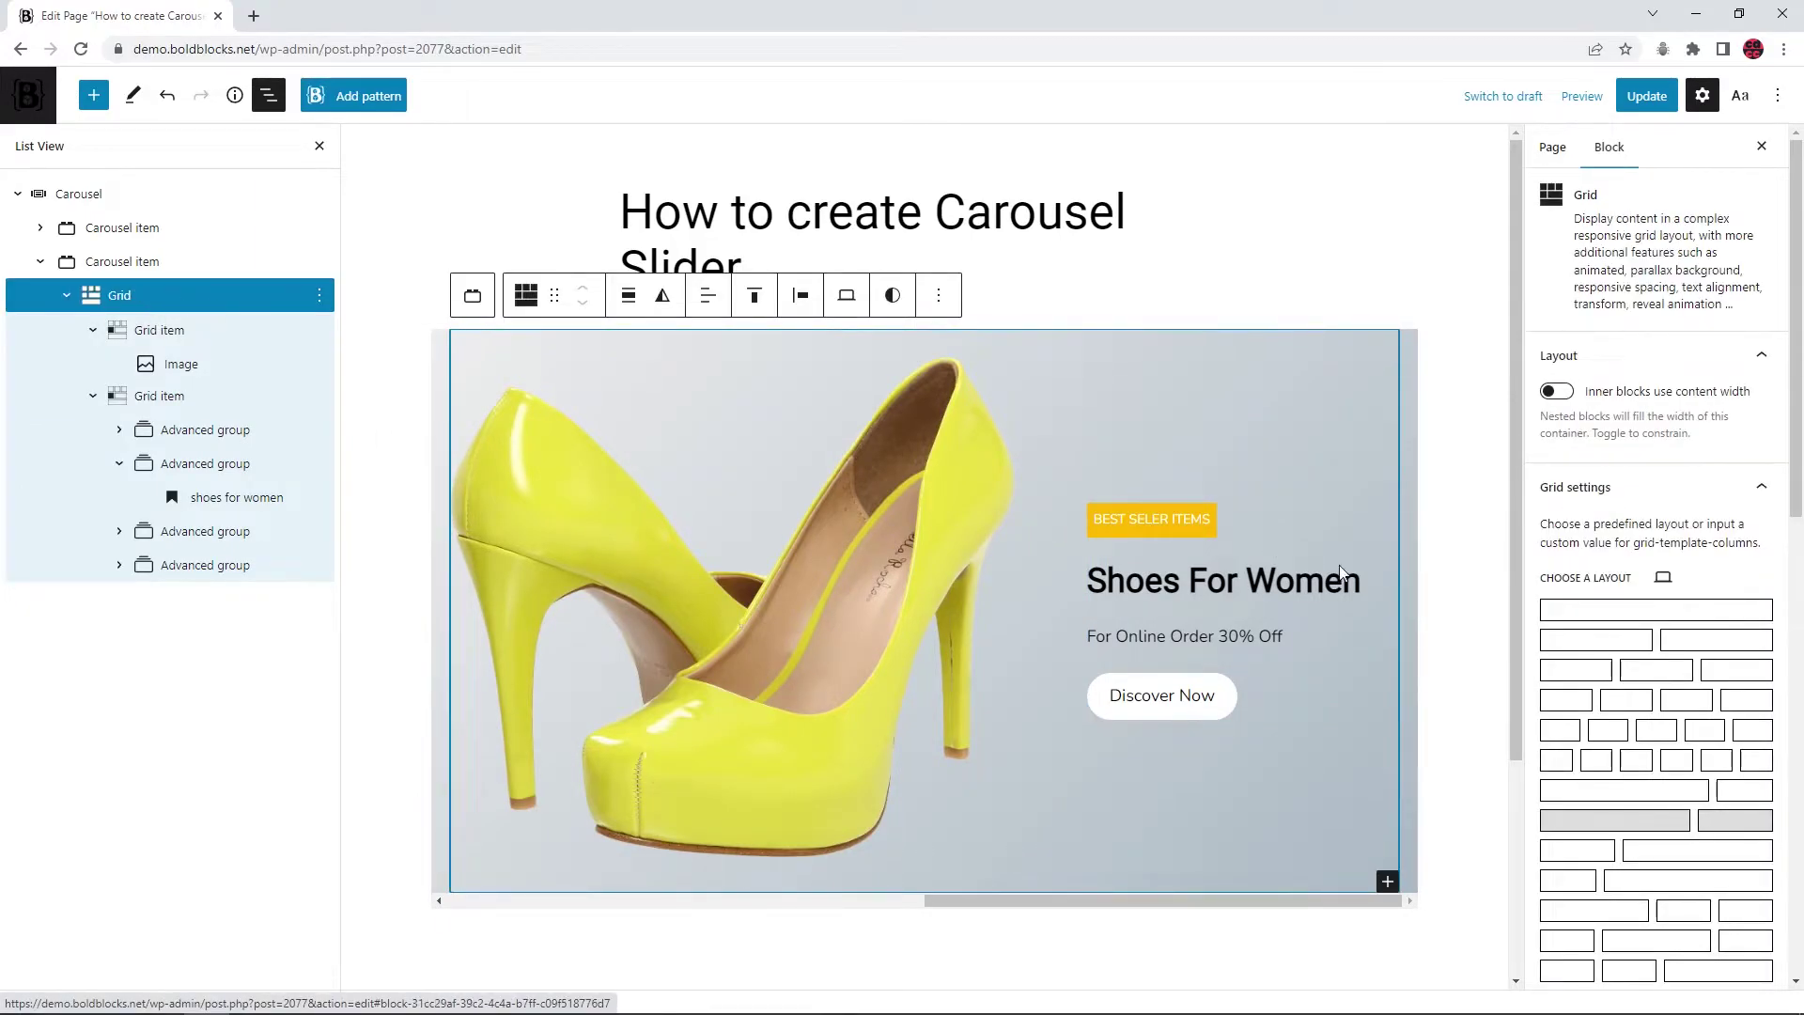
{"action": "left_click", "coordinate": [1679, 850]}
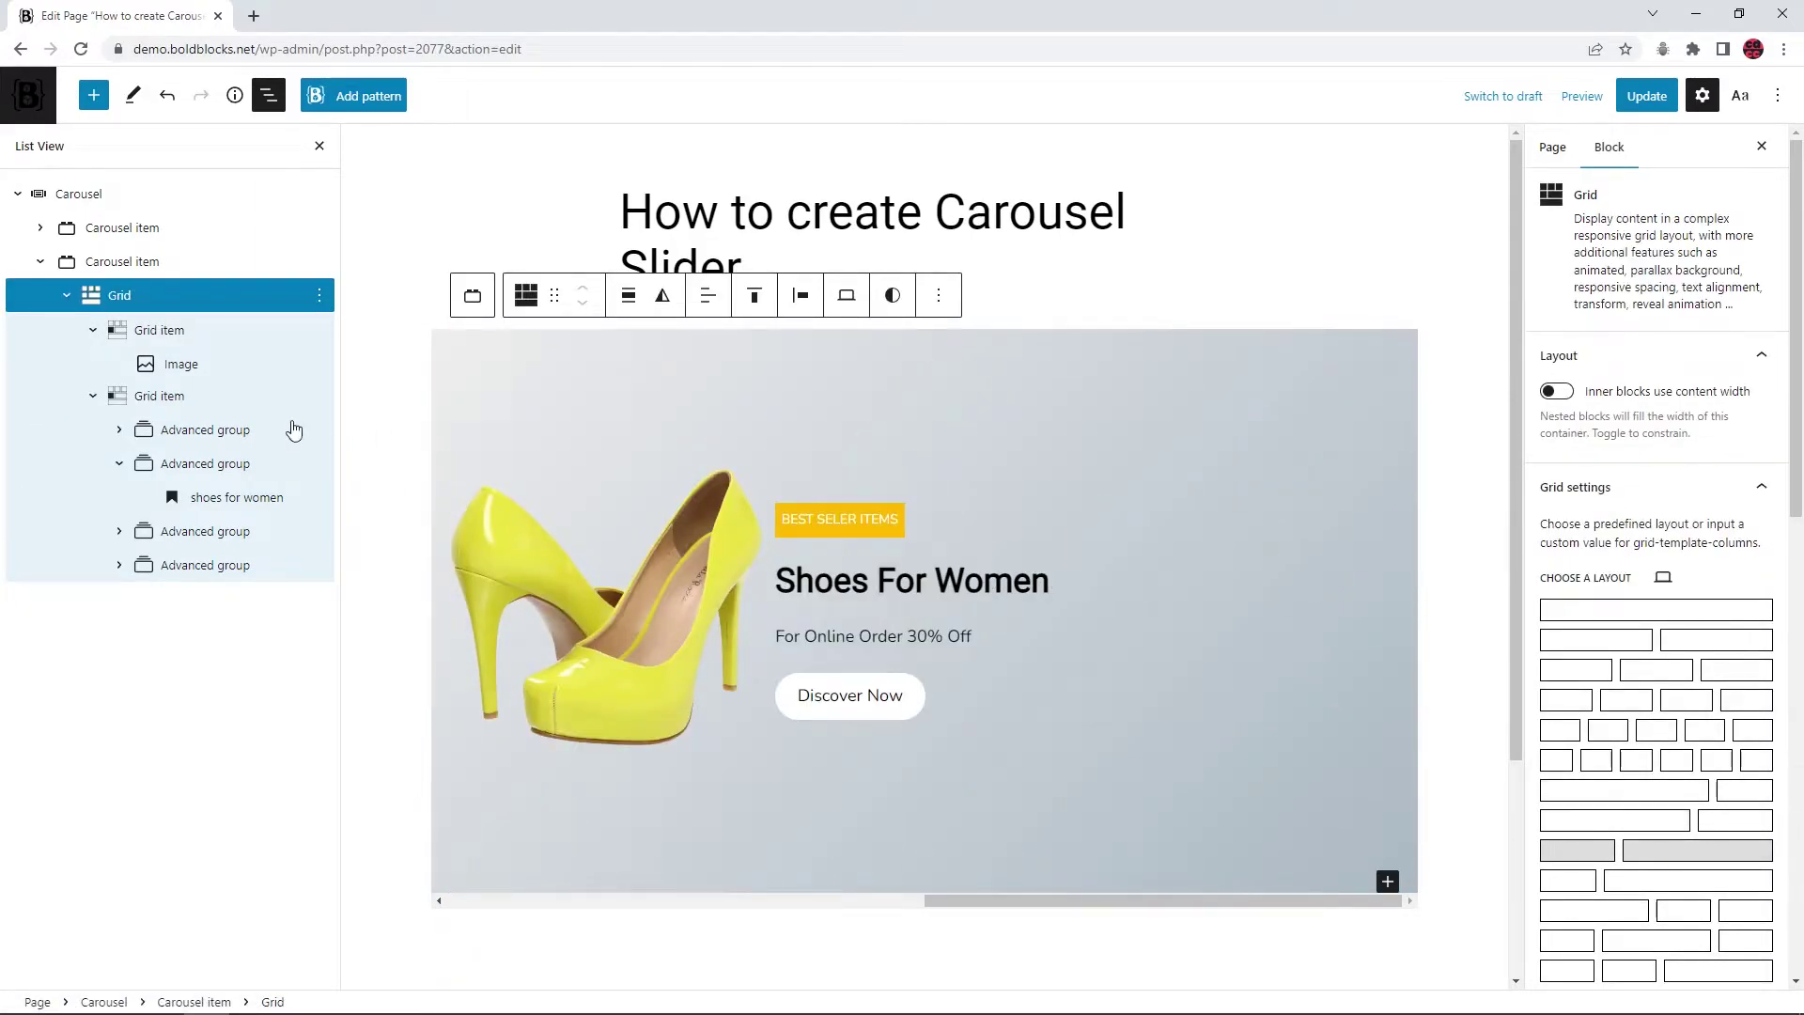
Justify the second slide's text grid item to the right
{"action": "left_click", "coordinate": [193, 395]}
{"action": "left_click", "coordinate": [1105, 477]}
{"action": "left_click", "coordinate": [1117, 598]}
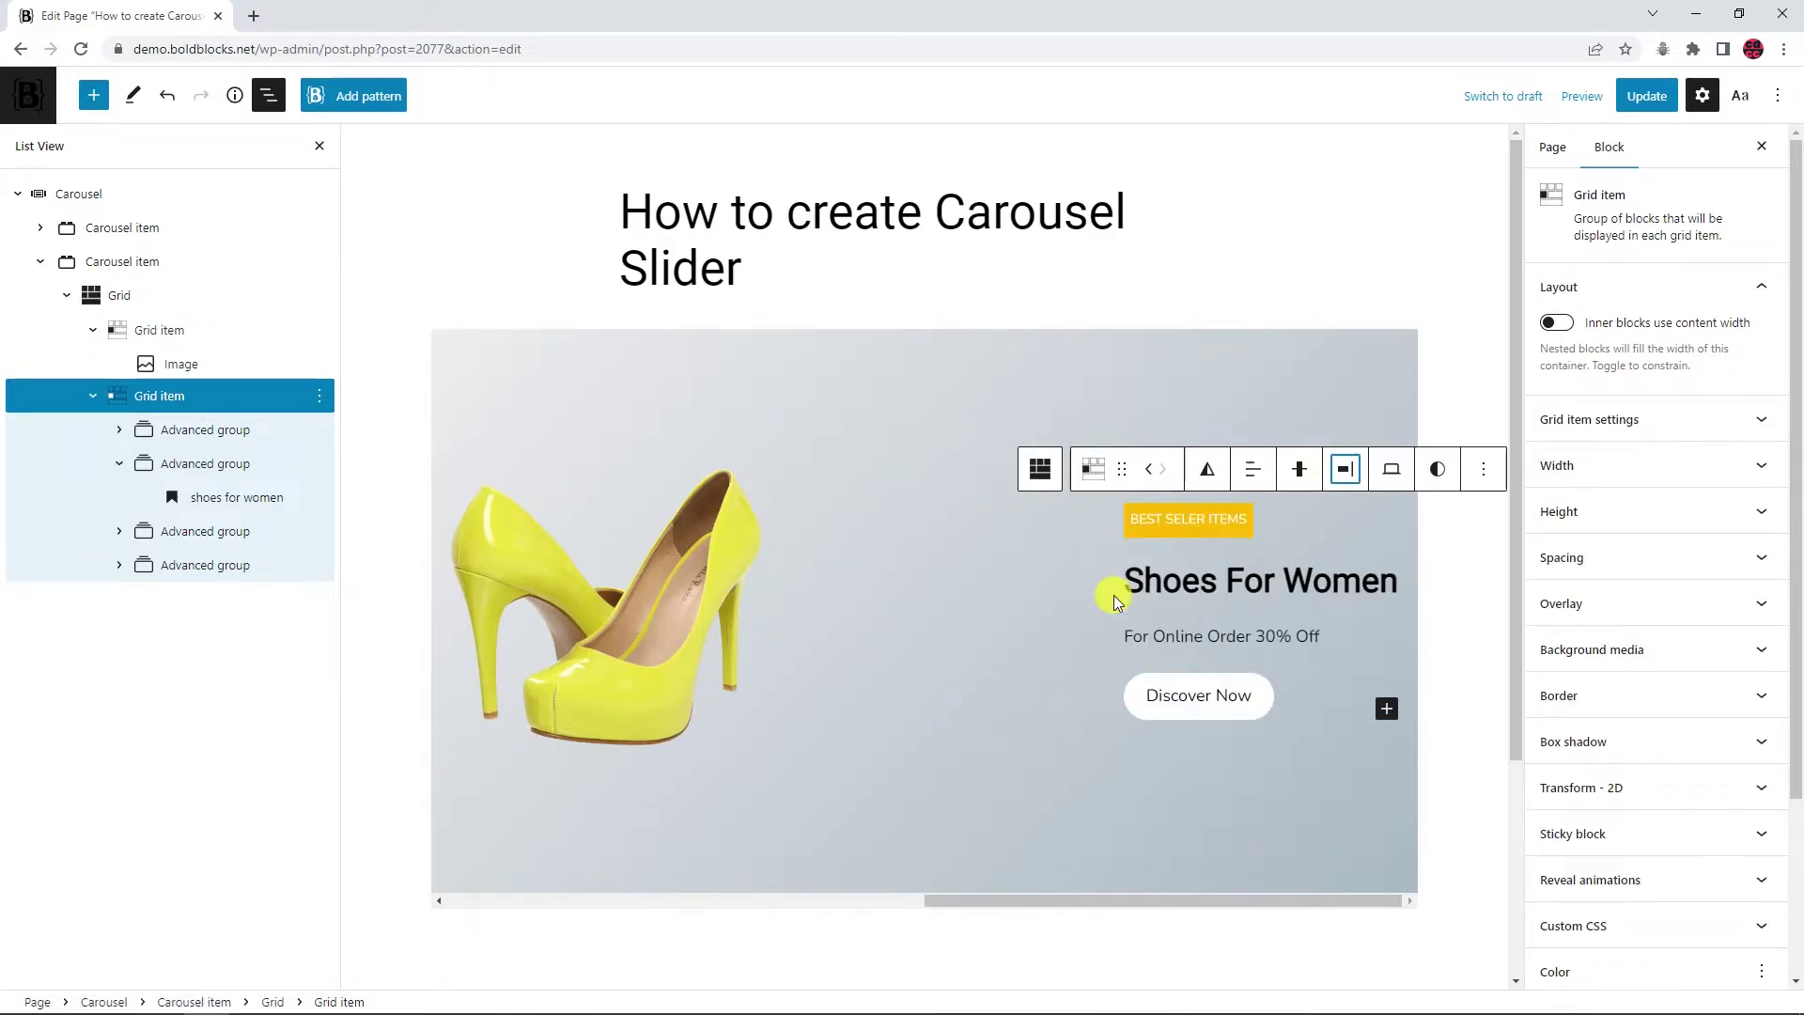
Change the second carousel item's background to the pale yellow to teal default gradient
{"action": "left_click", "coordinate": [190, 261]}
{"action": "scroll", "coordinate": [1680, 773], "scroll_direction": "down", "scroll_amount": 3}
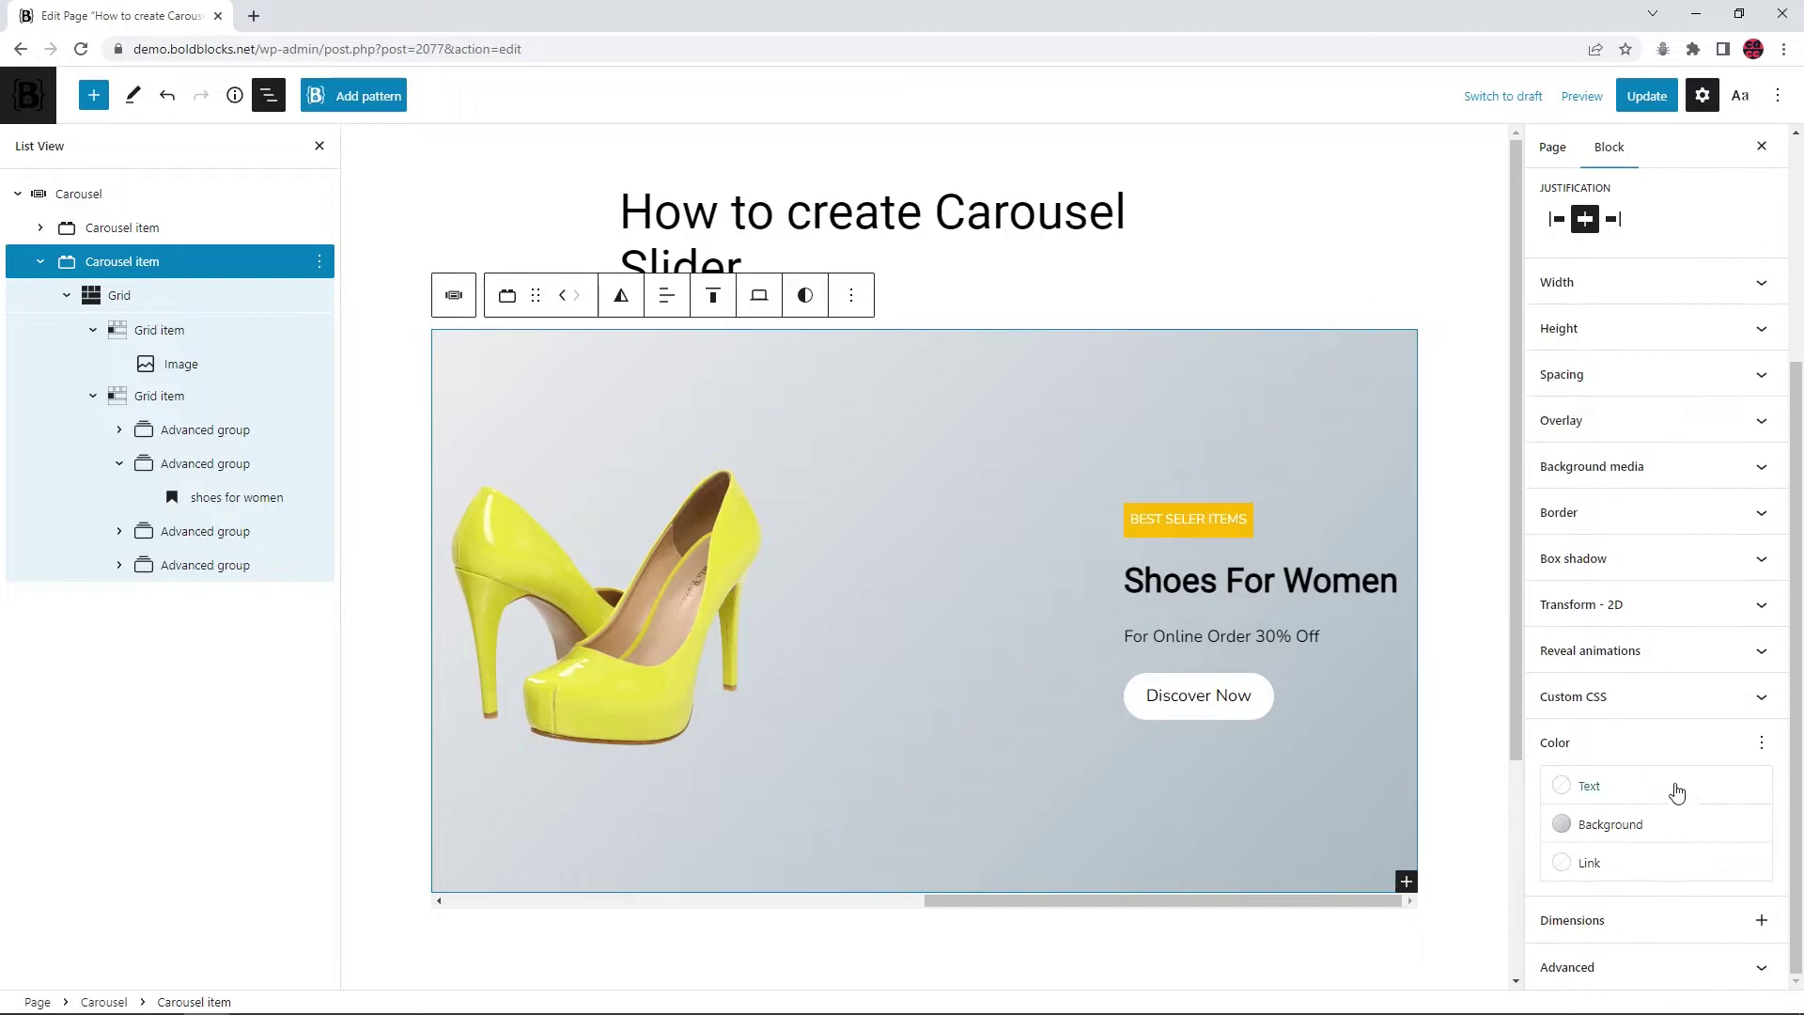
{"action": "left_click", "coordinate": [1635, 832]}
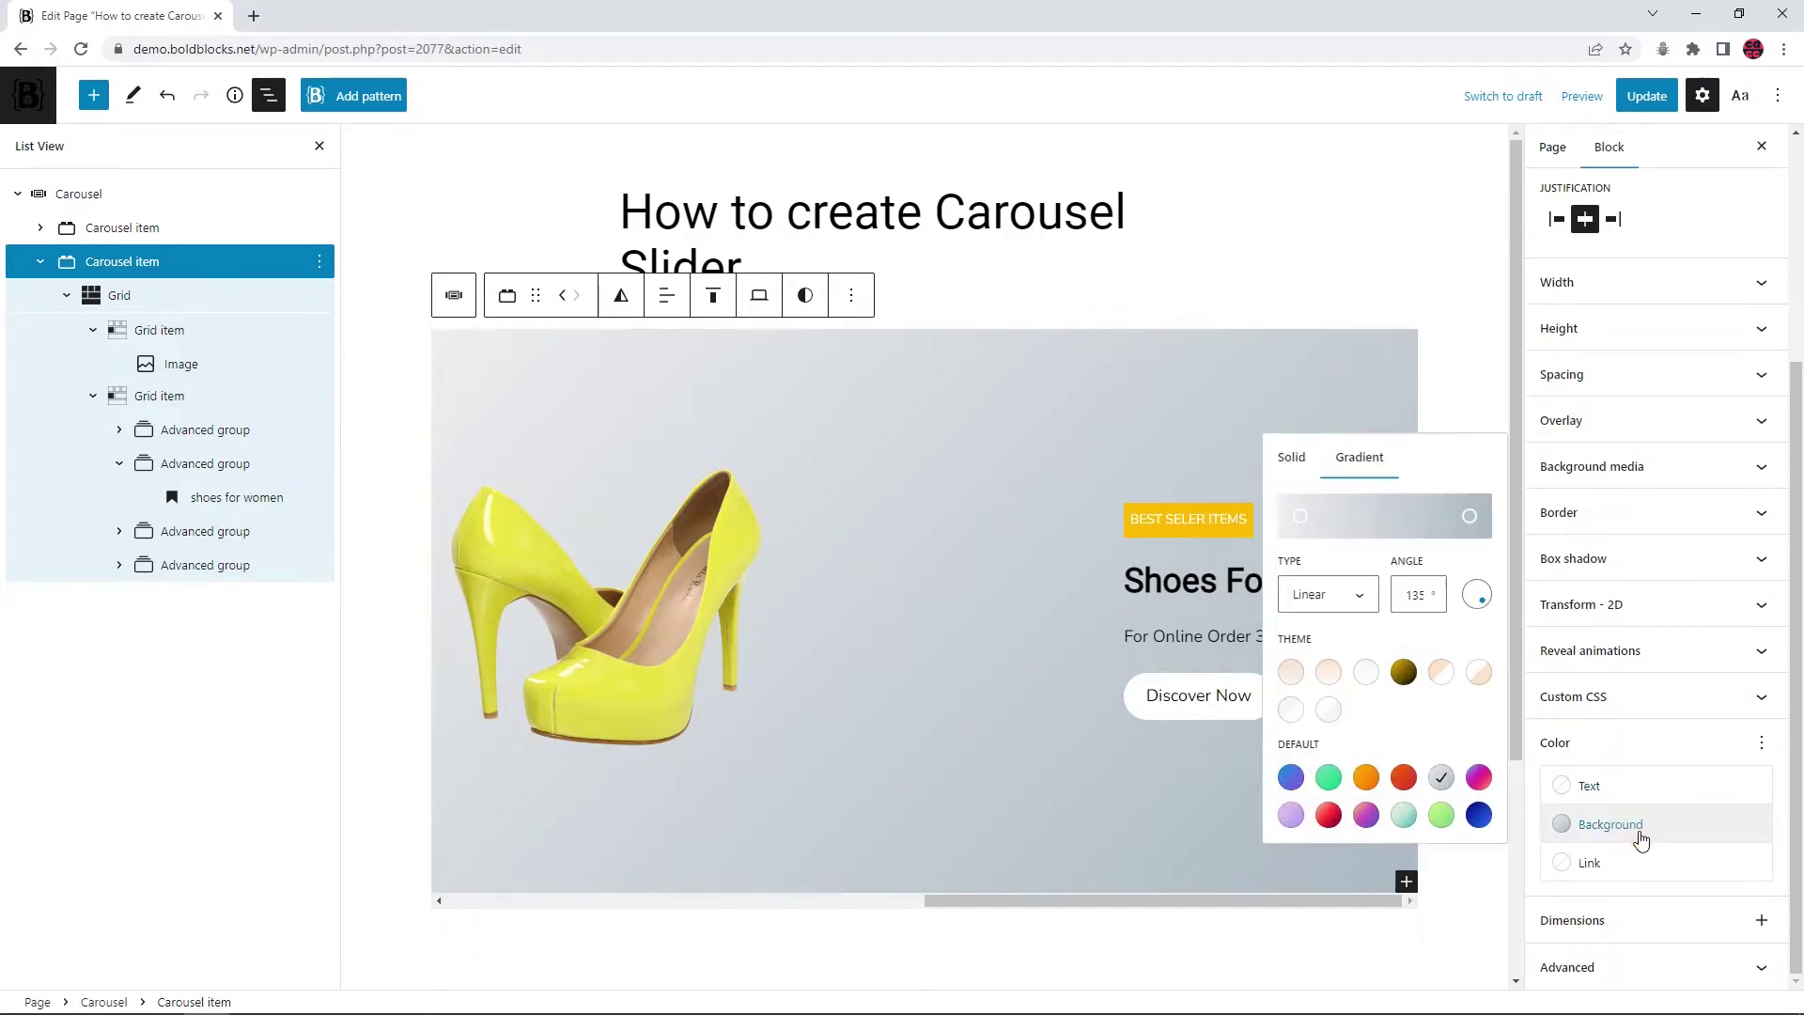
{"action": "left_click", "coordinate": [1400, 816]}
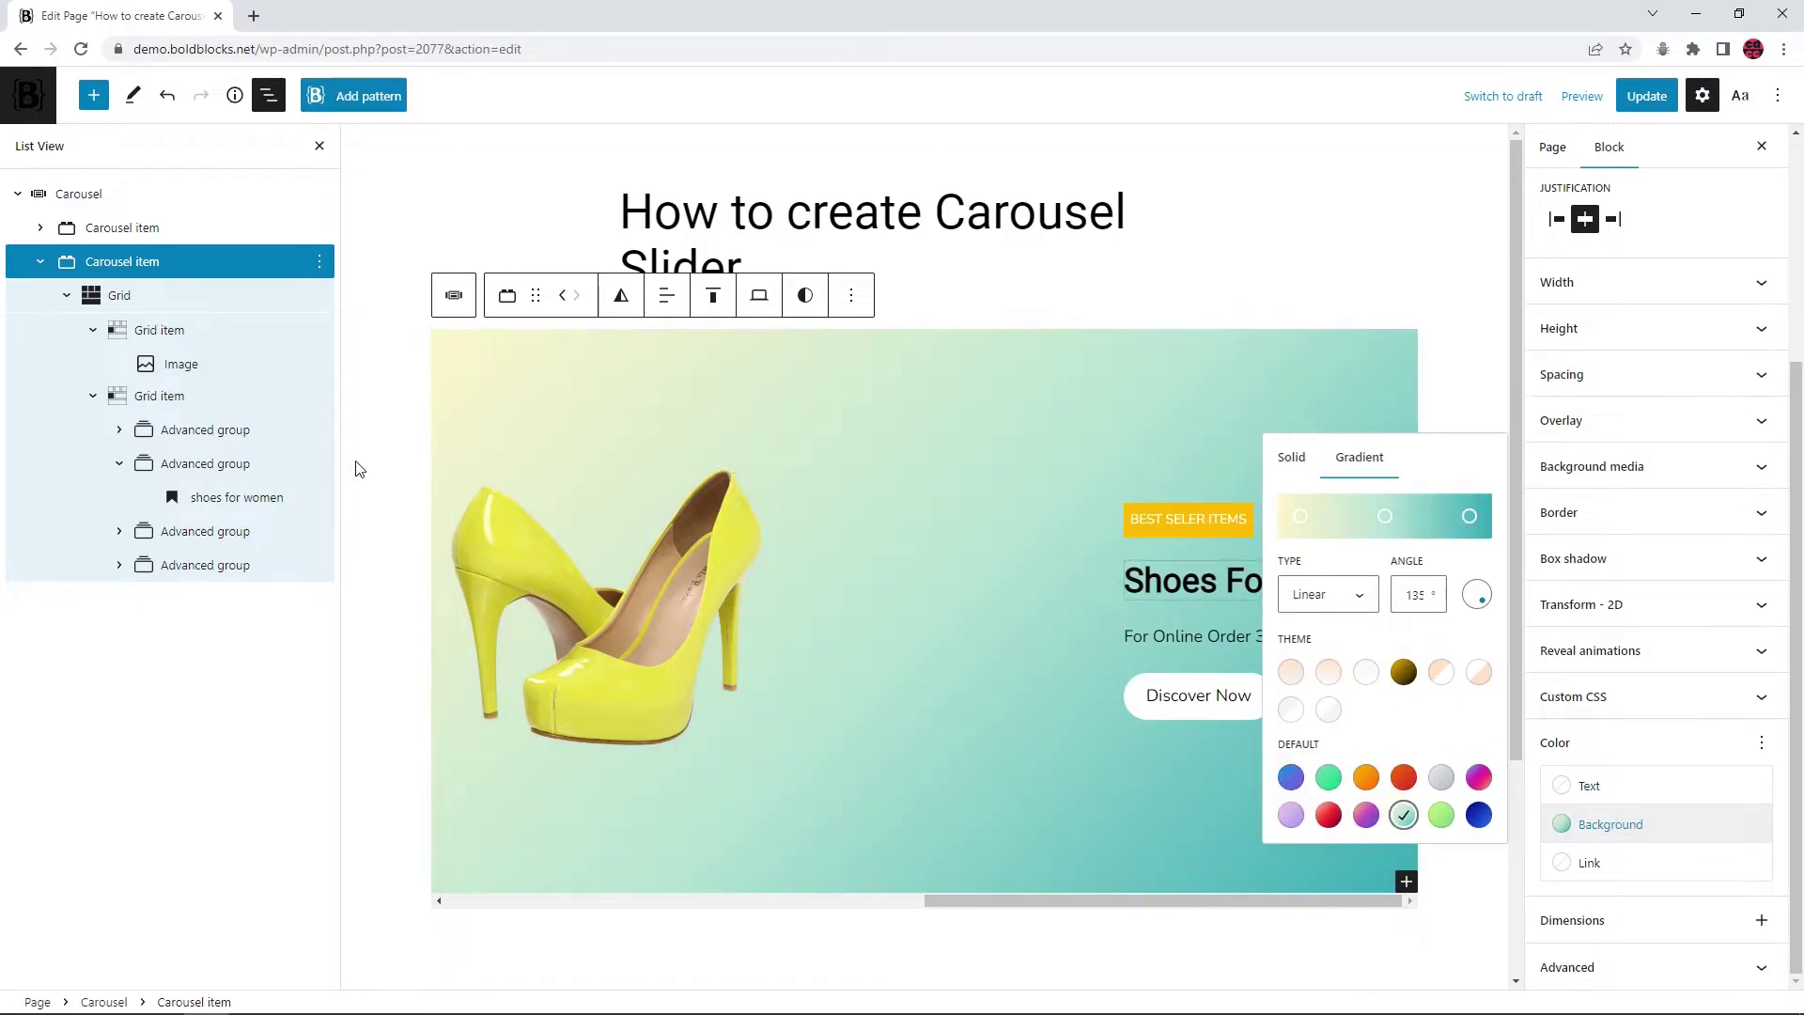
Duplicate the first carousel item, the one with the "Men Fashion Collection" heading
{"action": "left_click", "coordinate": [41, 261]}
{"action": "left_click_drag", "start_coordinate": [963, 910], "coordinate": [673, 910]}
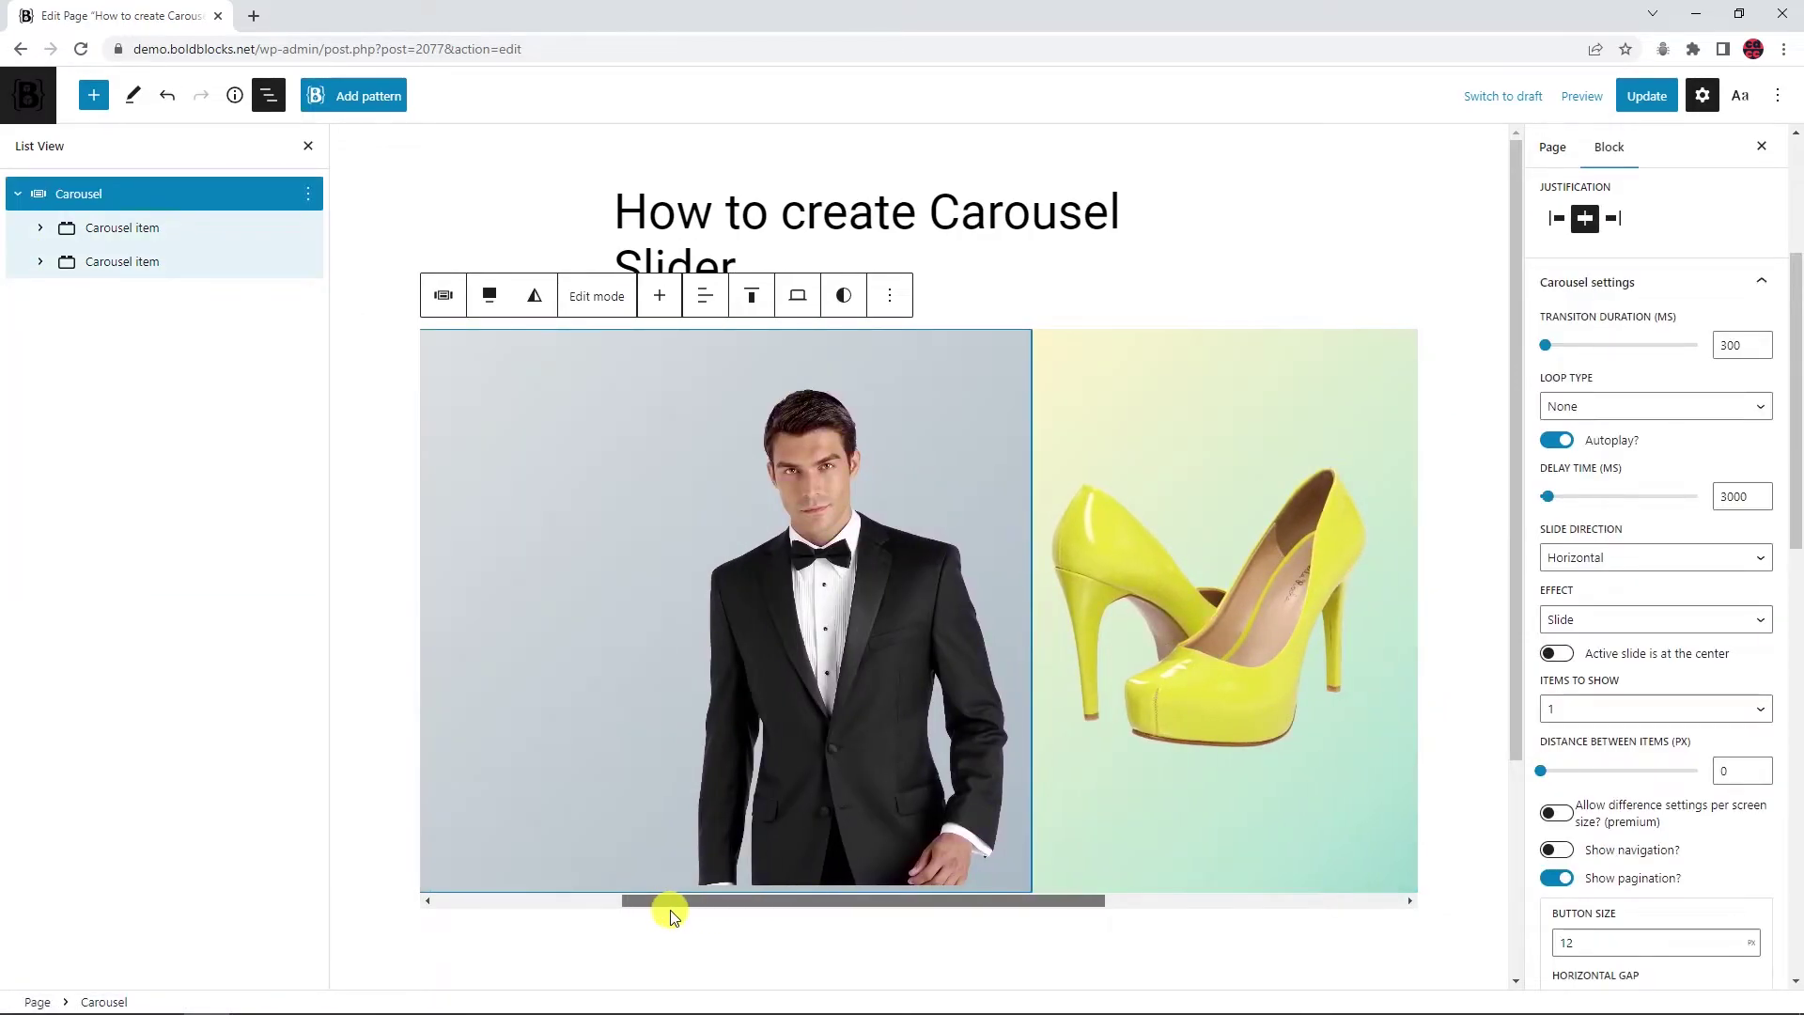
{"action": "left_click", "coordinate": [219, 238]}
{"action": "left_click", "coordinate": [308, 228]}
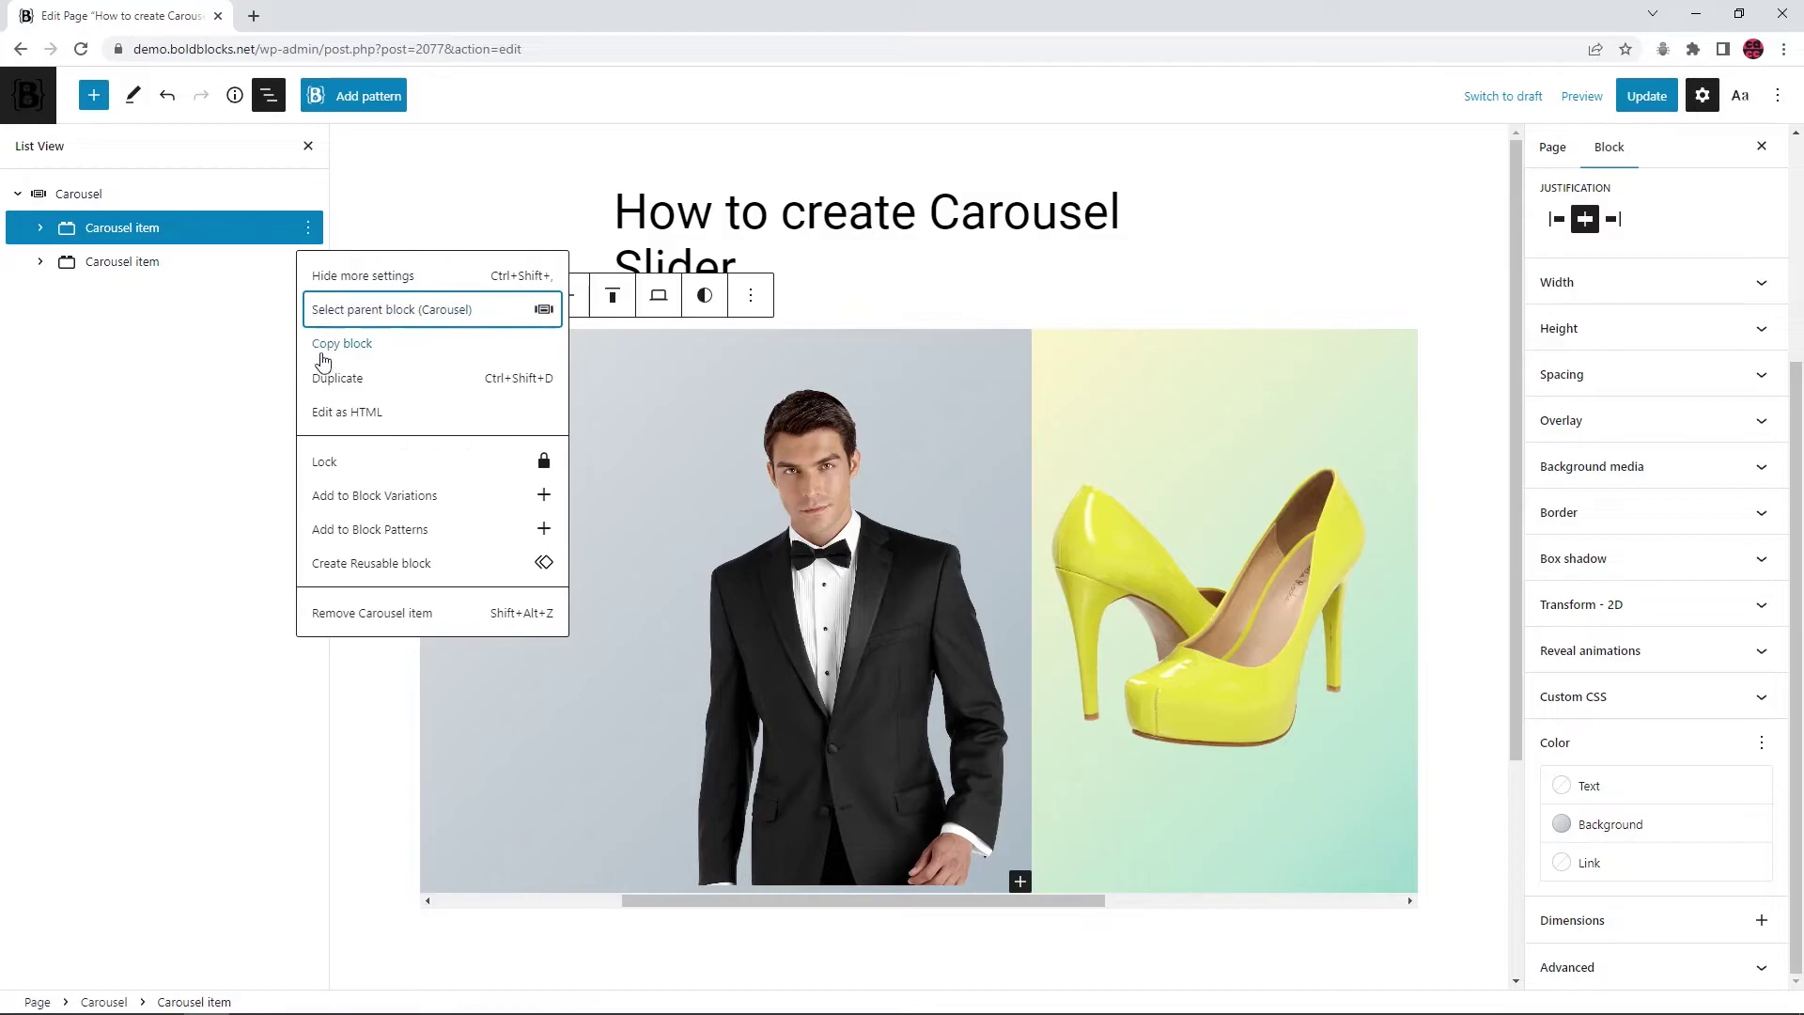
{"action": "left_click", "coordinate": [336, 378]}
Move the duplicated men's fashion slide behind the shoes slide so it is last in the carousel
{"action": "left_click_drag", "start_coordinate": [611, 900], "coordinate": [661, 900]}
{"action": "left_click", "coordinate": [165, 261]}
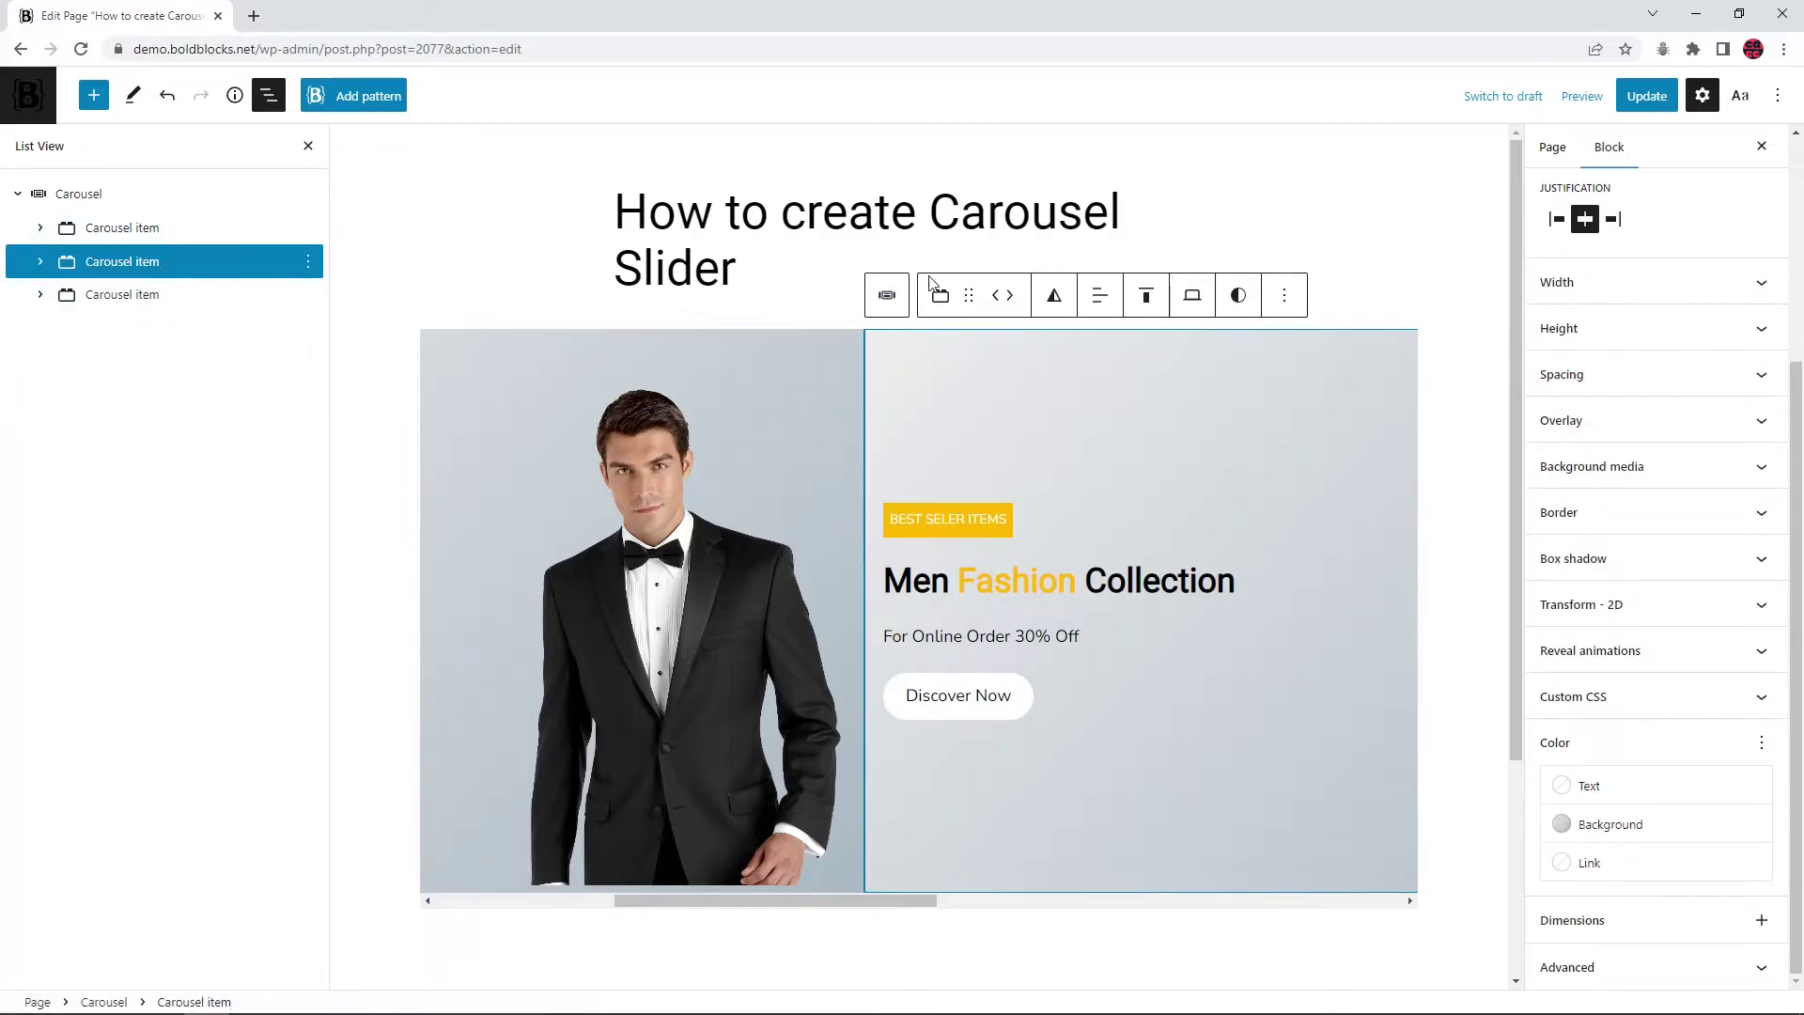
{"action": "left_click_drag", "start_coordinate": [1012, 301], "coordinate": [1013, 735]}
Replace the third slide's image with Underwear.png from the media library
{"action": "left_click_drag", "start_coordinate": [893, 904], "coordinate": [1293, 888]}
{"action": "left_click", "coordinate": [1233, 587]}
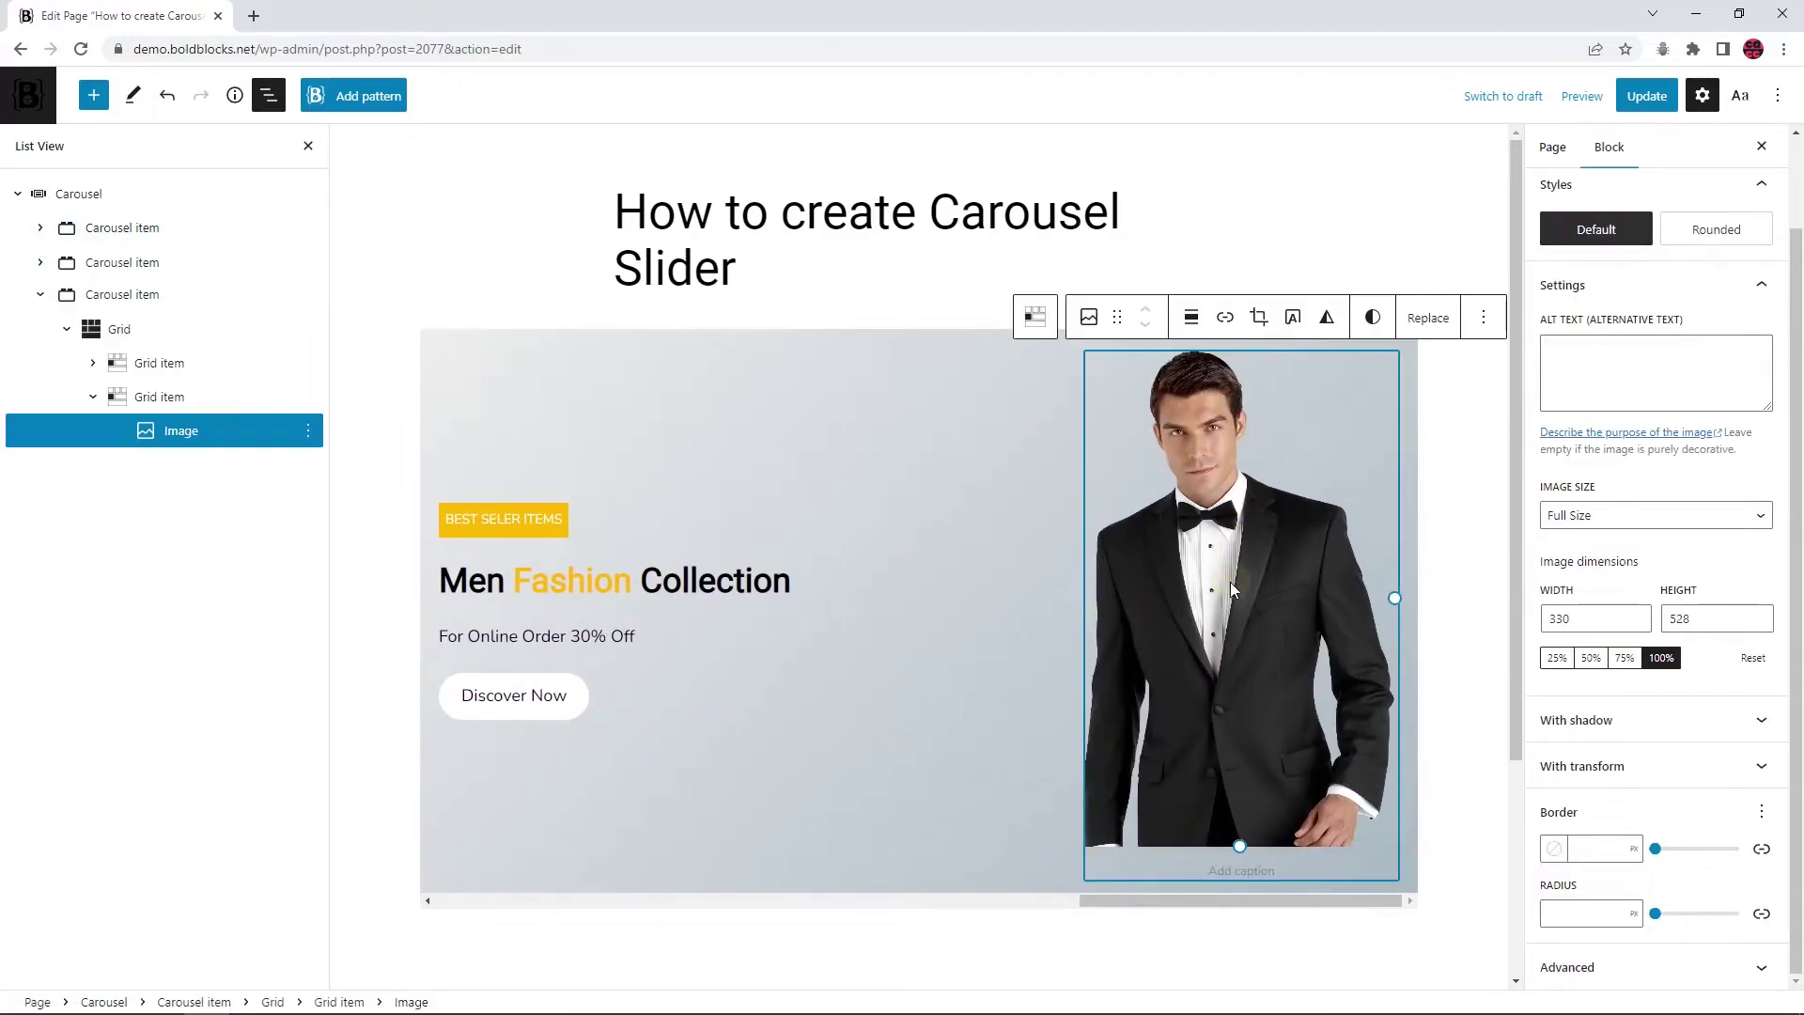
{"action": "left_click", "coordinate": [1429, 318]}
{"action": "left_click", "coordinate": [1457, 369]}
{"action": "left_click", "coordinate": [323, 331]}
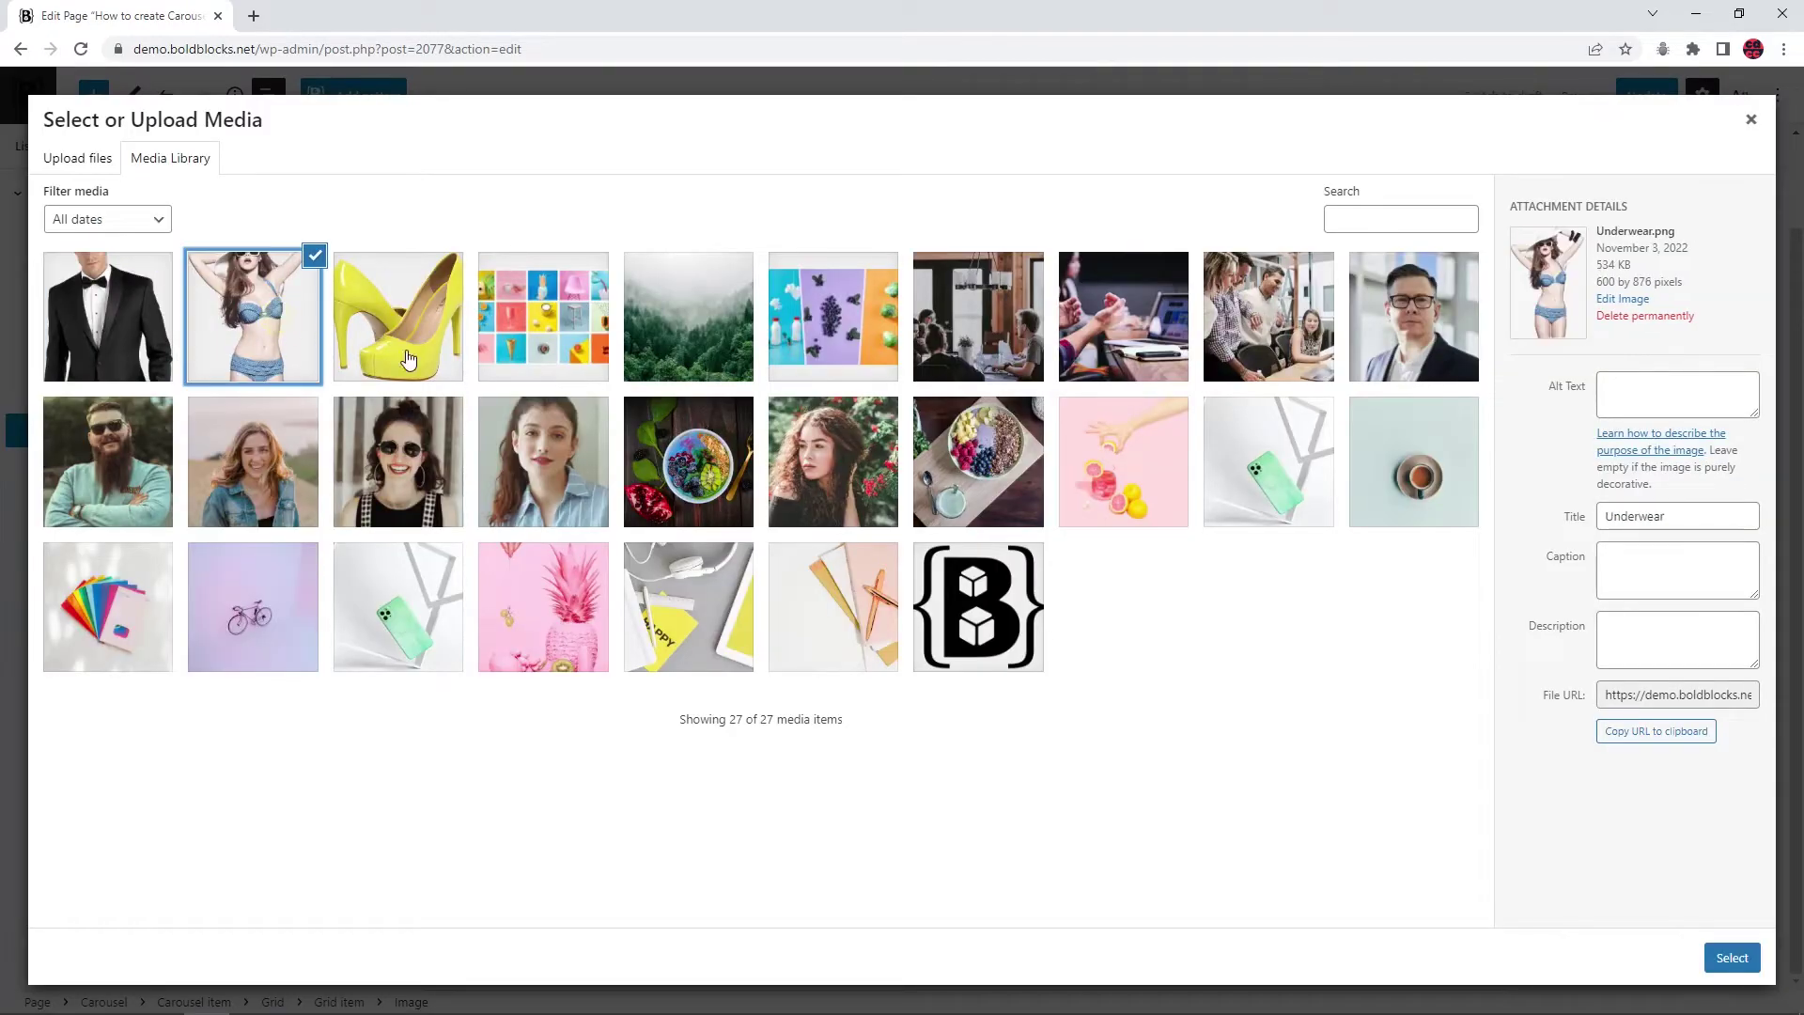
{"action": "left_click", "coordinate": [1732, 958]}
Replace the third slide's heading text with "A Secret Makes A Woman Woman"
{"action": "left_click", "coordinate": [484, 587]}
{"action": "left_click_drag", "start_coordinate": [460, 581], "coordinate": [810, 581]}
{"action": "type", "text": "A Secret Makes A Woman"}
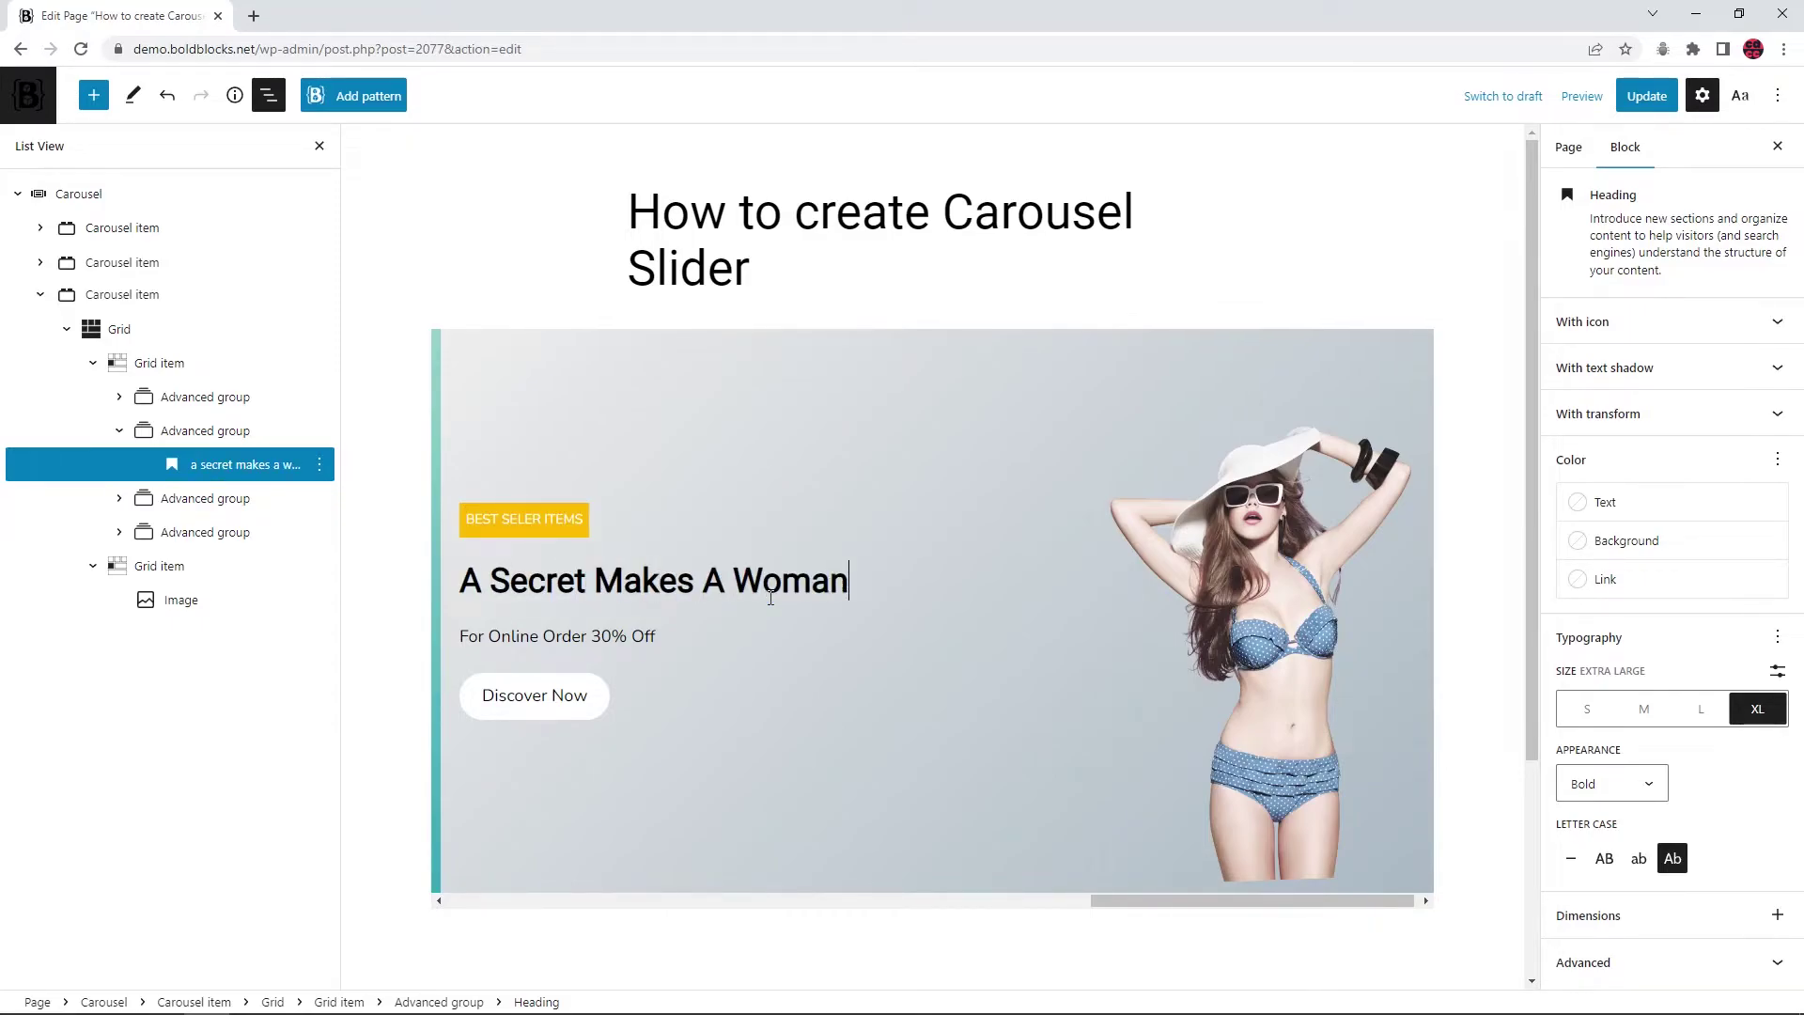
Highlight "Secret" and the first "Woman" in the third slide's heading with the yellow text color
{"action": "left_click_drag", "start_coordinate": [490, 580], "coordinate": [586, 580]}
{"action": "left_click", "coordinate": [900, 526]}
{"action": "left_click", "coordinate": [949, 592]}
{"action": "left_click", "coordinate": [593, 745]}
{"action": "left_click_drag", "start_coordinate": [733, 581], "coordinate": [844, 581]}
{"action": "left_click", "coordinate": [900, 526]}
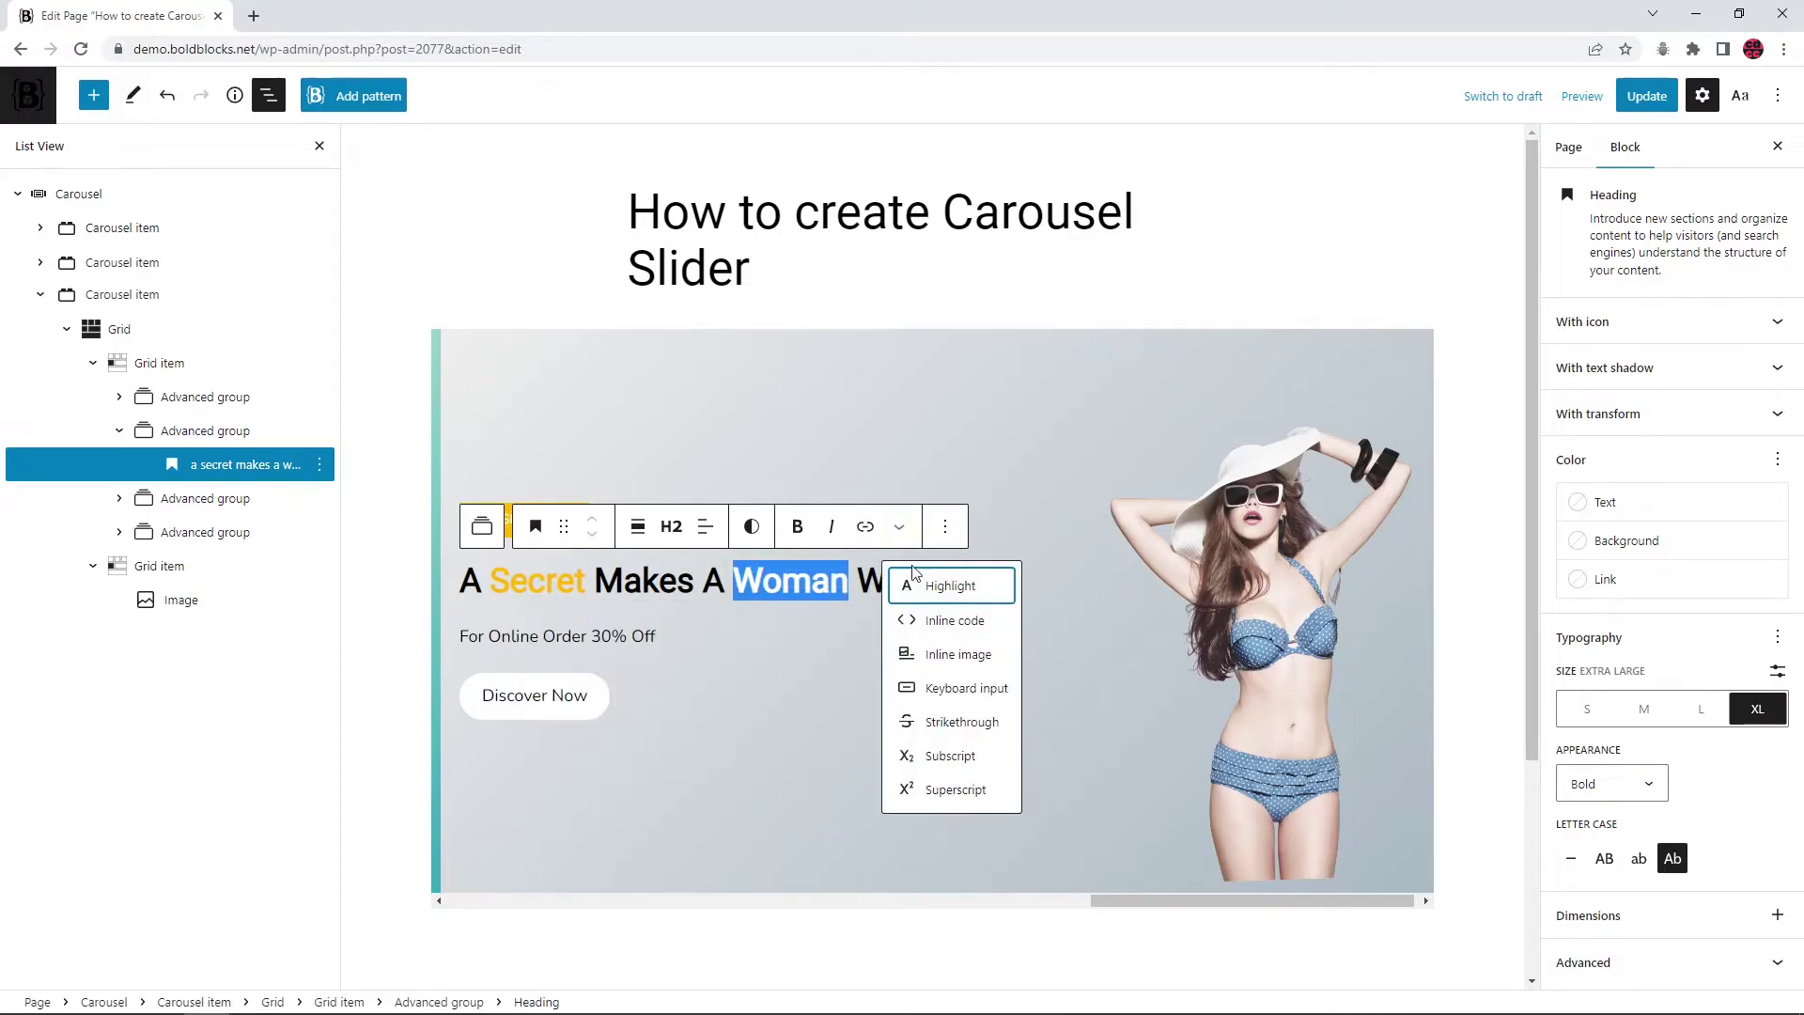
{"action": "left_click", "coordinate": [949, 592]}
{"action": "left_click", "coordinate": [835, 745]}
{"action": "left_click", "coordinate": [447, 333]}
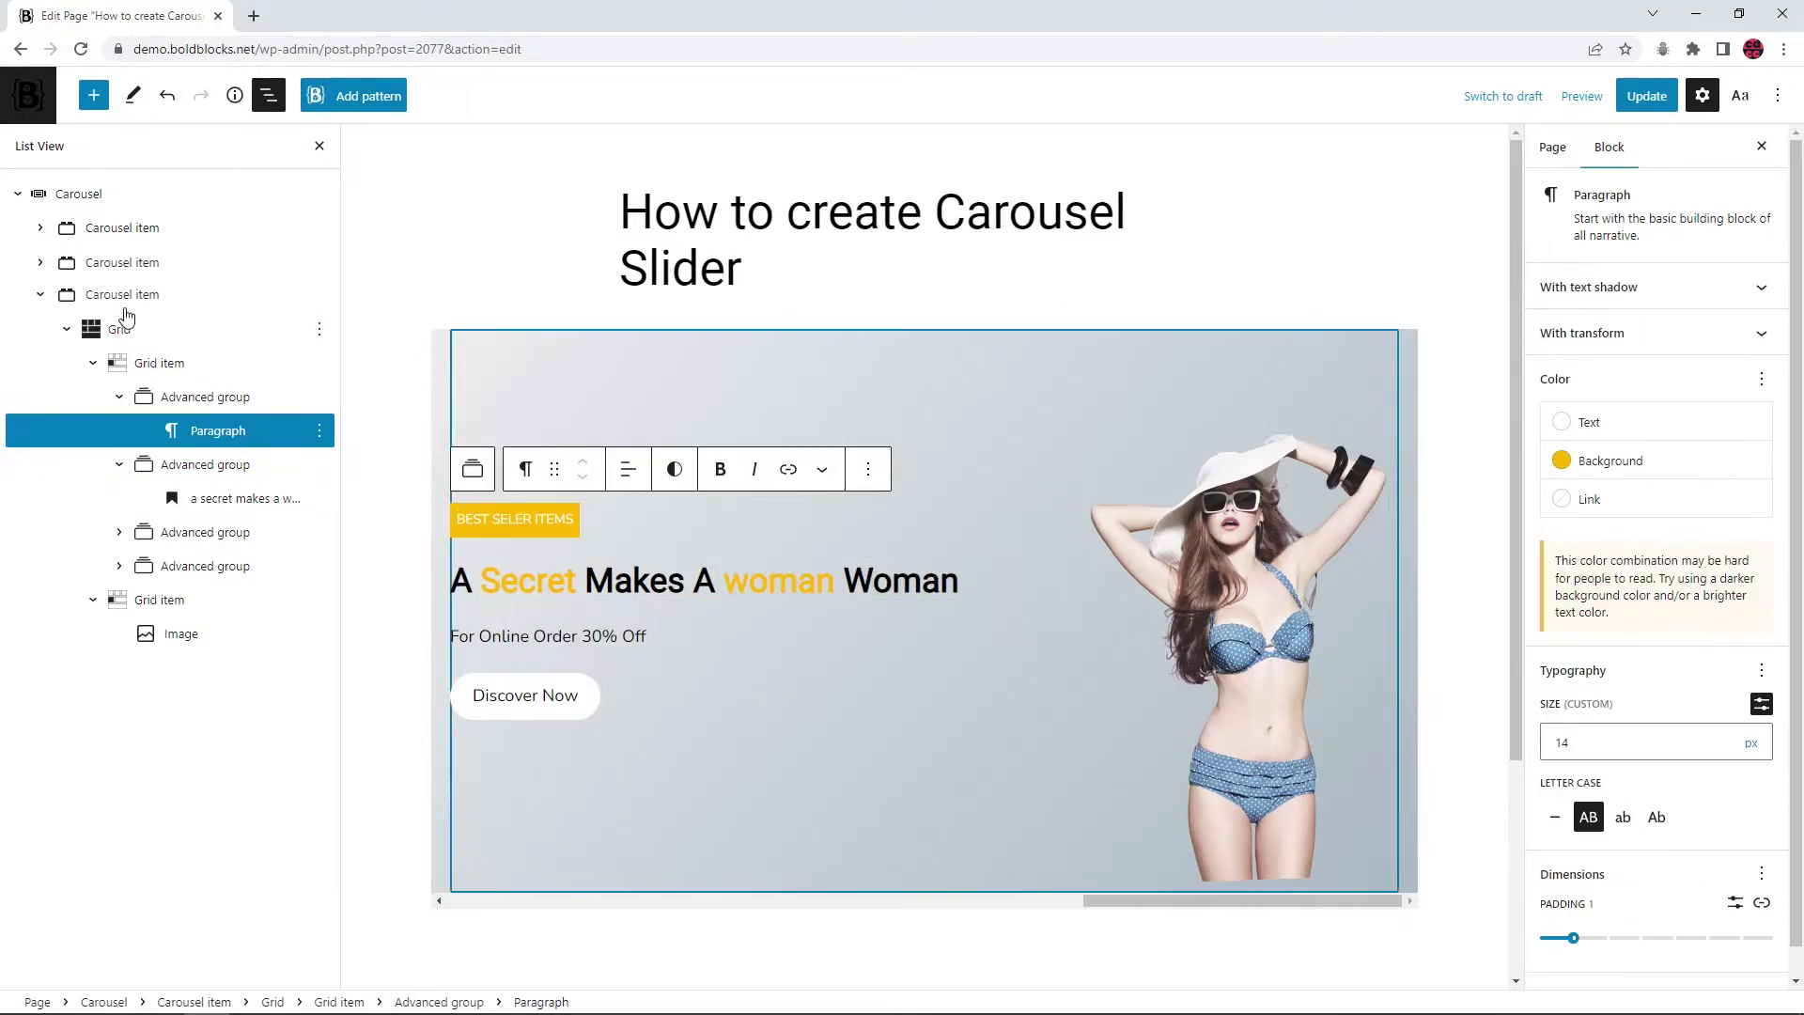
Change the third carousel item's background to the multicolor cyan, purple, pink and yellow default gradient
{"action": "left_click", "coordinate": [42, 294]}
{"action": "left_click", "coordinate": [41, 295]}
{"action": "scroll", "coordinate": [1620, 516], "scroll_direction": "down", "scroll_amount": 3}
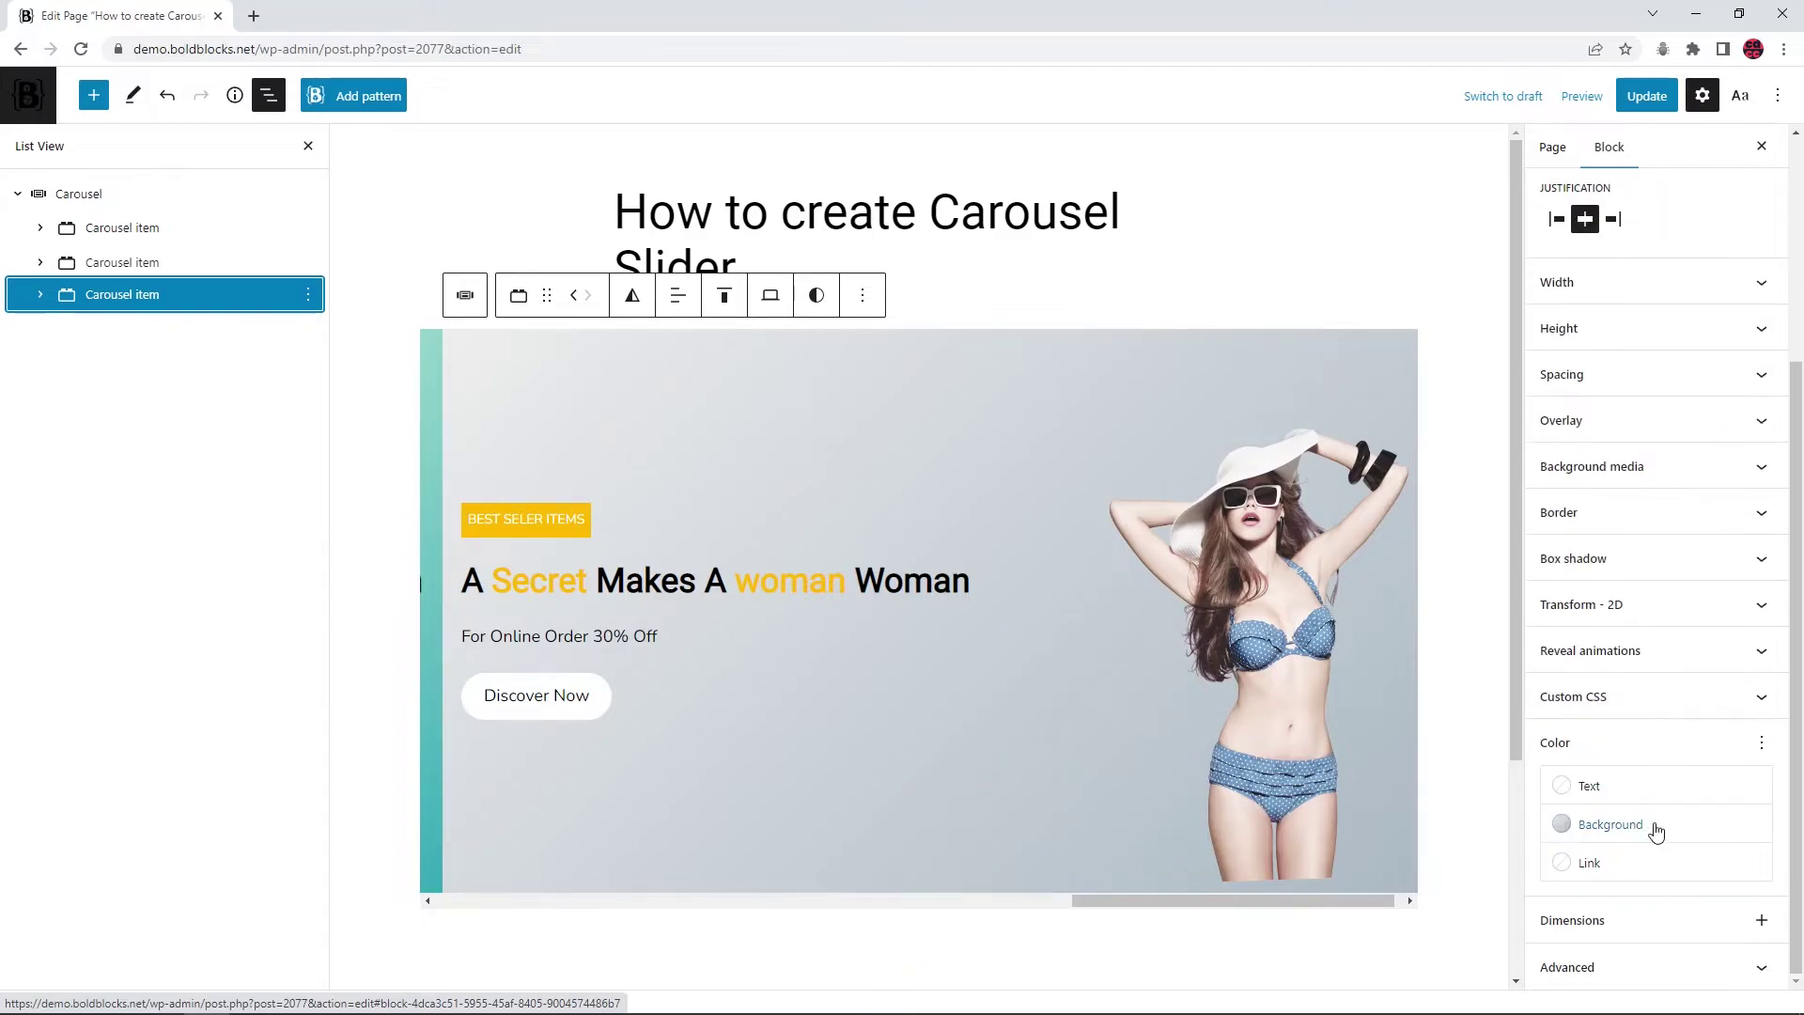
{"action": "left_click", "coordinate": [1664, 828]}
{"action": "left_click", "coordinate": [1478, 778]}
Preview all three slides from the first one onward, and return the carousel to edit mode
{"action": "left_click_drag", "start_coordinate": [1196, 901], "coordinate": [517, 909]}
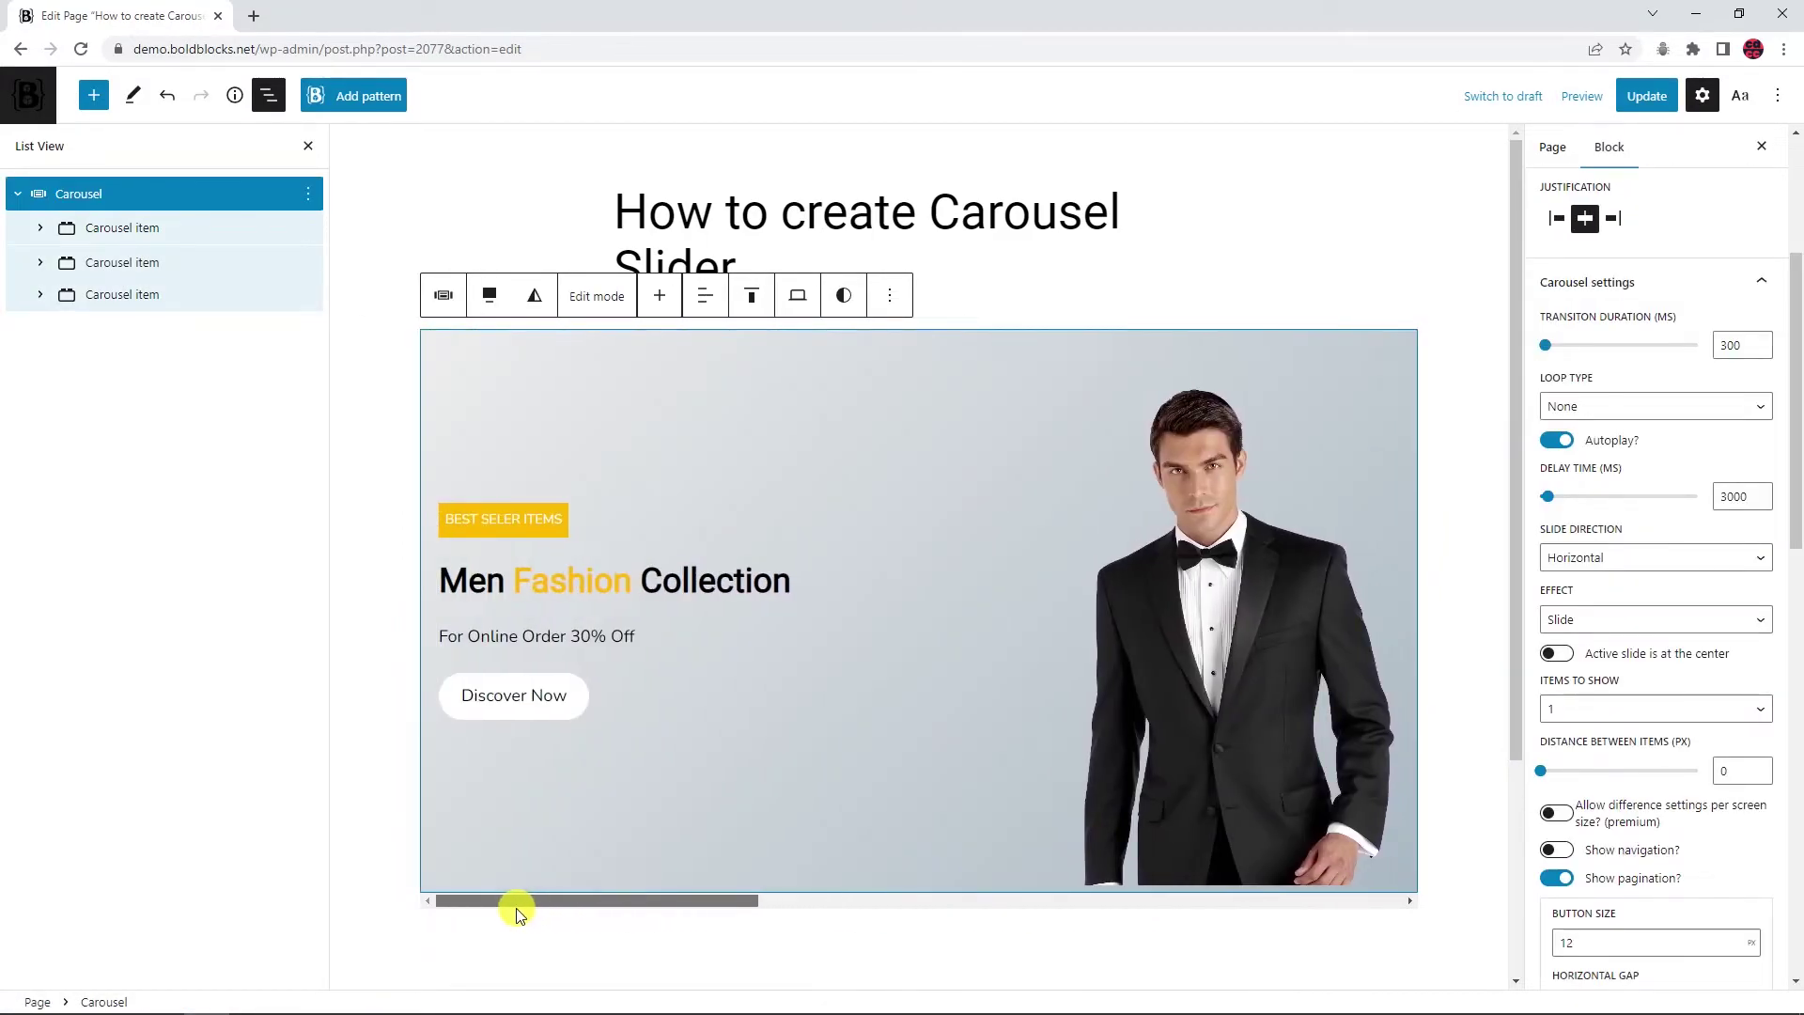
{"action": "left_click", "coordinate": [596, 296]}
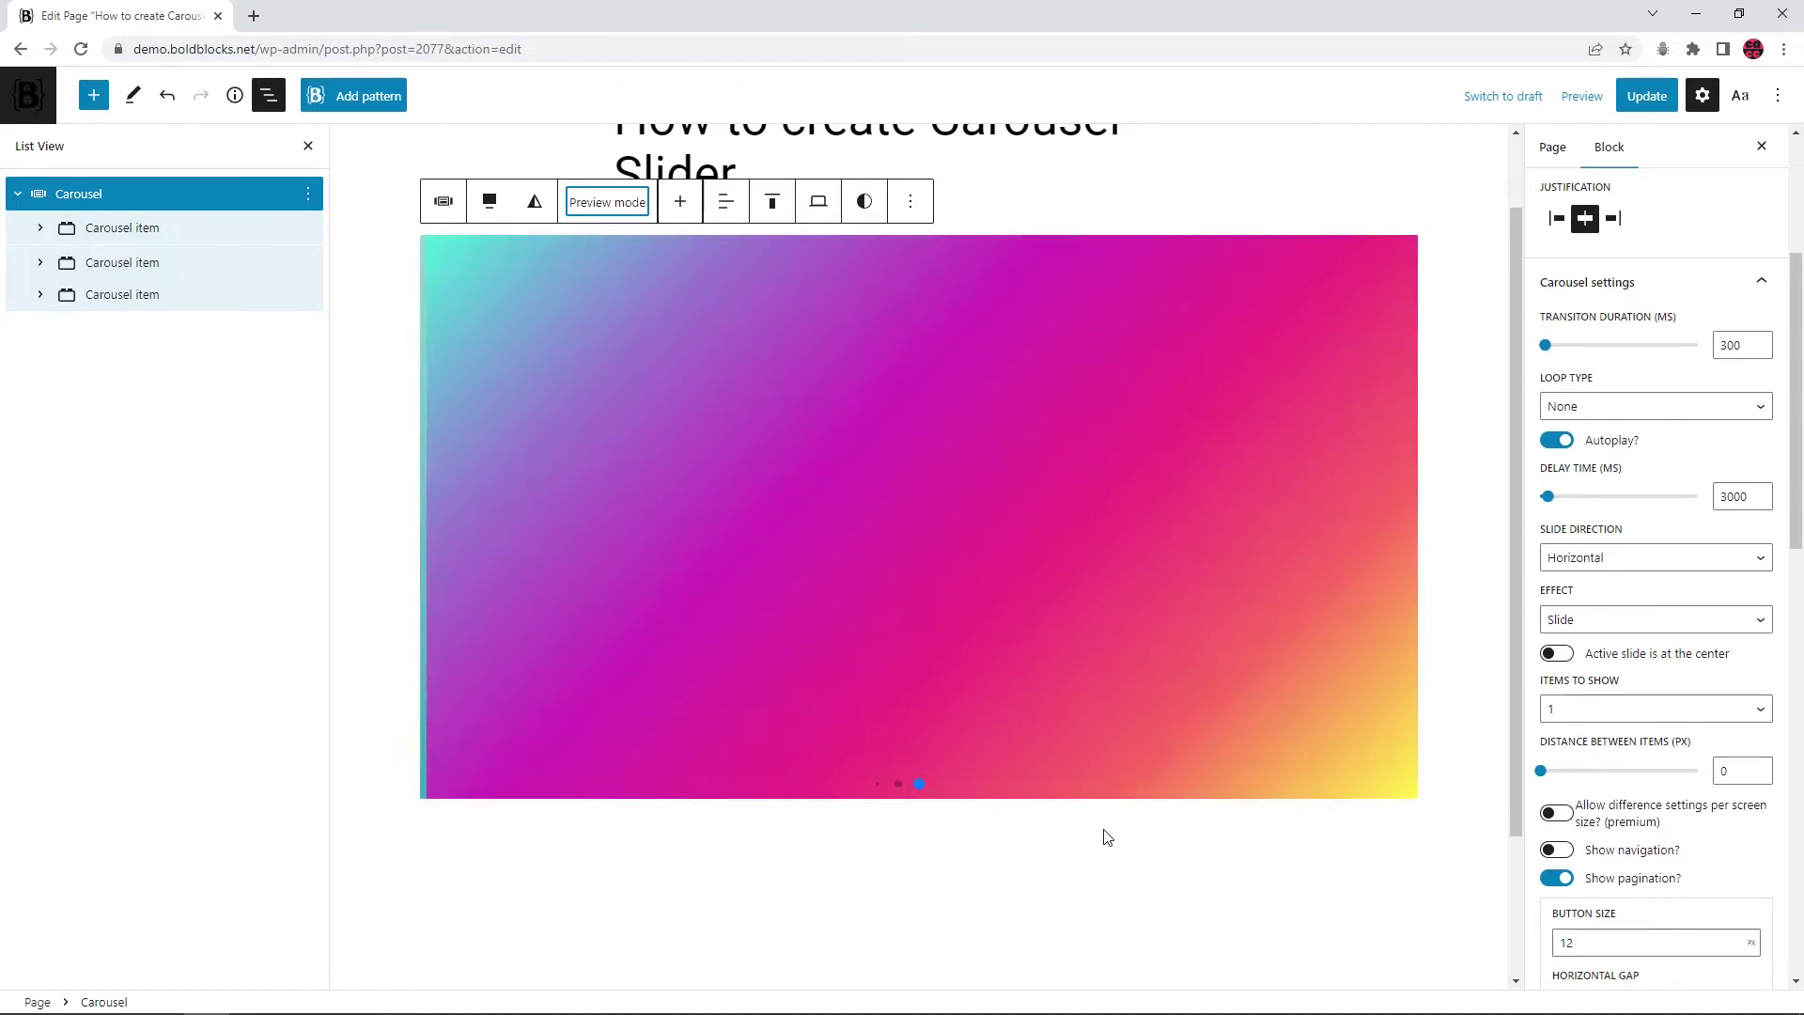
{"action": "left_click", "coordinate": [601, 212]}
{"action": "left_click", "coordinate": [613, 261]}
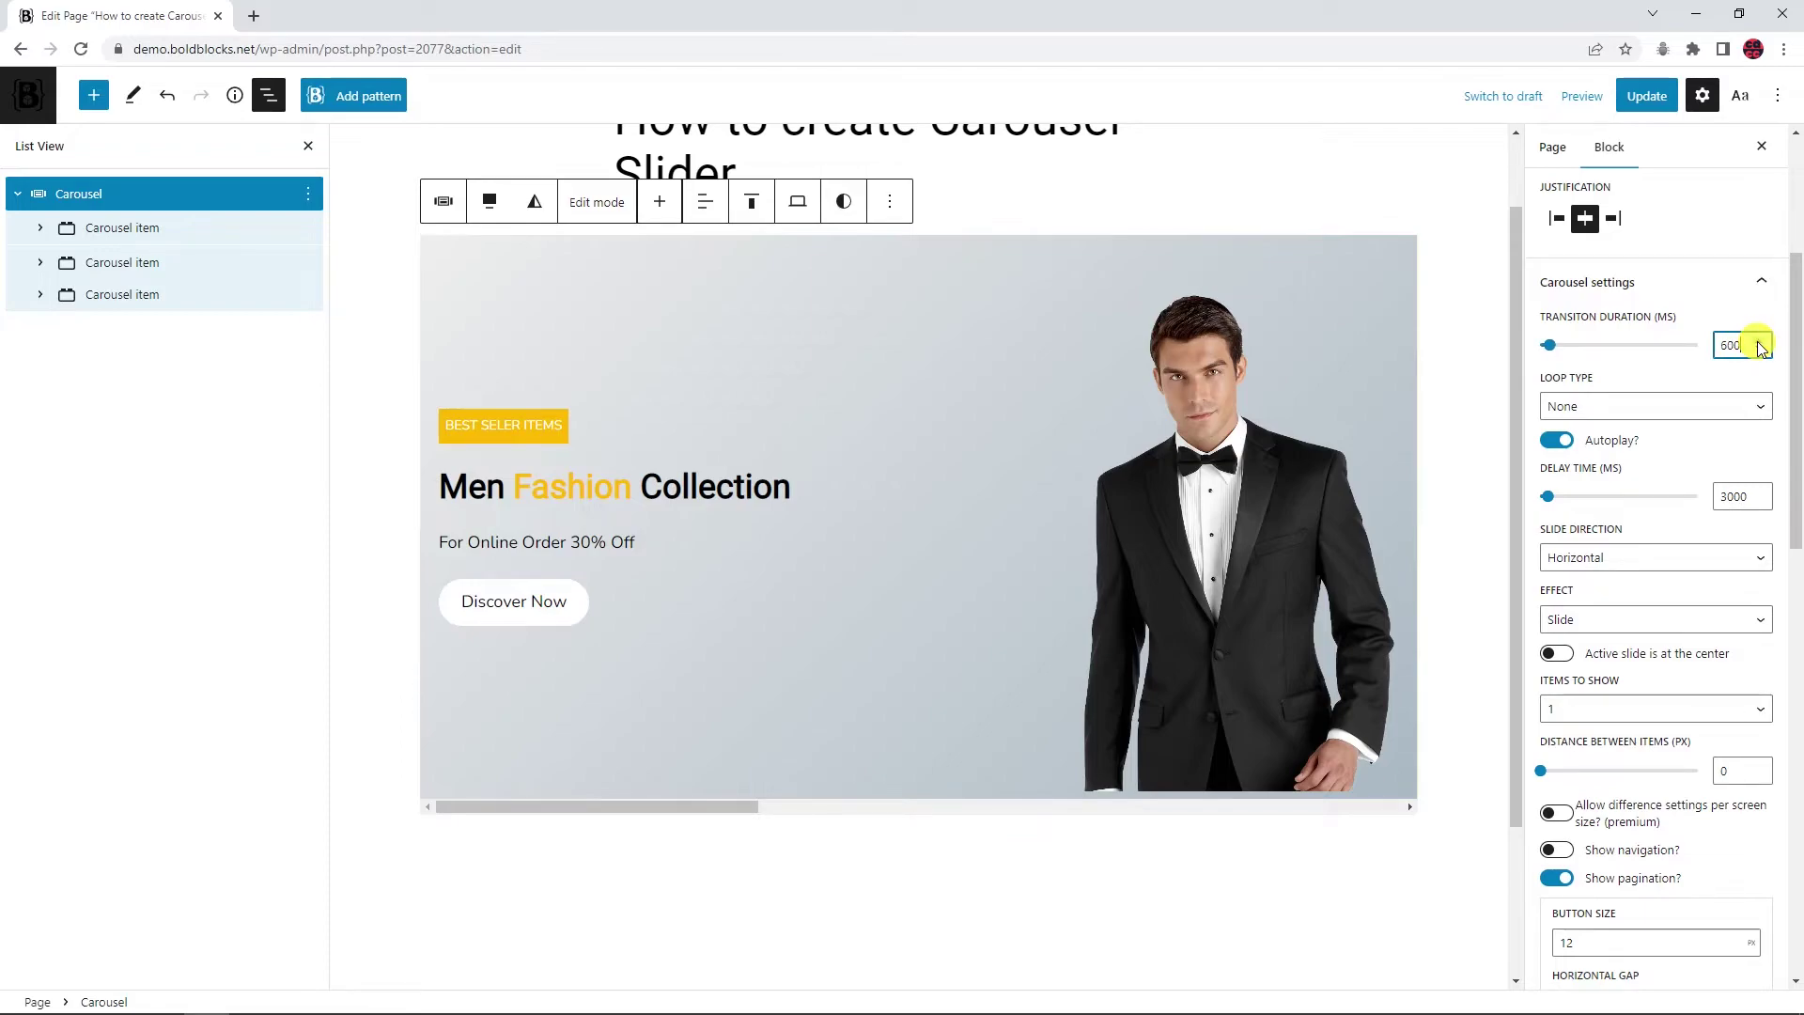
Set the carousel's transition duration to 600 ms, loop type to Infinite and delay time to 4500 ms
{"action": "left_click", "coordinate": [1700, 406]}
{"action": "left_click", "coordinate": [1634, 450]}
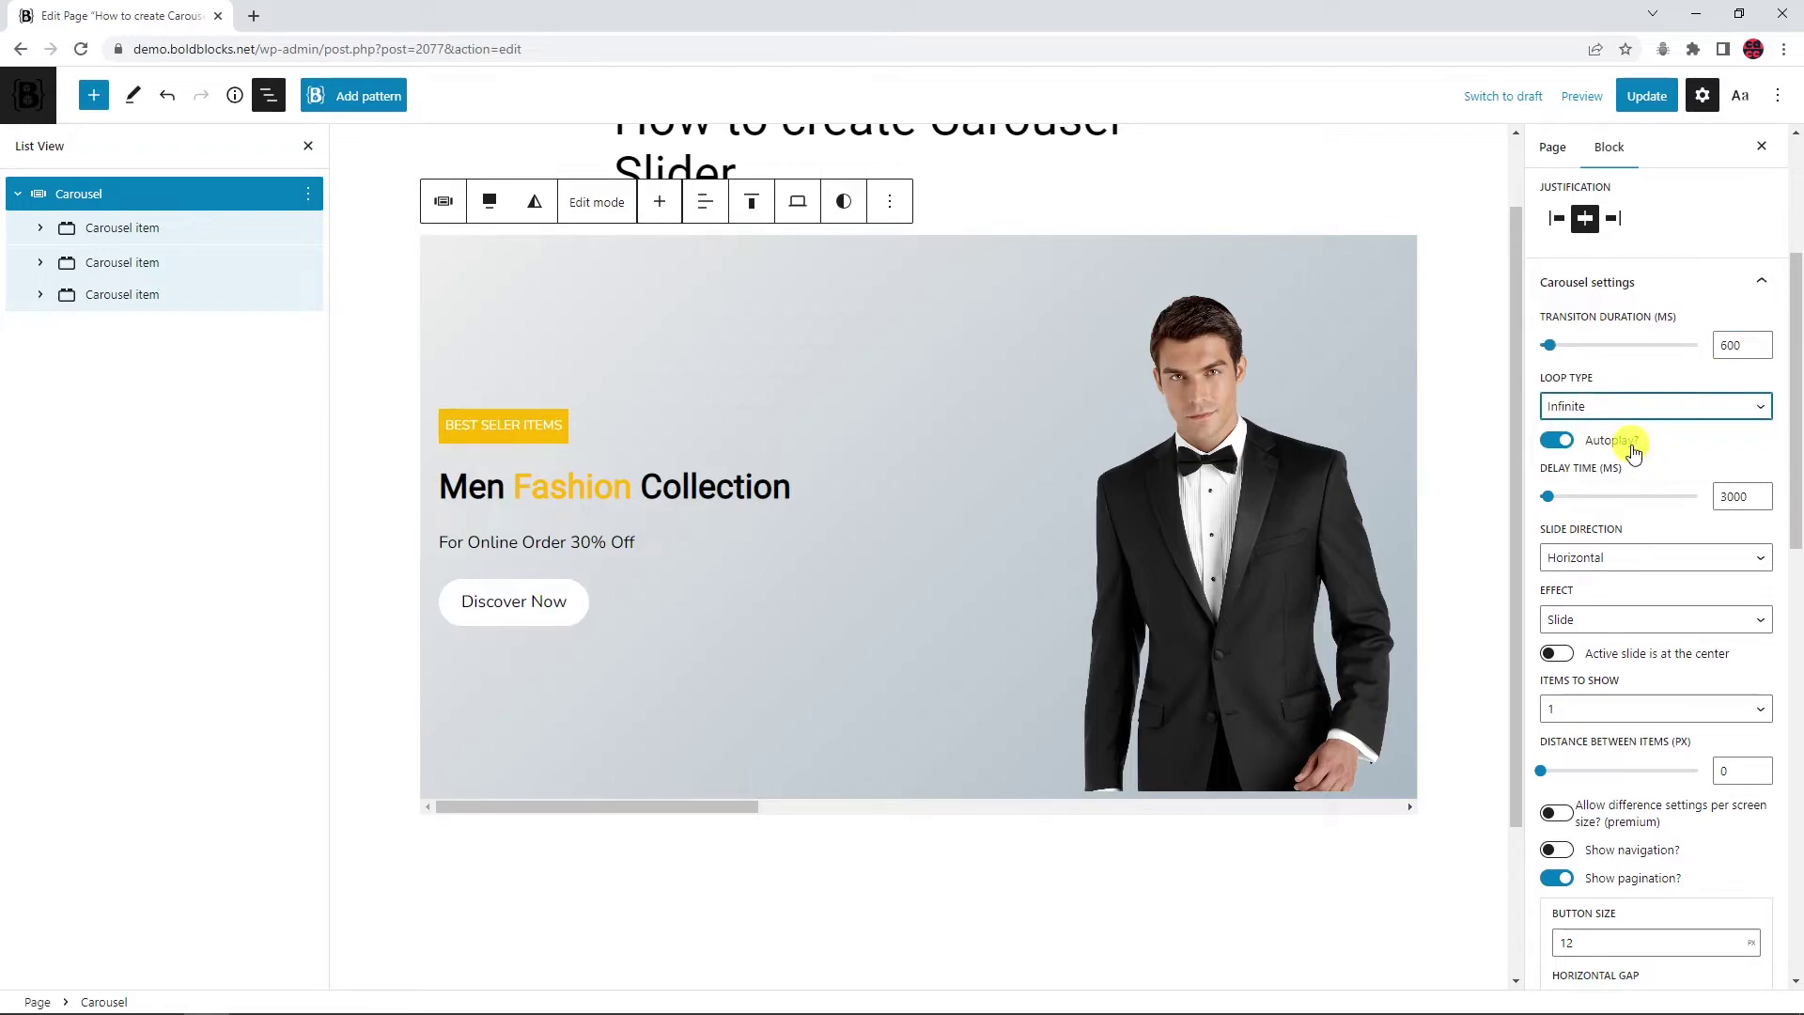
{"action": "double_click", "coordinate": [1752, 496]}
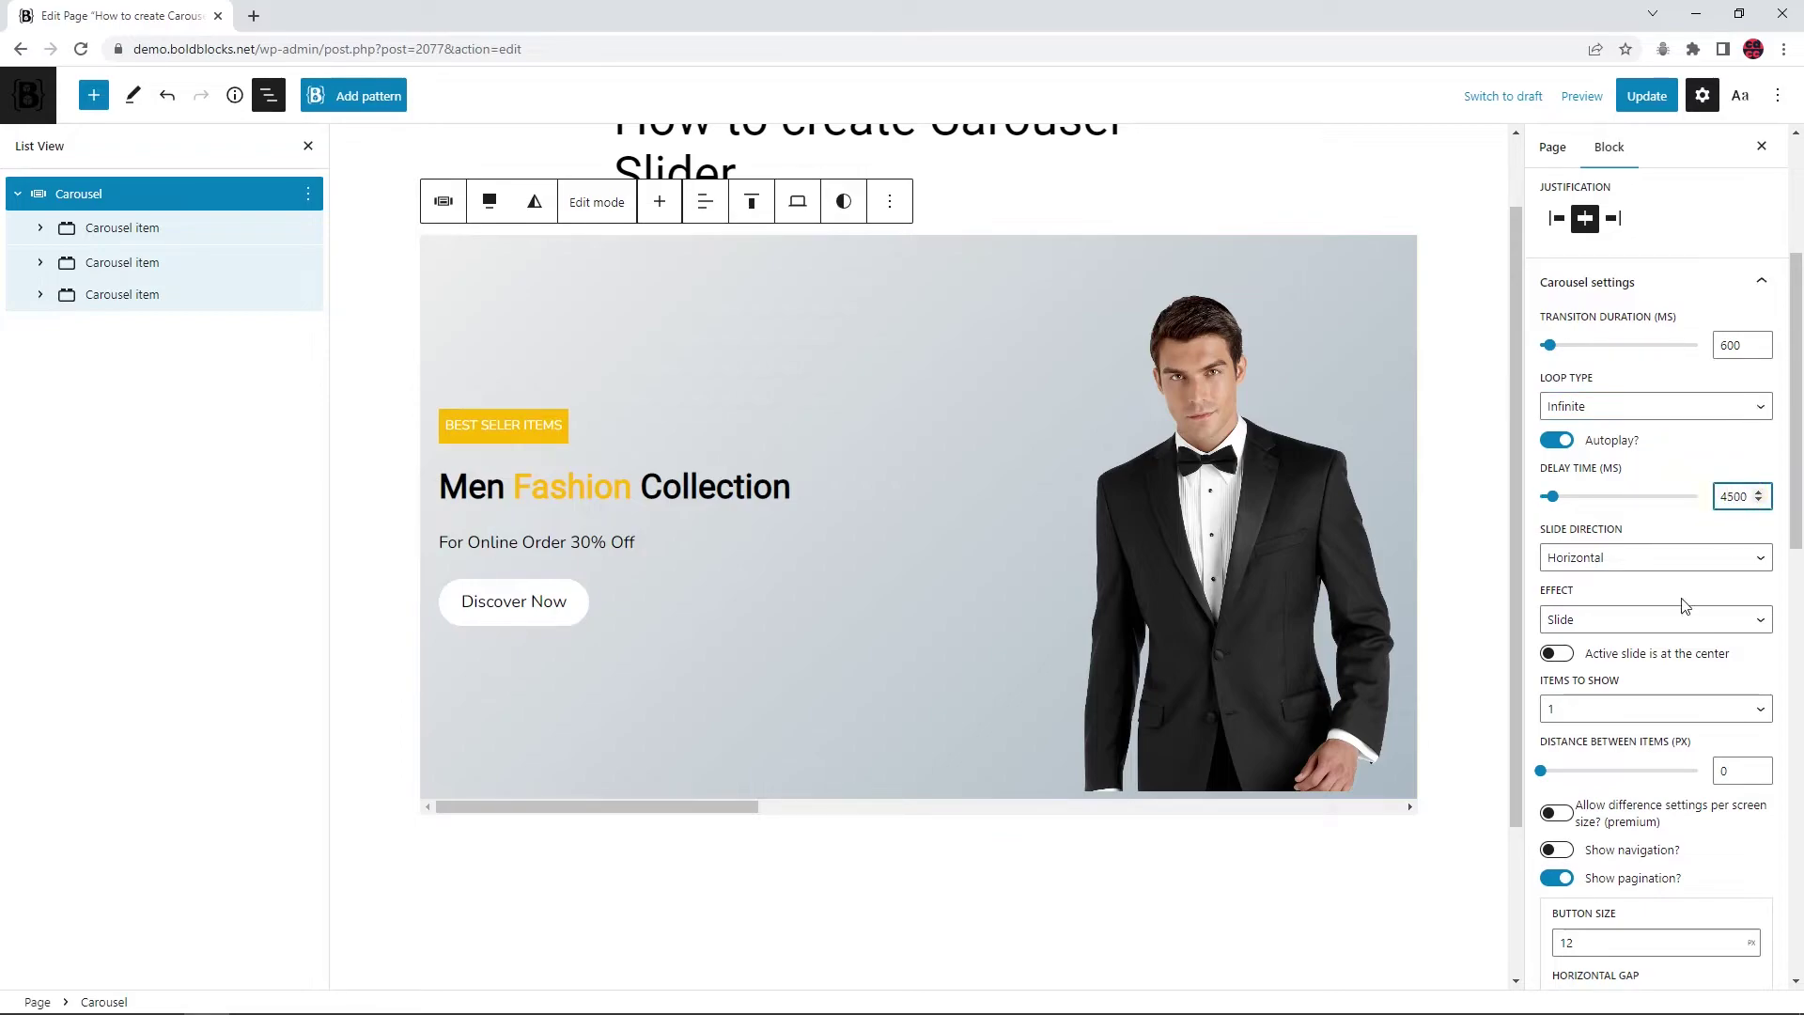
Set the carousel's slide effect to Creative
{"action": "left_click", "coordinate": [1640, 622]}
{"action": "left_click", "coordinate": [1605, 746]}
{"action": "scroll", "coordinate": [1709, 752], "scroll_direction": "down", "scroll_amount": 2}
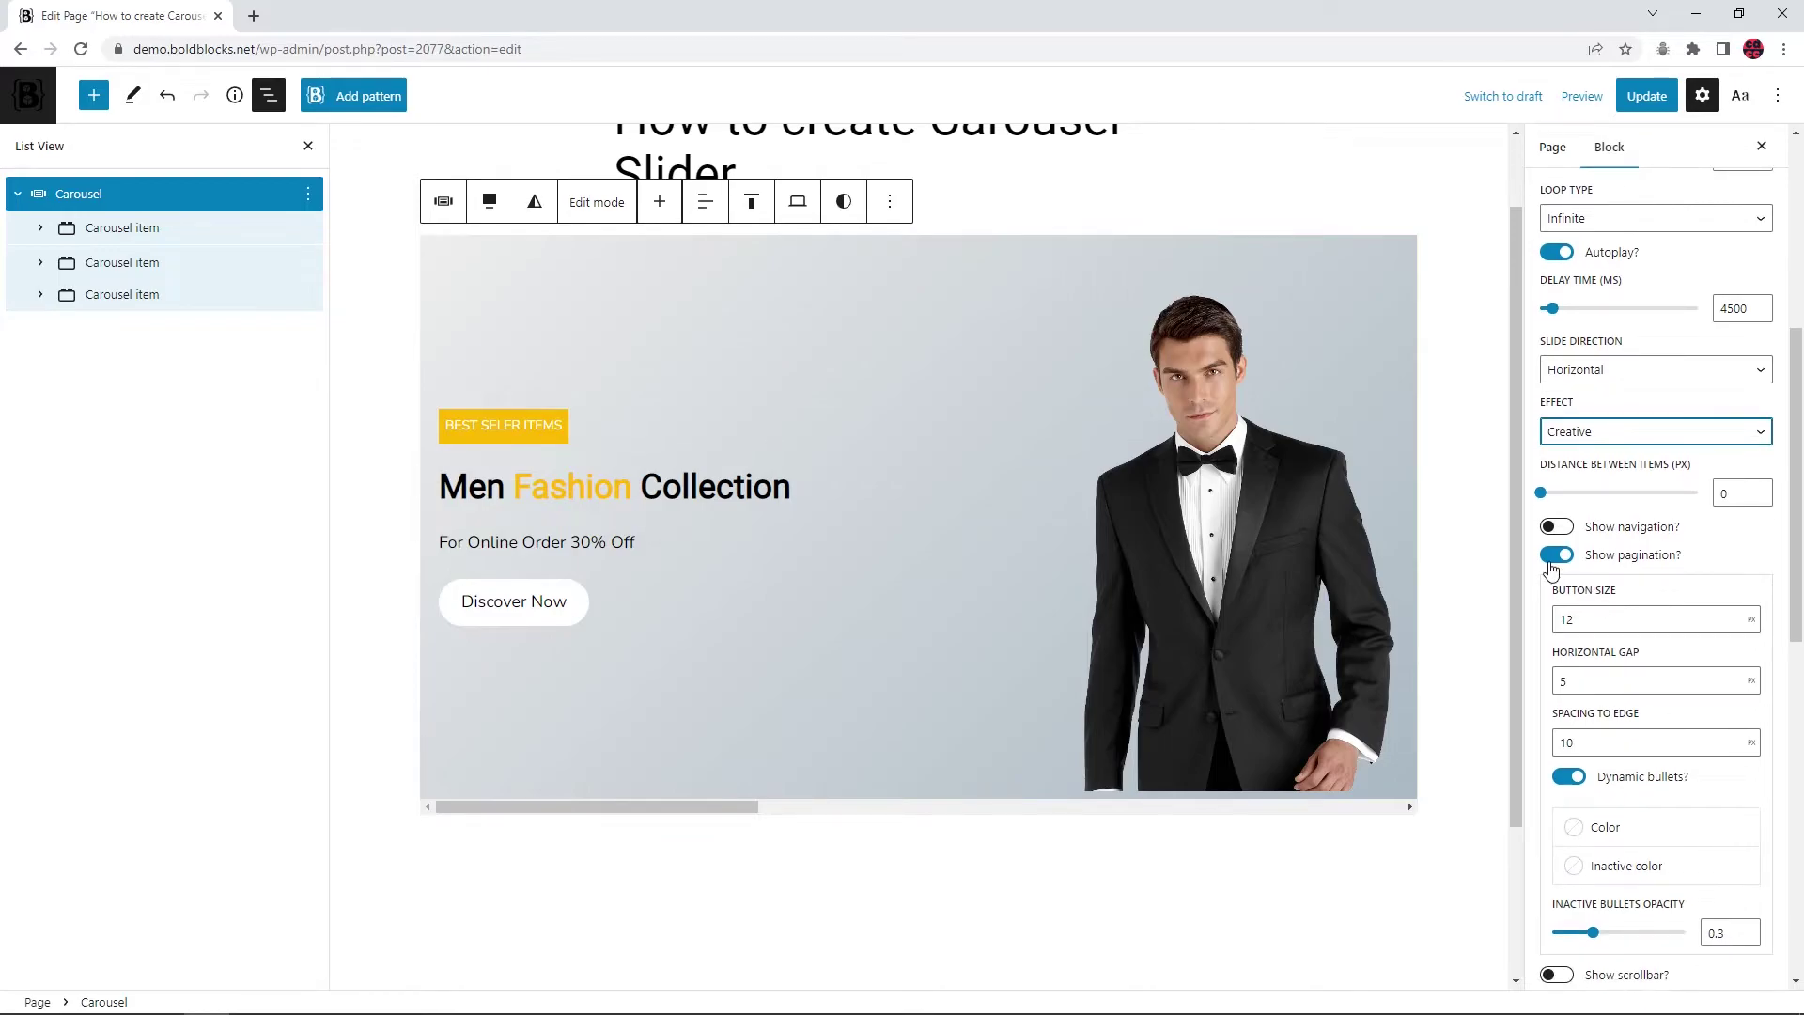
Preview the carousel with the Creative effect and return it to edit mode
{"action": "left_click", "coordinate": [597, 202]}
{"action": "left_click", "coordinate": [609, 264]}
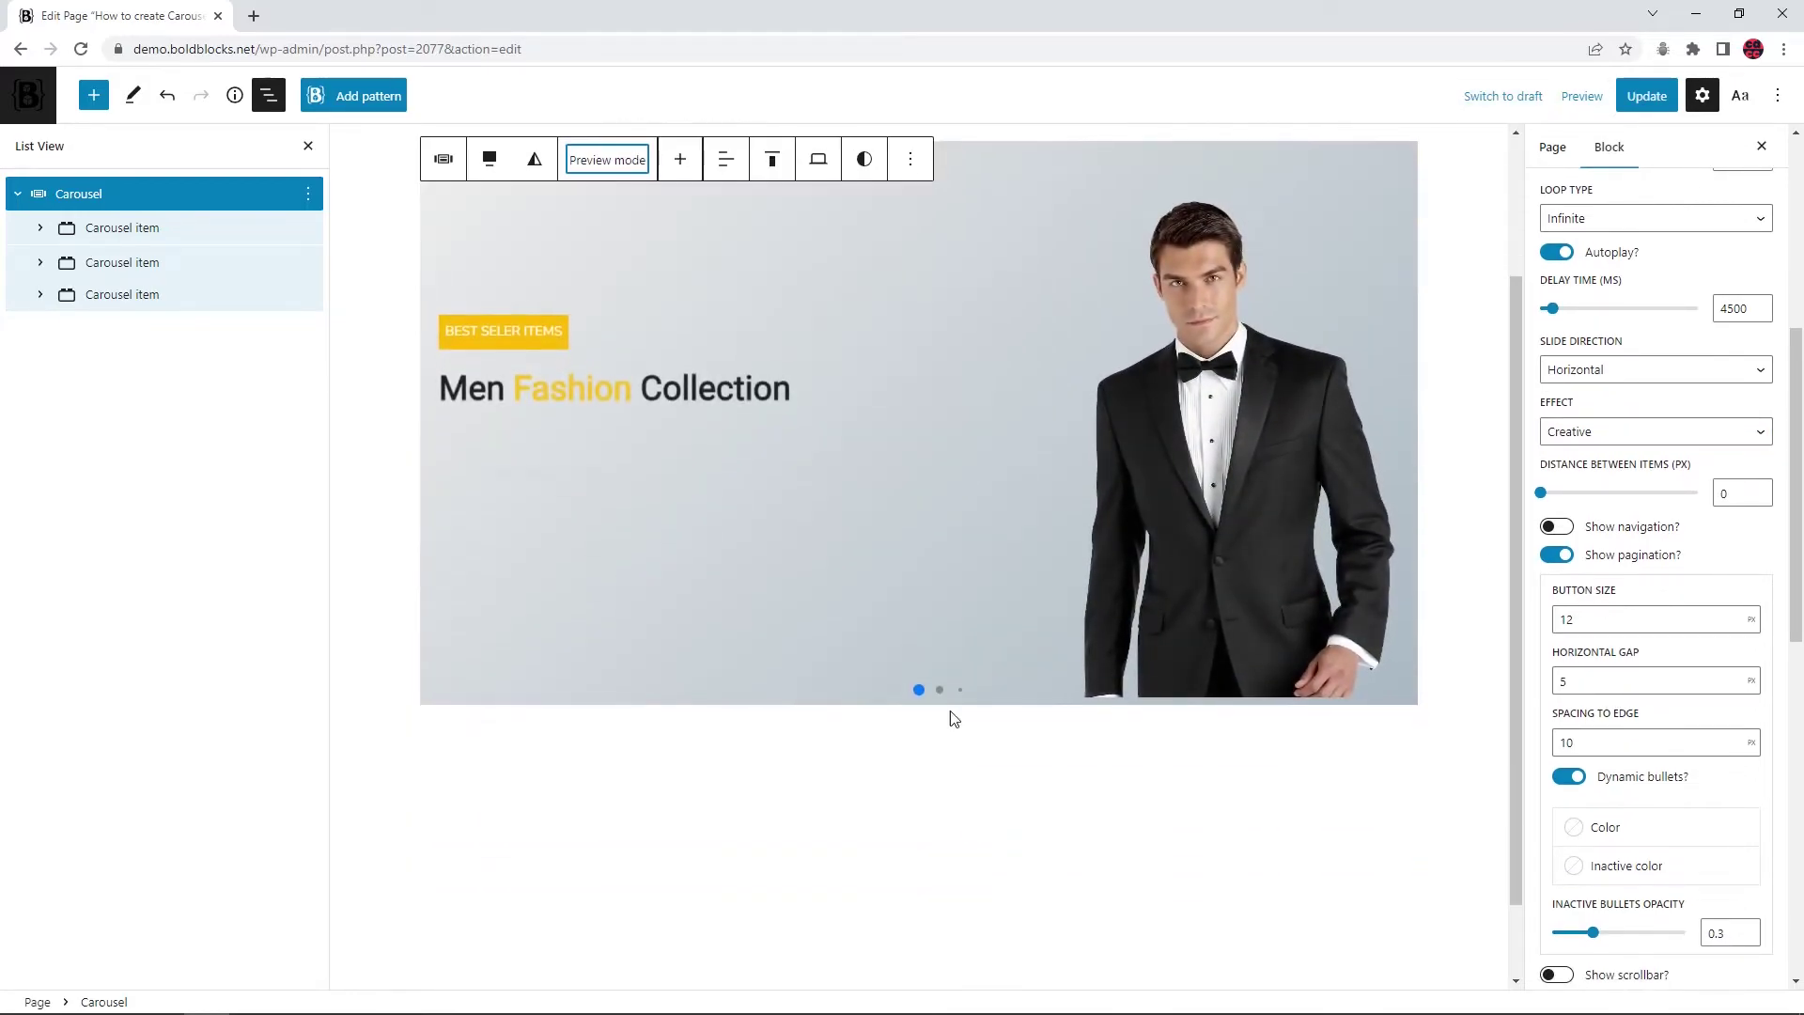
{"action": "scroll", "coordinate": [752, 442], "scroll_direction": "up", "scroll_amount": 1}
{"action": "left_click", "coordinate": [606, 202]}
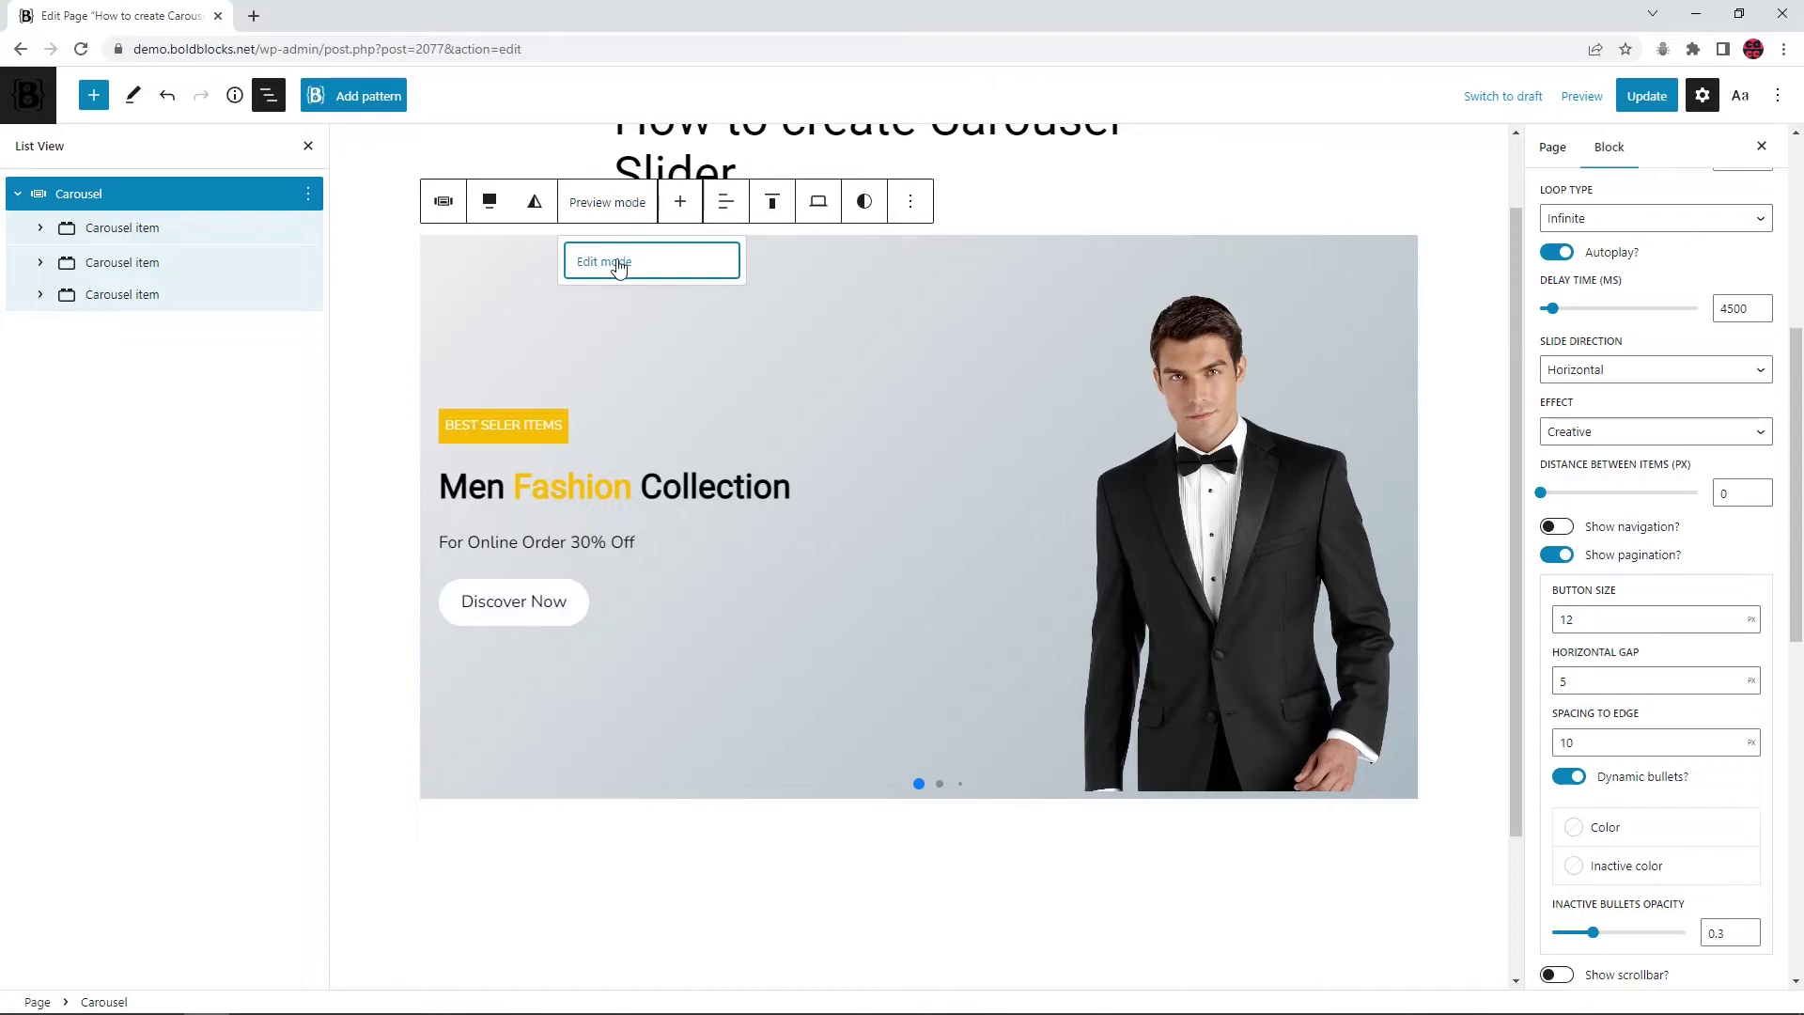
{"action": "left_click", "coordinate": [618, 264]}
Set the pagination button size to 10 px, turn off dynamic bullets, and color the active bullet yellow and inactive bullets white
{"action": "left_click_drag", "start_coordinate": [1602, 627], "coordinate": [1546, 625]}
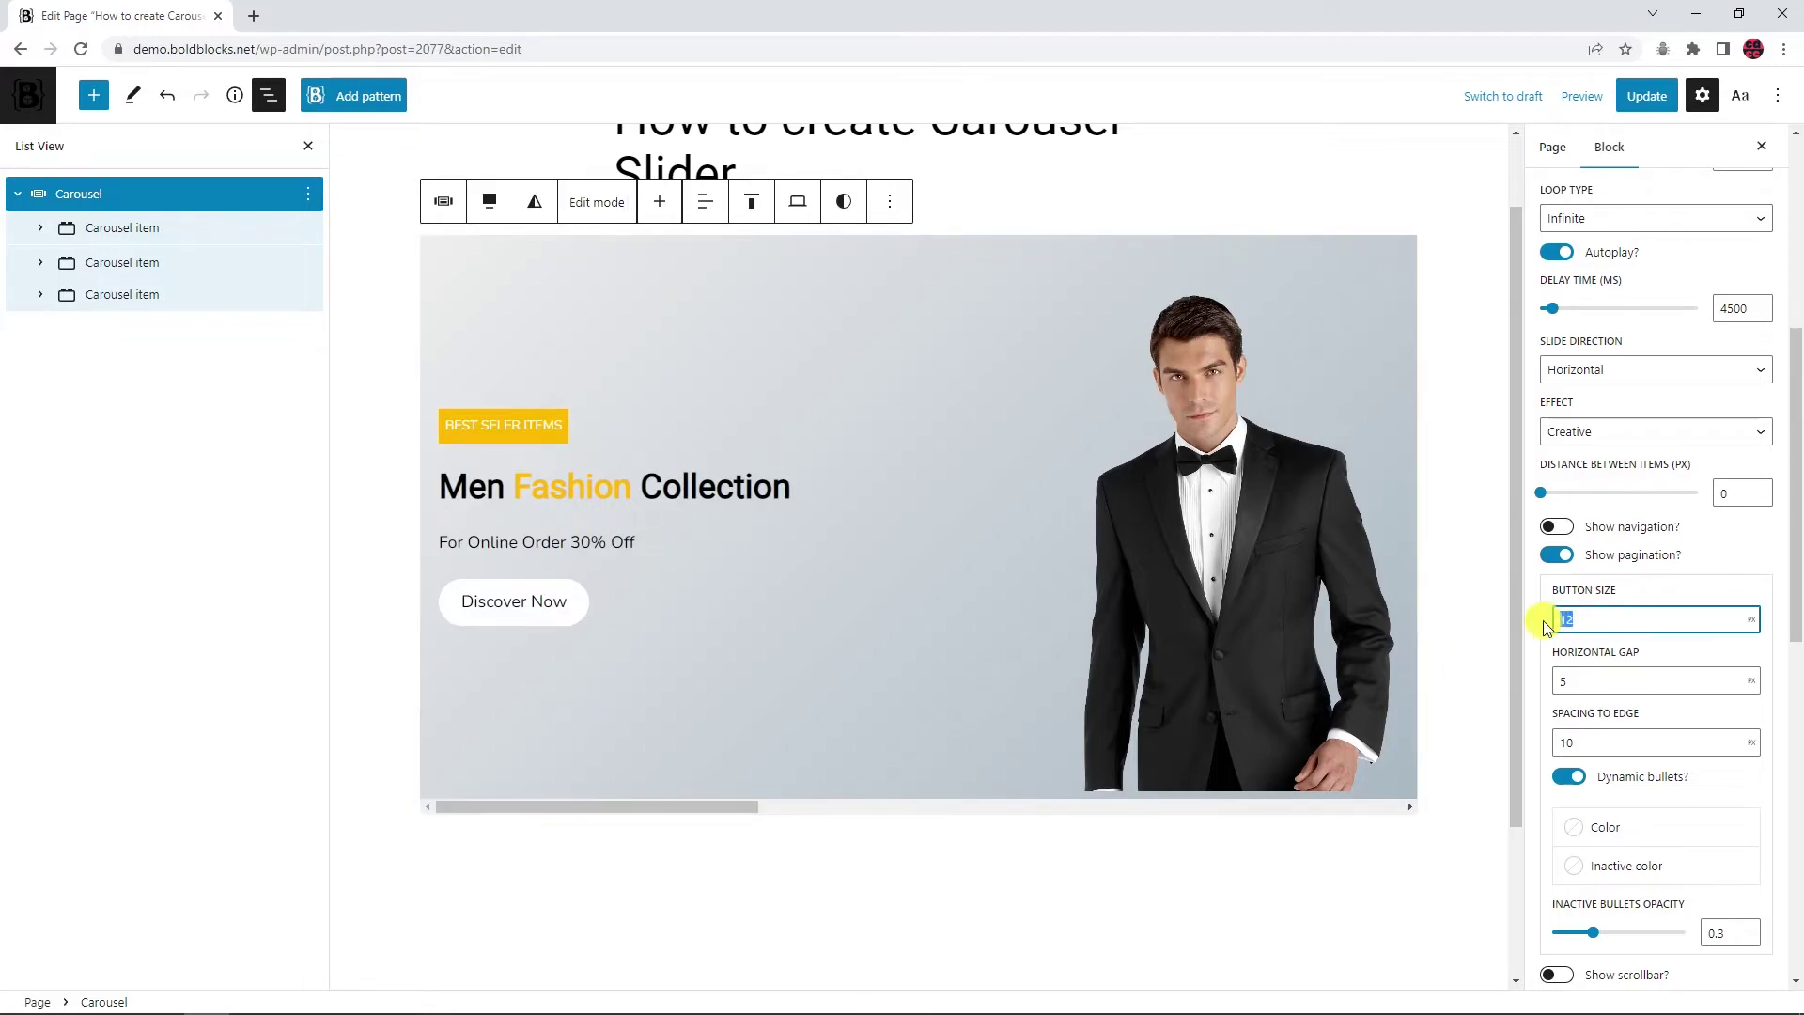
{"action": "left_click", "coordinate": [1570, 777]}
{"action": "left_click", "coordinate": [1607, 828]}
{"action": "left_click", "coordinate": [1372, 622]}
{"action": "left_click", "coordinate": [1611, 858]}
{"action": "left_click", "coordinate": [1334, 661]}
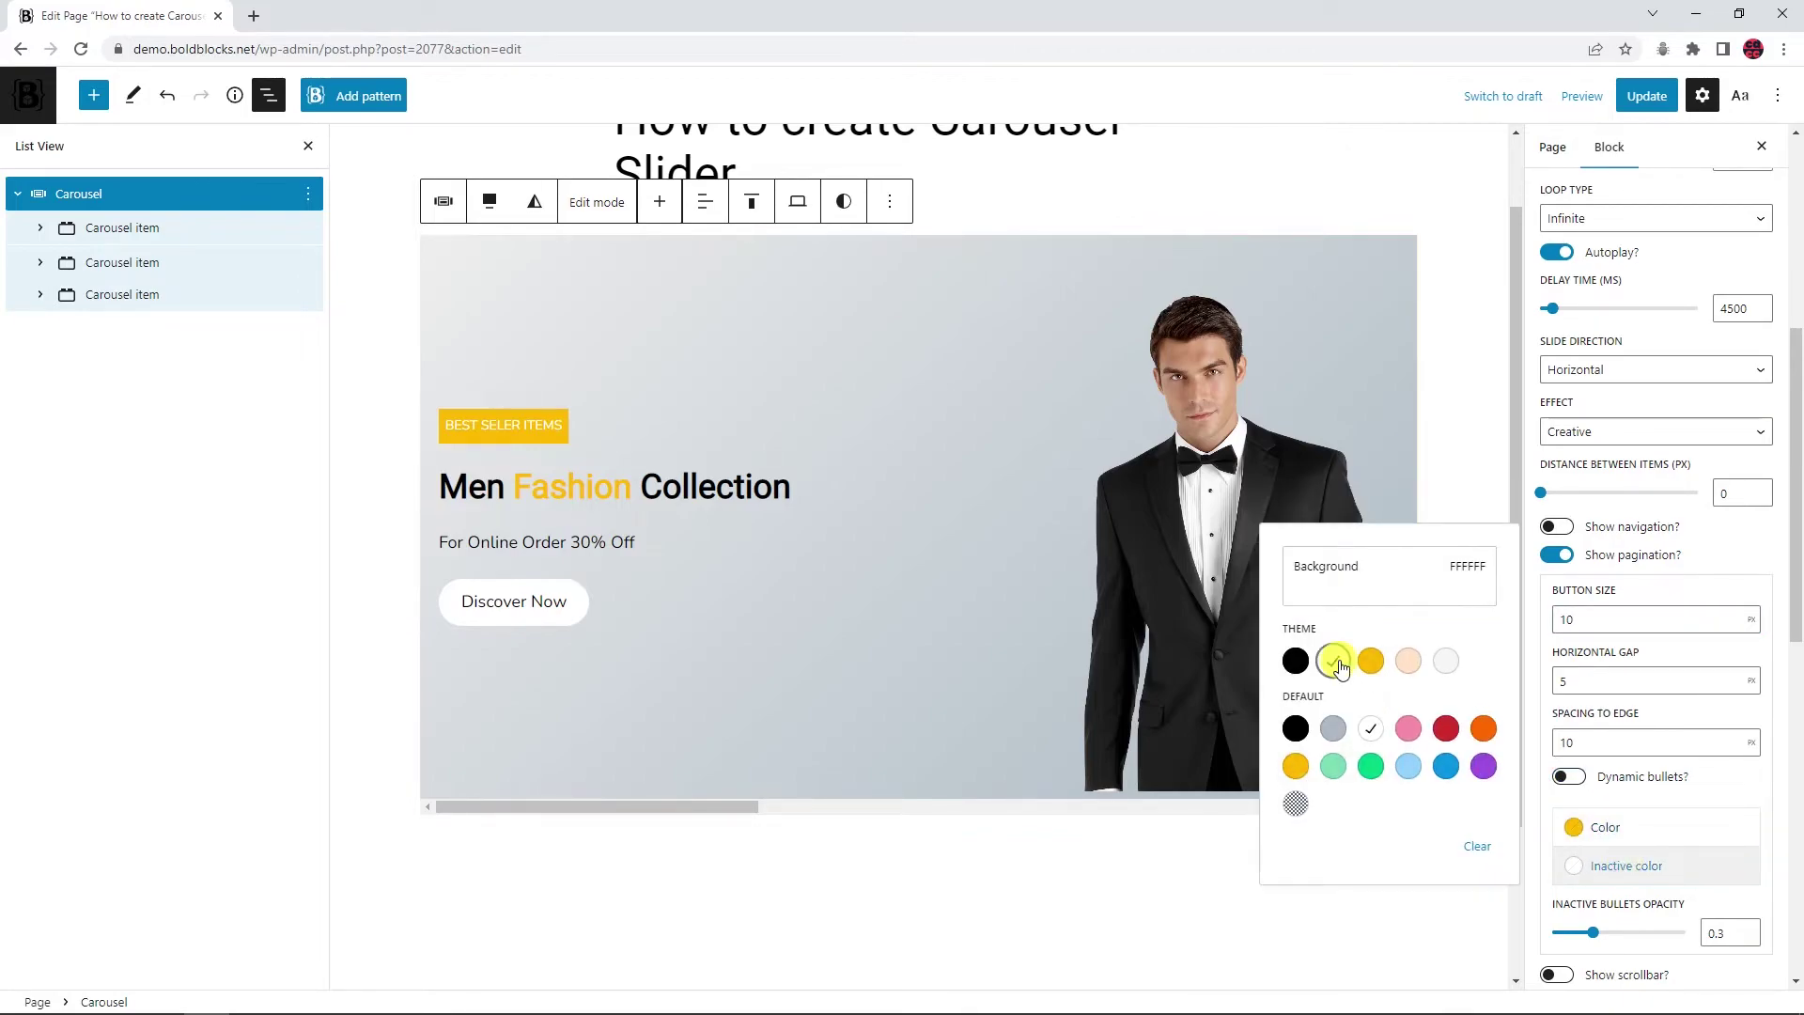
Preview the carousel's restyled pagination by moving to the second slide, and return to edit mode
{"action": "left_click", "coordinate": [596, 202]}
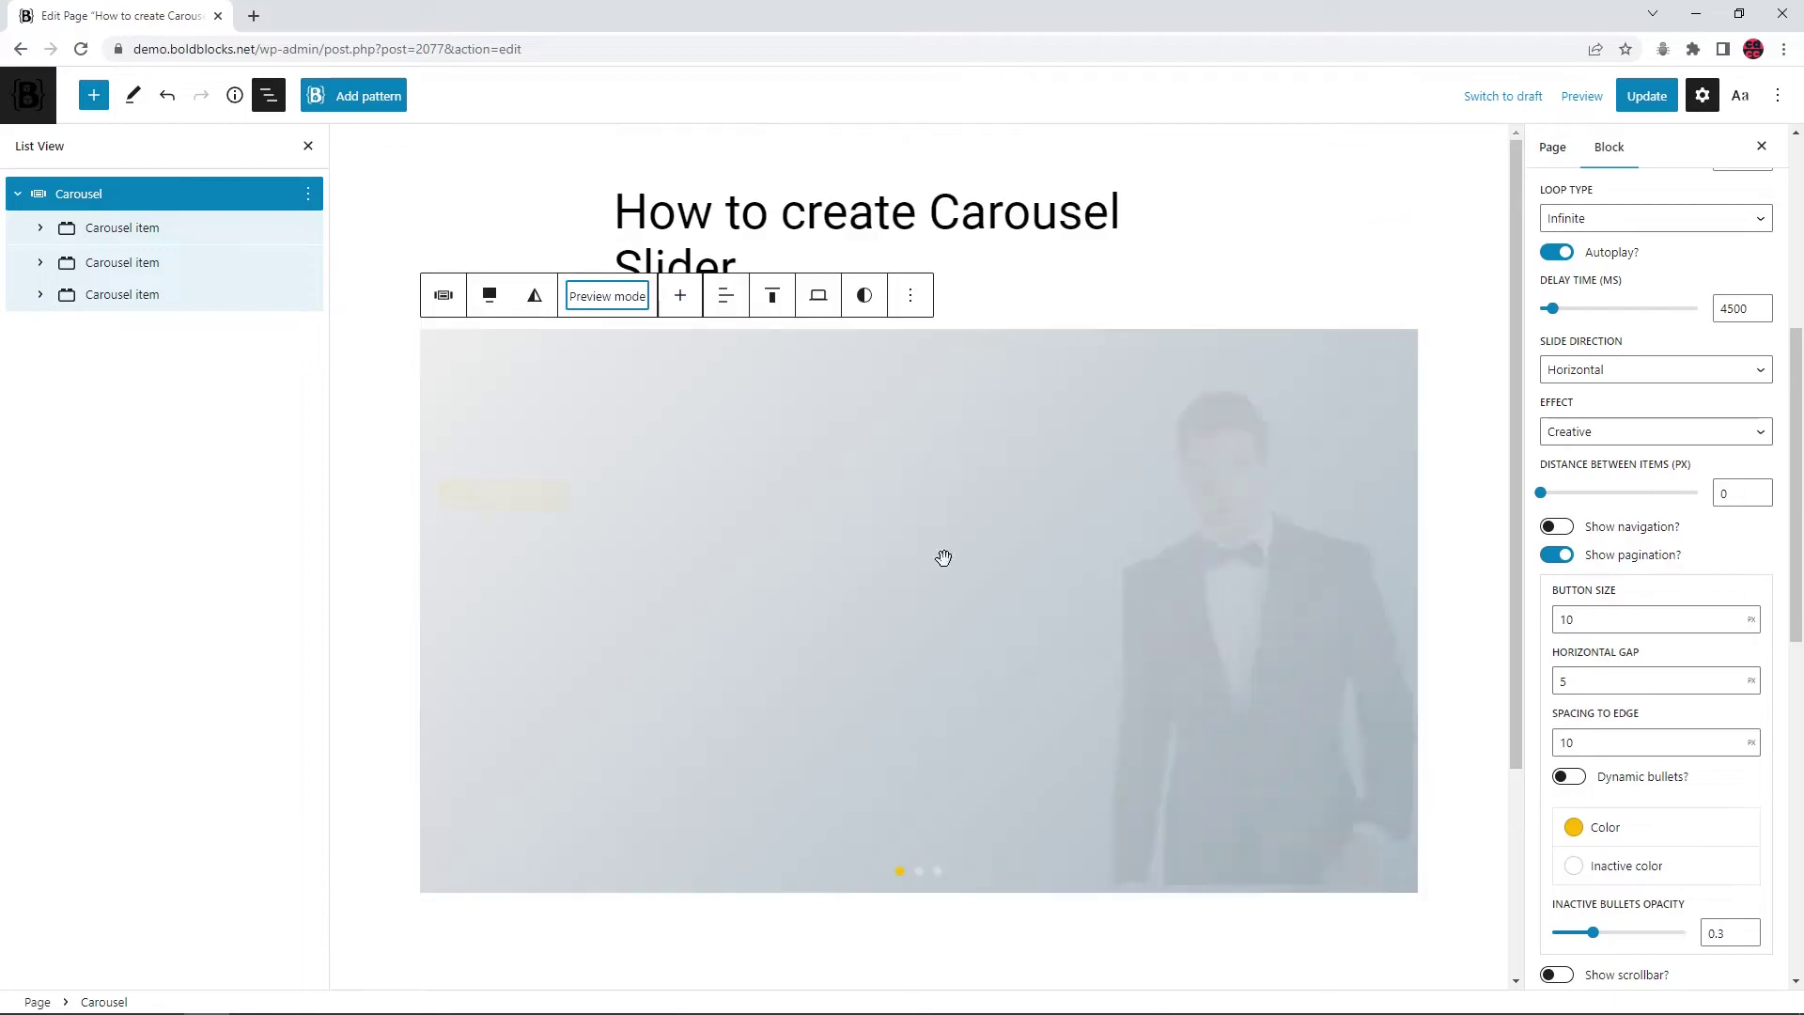
{"action": "left_click", "coordinate": [919, 870]}
{"action": "left_click", "coordinate": [607, 296]}
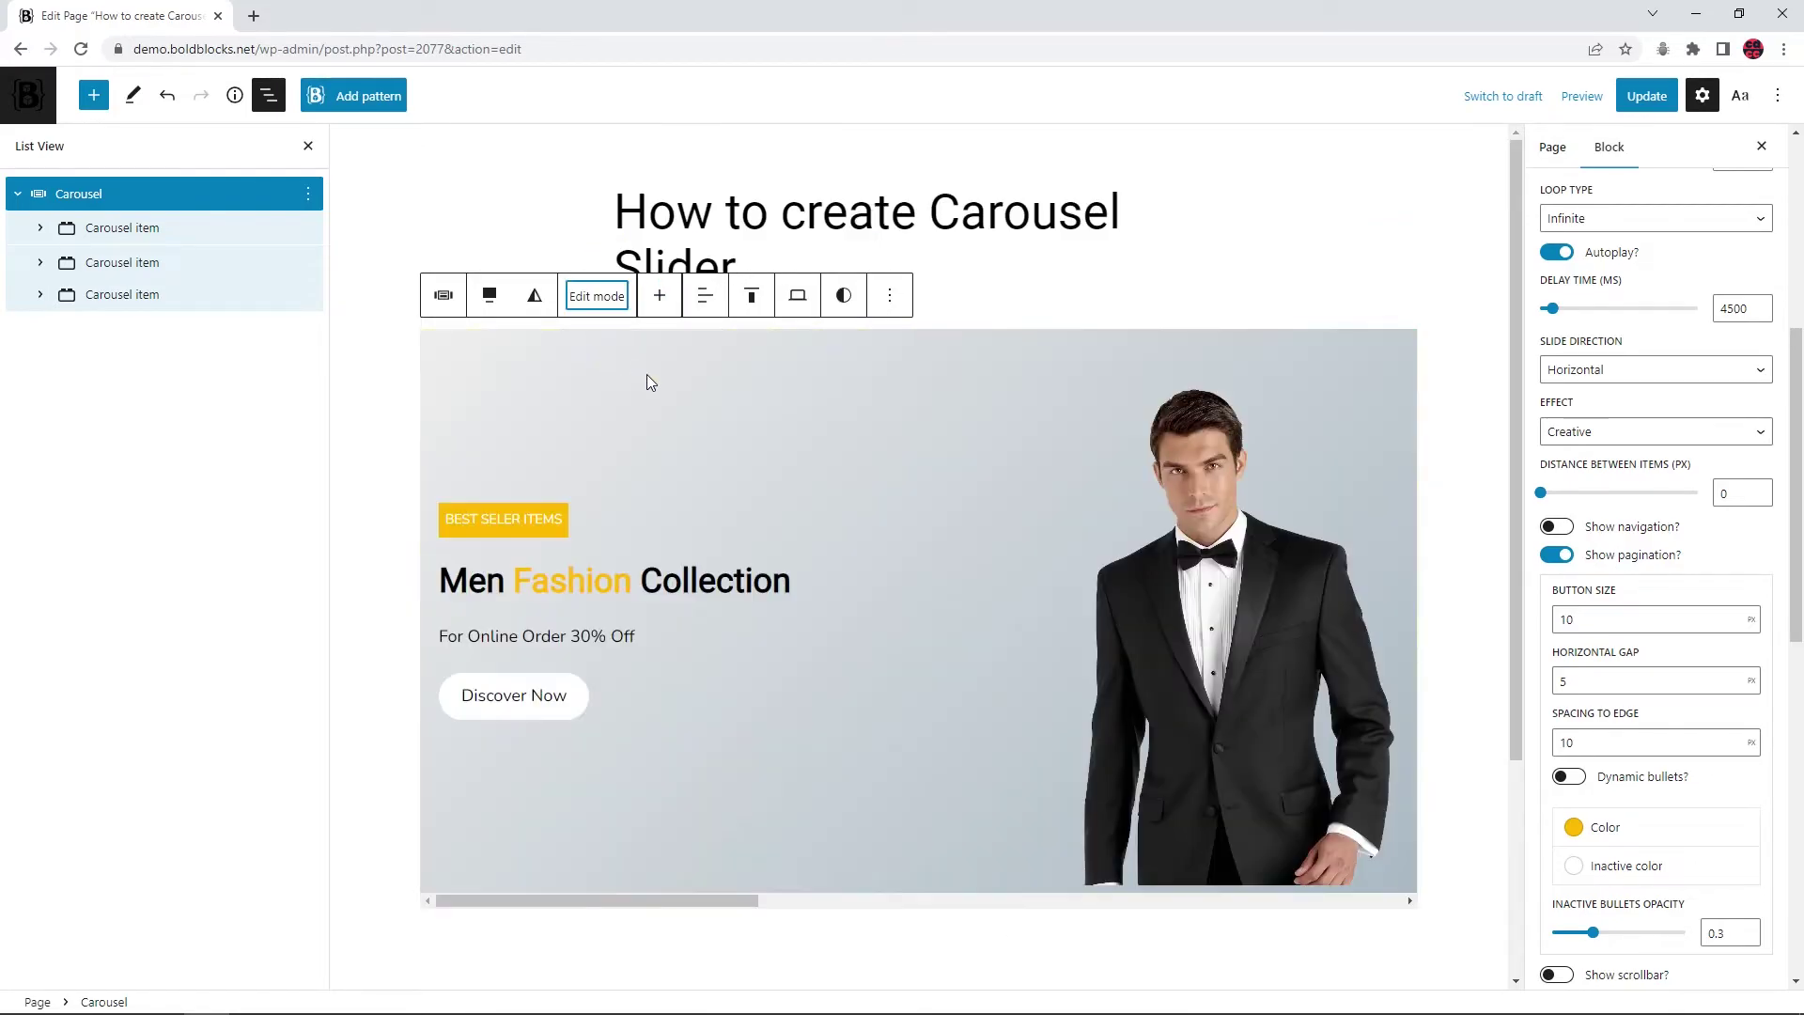
Update the page and open its published version in the browser
{"action": "left_click", "coordinate": [1647, 96]}
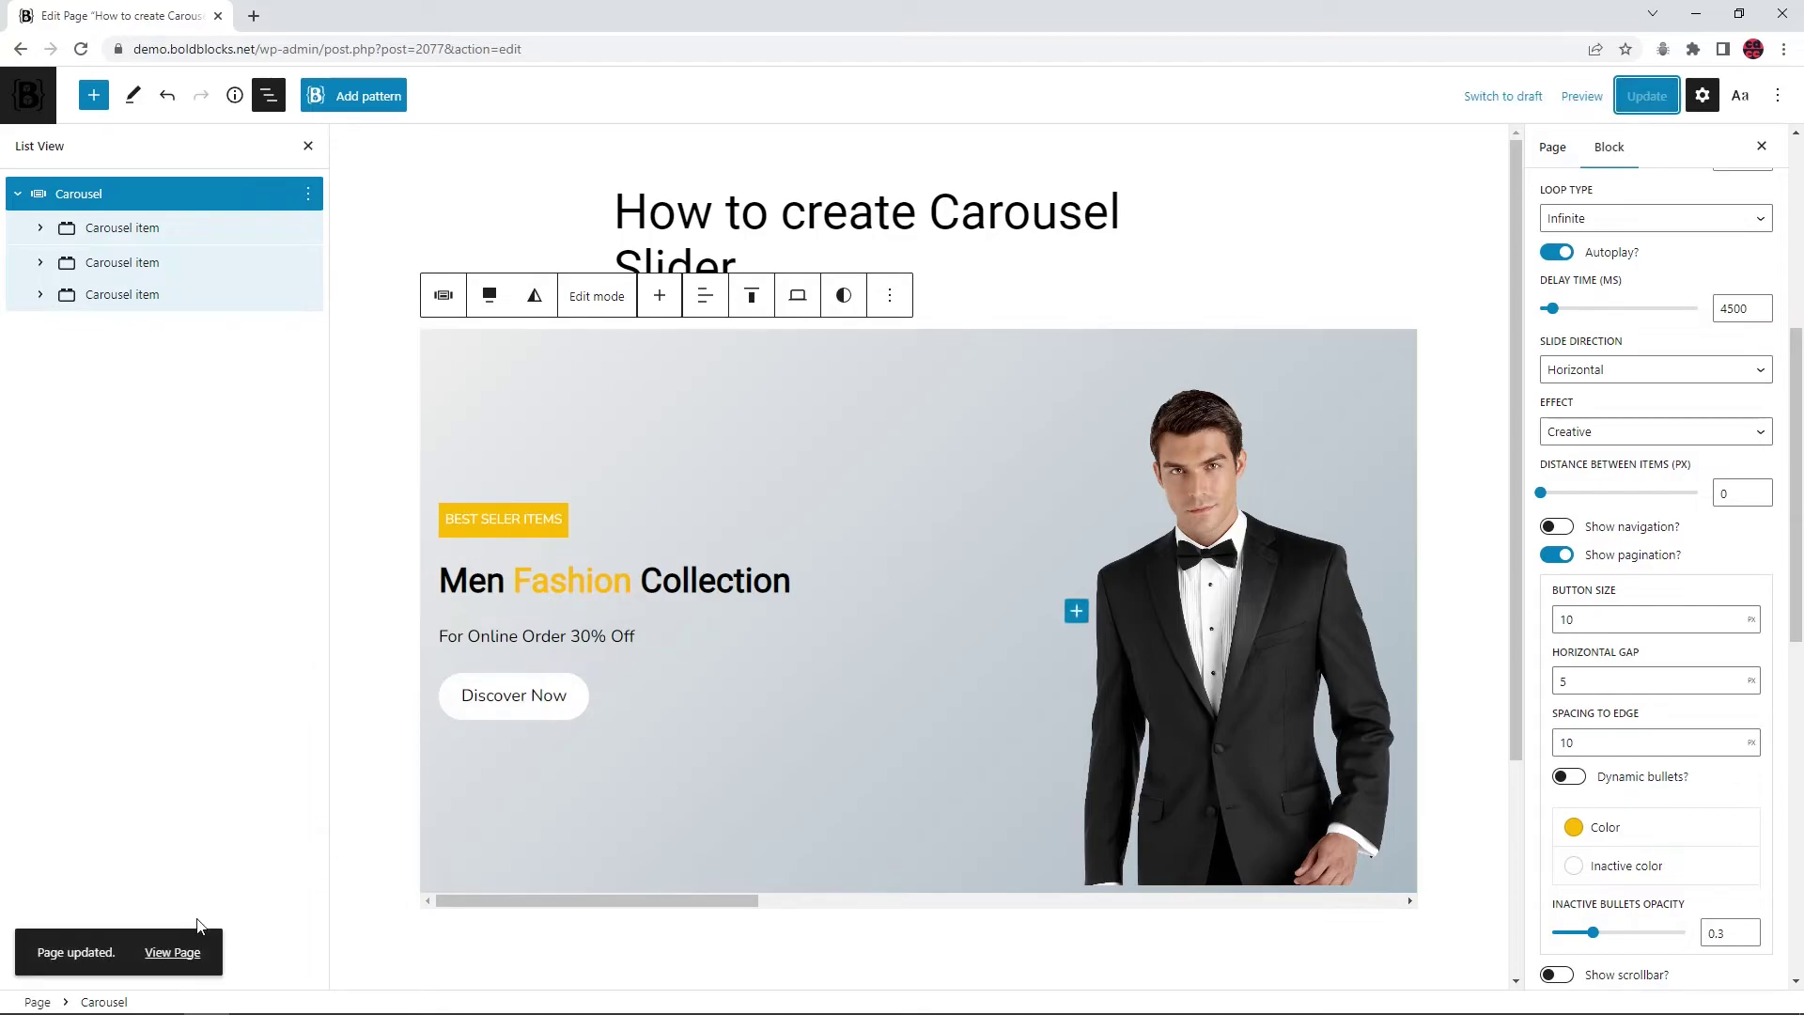
{"action": "key", "text": "ctrl+Tab"}
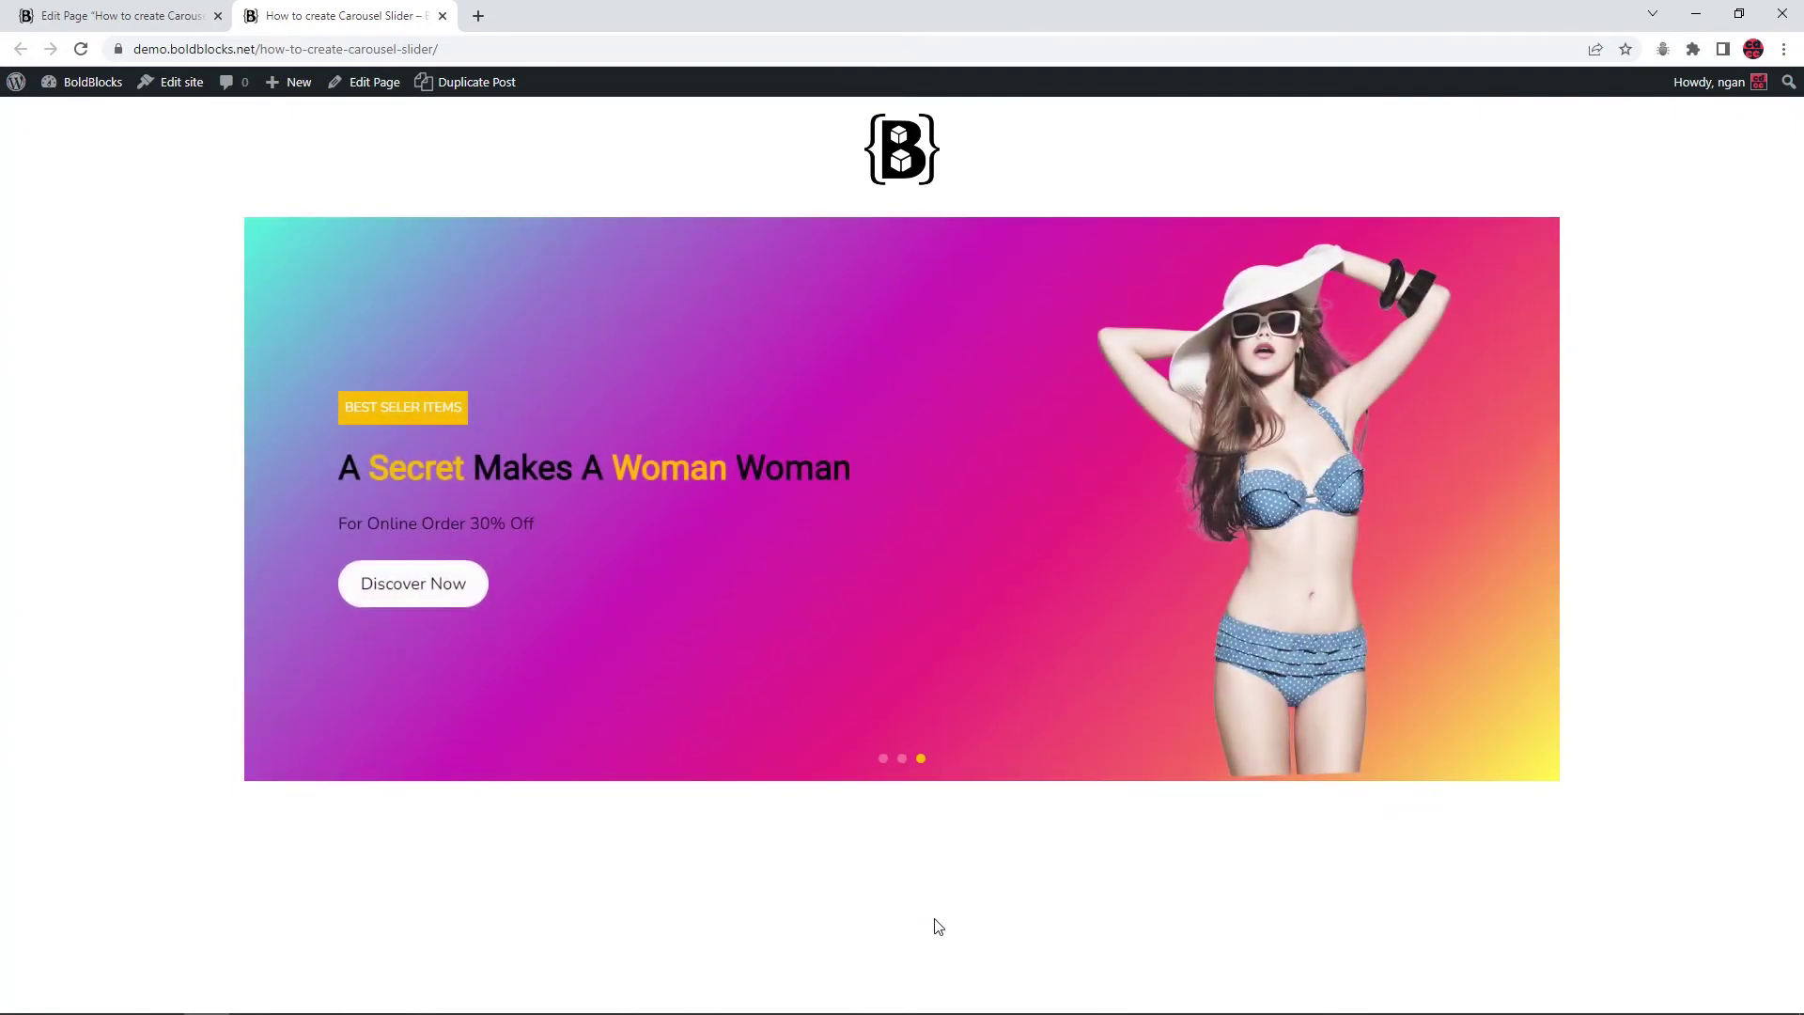
Check the published carousel in the browser's device emulation at iPad and iPhone X sizes, return to Responsive and leave the emulation
{"action": "key", "text": "ctrl+shift+i"}
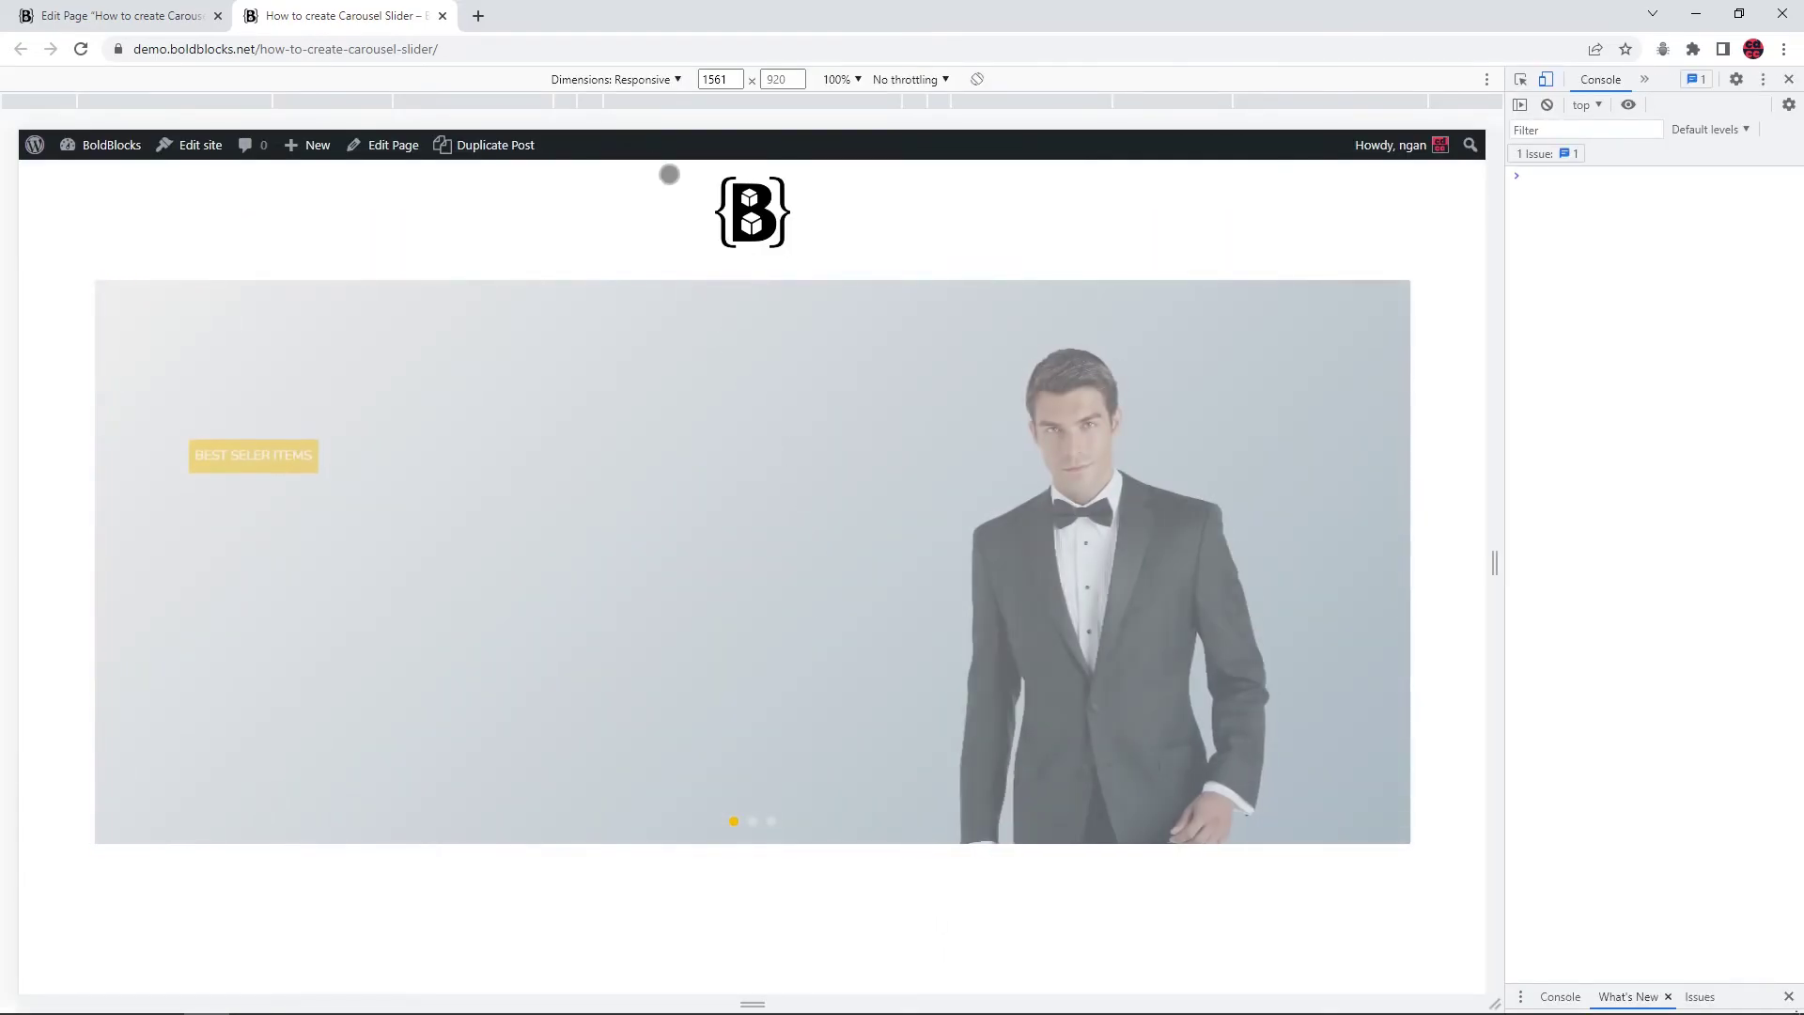
{"action": "left_click", "coordinate": [673, 80]}
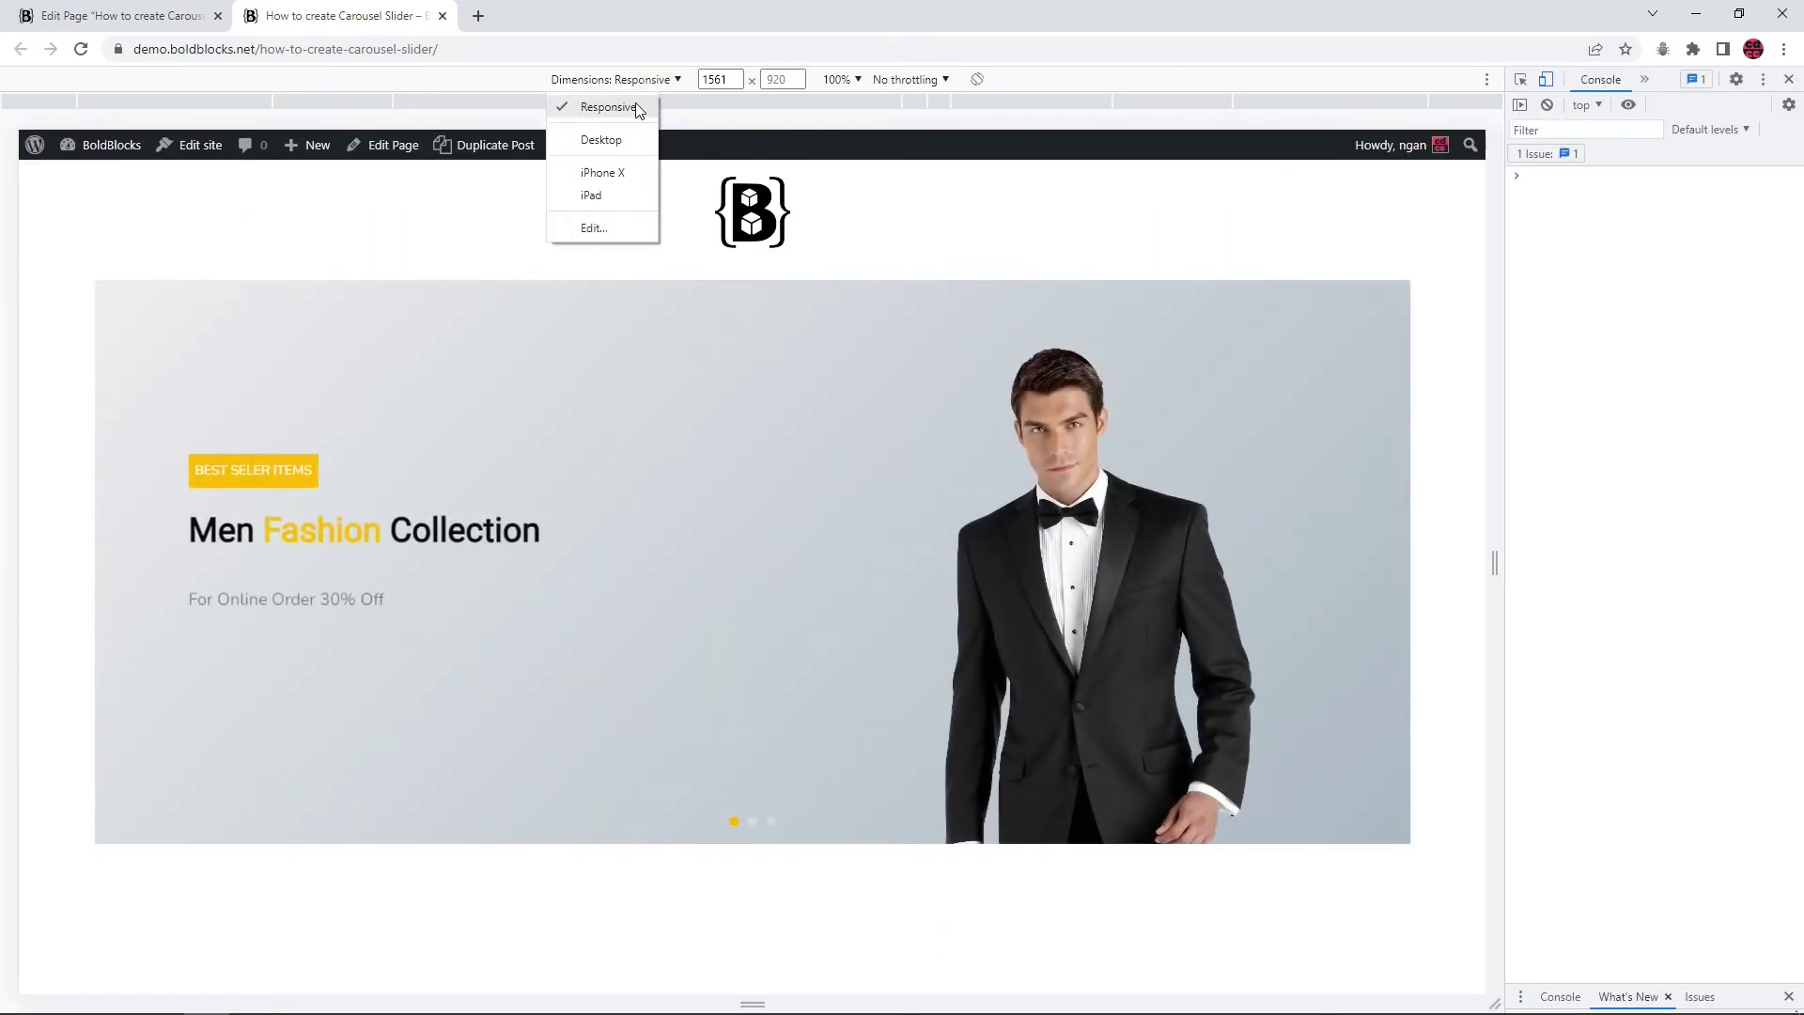
{"action": "left_click", "coordinate": [605, 198]}
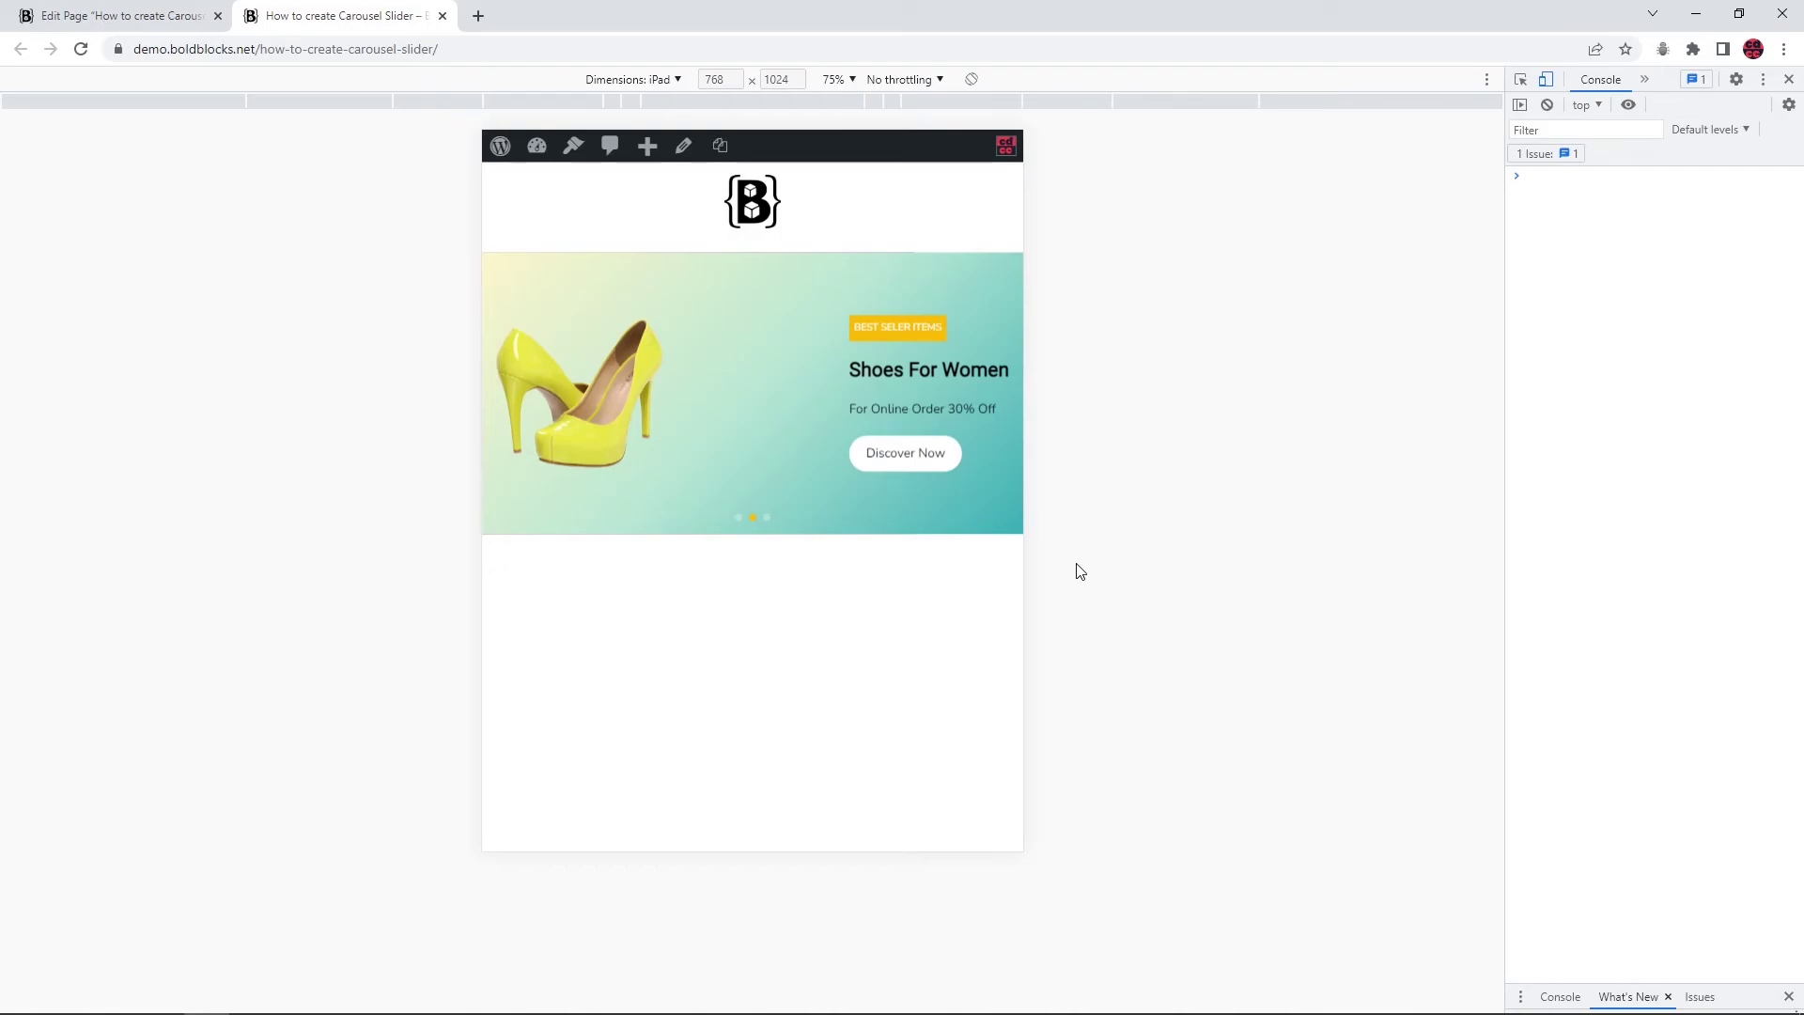
{"action": "left_click", "coordinate": [674, 78]}
{"action": "left_click", "coordinate": [639, 169]}
{"action": "scroll", "coordinate": [916, 557], "scroll_direction": "down", "scroll_amount": 2}
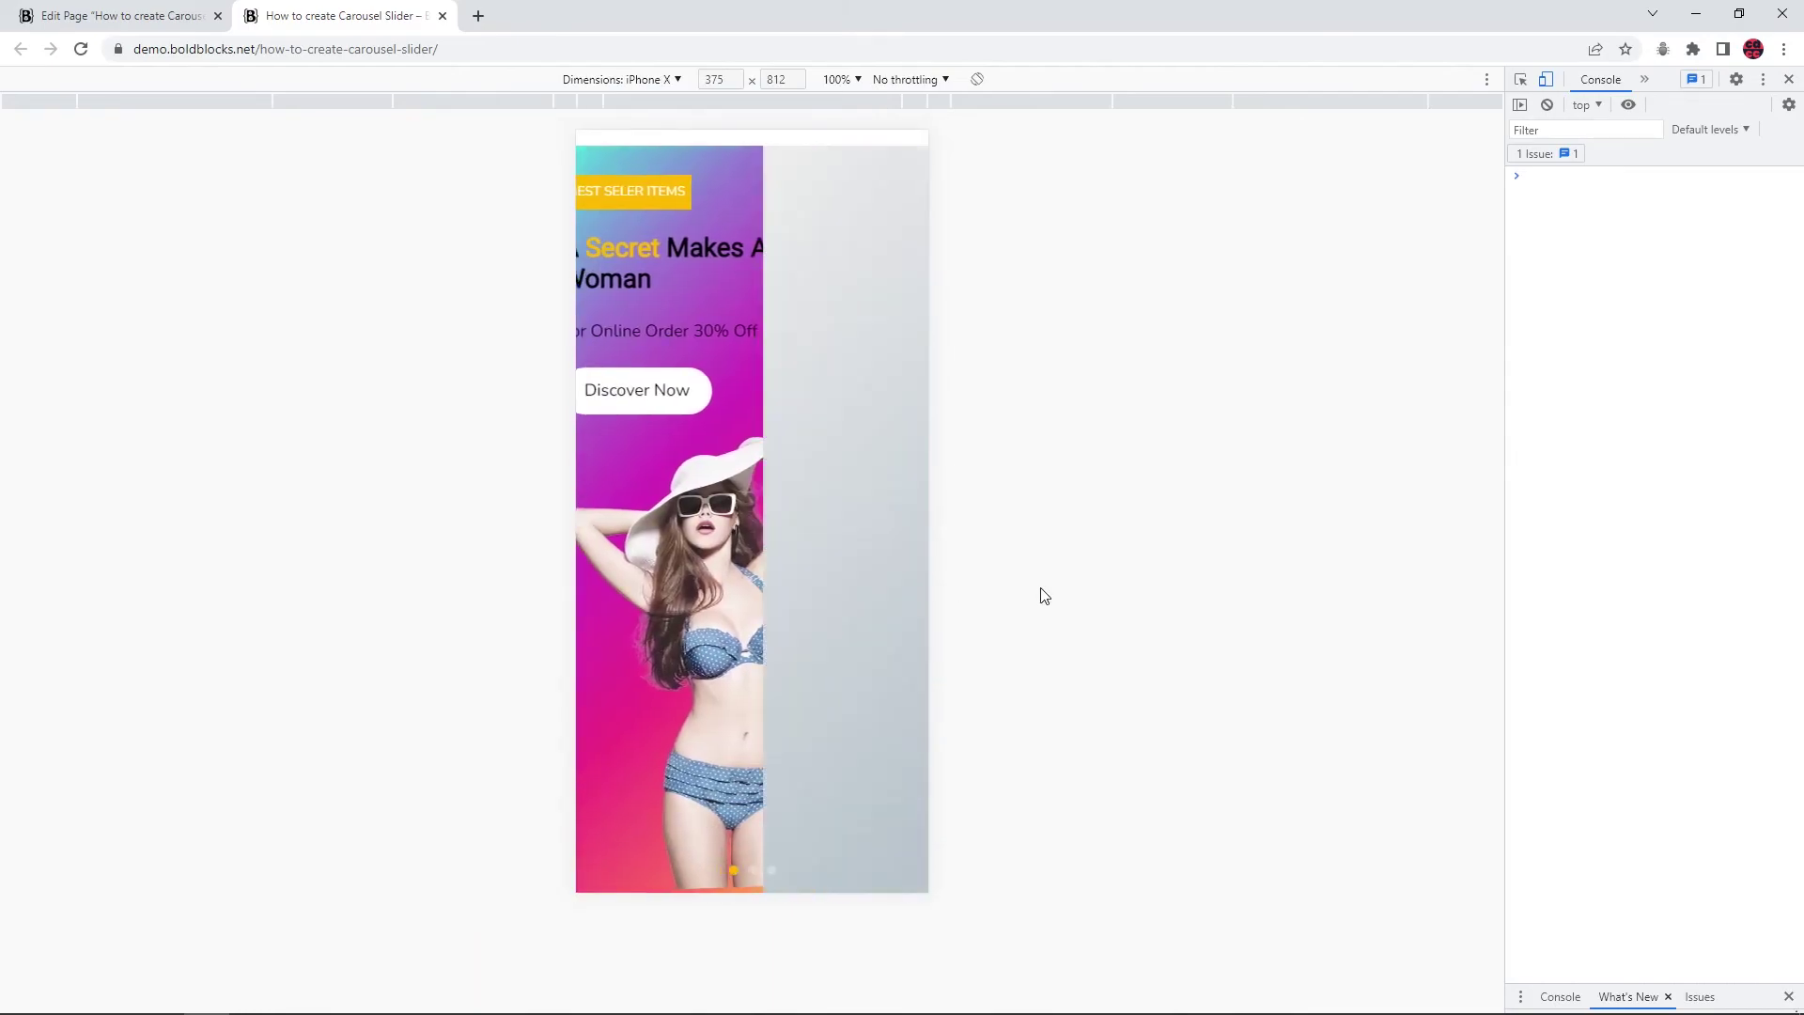
{"action": "left_click", "coordinate": [660, 83]}
{"action": "left_click", "coordinate": [621, 107]}
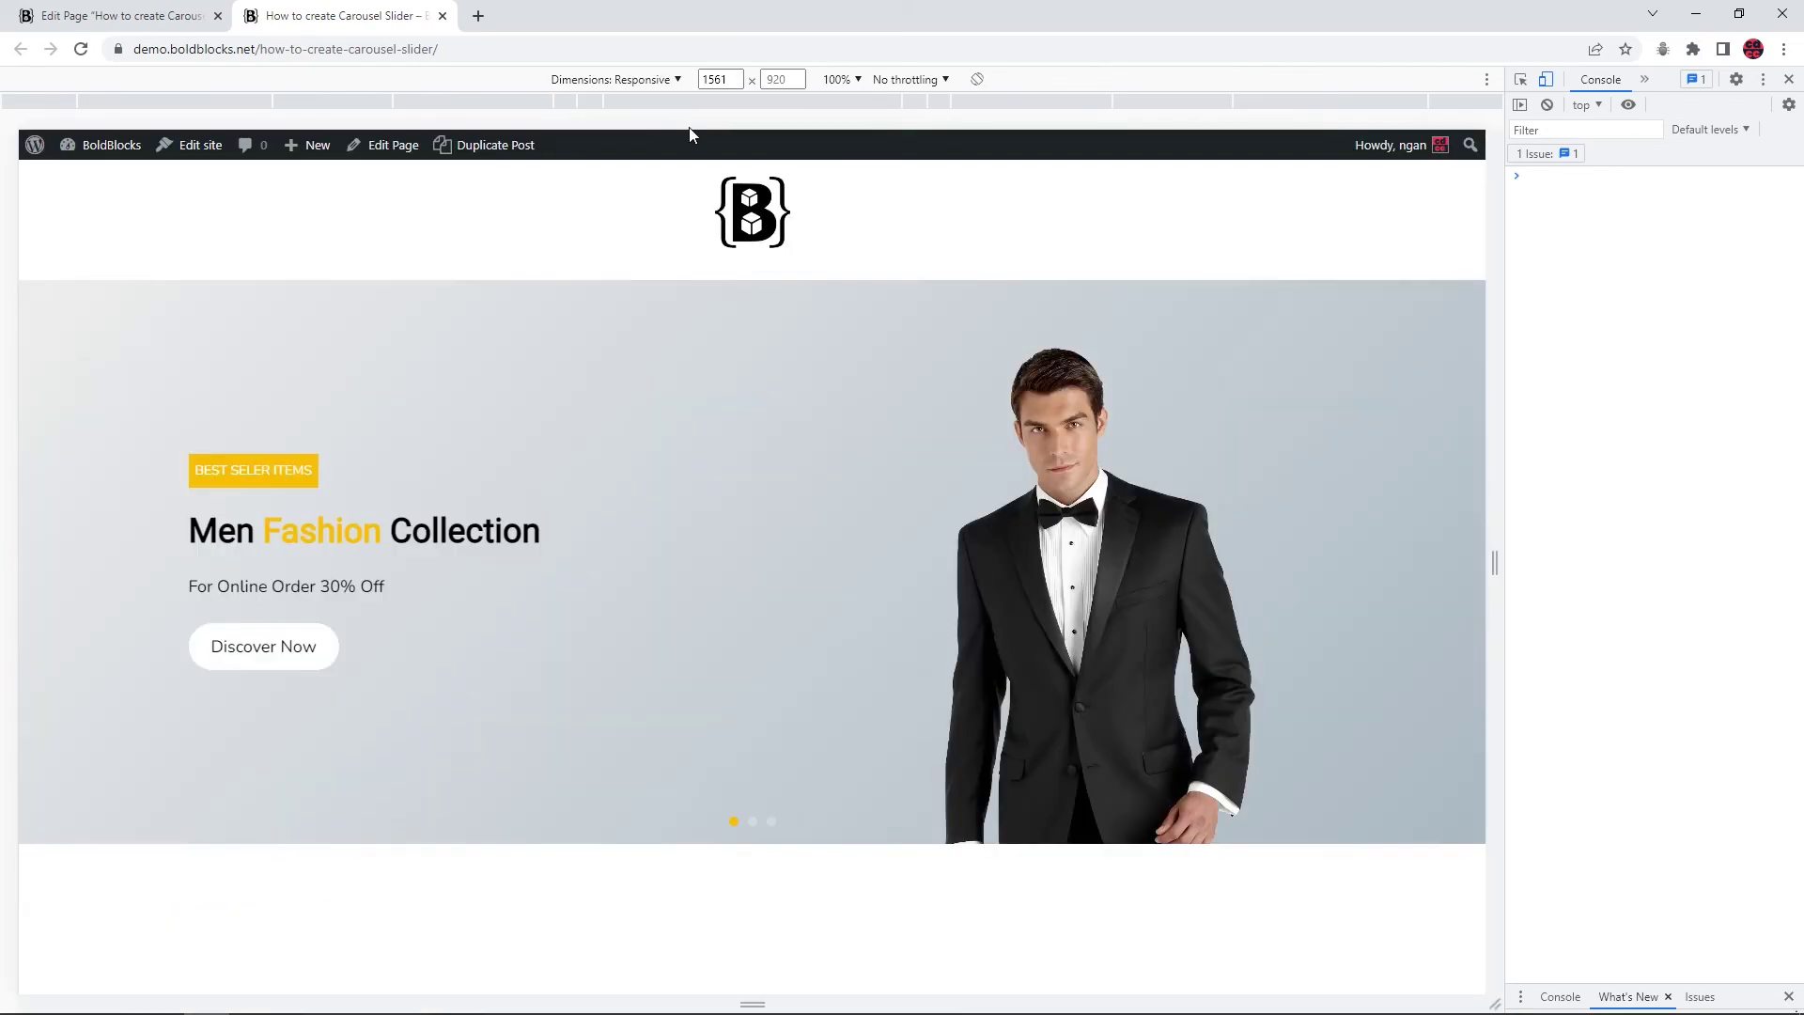
{"action": "key", "text": "F12"}
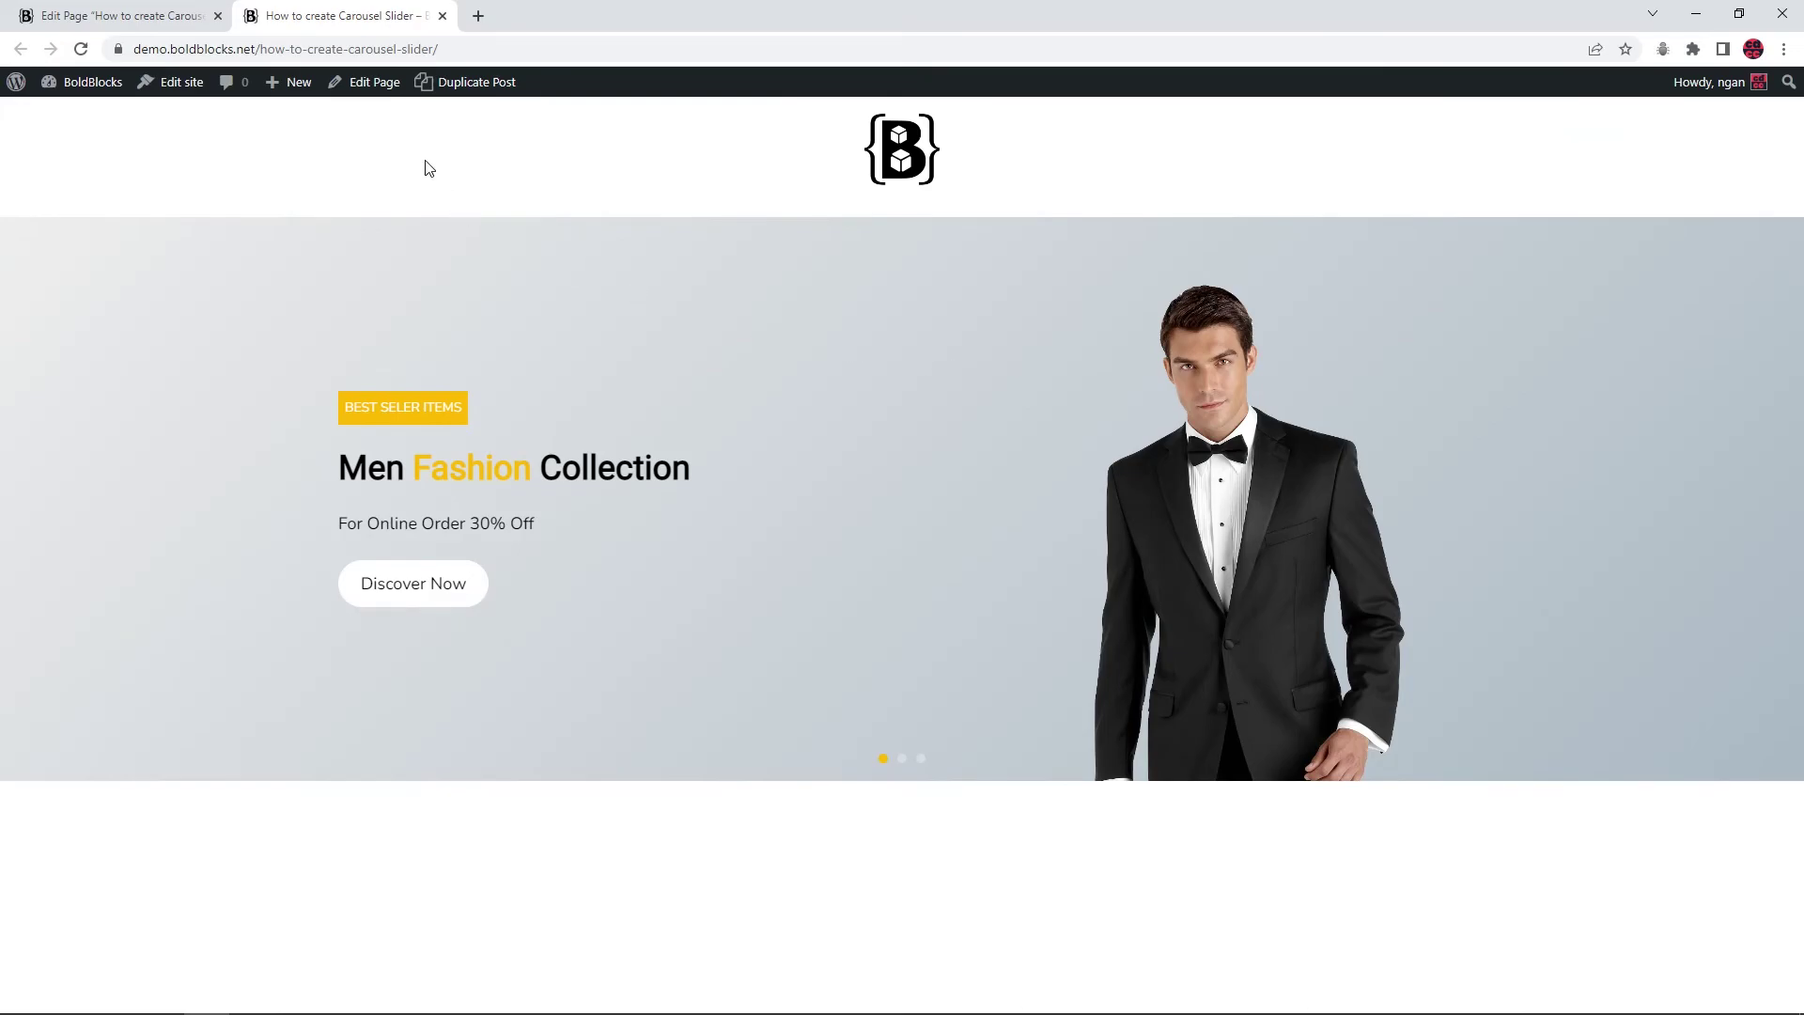
Turn off content width for the carousel's inner blocks in the page editor, update the page and reload the published version
{"action": "left_click", "coordinate": [43, 24]}
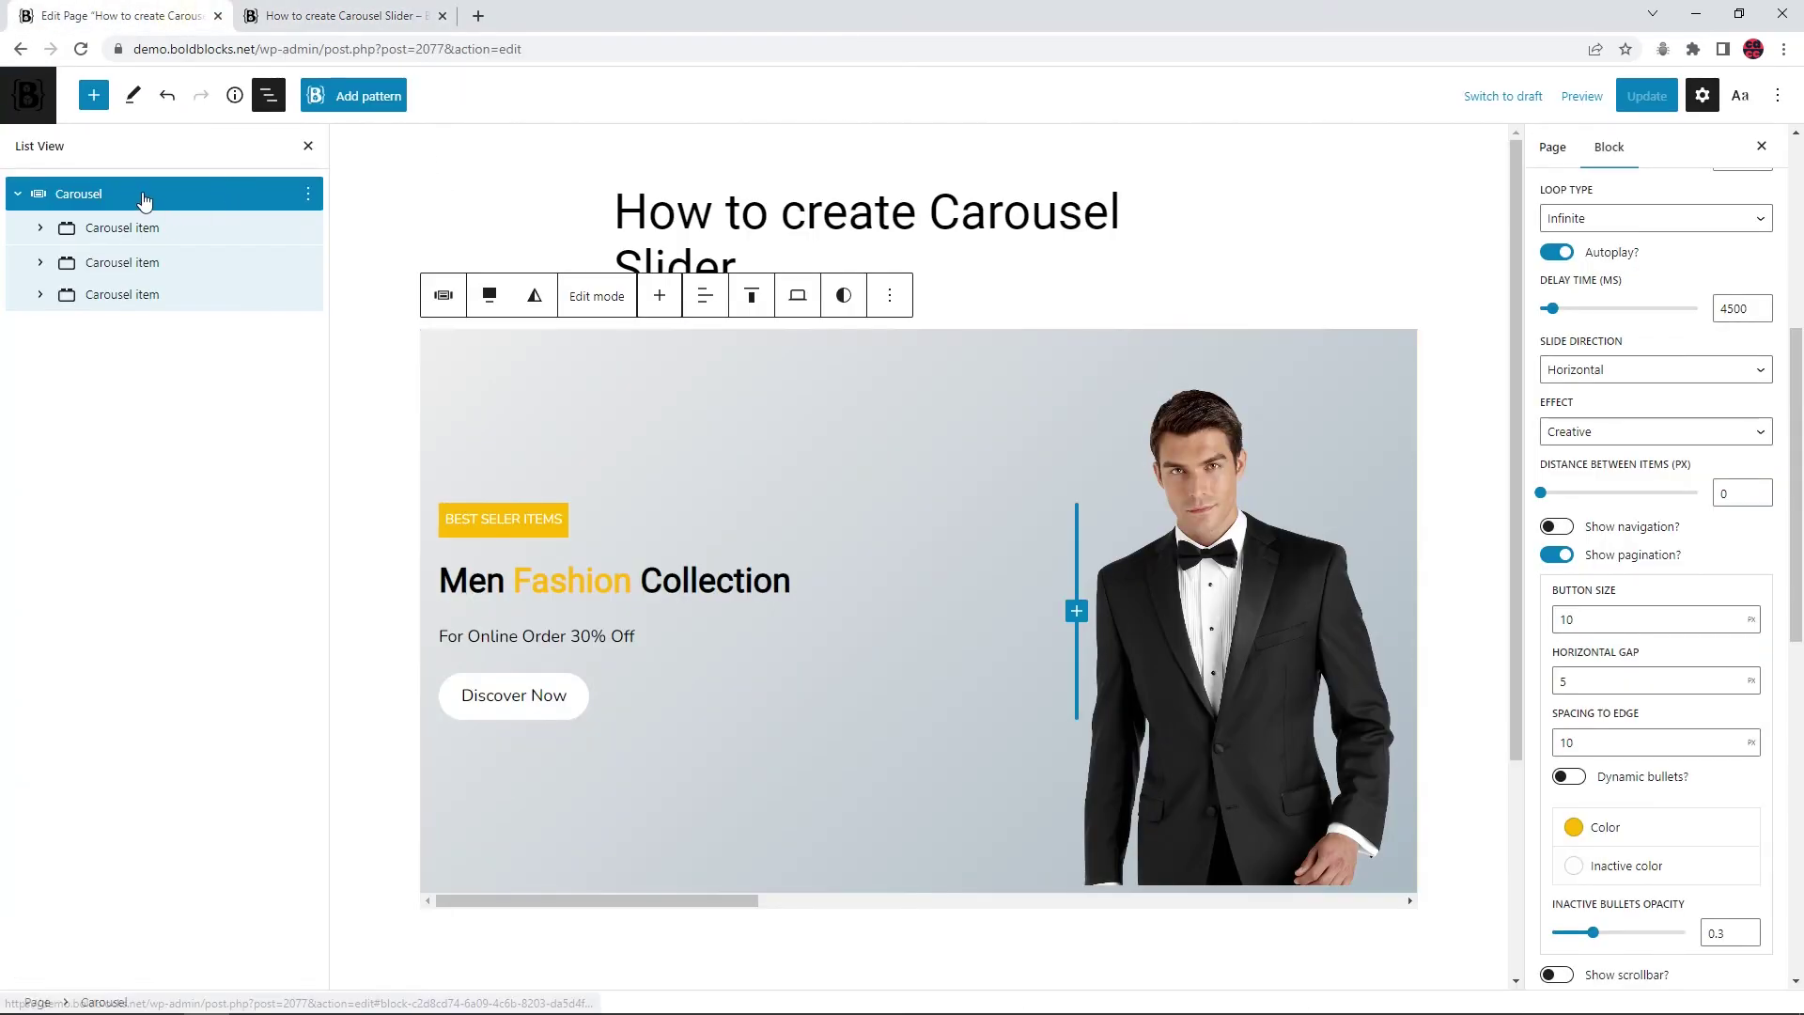
{"action": "scroll", "coordinate": [1597, 546], "scroll_direction": "up", "scroll_amount": 5}
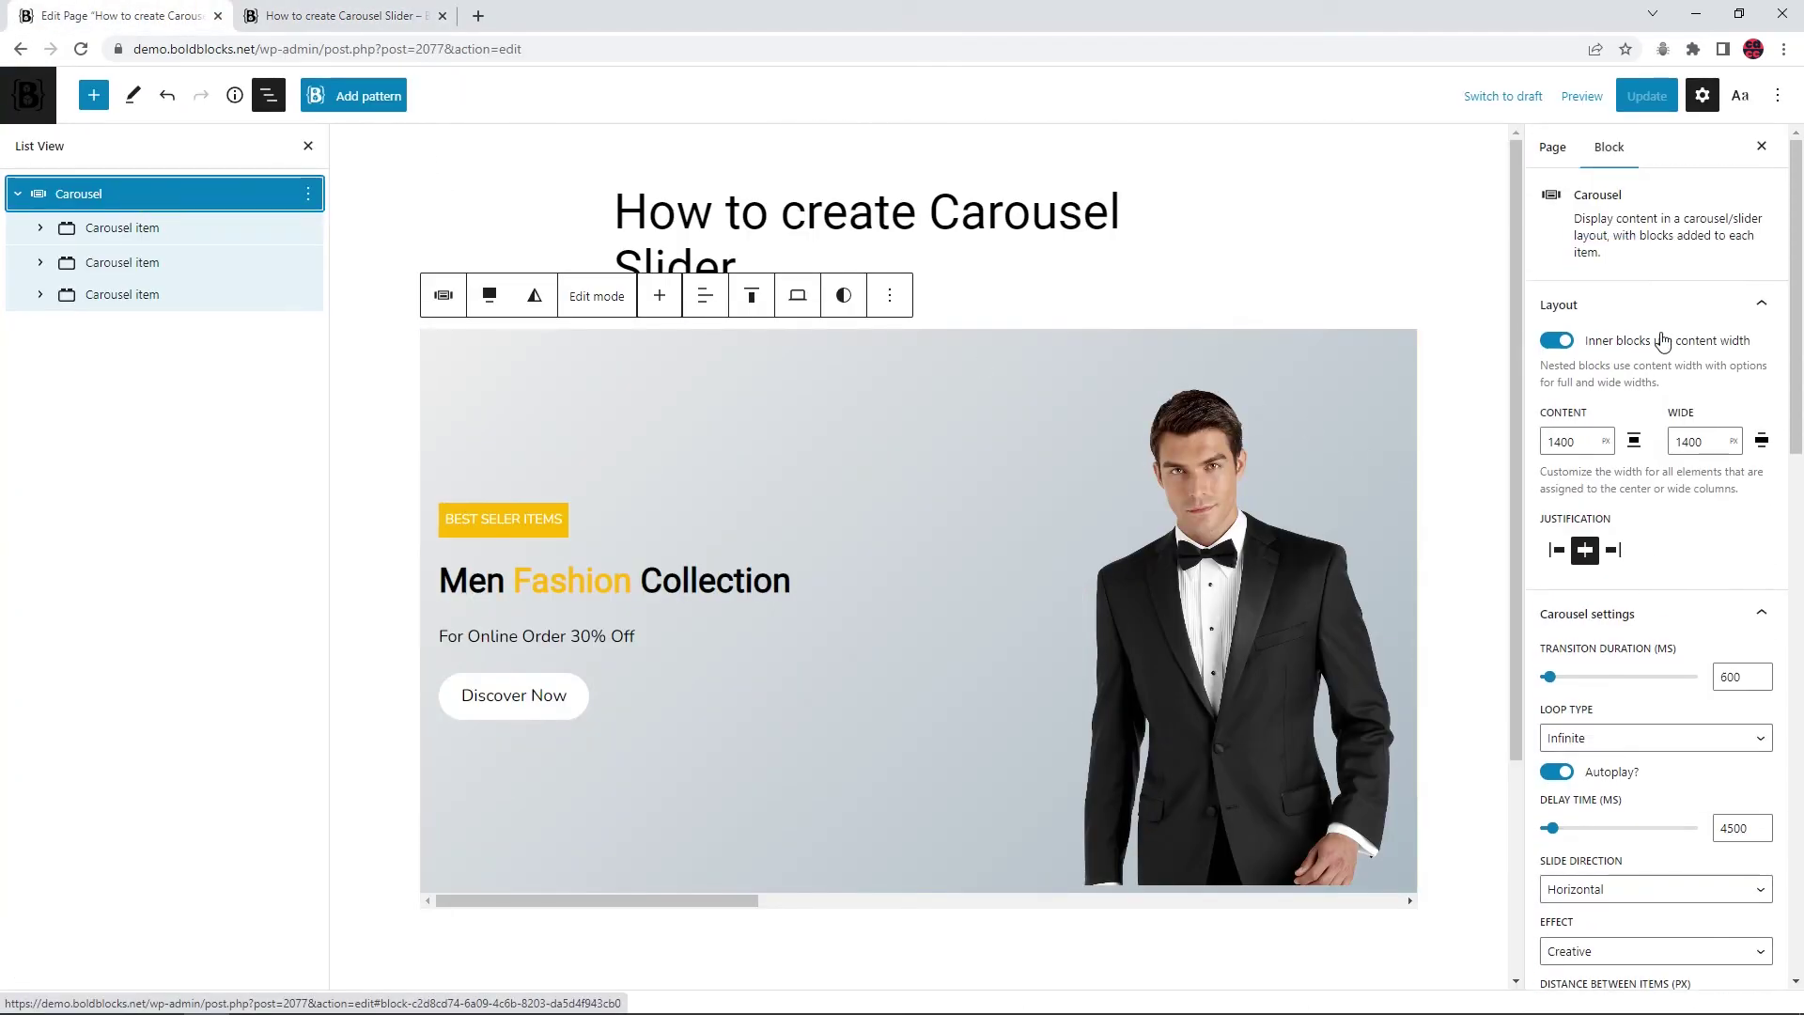
{"action": "left_click", "coordinate": [1552, 344]}
{"action": "left_click", "coordinate": [1648, 98]}
{"action": "left_click", "coordinate": [303, 16]}
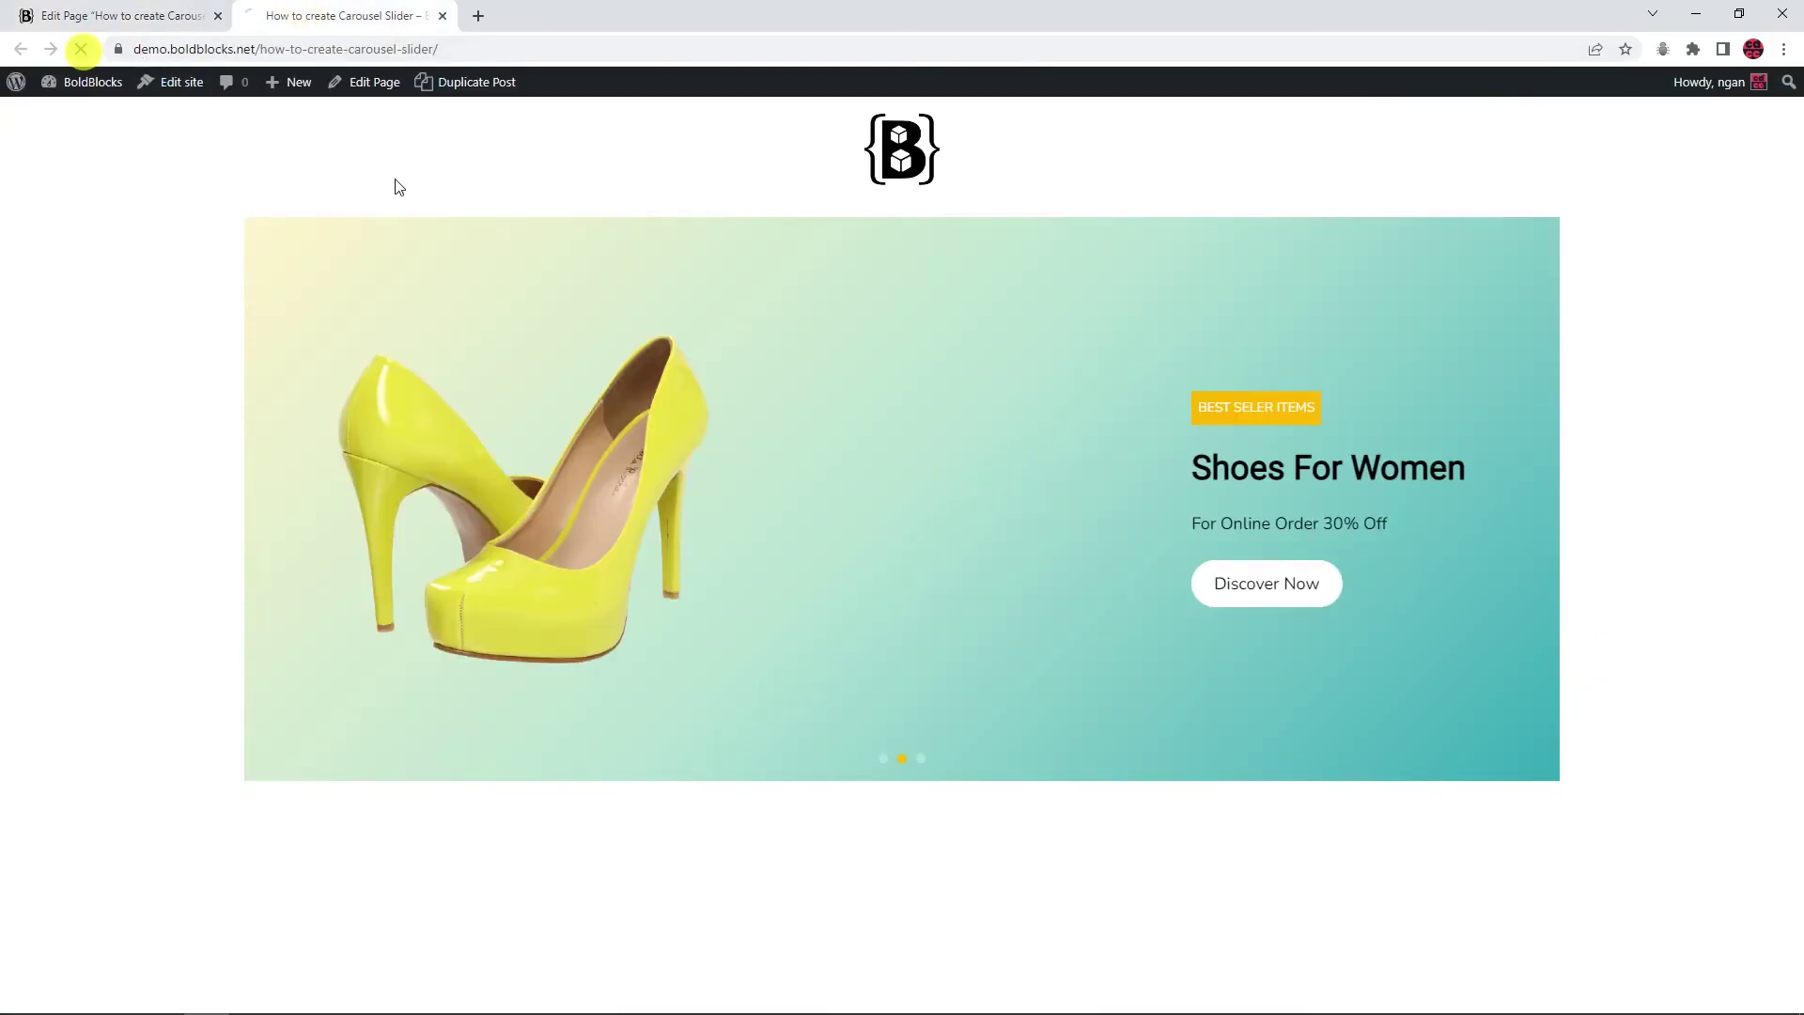